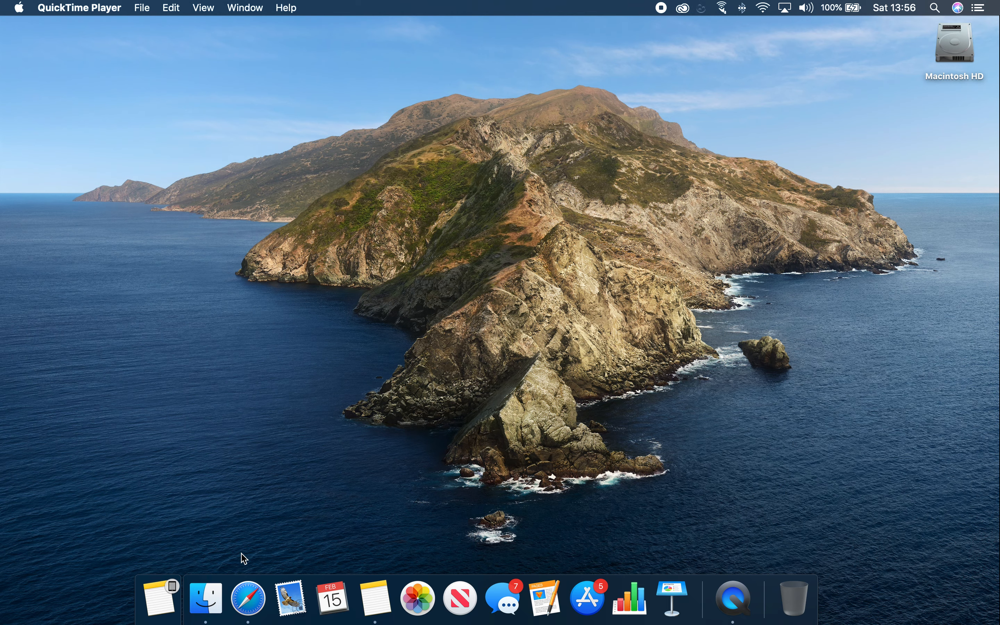
# Step: Go to bubble.io in Safari and open the Tutorialvideochatapplication app in the editor
pyautogui.click(251, 592)
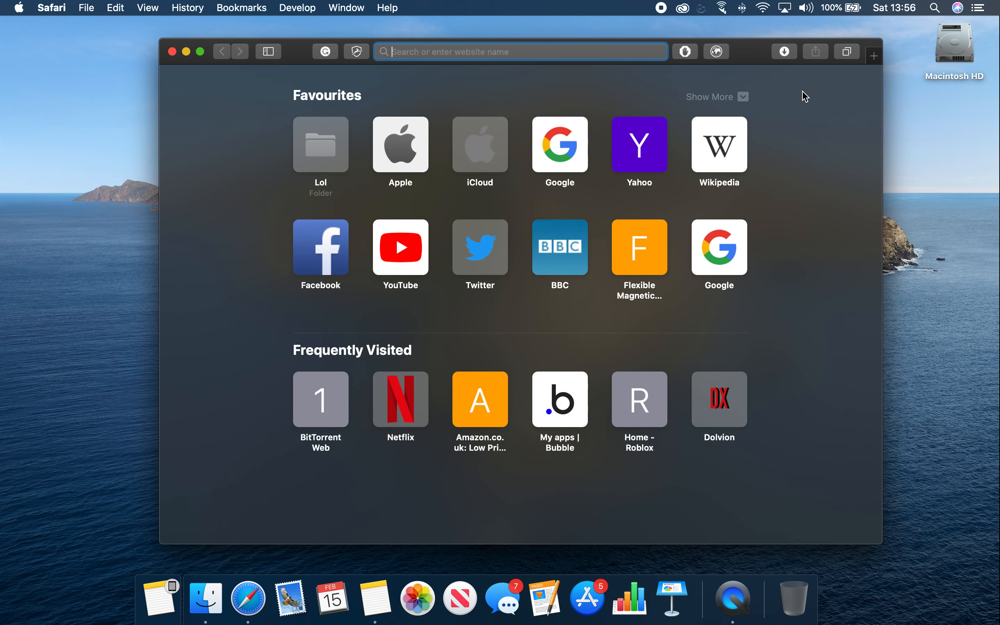
pyautogui.write('bubble.io')
pyautogui.press('Return')
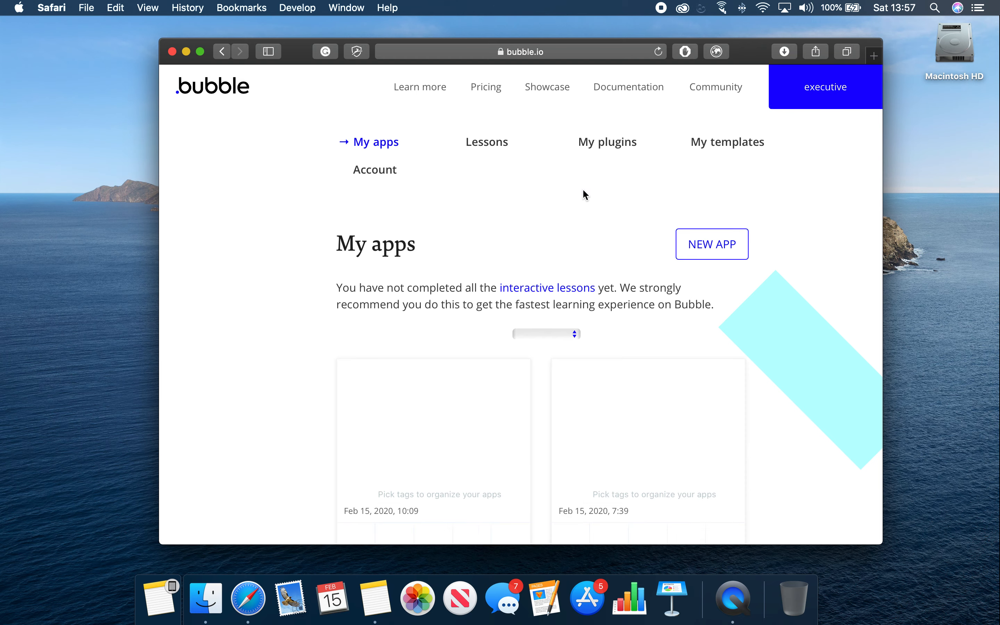
pyautogui.scroll(-3, 583, 192)
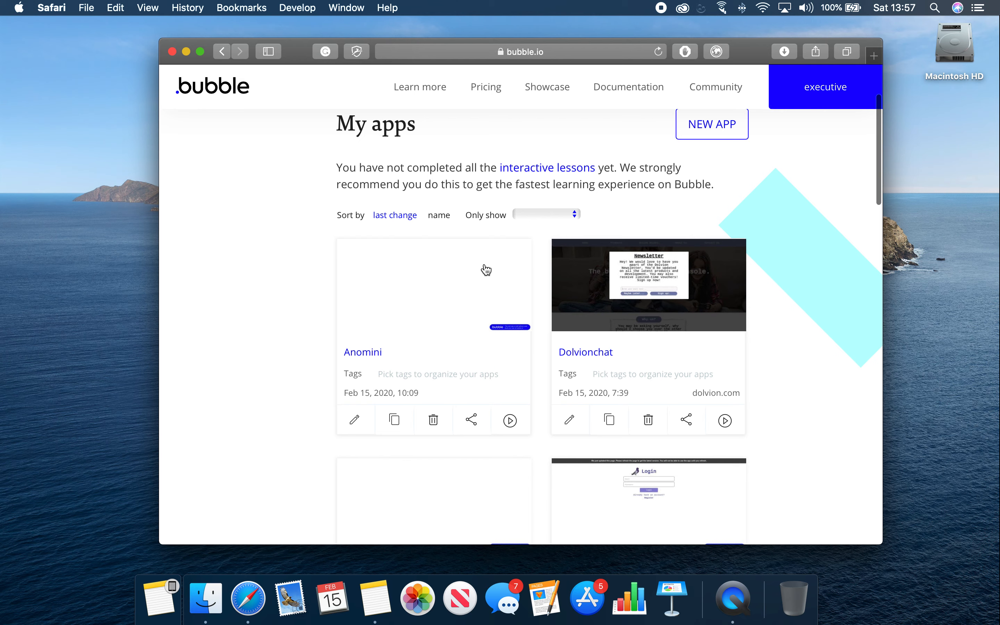
pyautogui.scroll(-5, 485, 270)
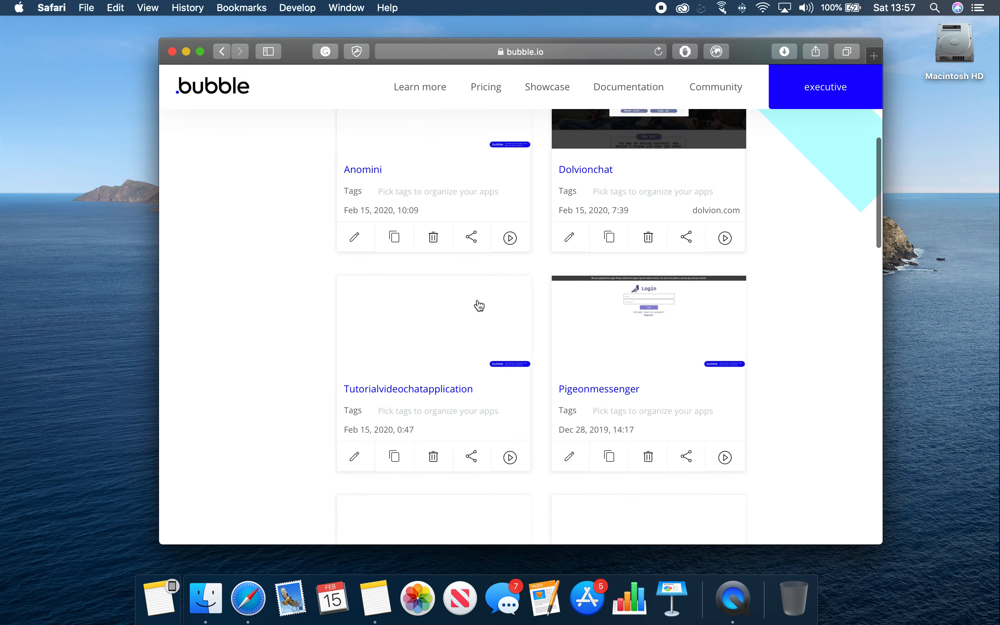
pyautogui.click(467, 333)
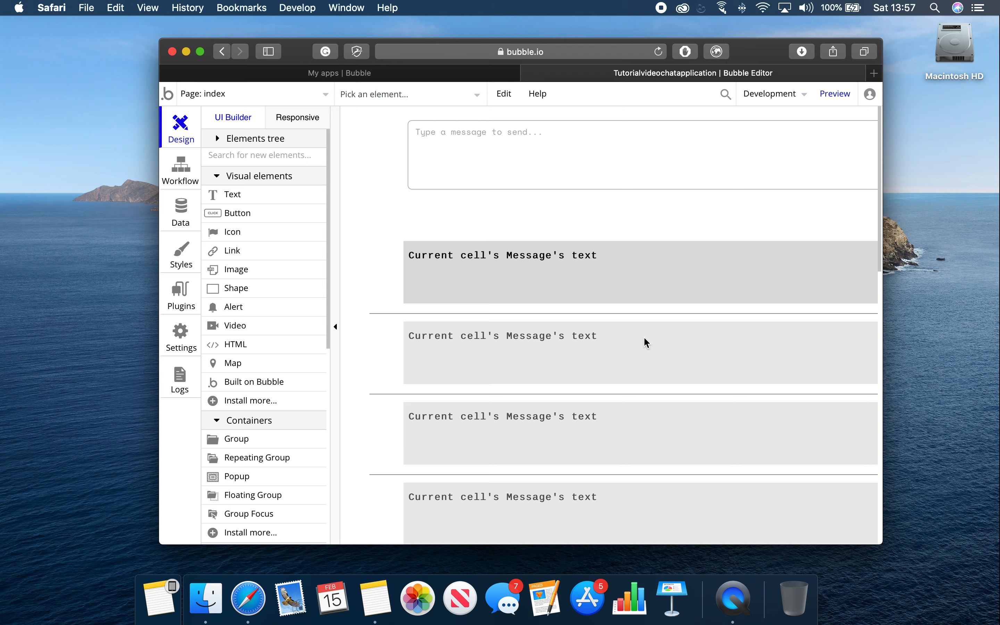
# Step: Add a new page named login to the app
pyautogui.click(320, 104)
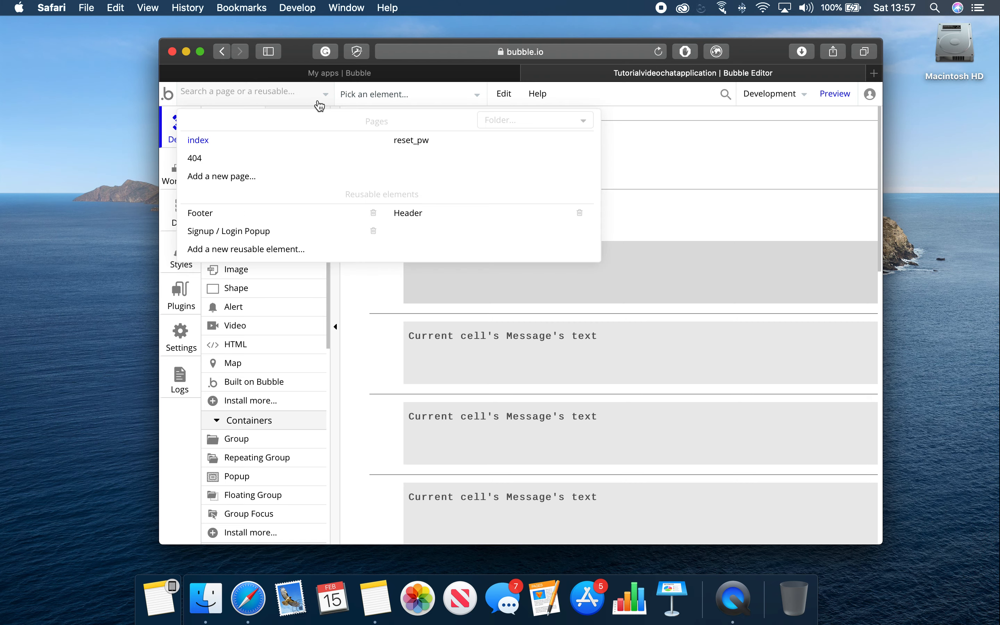
pyautogui.click(289, 182)
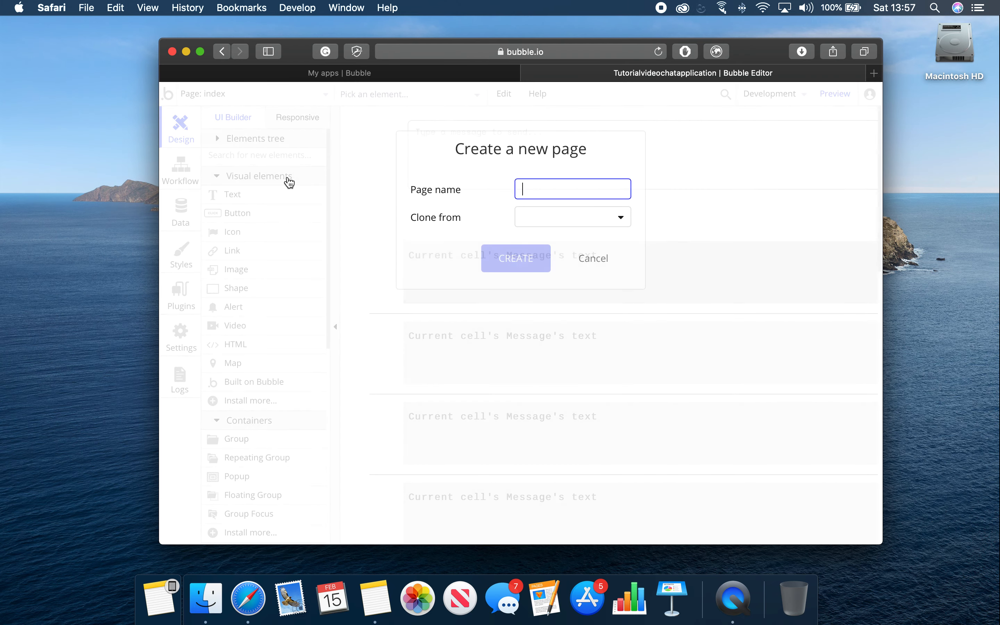
pyautogui.write('login')
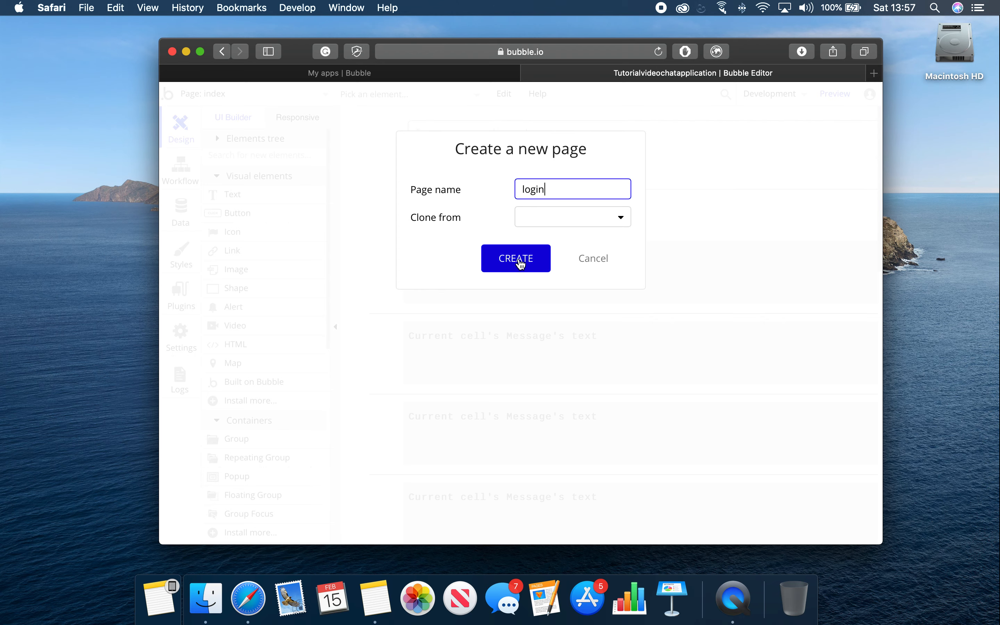
pyautogui.click(520, 260)
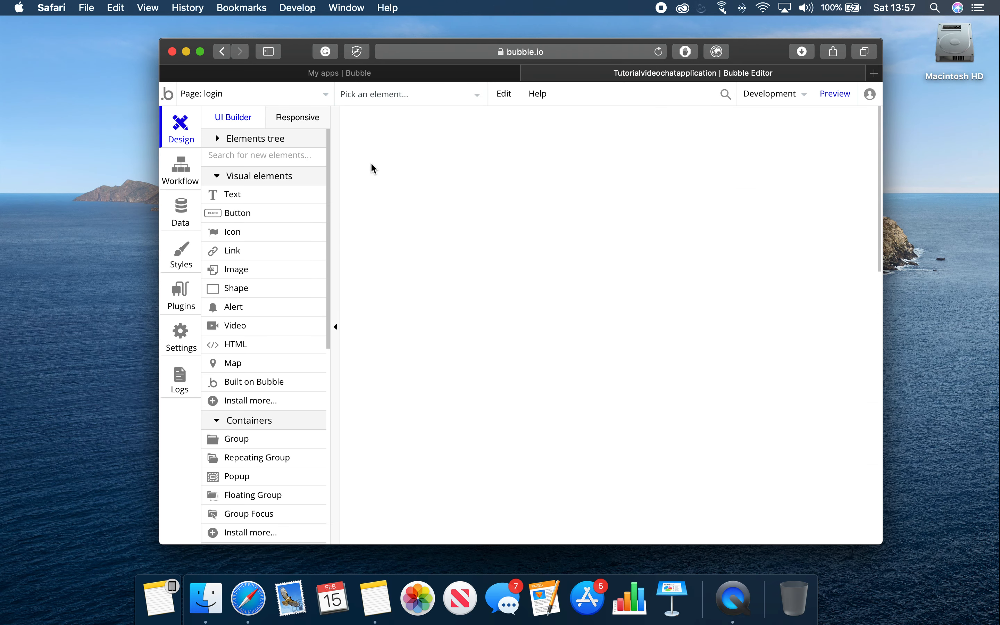
# Step: Add a new page named signup without cloning an existing page
pyautogui.click(256, 99)
pyautogui.click(261, 184)
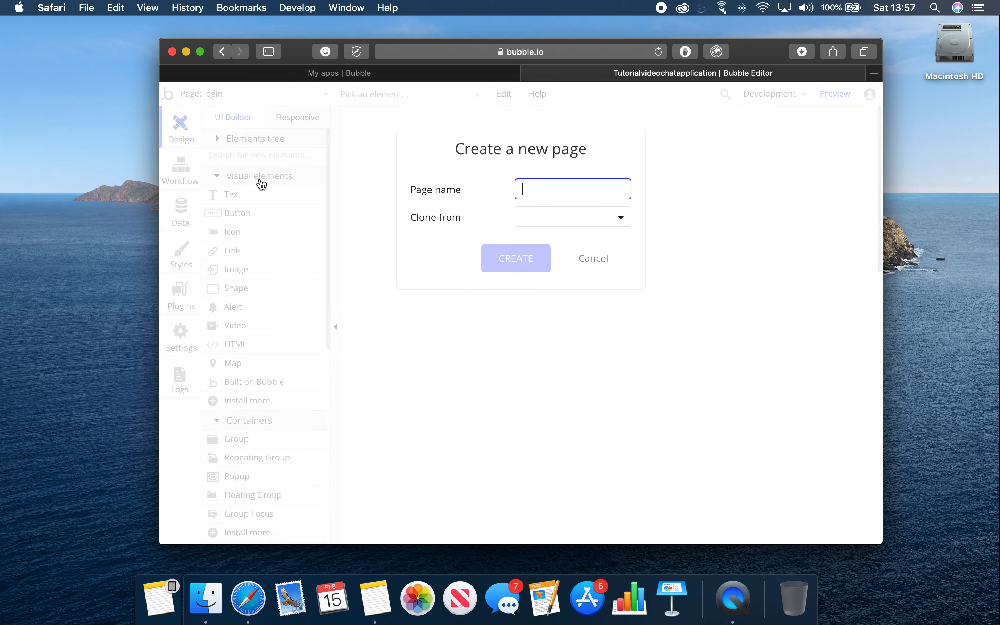
pyautogui.write('signup')
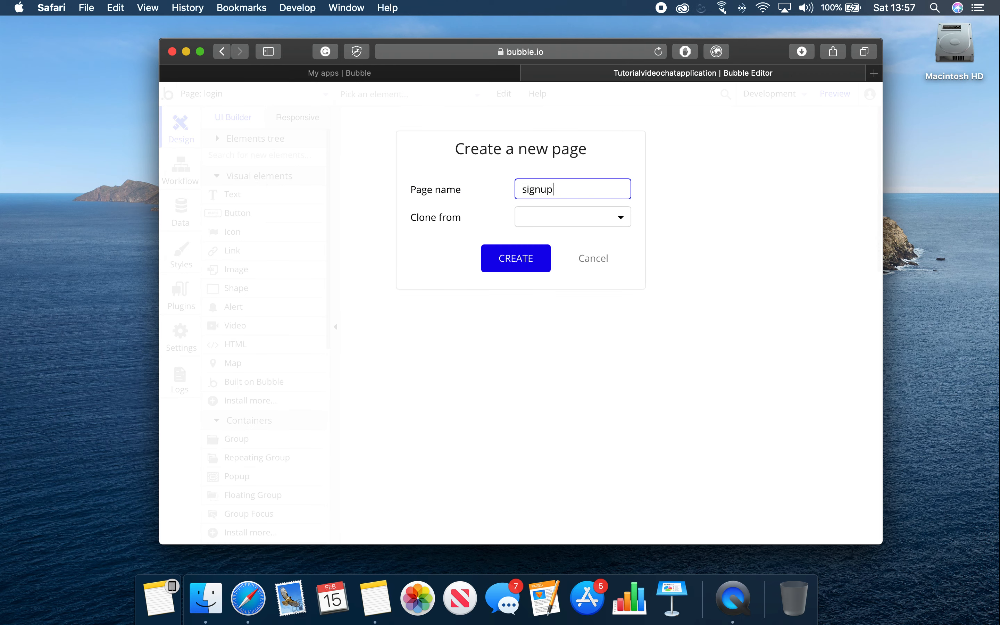
pyautogui.click(532, 225)
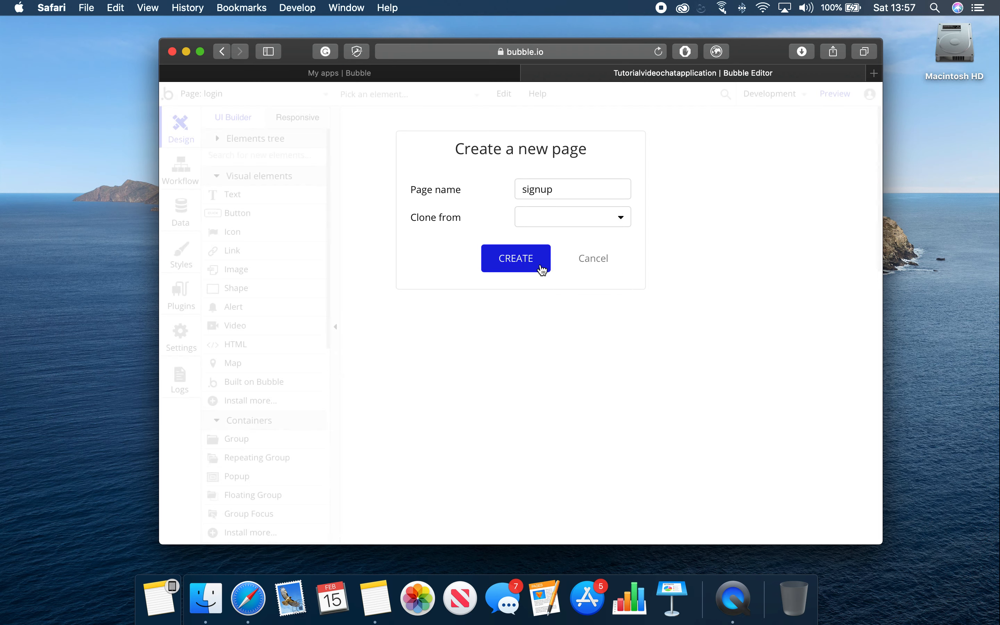
pyautogui.click(538, 267)
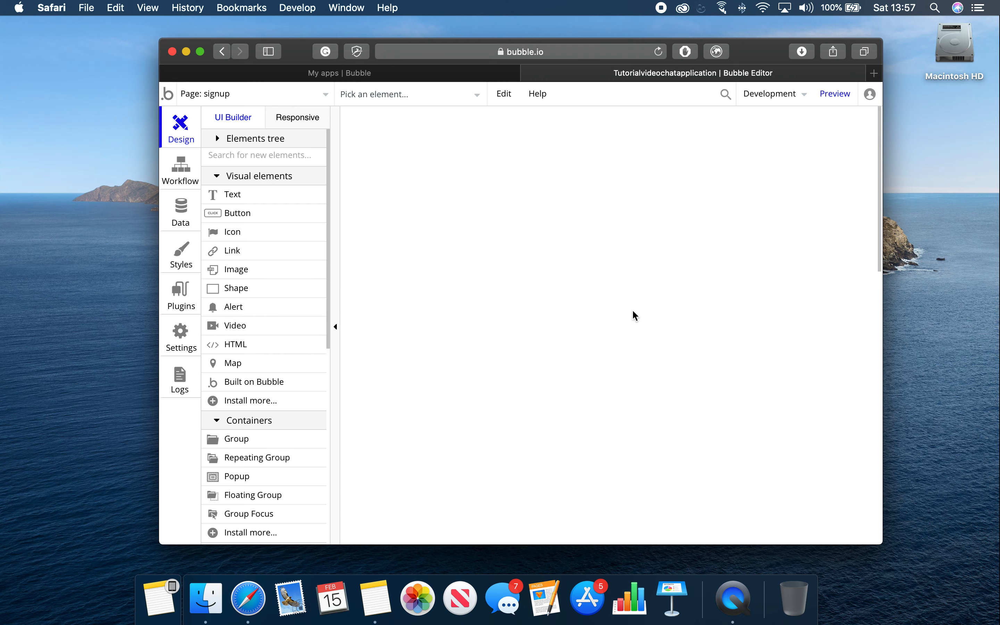
# Step: Switch to the signup page and turn on Do Not Disturb to silence notifications
pyautogui.click(257, 101)
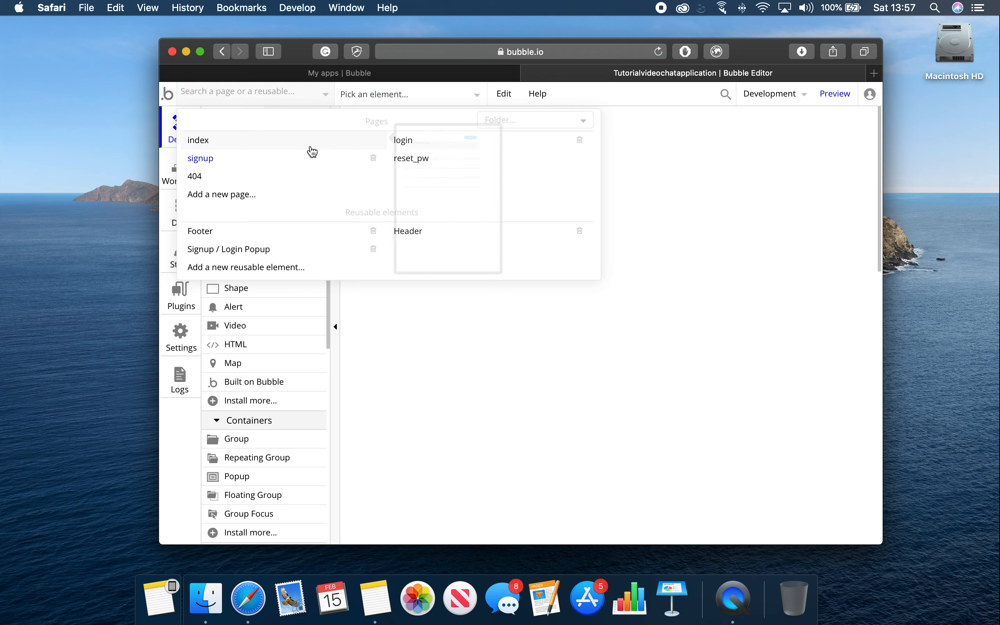
pyautogui.click(324, 154)
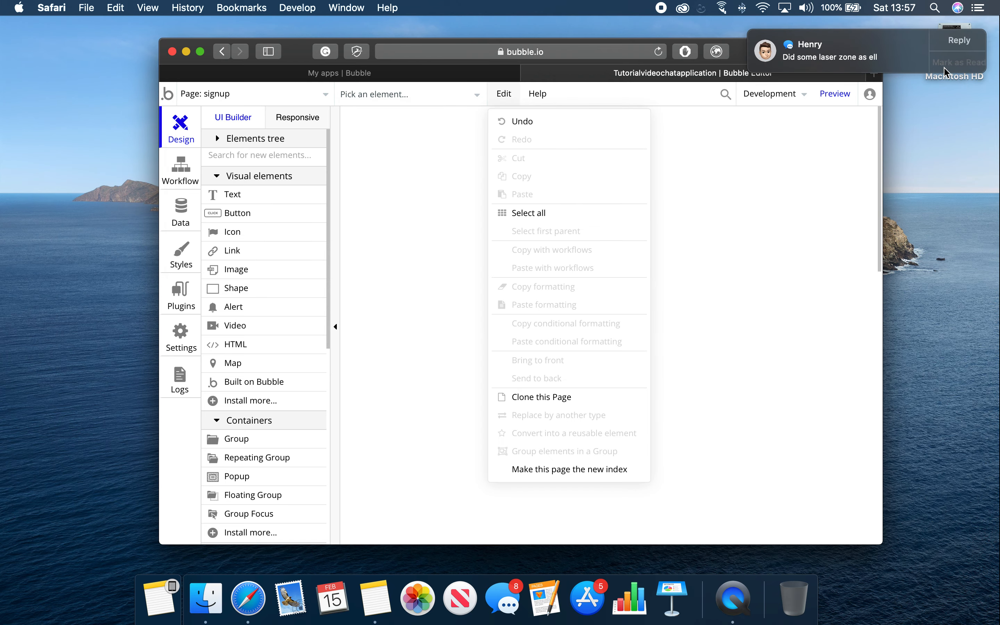
pyautogui.click(960, 68)
pyautogui.click(979, 7)
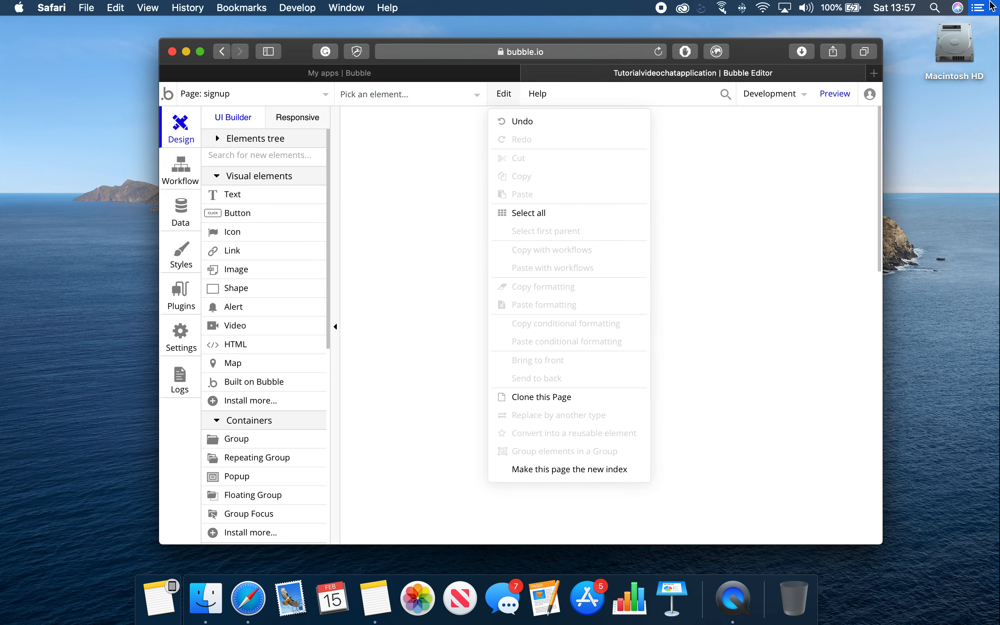
pyautogui.scroll(3, 885, 105)
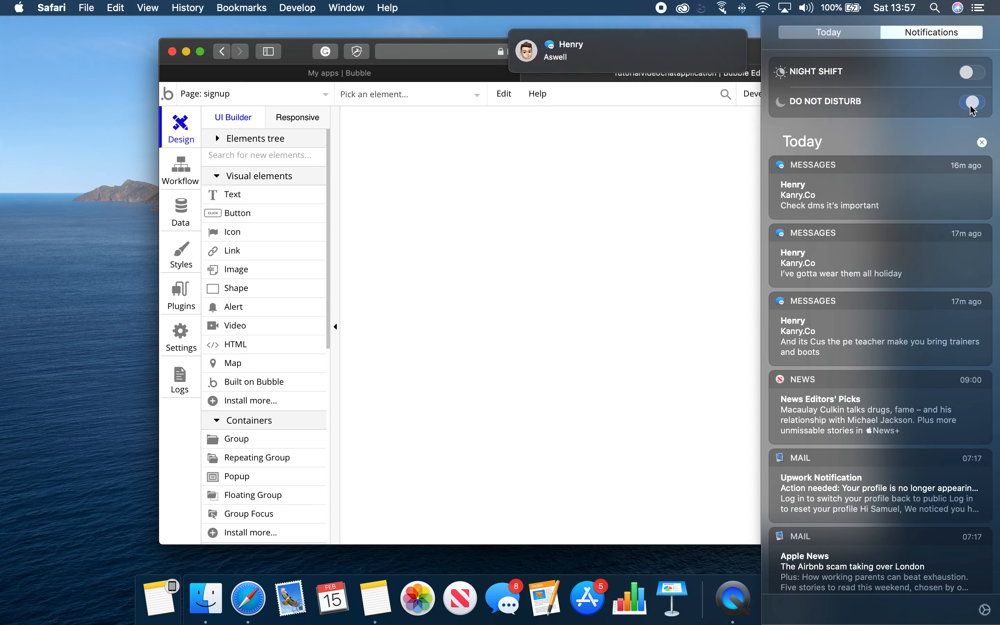
pyautogui.click(972, 101)
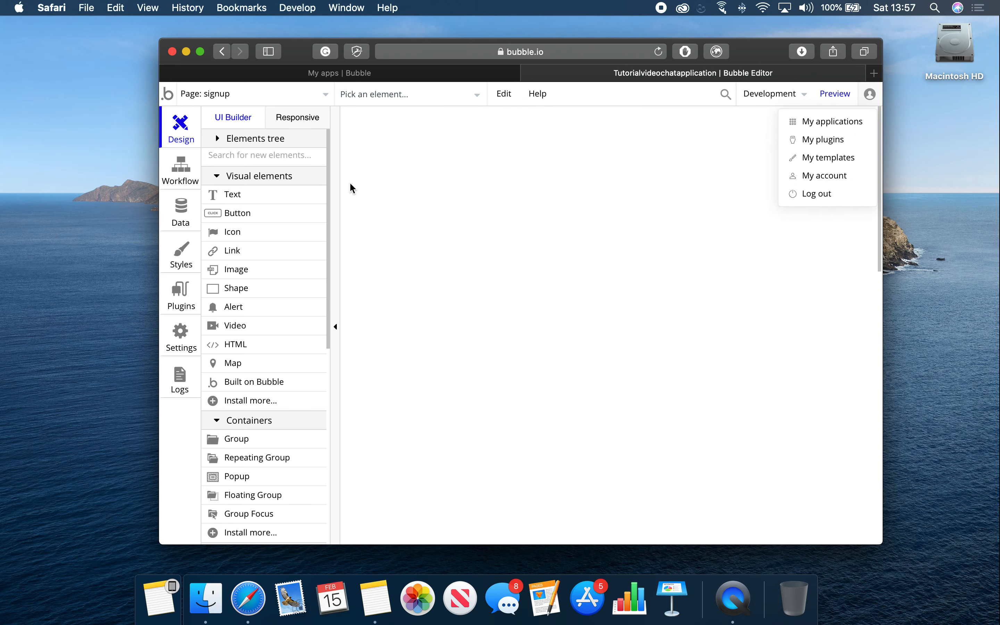
pyautogui.click(324, 94)
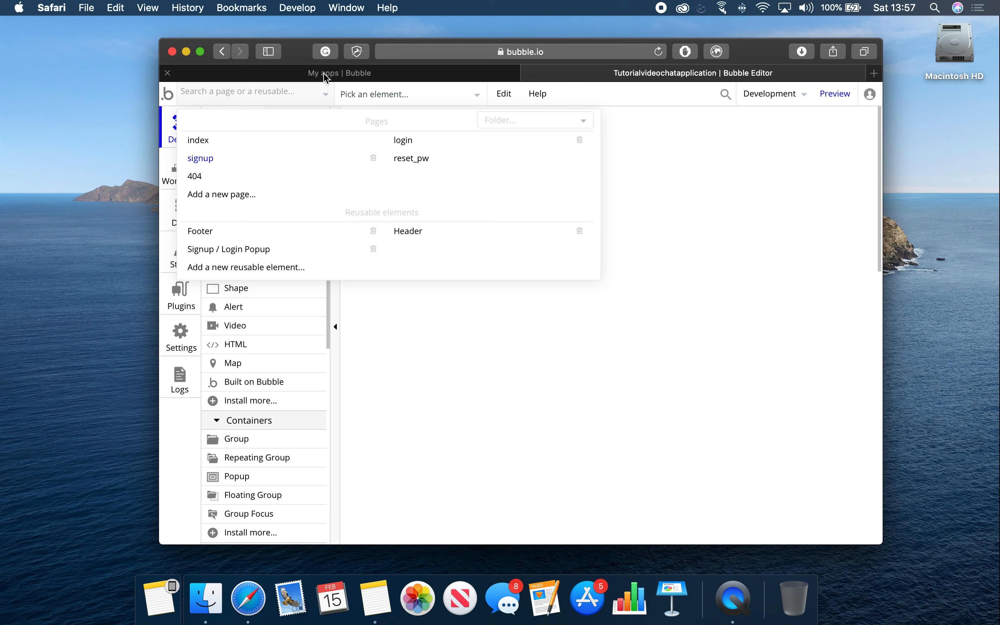
pyautogui.click(711, 245)
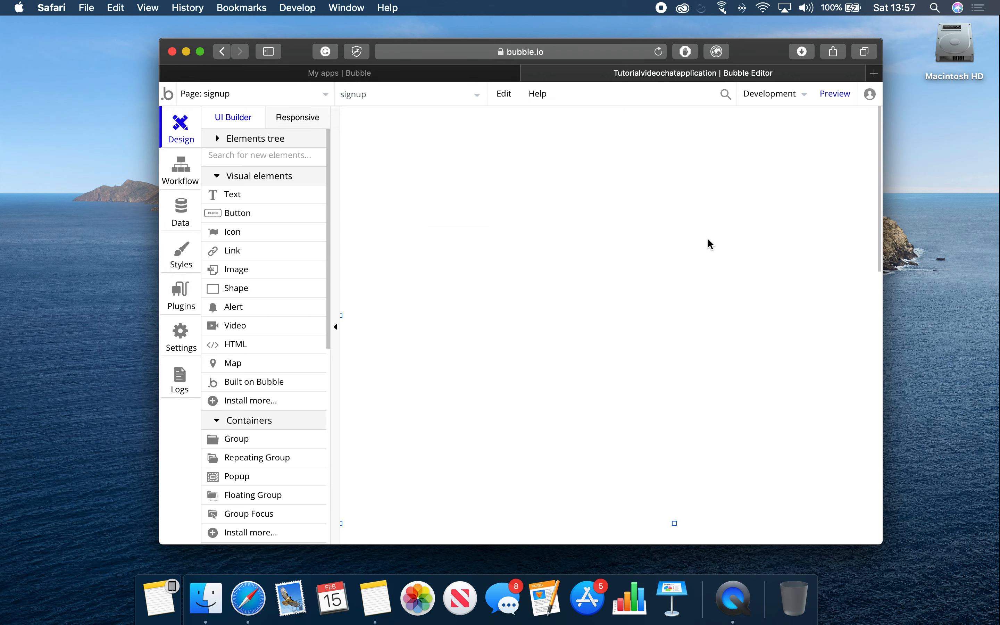
pyautogui.click(224, 92)
# Step: Place a 50px-tall button on the signup page and paste a copy below it
pyautogui.click(225, 92)
pyautogui.click(263, 214)
pyautogui.click(470, 207)
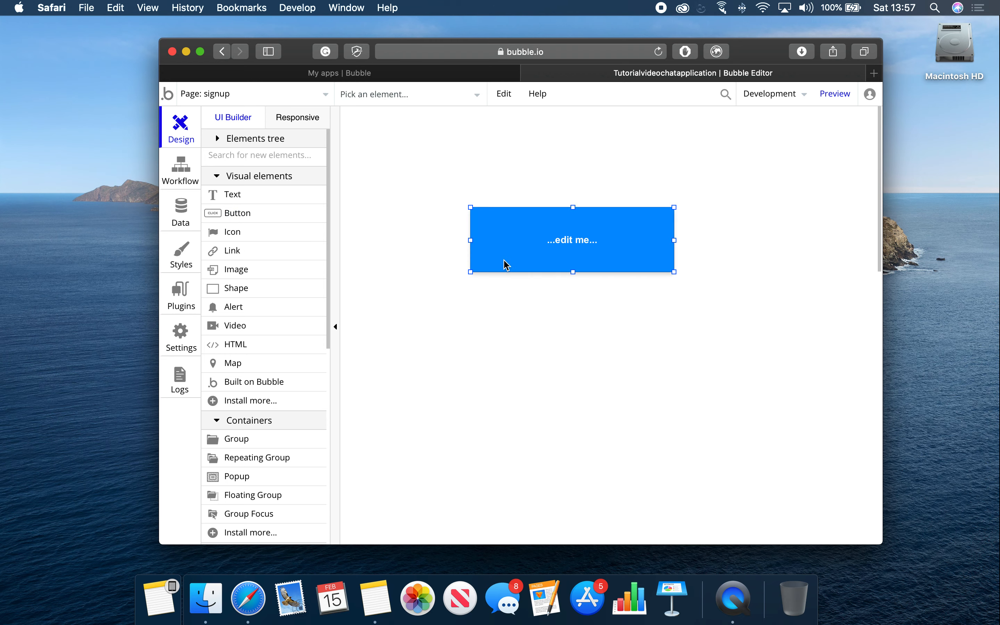
pyautogui.moveTo(523, 245); pyautogui.dragTo(512, 199)
pyautogui.moveTo(562, 228); pyautogui.dragTo(534, 237)
pyautogui.press('super+c')
pyautogui.press('super+v')
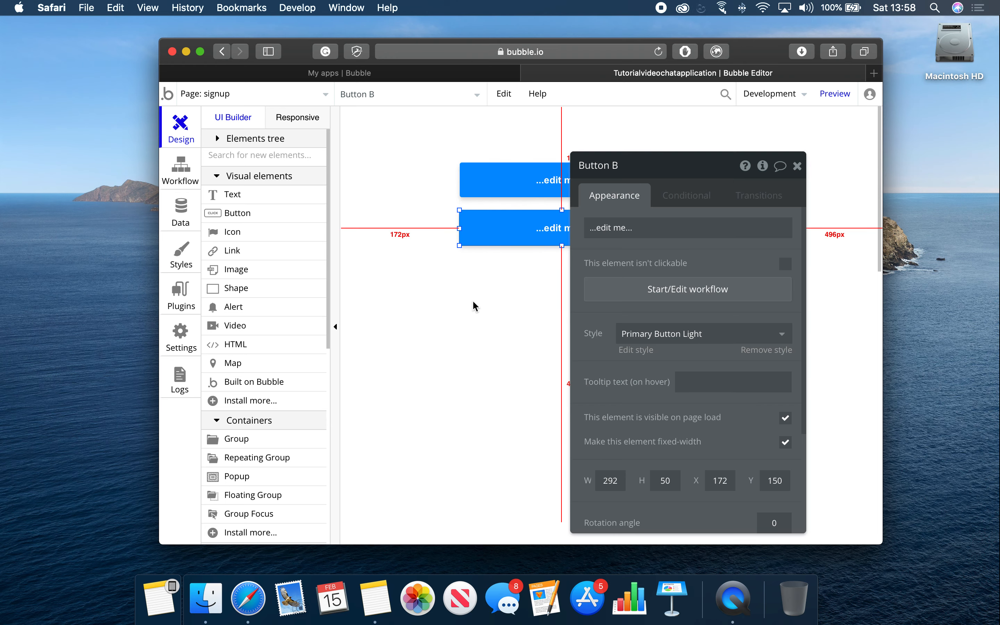
pyautogui.click(475, 306)
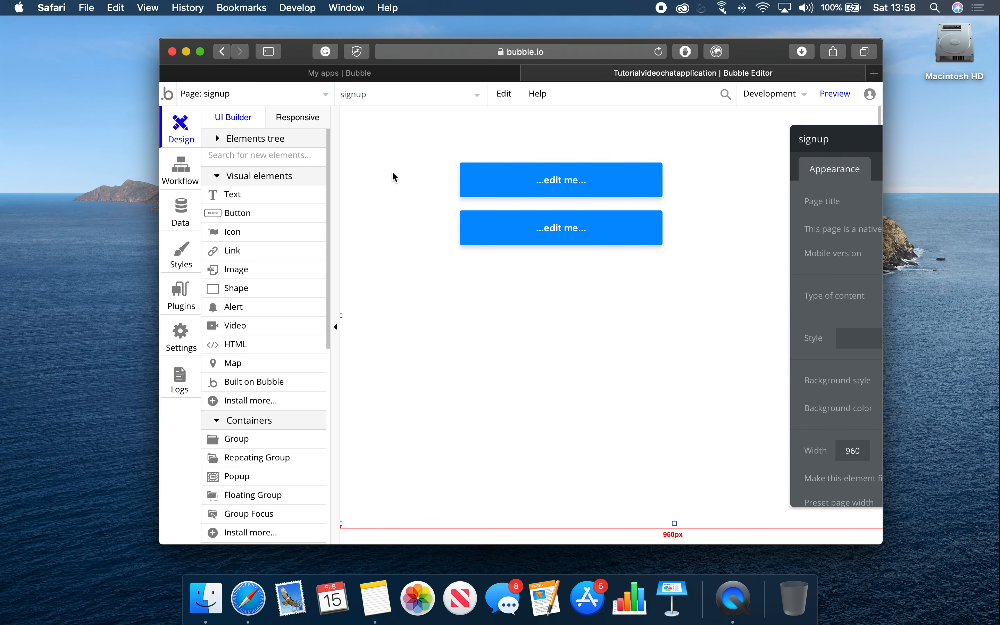
# Step: Add a text element below the buttons, then add and delete a multiline input
pyautogui.click(255, 196)
pyautogui.click(506, 299)
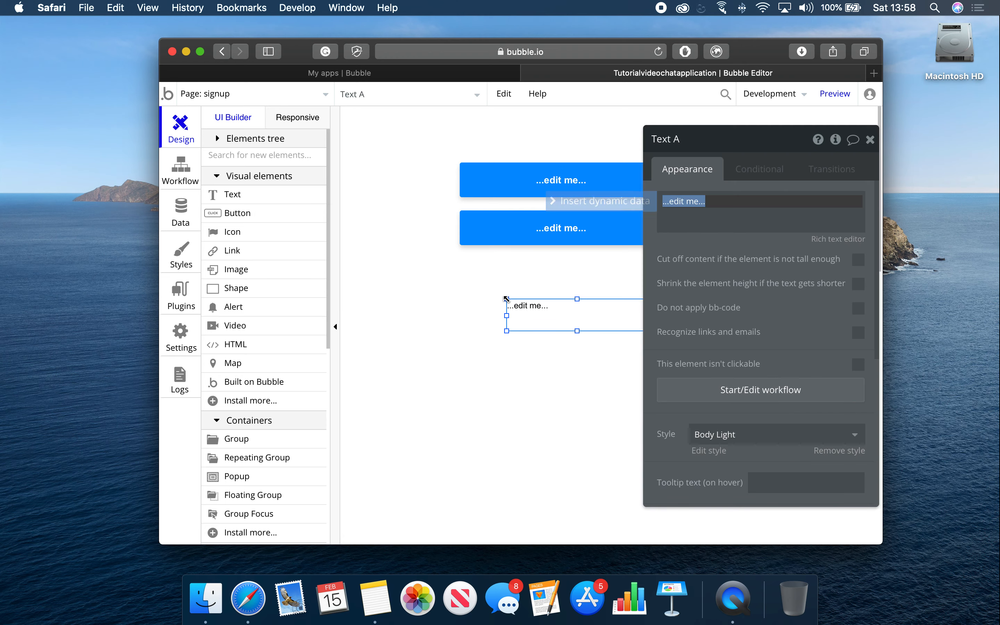
pyautogui.moveTo(545, 320); pyautogui.dragTo(542, 281)
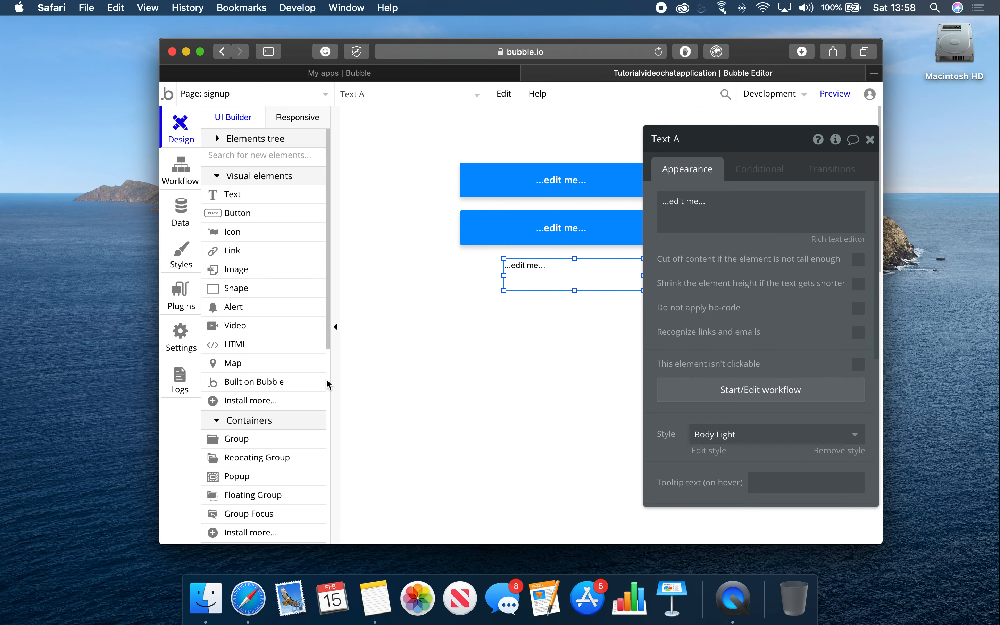
pyautogui.scroll(-5, 283, 432)
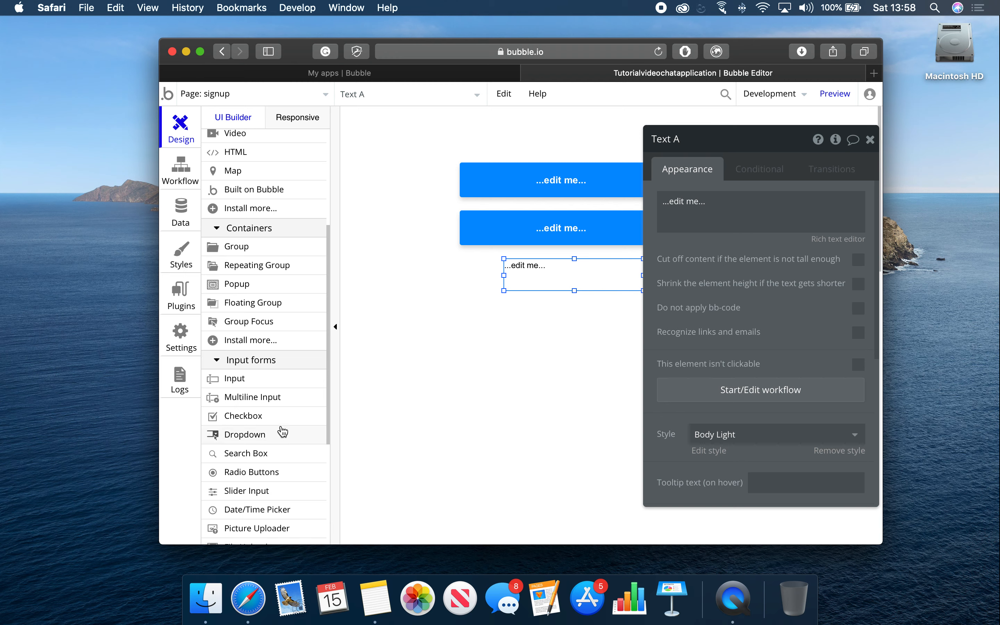
pyautogui.click(257, 398)
pyautogui.click(508, 350)
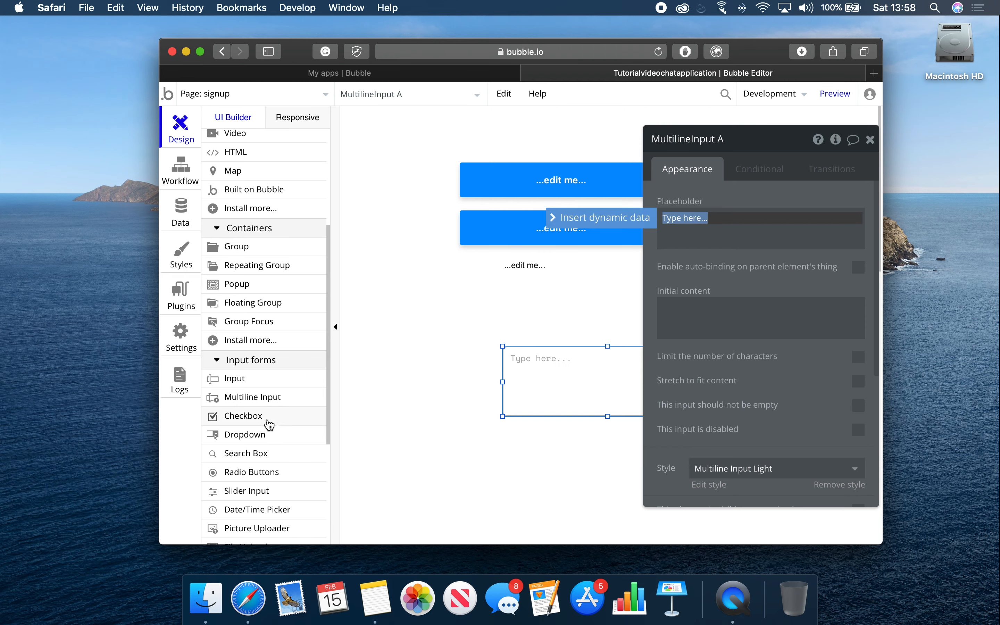
pyautogui.rightClick(591, 387)
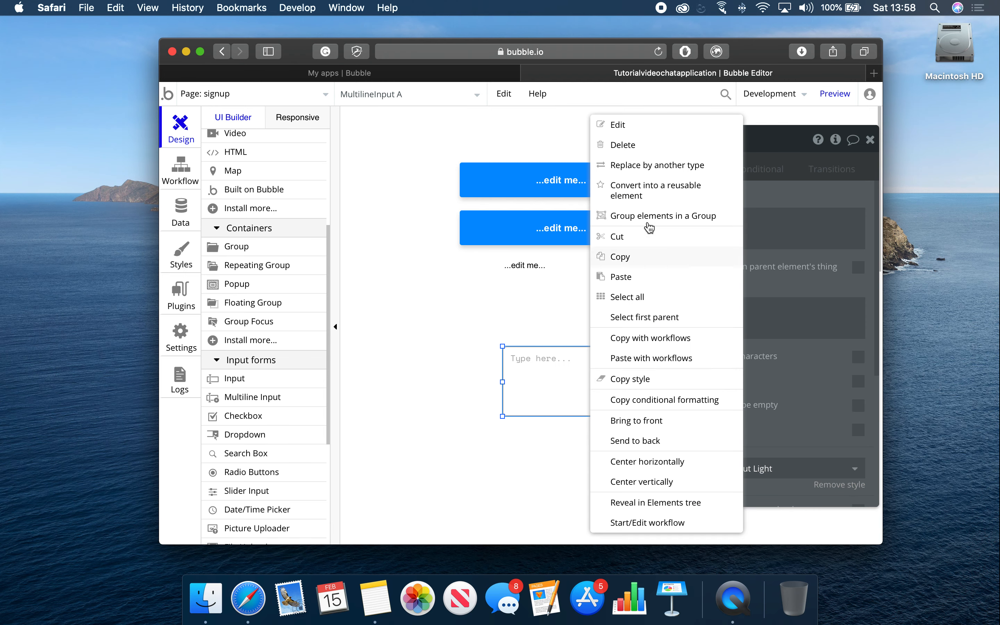
pyautogui.click(641, 146)
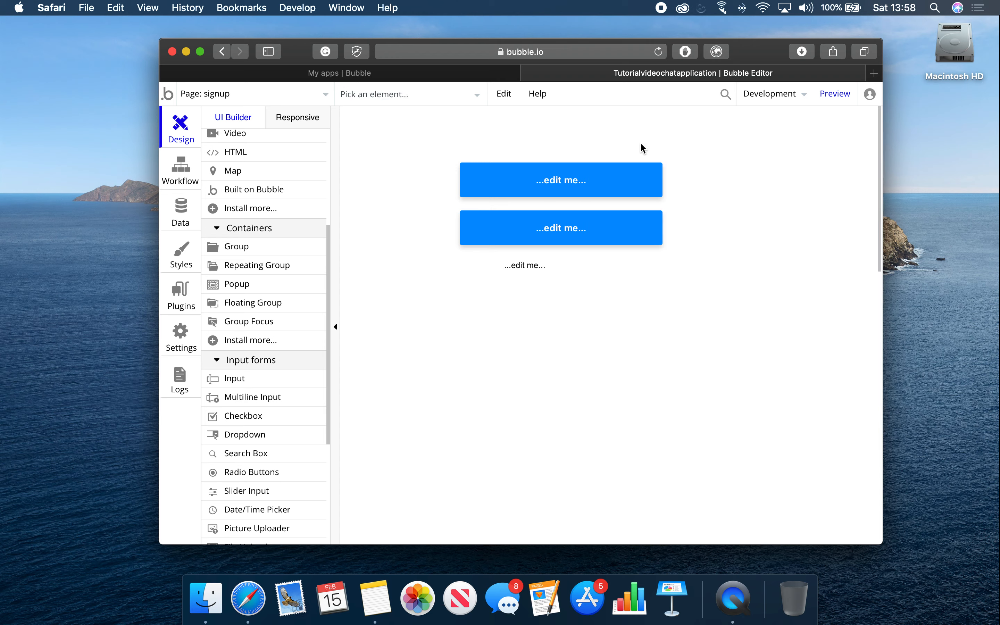
# Step: Place four text inputs on the signup page
pyautogui.click(252, 380)
pyautogui.click(483, 337)
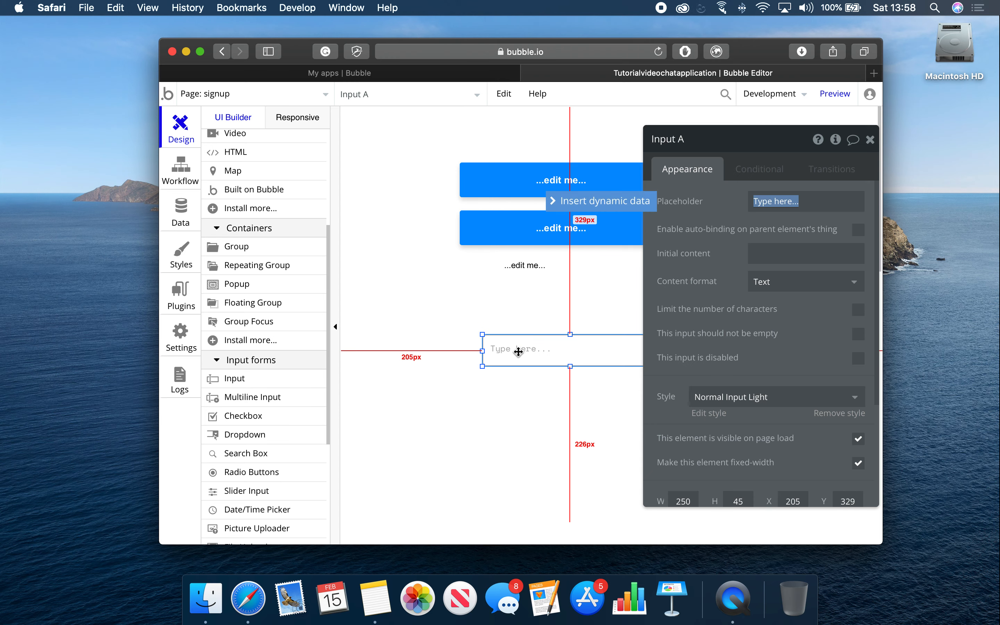
pyautogui.click(237, 380)
pyautogui.click(514, 410)
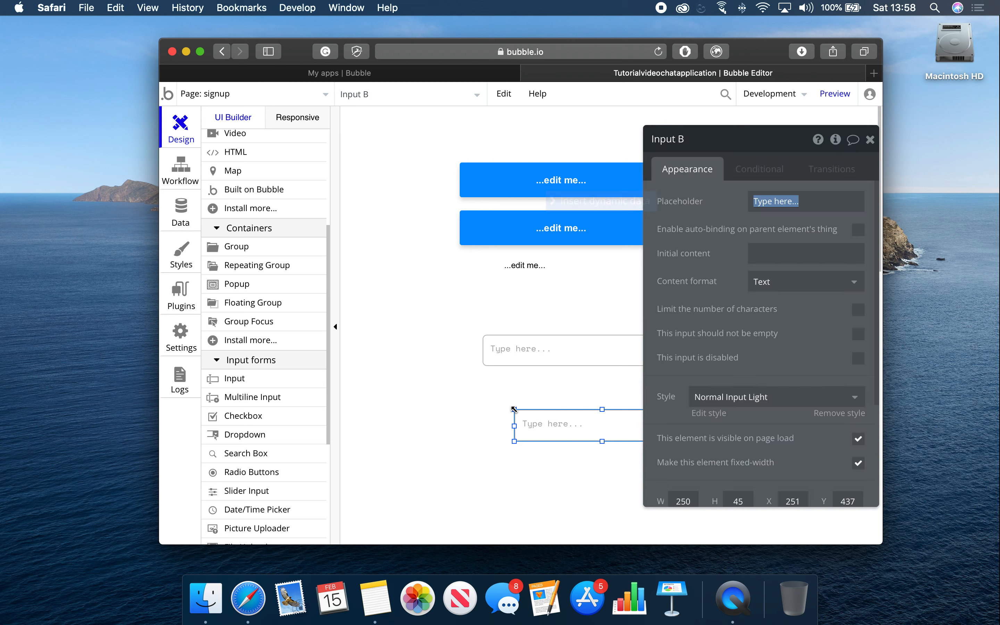
pyautogui.click(231, 379)
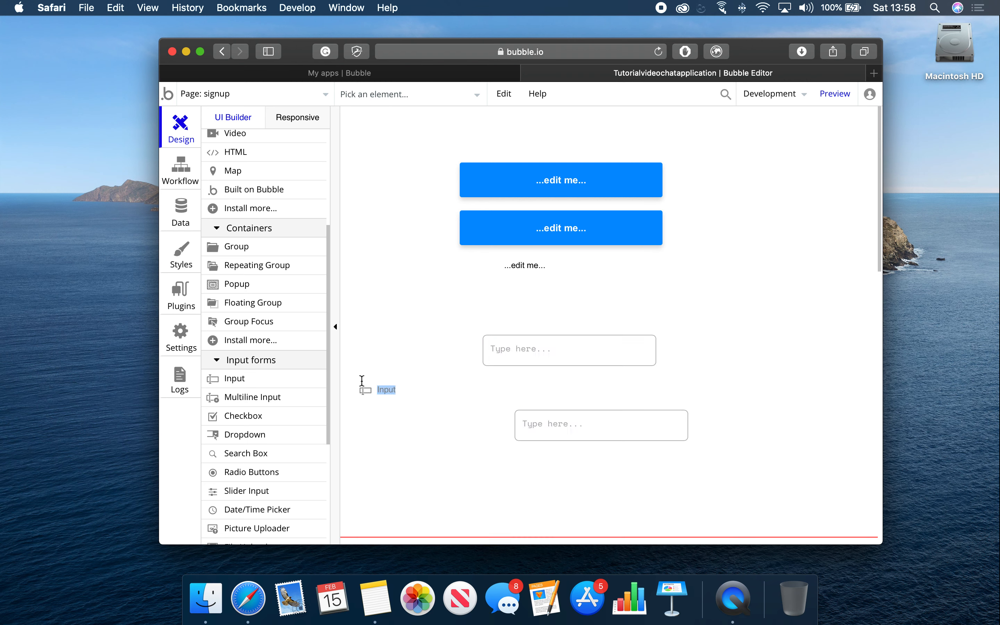
pyautogui.click(398, 382)
pyautogui.click(232, 380)
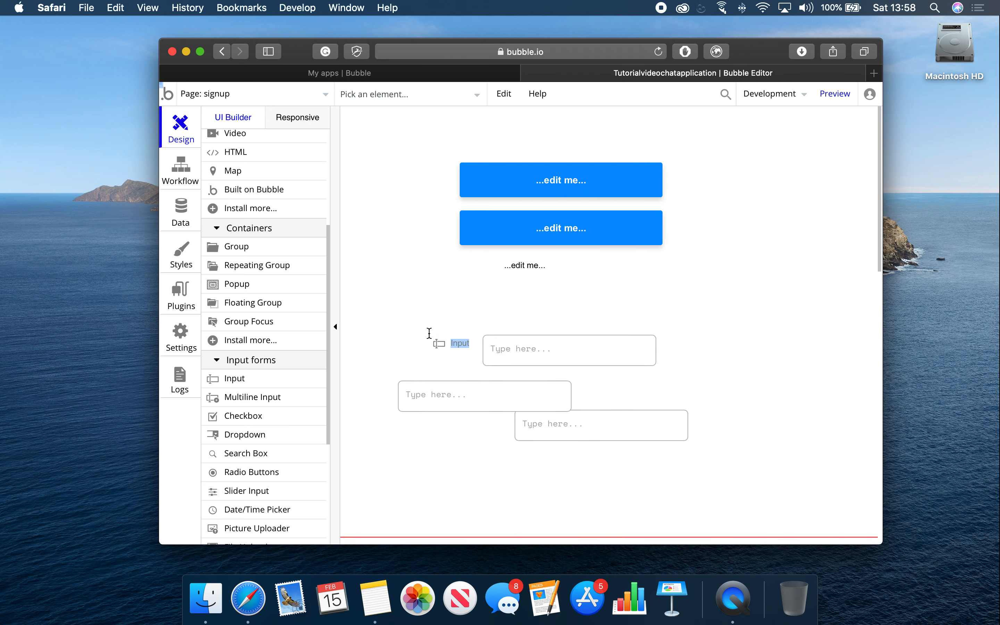
pyautogui.click(429, 333)
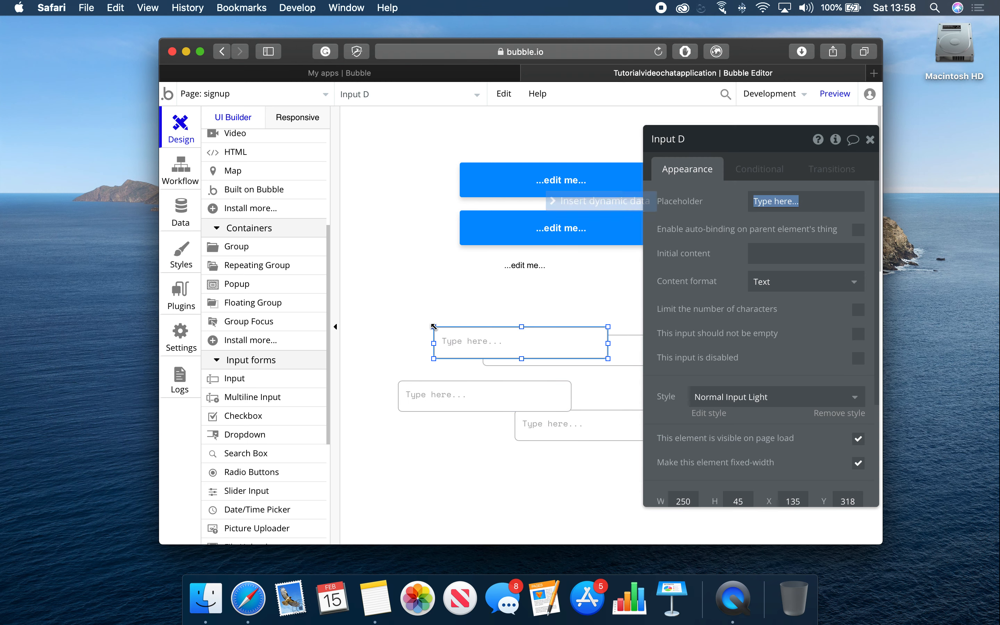
pyautogui.click(870, 141)
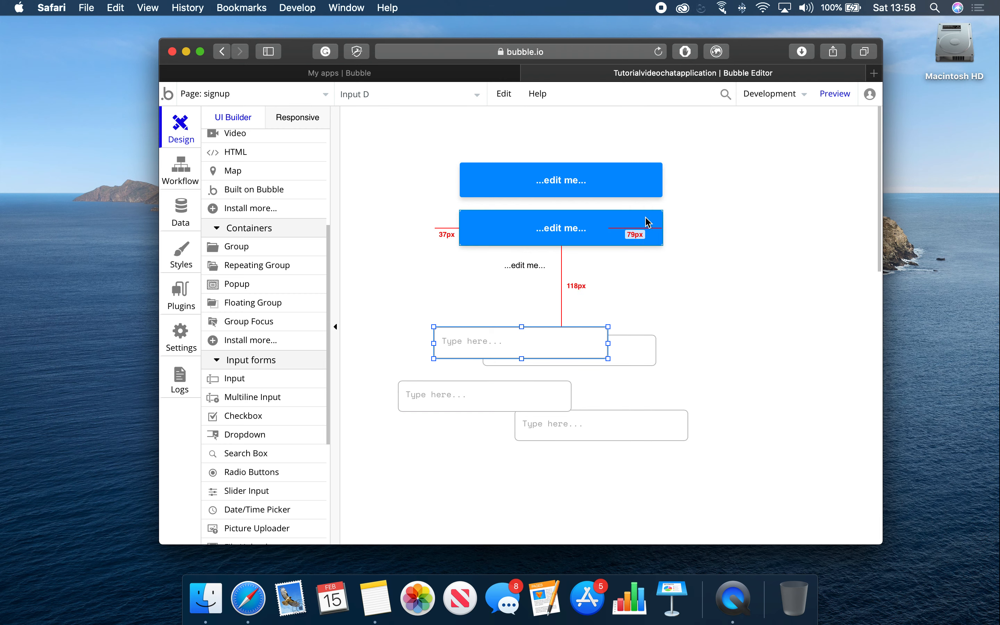
# Step: Move both buttons down-right, the text below the inputs, and the fourth input near the top
pyautogui.moveTo(626, 234); pyautogui.dragTo(779, 413)
pyautogui.moveTo(596, 190); pyautogui.dragTo(778, 377)
pyautogui.moveTo(532, 271); pyautogui.dragTo(538, 456)
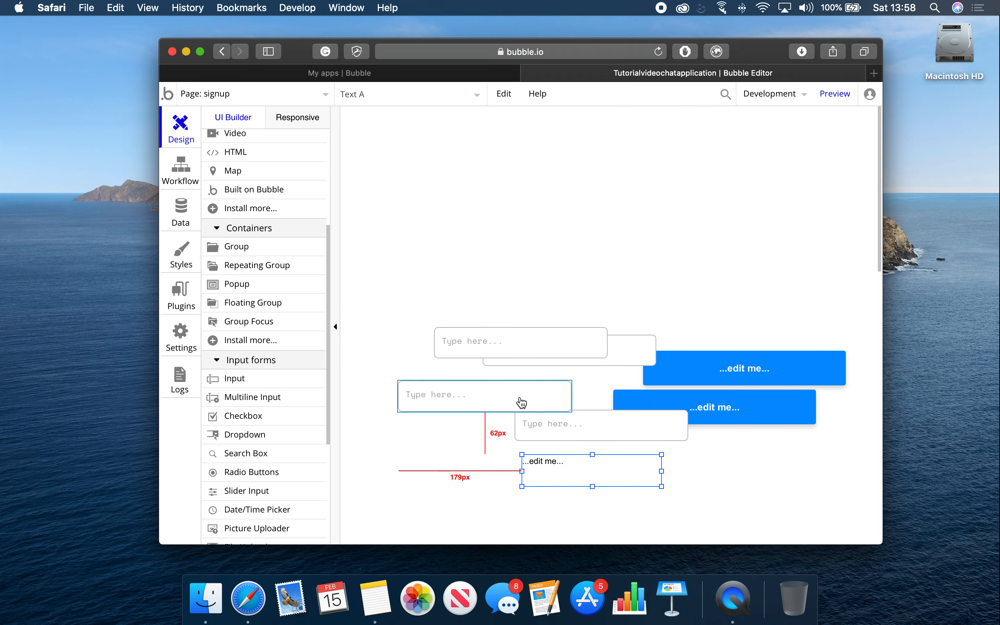
pyautogui.moveTo(518, 342); pyautogui.dragTo(553, 134)
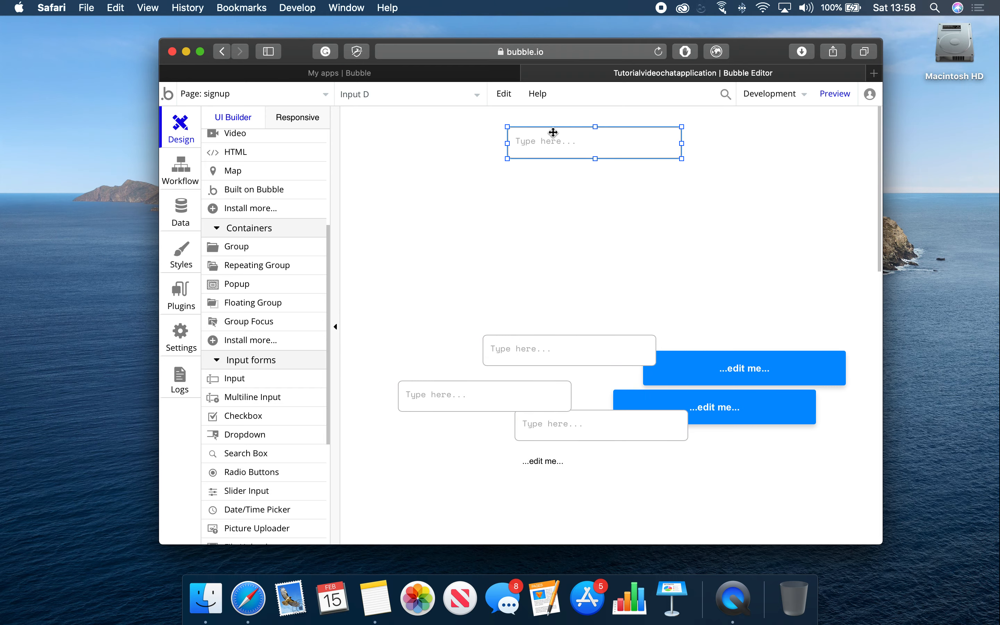
# Step: Make the browser full screen and centre Input D horizontally at the top
pyautogui.click(199, 51)
pyautogui.click(525, 127)
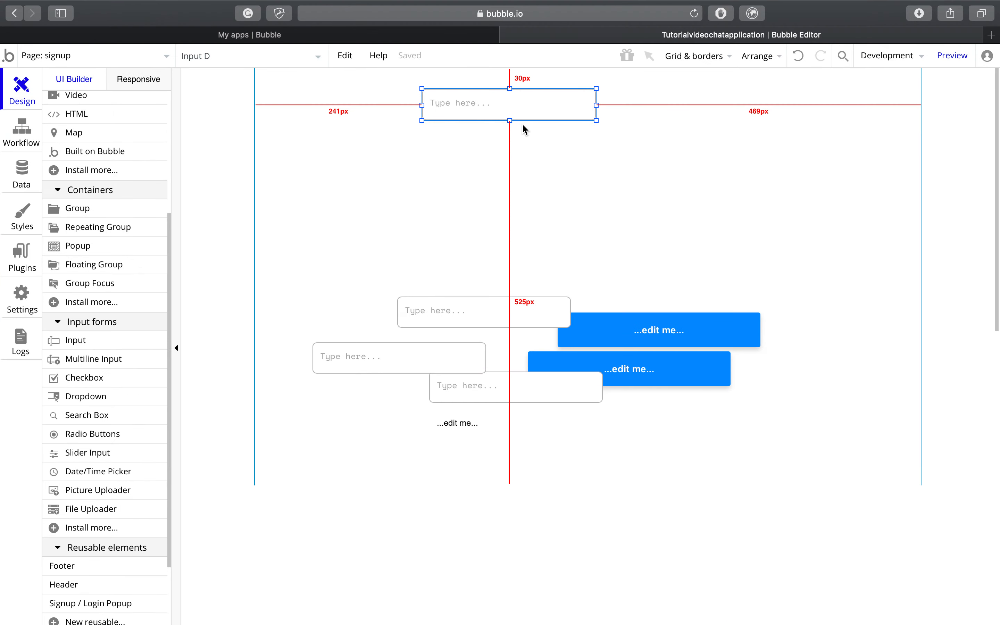
pyautogui.moveTo(540, 103); pyautogui.dragTo(565, 106)
pyautogui.rightClick(565, 106)
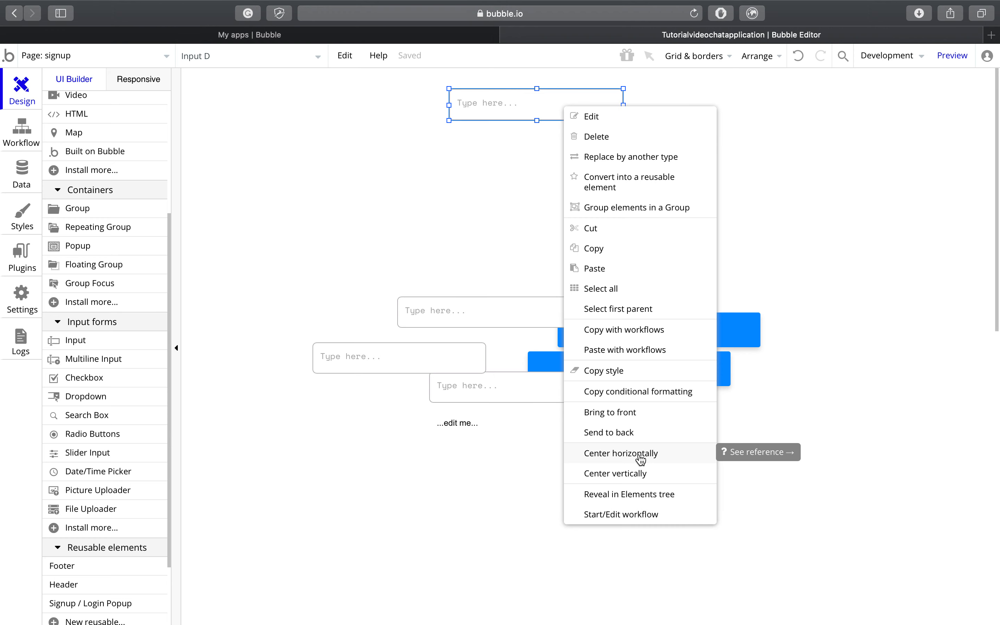
pyautogui.rightClick(497, 113)
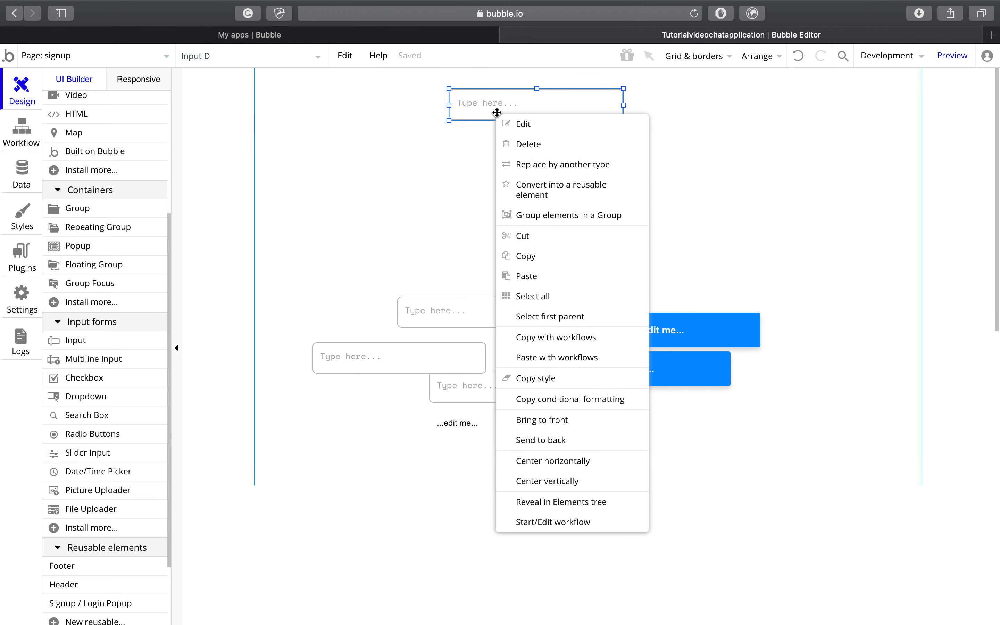
pyautogui.click(589, 466)
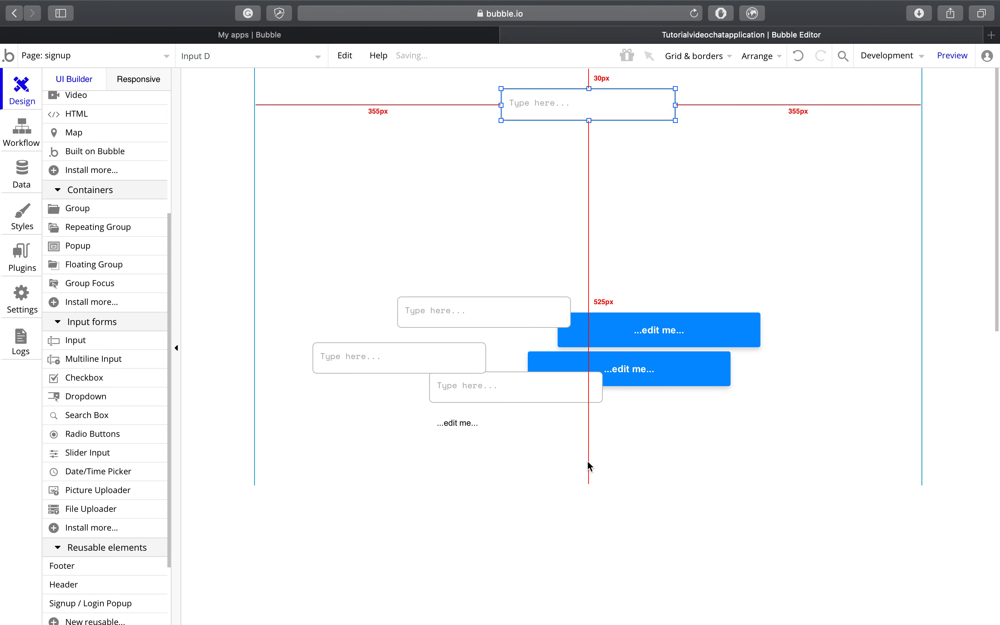
# Step: Stack the other three inputs in a column beneath Input D
pyautogui.click(558, 317)
pyautogui.moveTo(558, 317); pyautogui.dragTo(661, 148)
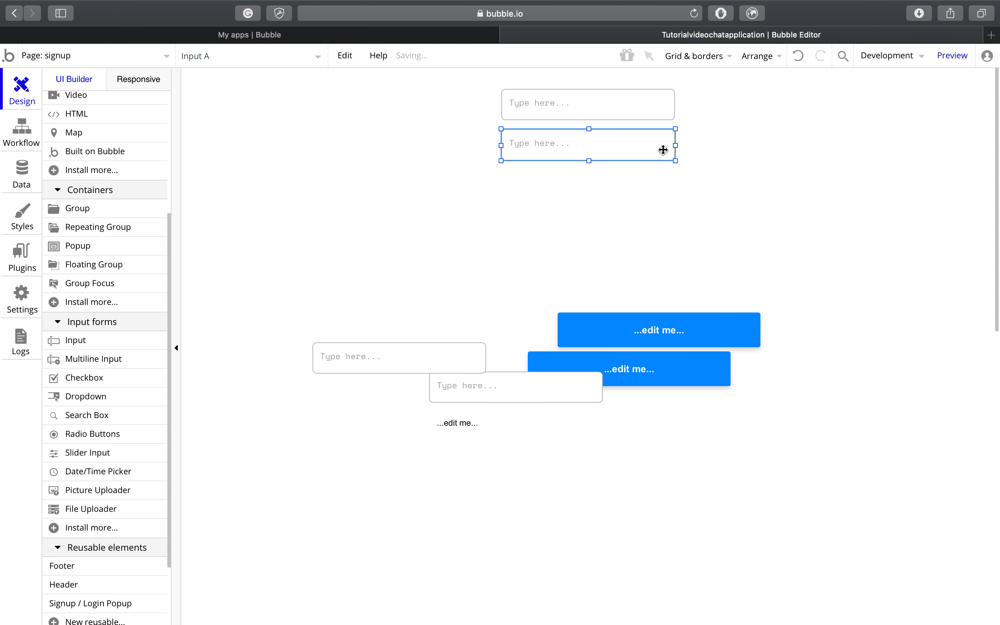
pyautogui.moveTo(438, 351); pyautogui.dragTo(628, 186)
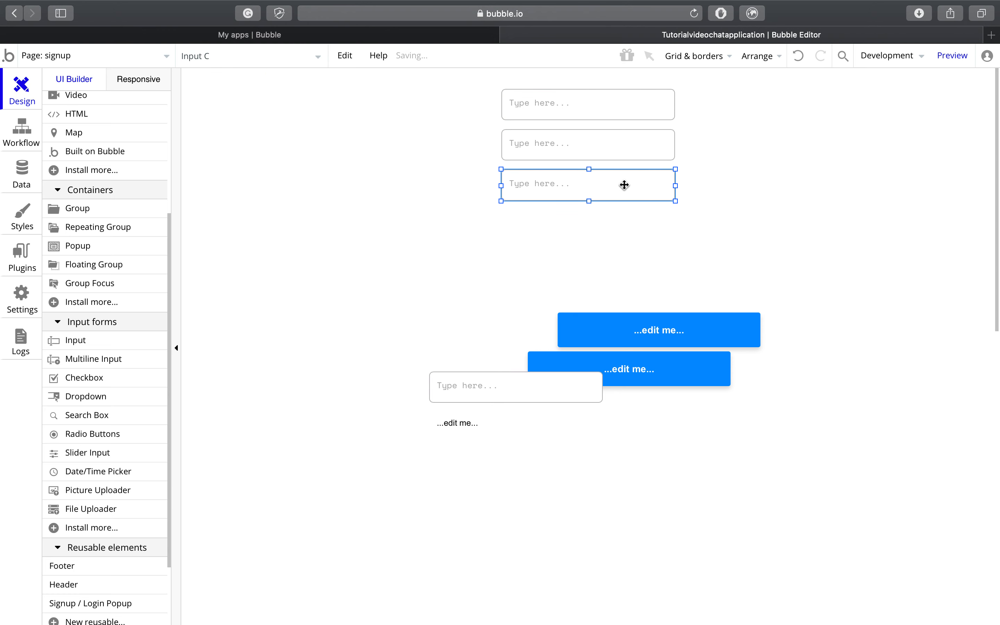
pyautogui.moveTo(485, 377); pyautogui.dragTo(536, 239)
# Step: Stack both blue buttons and the ...edit me... text centred below the inputs
pyautogui.moveTo(628, 335); pyautogui.dragTo(556, 293)
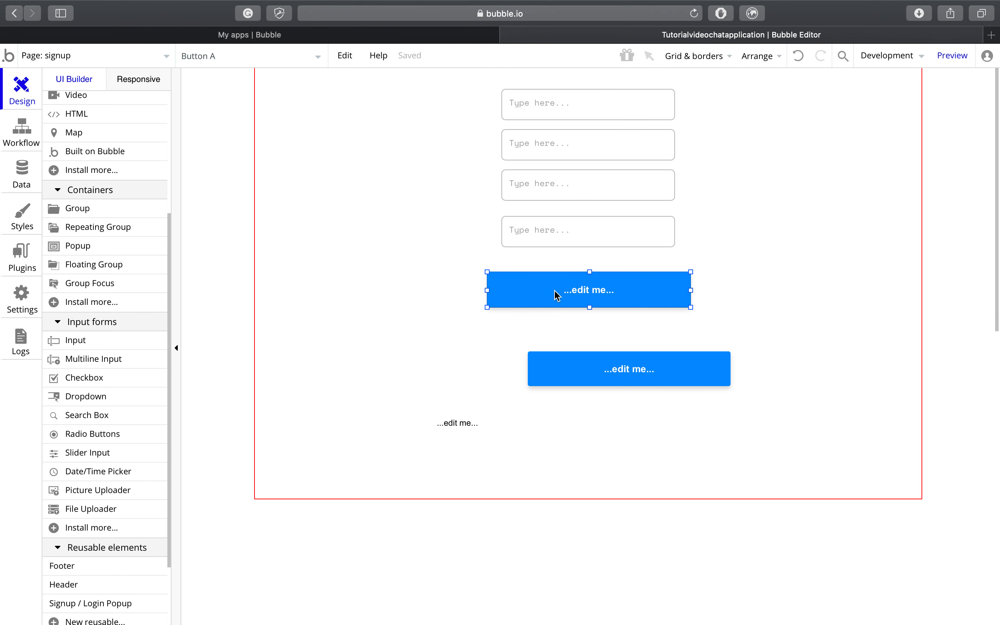
pyautogui.rightClick(556, 291)
pyautogui.click(655, 539)
pyautogui.moveTo(625, 384); pyautogui.dragTo(581, 357)
pyautogui.moveTo(465, 423); pyautogui.dragTo(563, 430)
pyautogui.moveTo(657, 421); pyautogui.dragTo(633, 392)
# Step: Open Input D's property editor and select its existing placeholder text
pyautogui.click(630, 115)
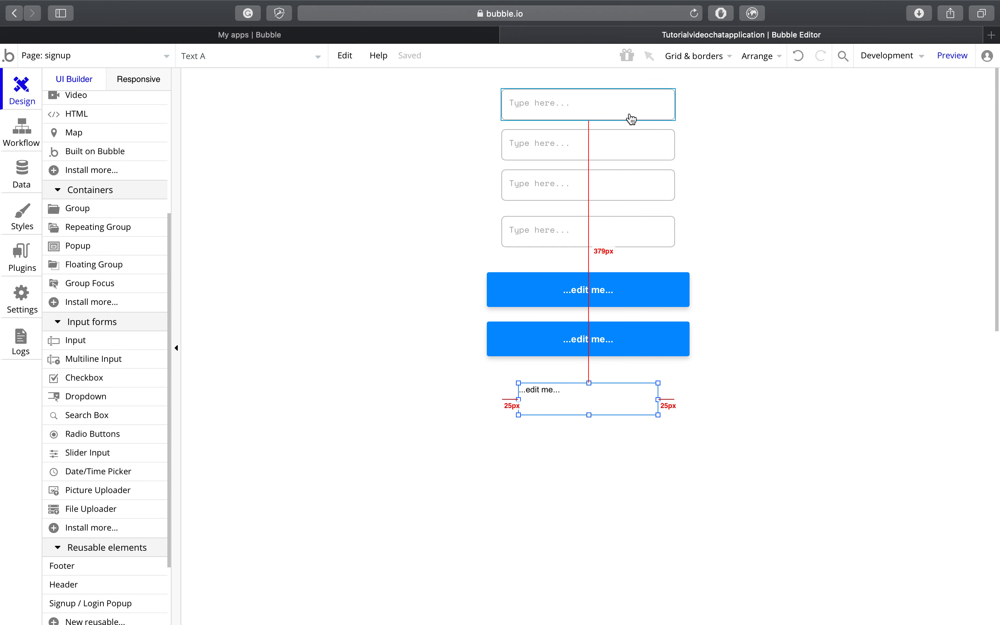
pyautogui.rightClick(630, 115)
pyautogui.click(639, 125)
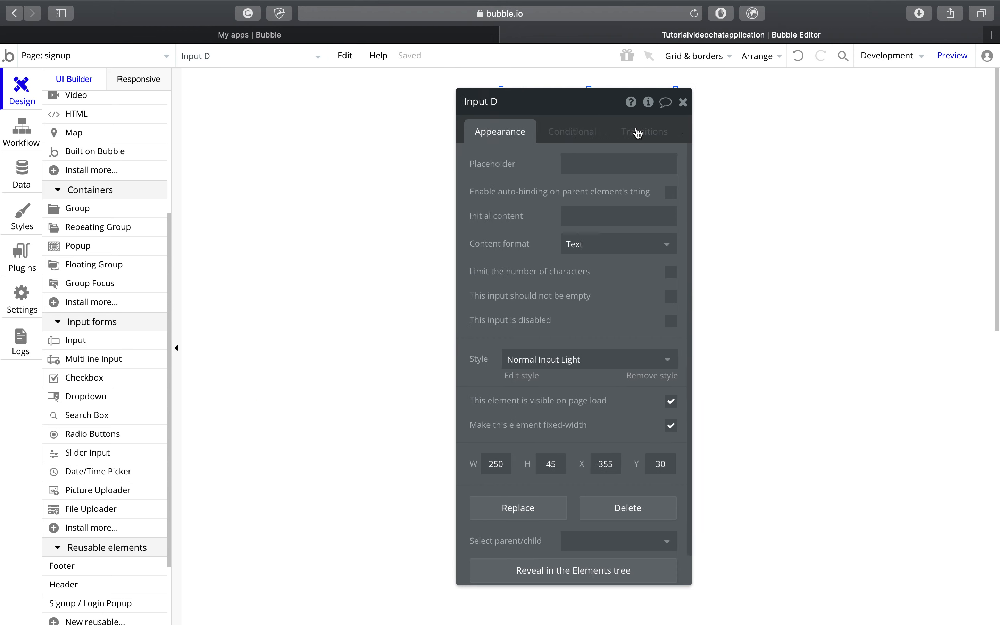
pyautogui.moveTo(369, 100); pyautogui.dragTo(342, 100)
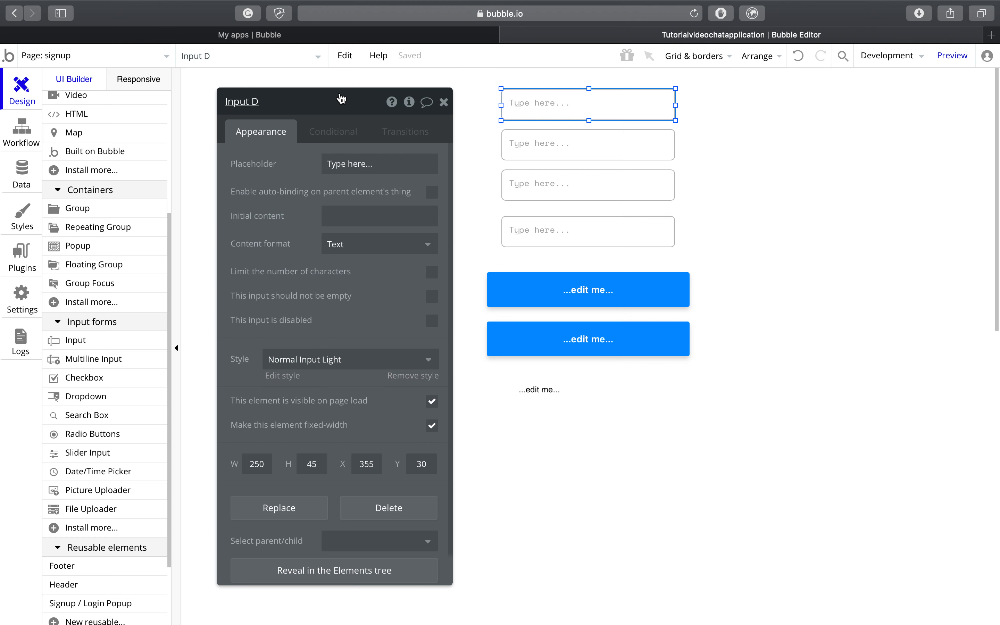
pyautogui.tripleClick(390, 170)
# Step: Set the first two inputs' placeholders to Username and Email
pyautogui.press('BackSpace')
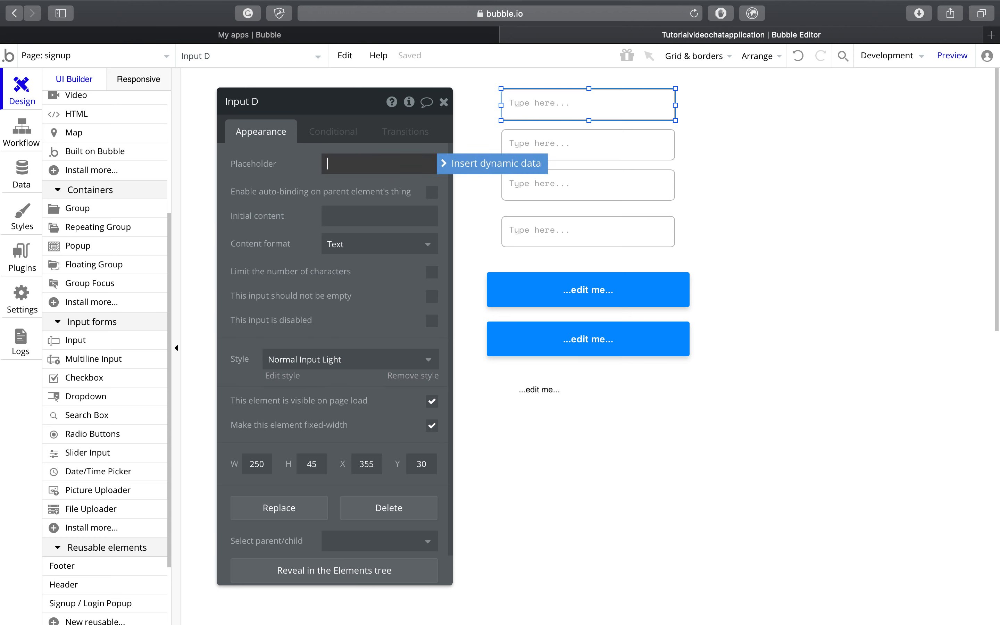
pyautogui.write('Username')
pyautogui.click(601, 155)
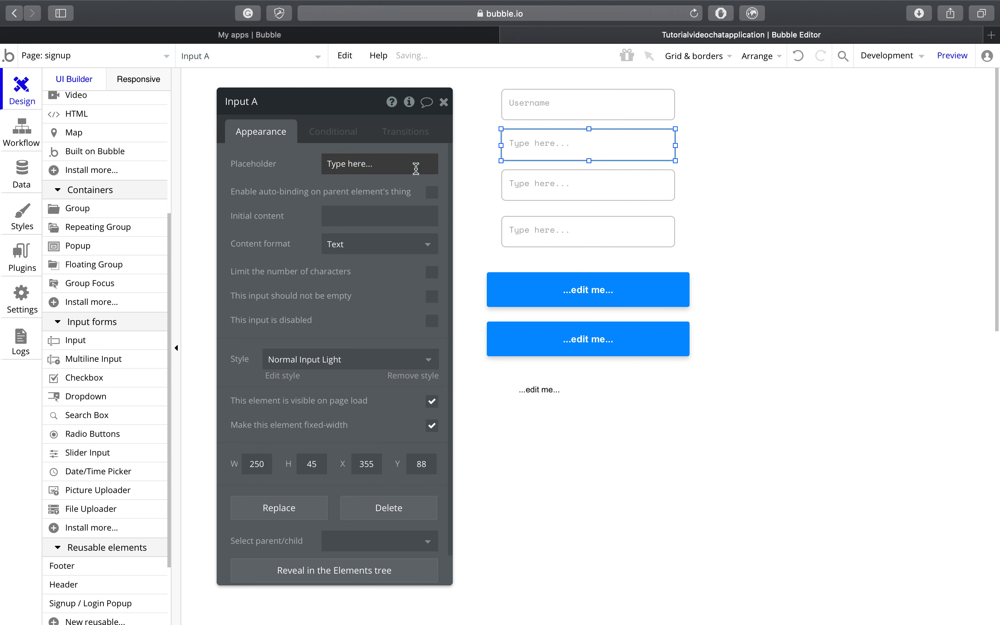
pyautogui.click(376, 163)
pyautogui.press('super+a')
pyautogui.press('BackSpace')
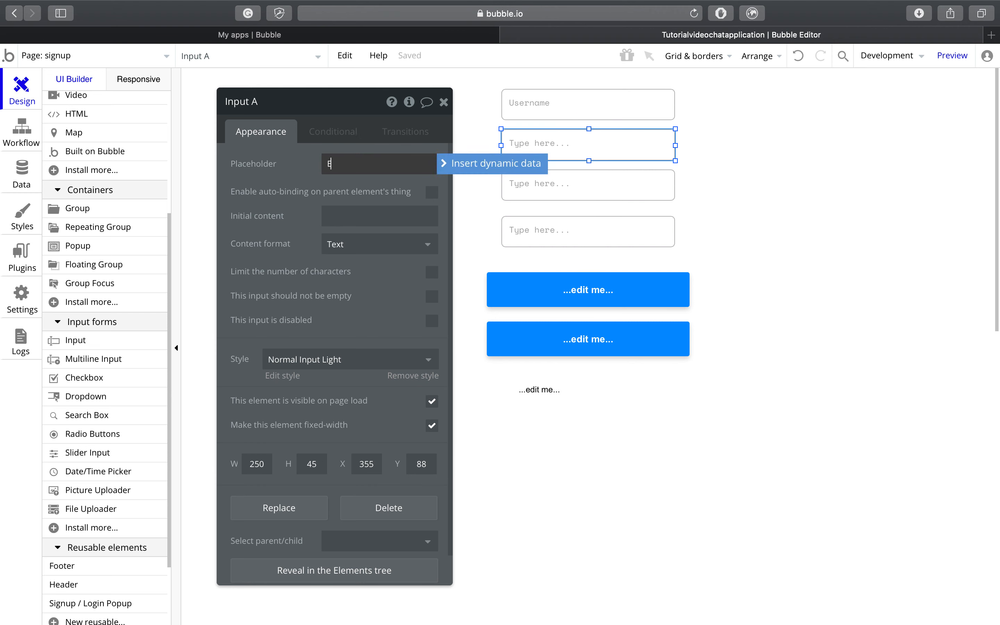
# Step: Set the third and fourth inputs' placeholders to Password and Confirm Password
pyautogui.click(523, 194)
pyautogui.click(409, 163)
pyautogui.press('super+a')
pyautogui.press('BackSpace')
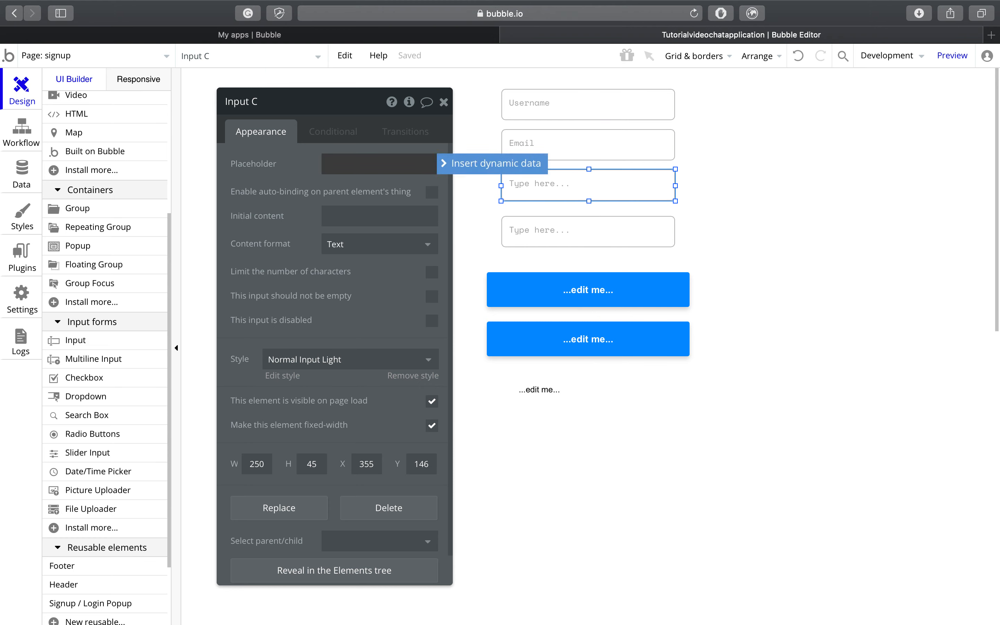
pyautogui.write('Password')
pyautogui.click(568, 234)
pyautogui.click(384, 161)
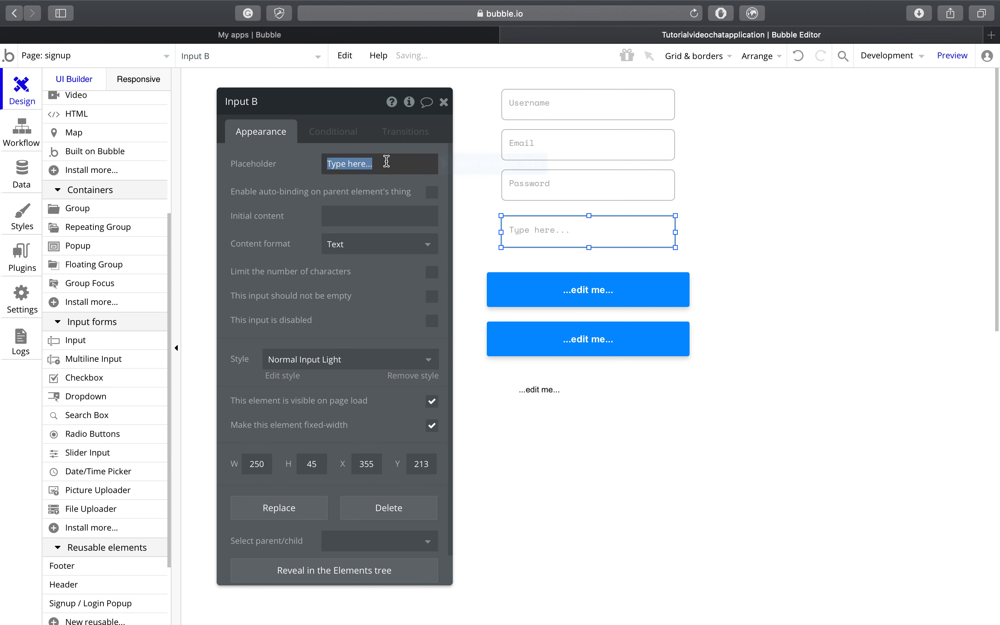
pyautogui.press('BackSpace')
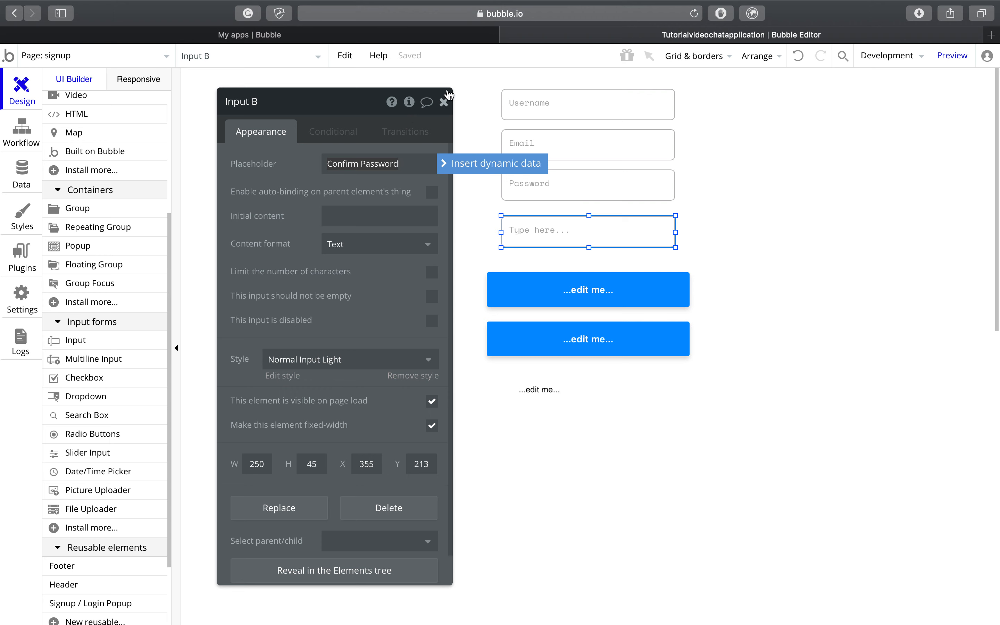
pyautogui.click(444, 102)
pyautogui.click(442, 111)
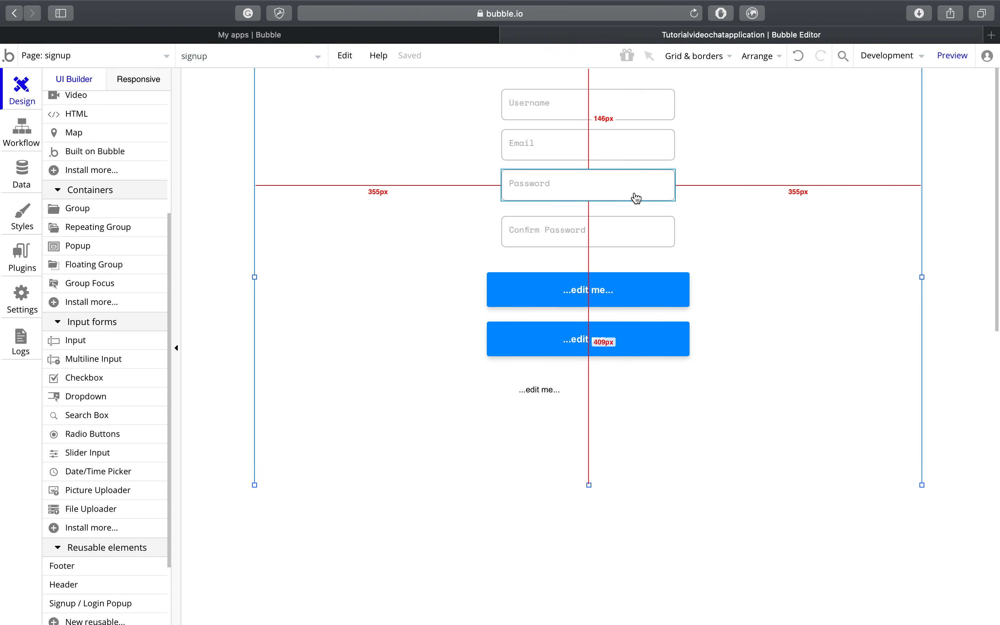
# Step: Move Button A closer to the inputs and resize it smaller than Button B
pyautogui.moveTo(623, 244); pyautogui.dragTo(622, 237)
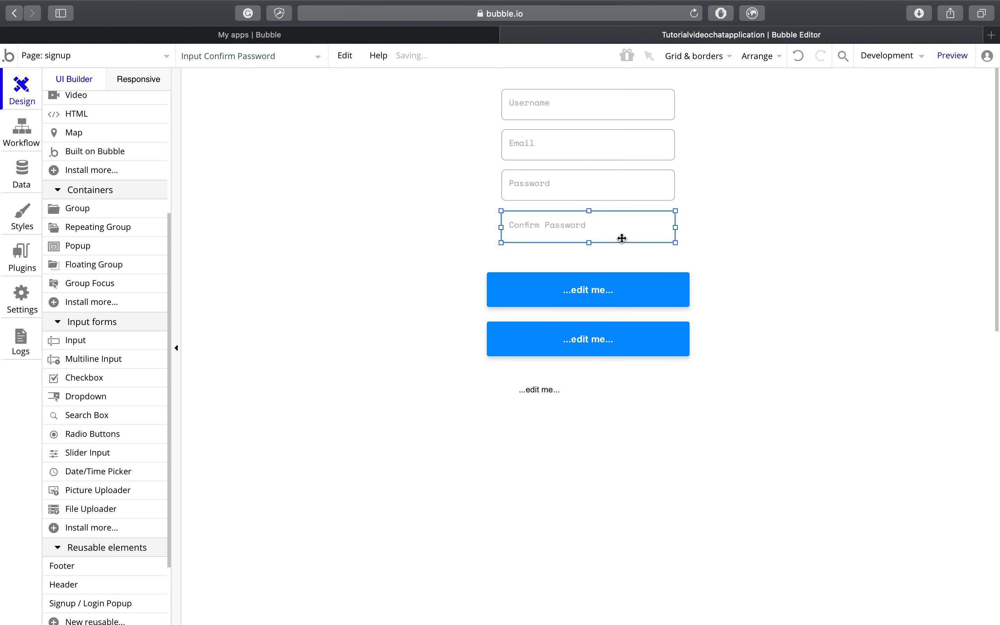
pyautogui.click(638, 302)
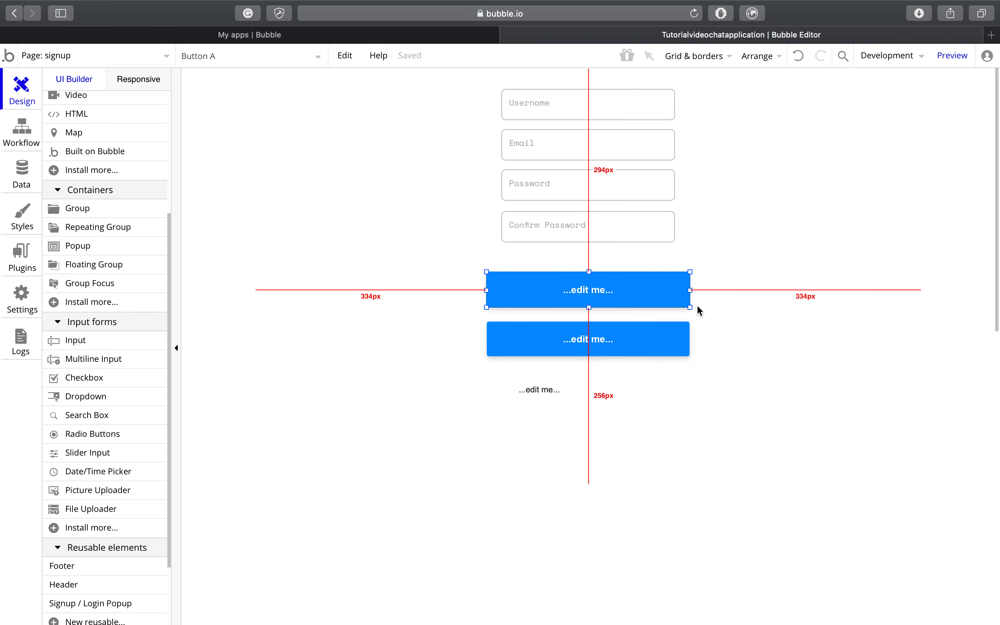
pyautogui.moveTo(645, 295); pyautogui.dragTo(646, 278)
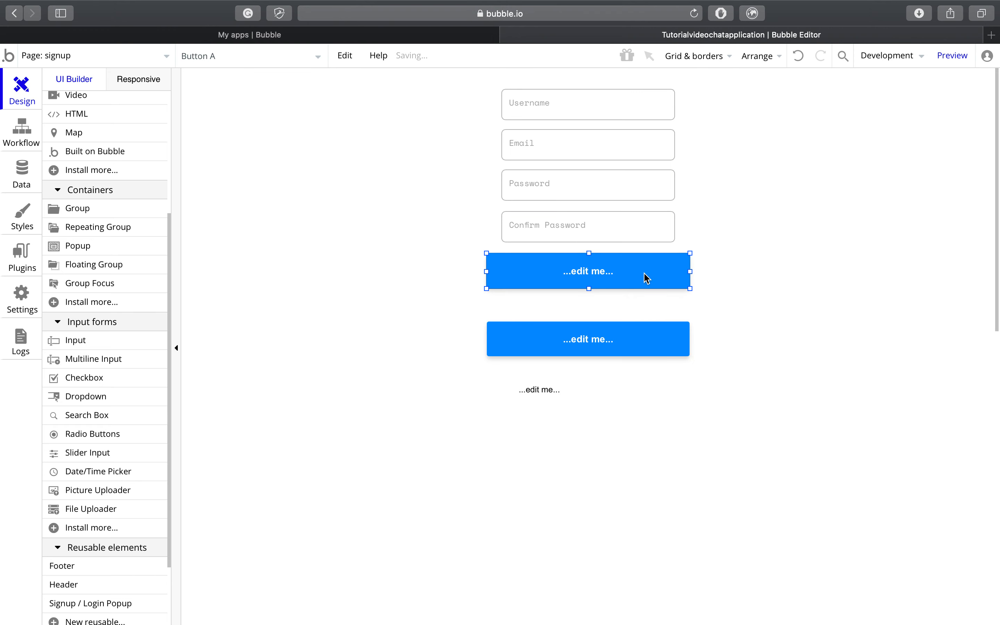
pyautogui.rightClick(647, 278)
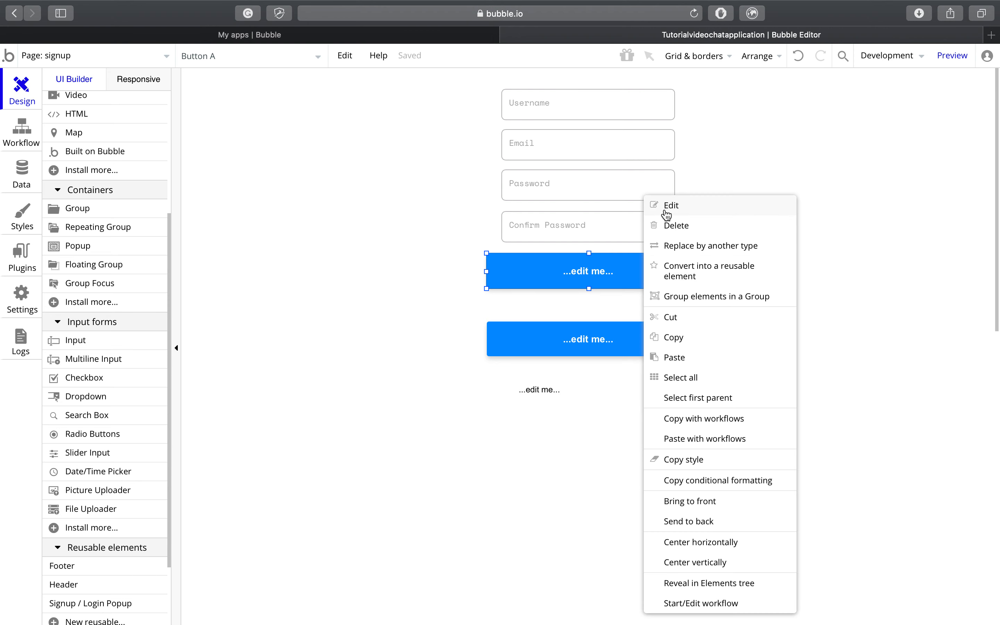
pyautogui.click(605, 279)
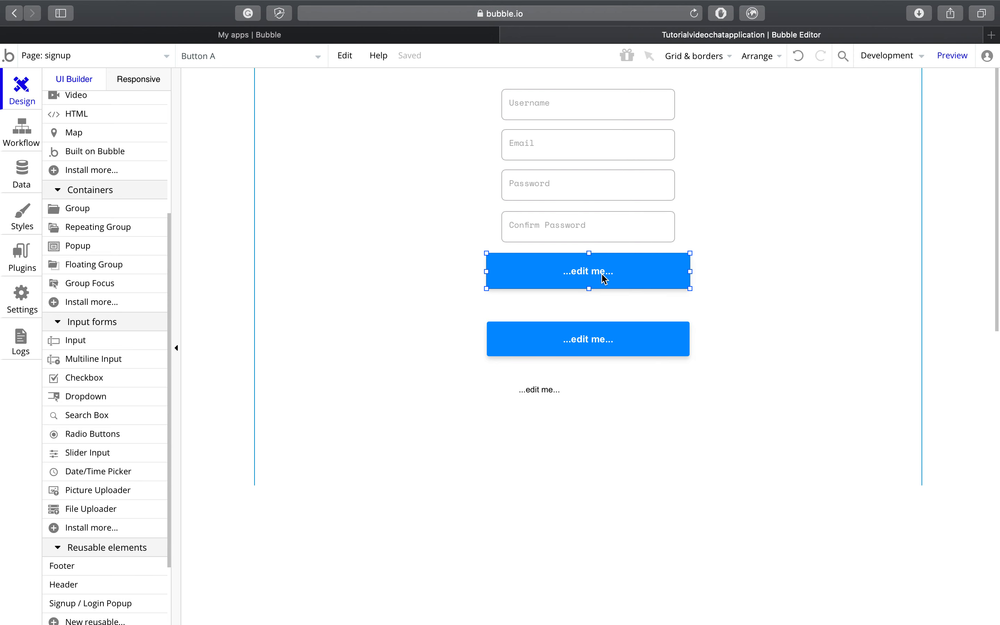
pyautogui.press('alt')
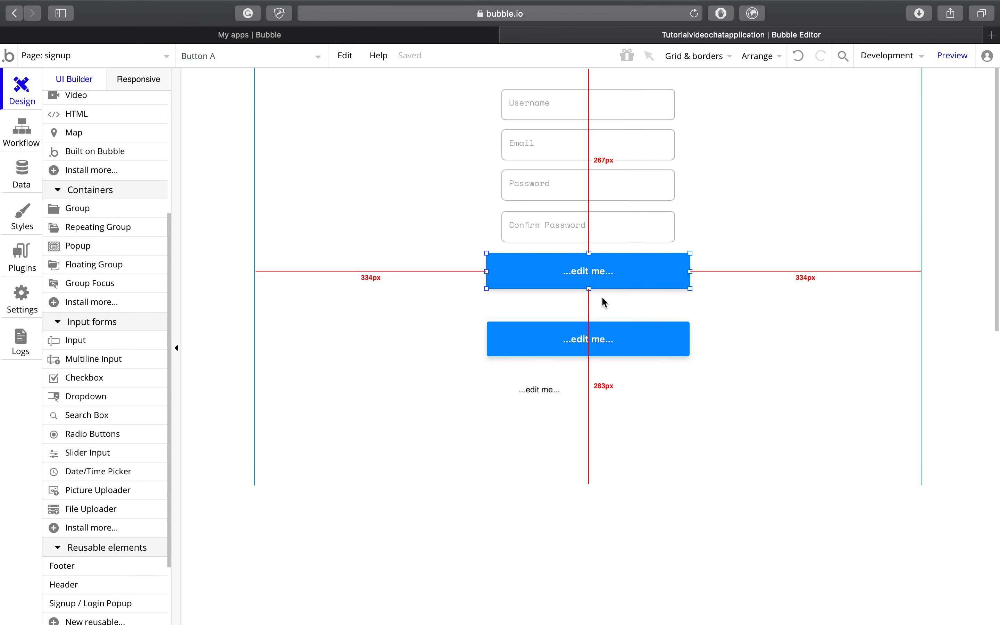
pyautogui.click(607, 351)
pyautogui.press('alt')
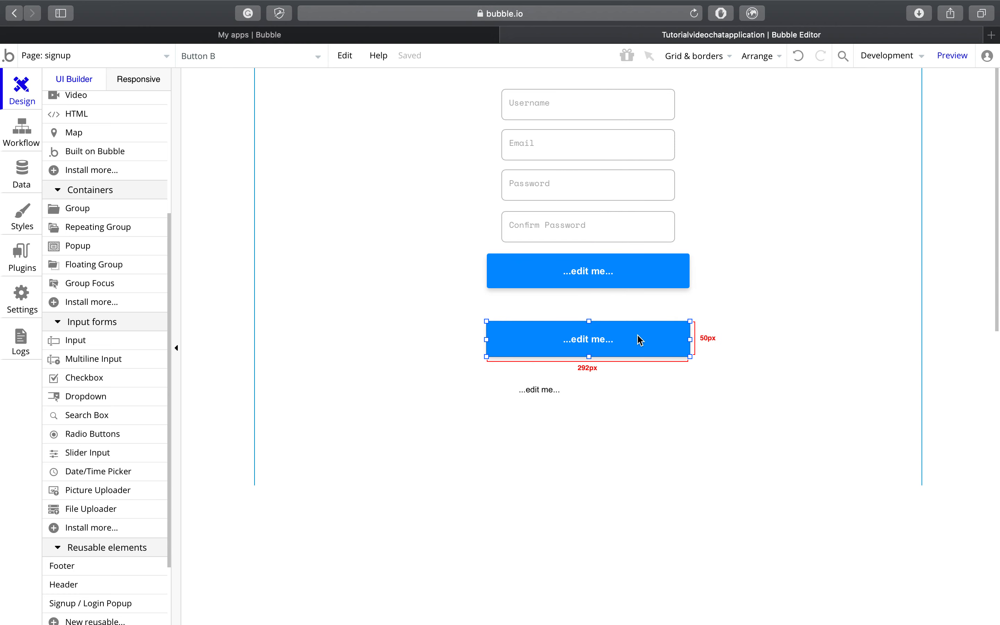
pyautogui.click(665, 273)
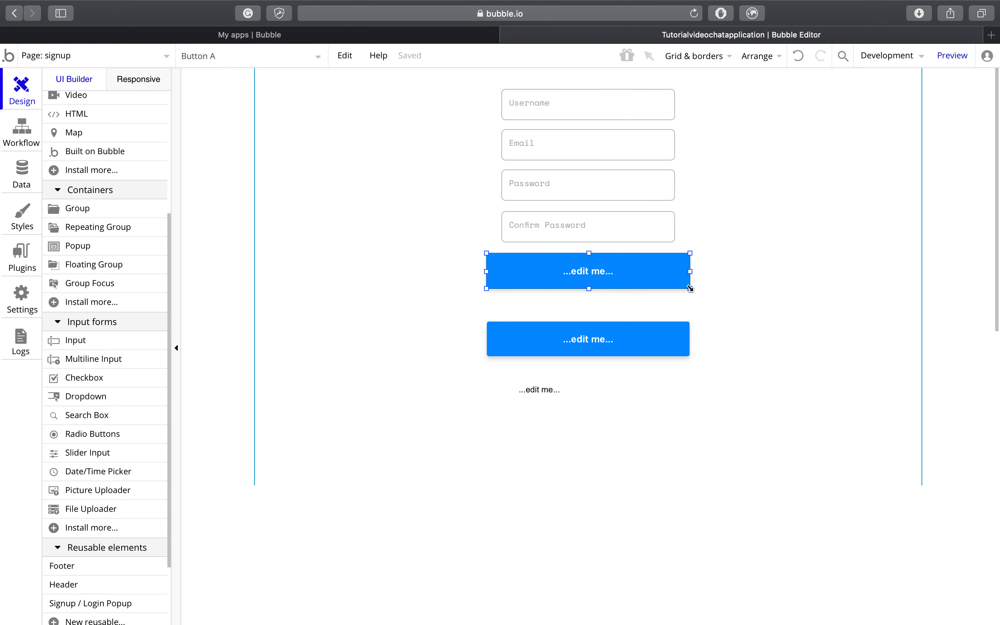
pyautogui.moveTo(690, 289); pyautogui.dragTo(609, 267)
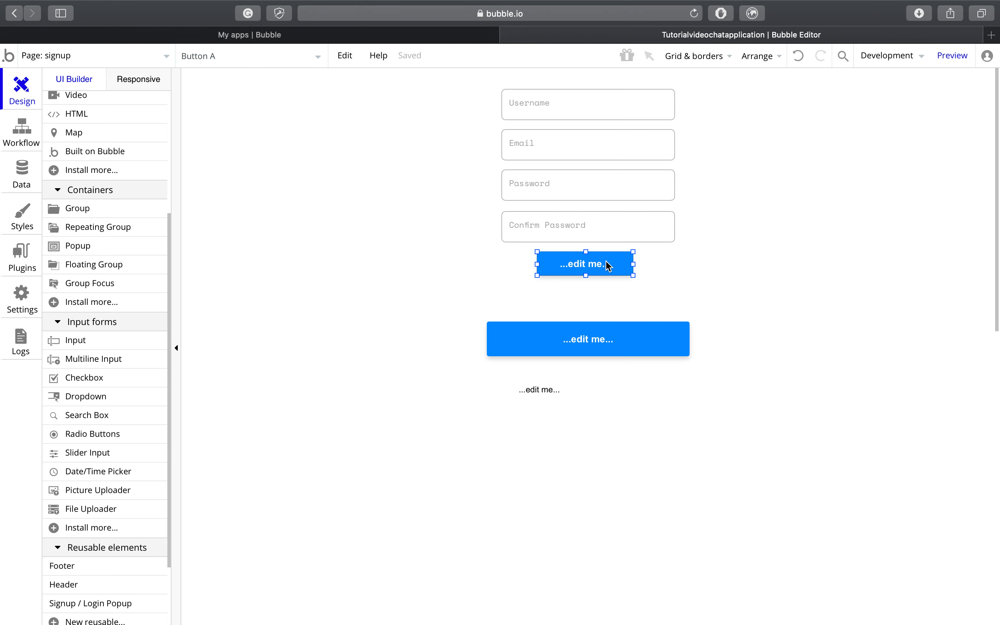
# Step: Change Button A's label to Register
pyautogui.rightClick(609, 266)
pyautogui.click(619, 205)
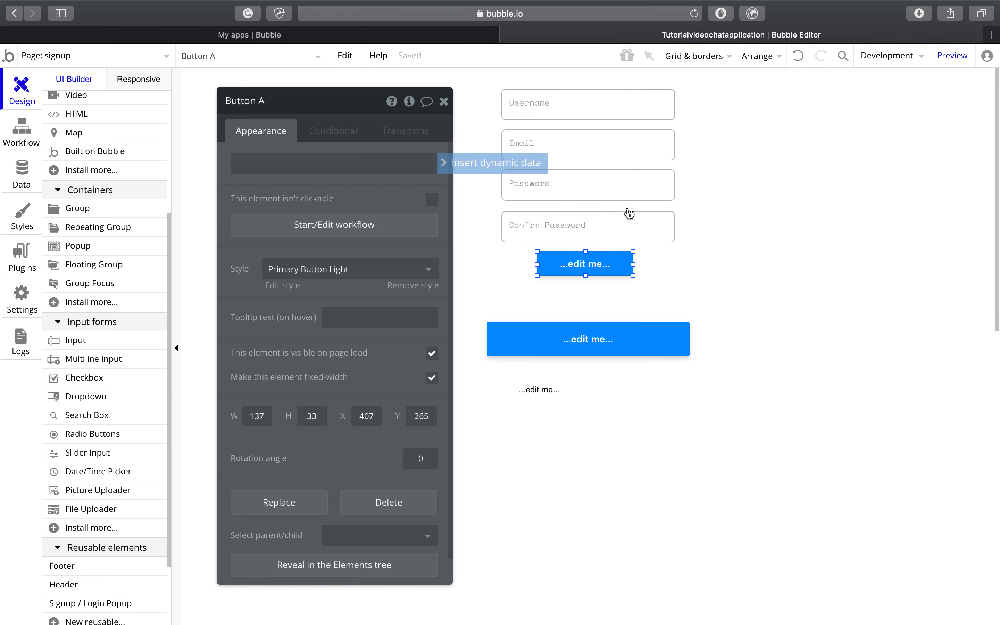
pyautogui.press('super+a')
pyautogui.press('BackSpace')
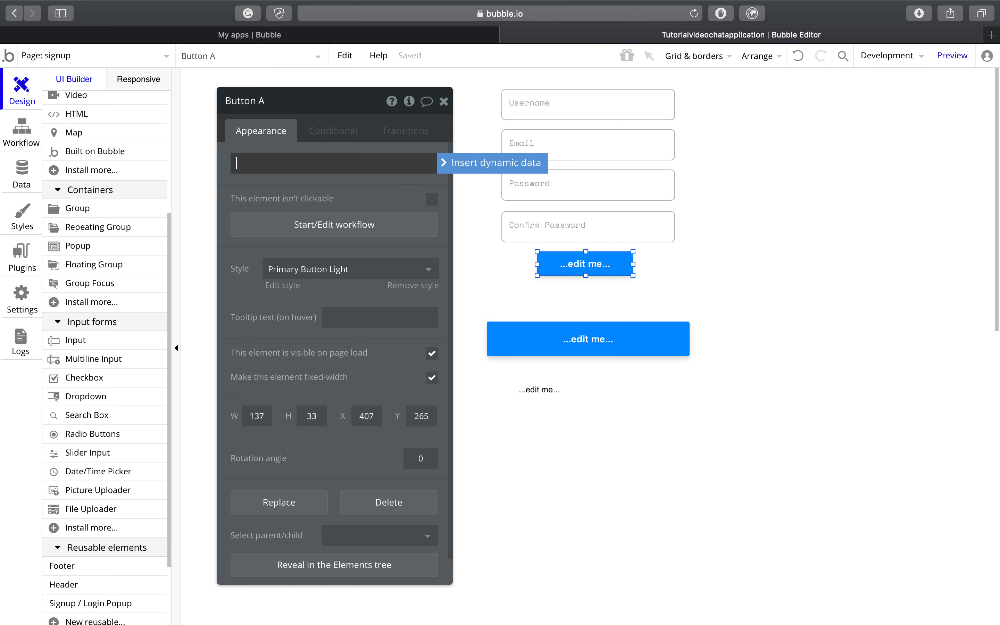
pyautogui.write('Register')
pyautogui.click(444, 101)
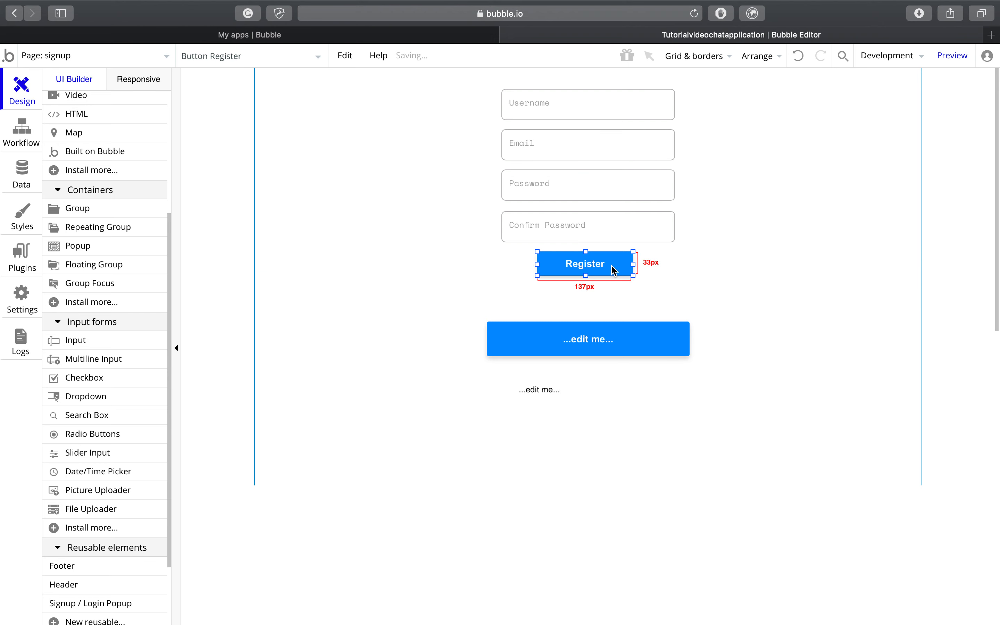
# Step: Move Button B down and right, and the text element just below Register
pyautogui.click(626, 352)
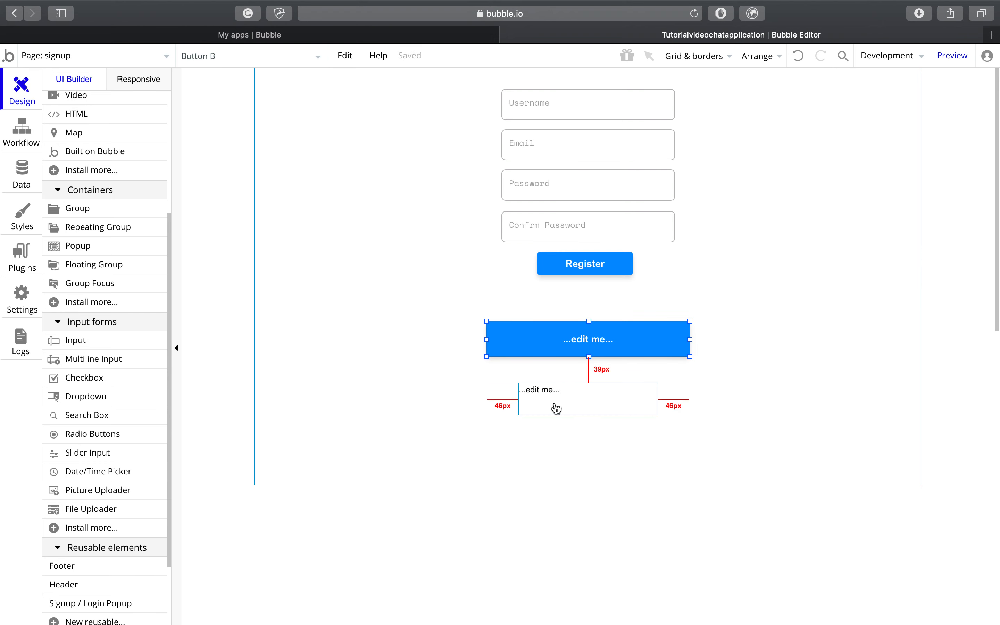
pyautogui.moveTo(633, 338); pyautogui.dragTo(795, 431)
pyautogui.moveTo(575, 387); pyautogui.dragTo(570, 308)
# Step: Remove the preset style from the text element under Register
pyautogui.rightClick(570, 308)
pyautogui.click(588, 204)
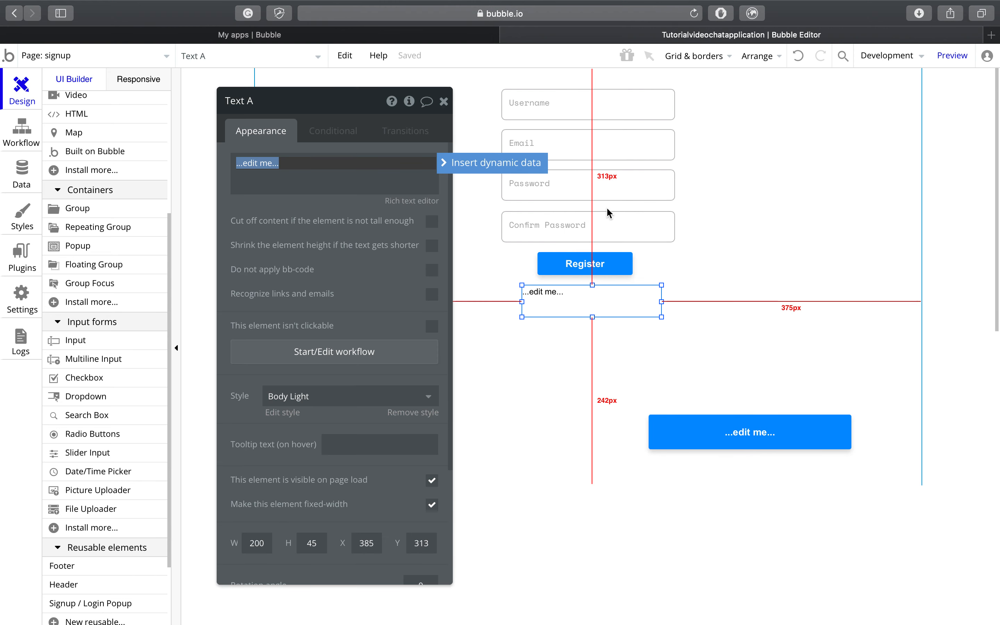
pyautogui.click(395, 398)
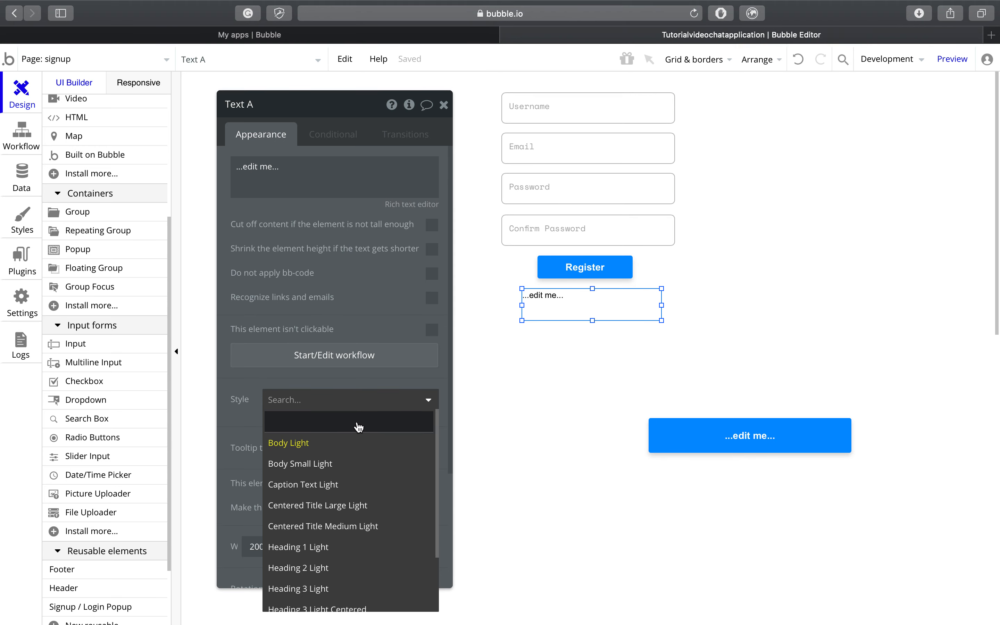
pyautogui.click(248, 399)
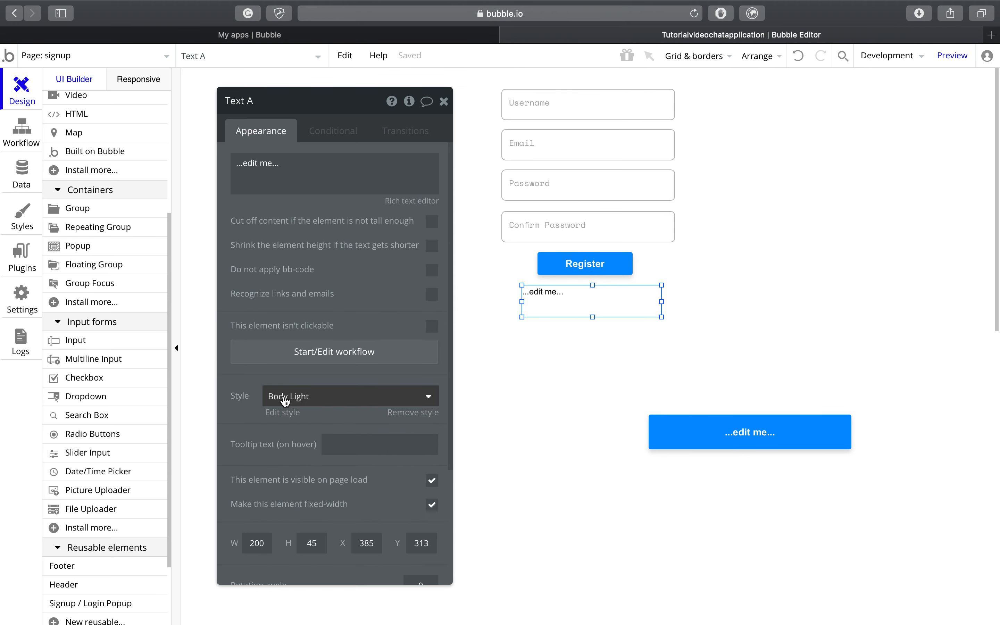
pyautogui.click(346, 397)
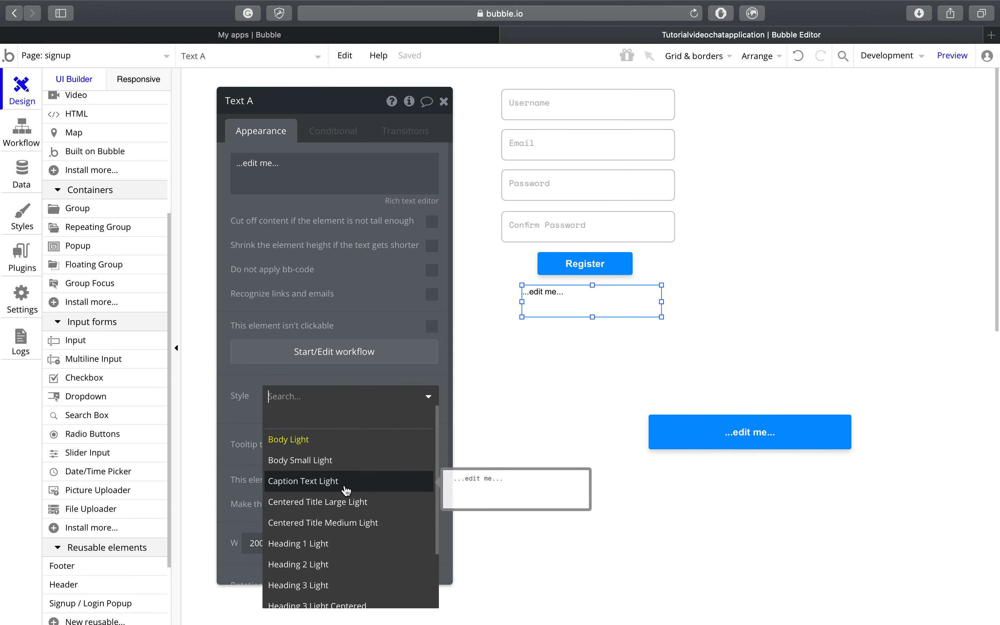
pyautogui.scroll(-3, 358, 446)
pyautogui.scroll(3, 357, 447)
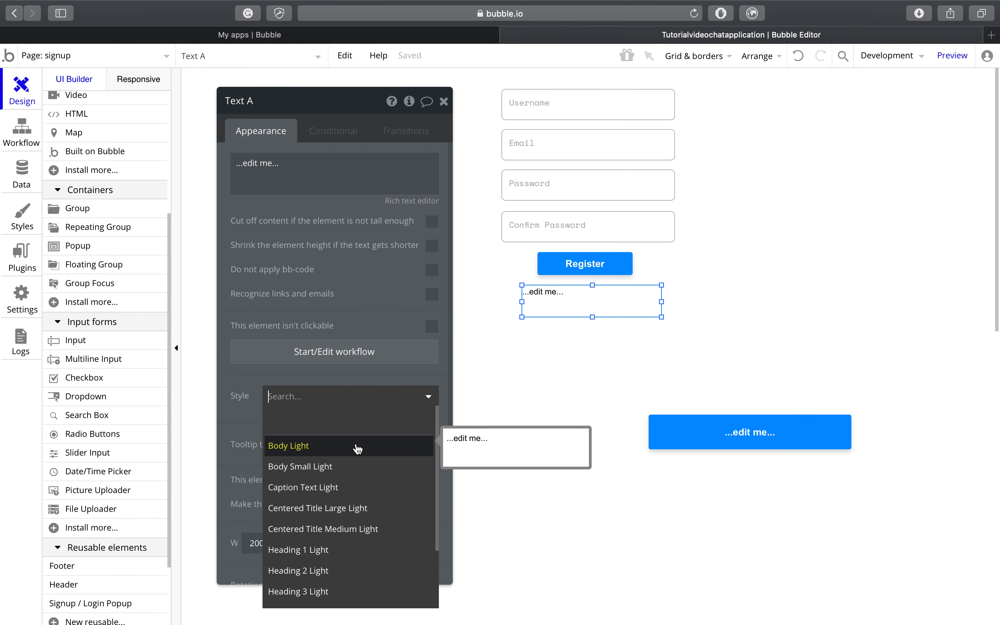
pyautogui.click(325, 428)
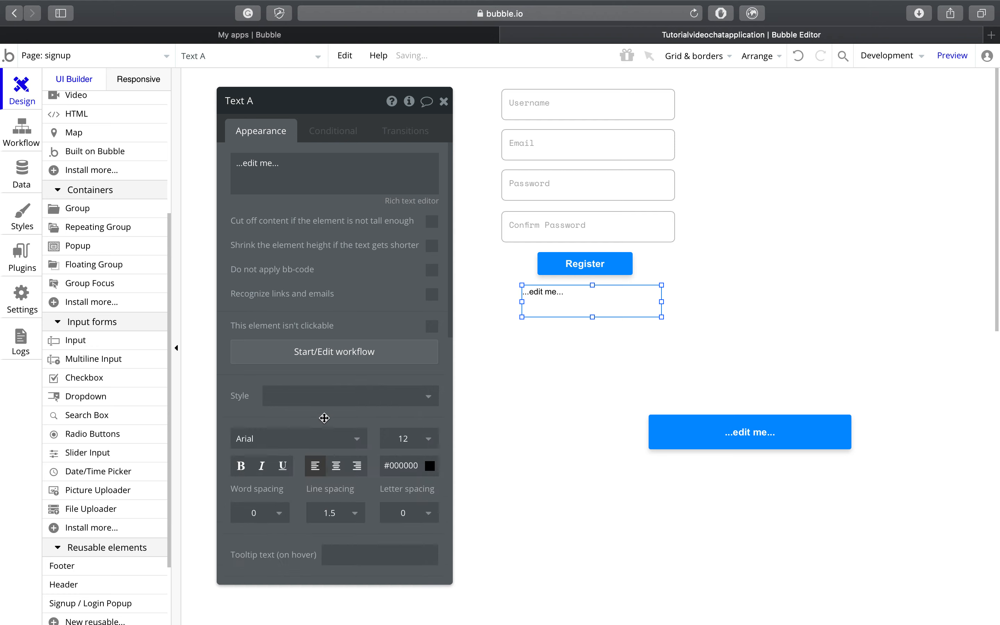
# Step: Give the text Cousine font, centre alignment and size 14
pyautogui.click(322, 441)
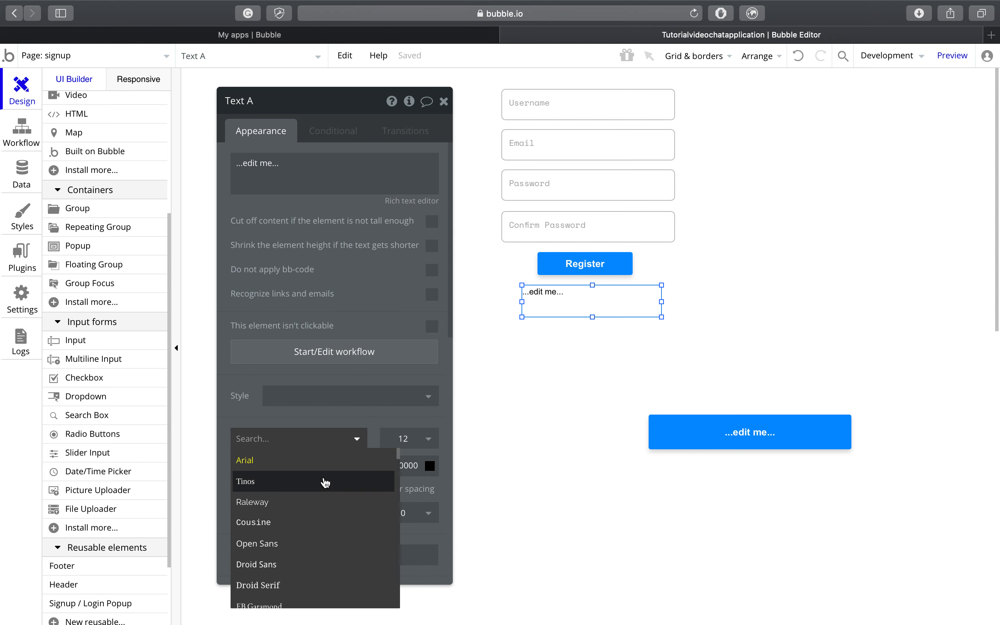
pyautogui.click(320, 525)
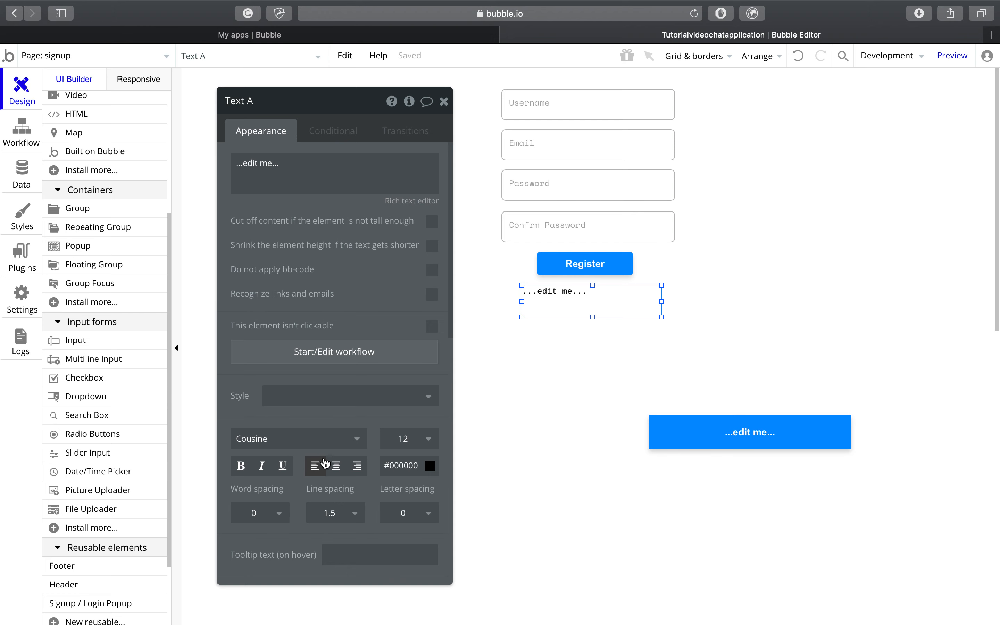
pyautogui.click(336, 467)
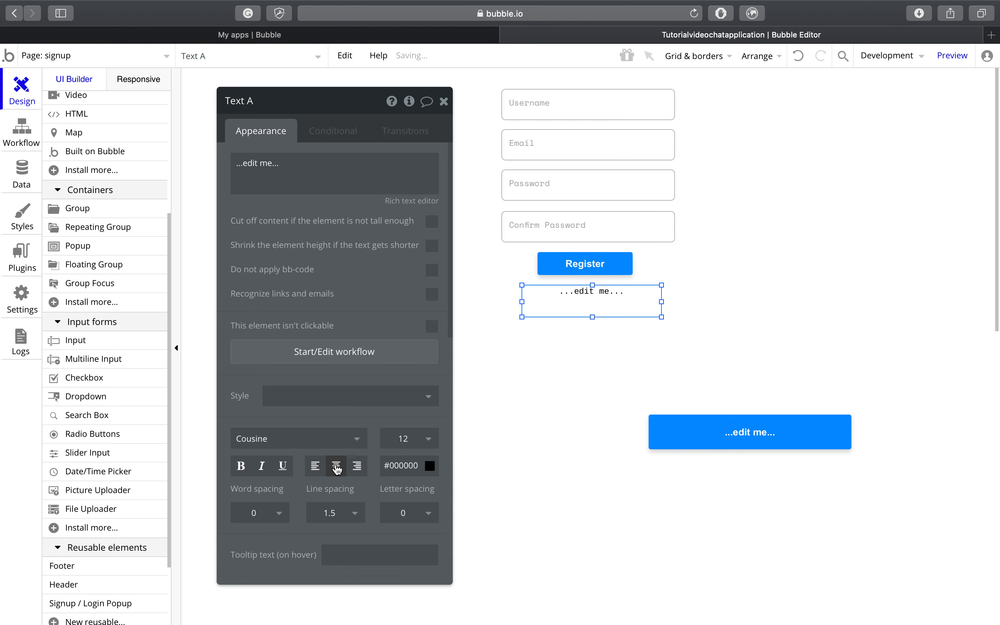
pyautogui.click(402, 440)
pyautogui.click(402, 603)
pyautogui.click(444, 102)
# Step: Centre the text element horizontally on the signup page
pyautogui.moveTo(591, 301)
pyautogui.mouseDown()
pyautogui.moveTo(587, 279)
pyautogui.moveTo(592, 303)
pyautogui.moveTo(582, 297)
pyautogui.mouseUp()
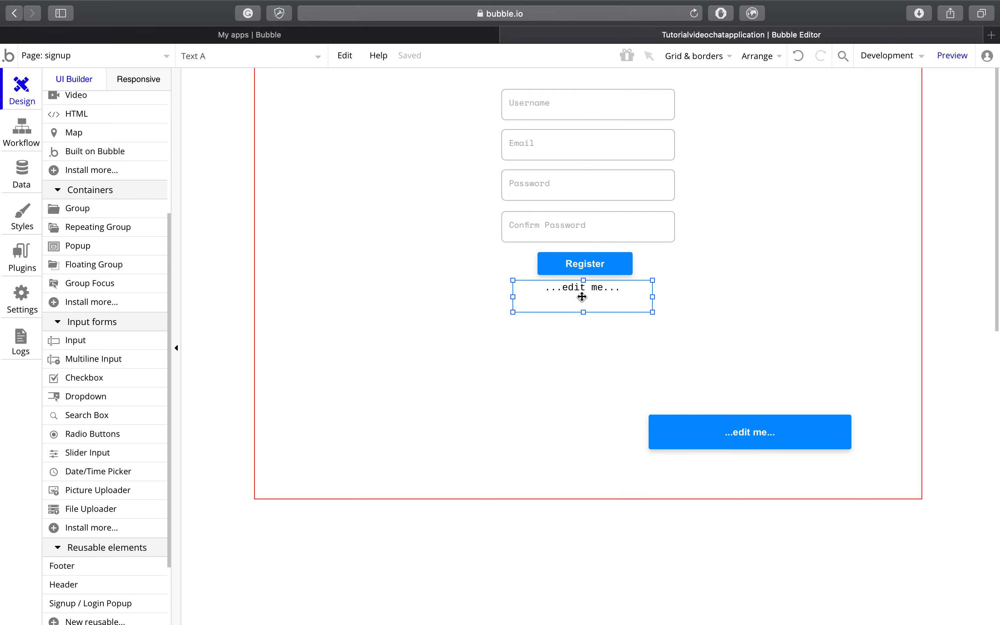
pyautogui.rightClick(582, 297)
pyautogui.click(659, 539)
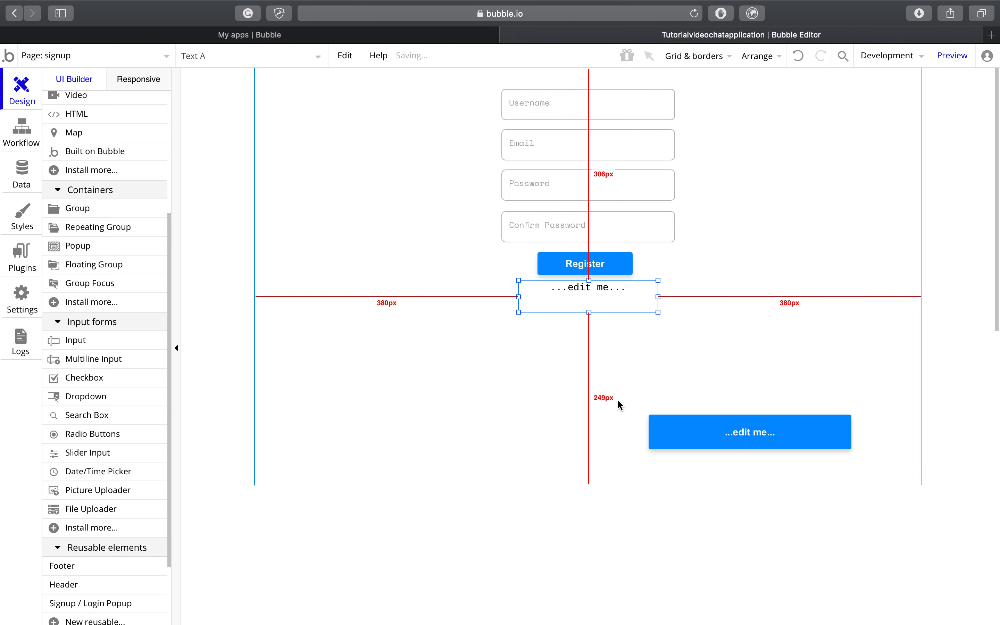
pyautogui.rightClick(585, 290)
# Step: Change the text to 'Already have an account?' and resize its box to one 23px line
pyautogui.click(641, 207)
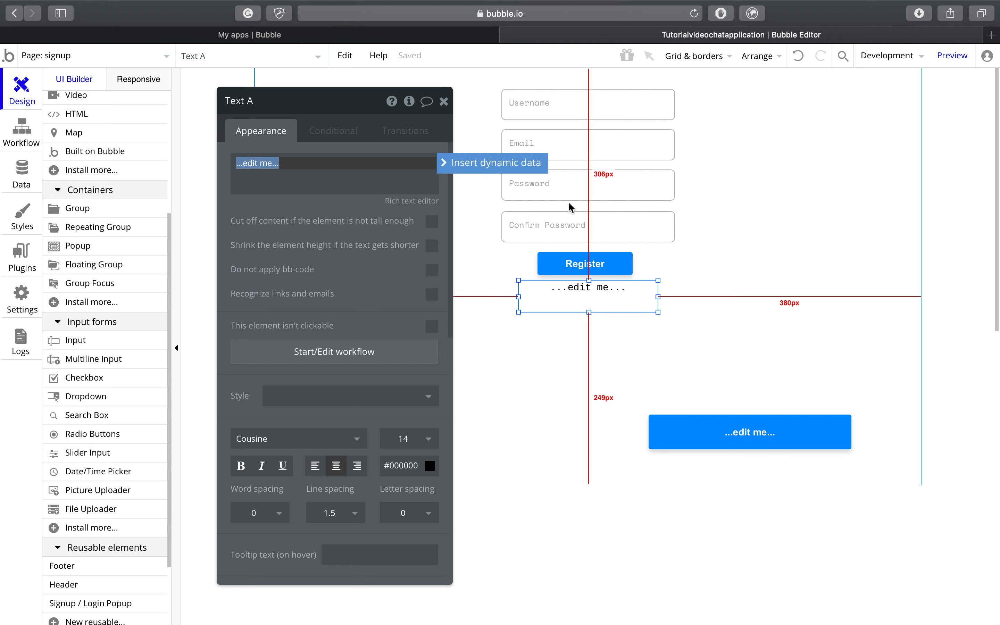
pyautogui.press('BackSpace')
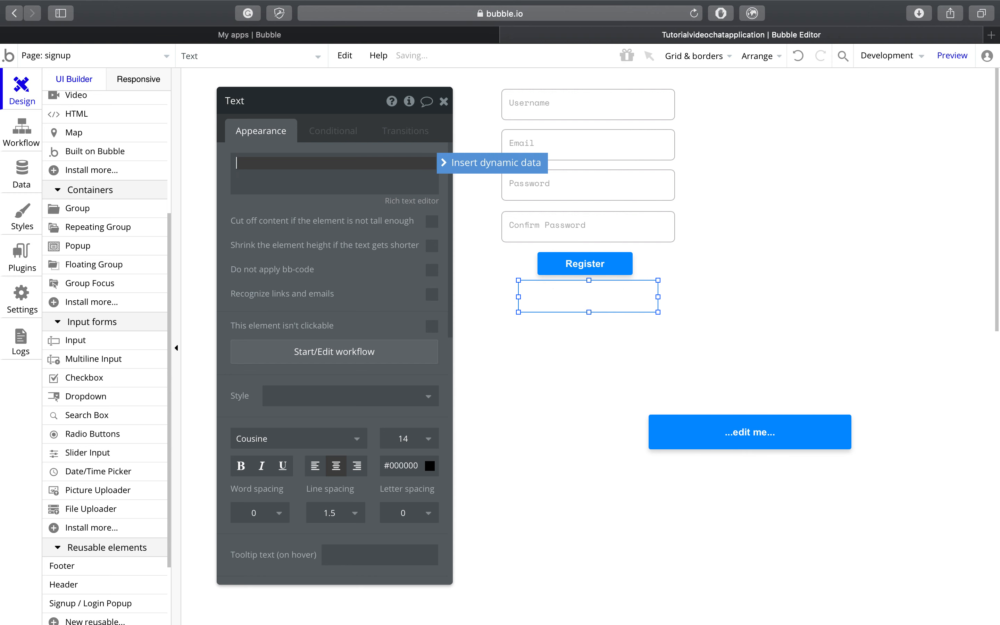
pyautogui.write('Already have a')
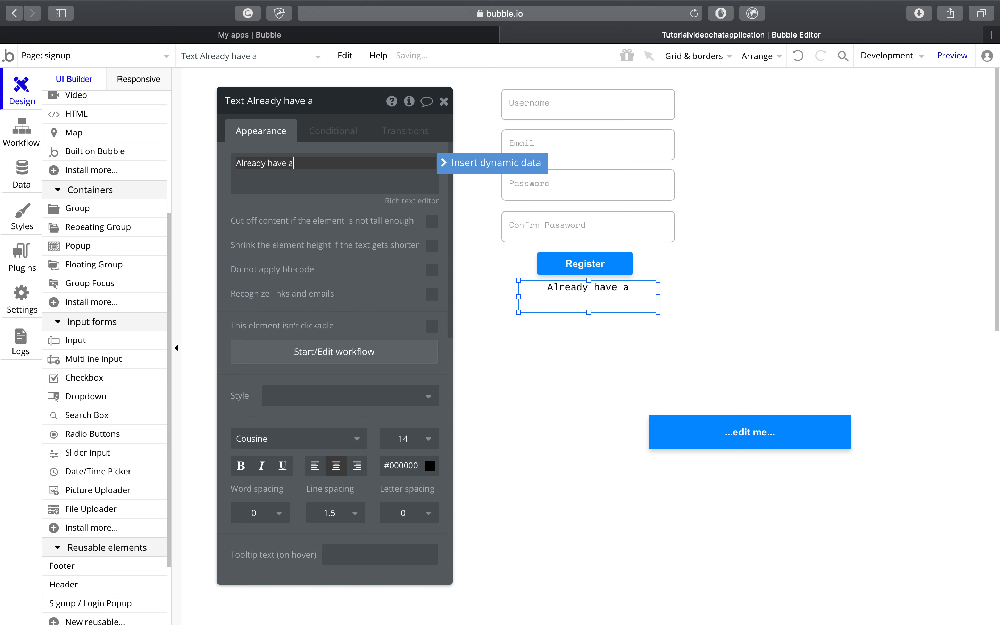
pyautogui.write('unt?')
pyautogui.click(444, 101)
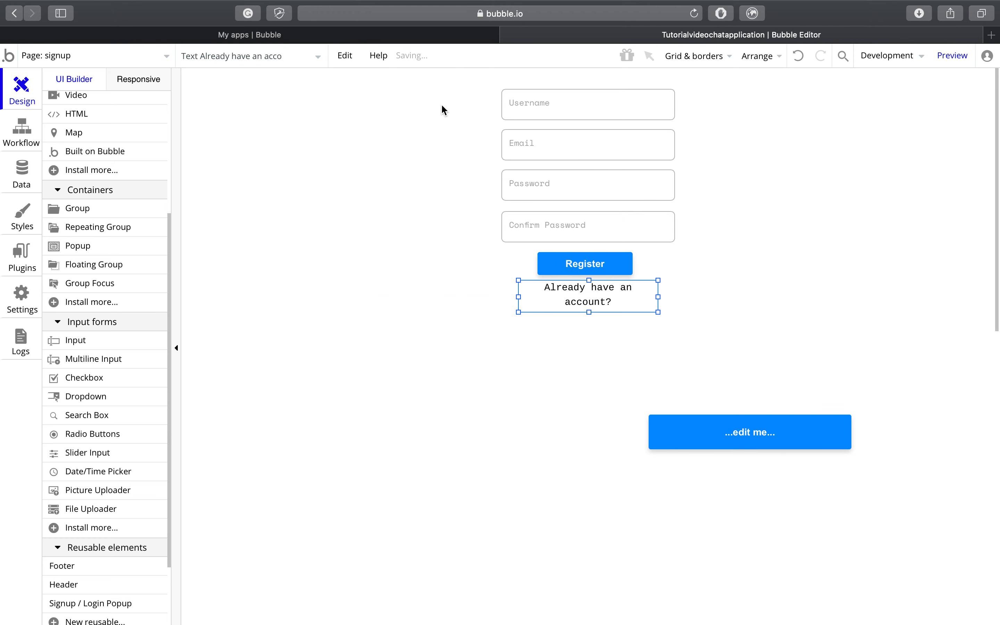
pyautogui.moveTo(658, 297); pyautogui.dragTo(669, 297)
pyautogui.moveTo(593, 312); pyautogui.dragTo(614, 290)
pyautogui.click(600, 358)
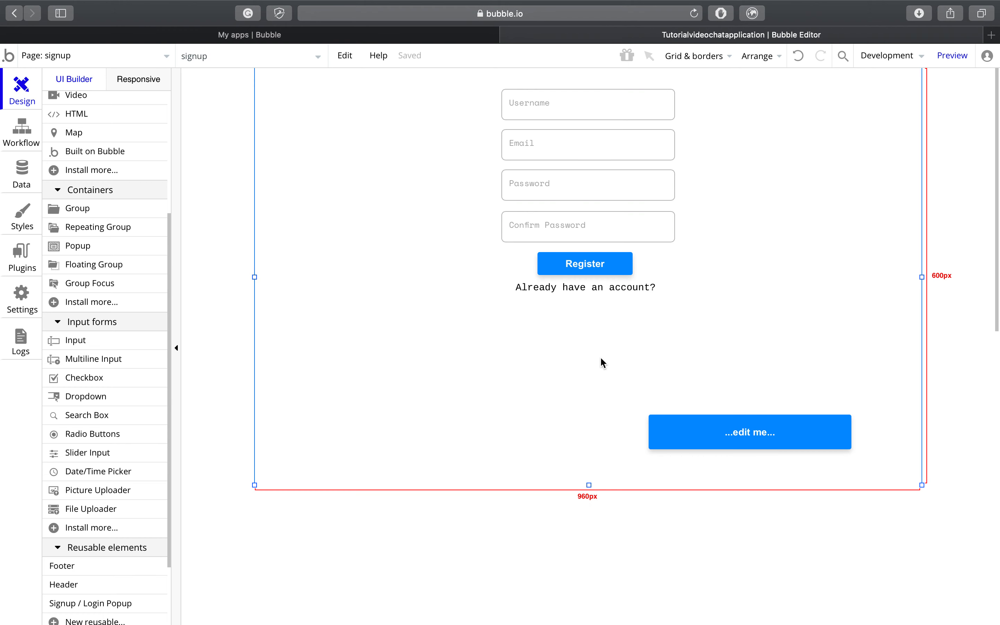
# Step: Move Button B beneath the text and narrow it to 106×18 px
pyautogui.moveTo(617, 289); pyautogui.dragTo(619, 292)
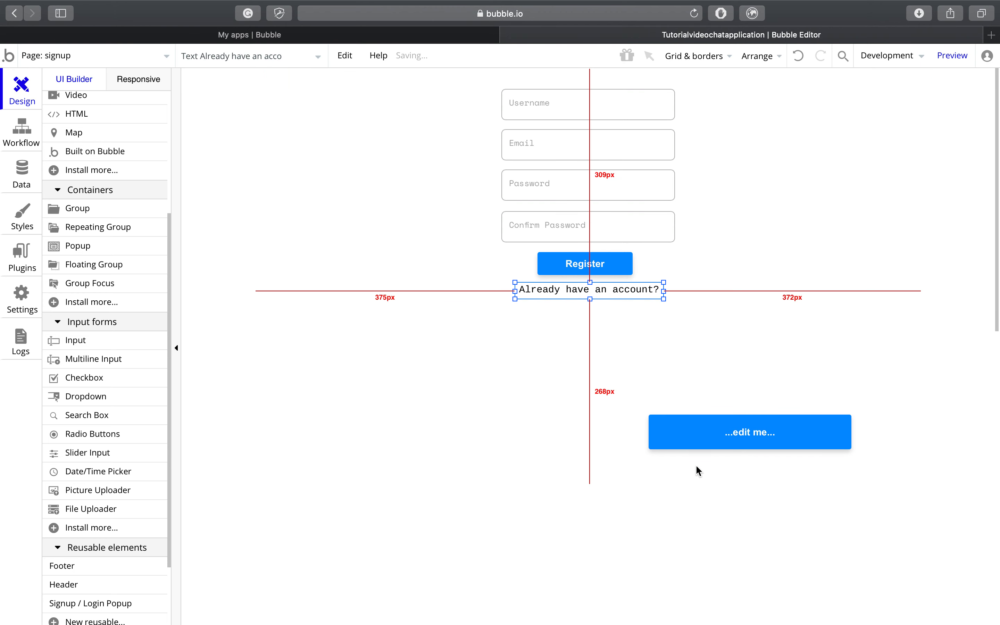
pyautogui.moveTo(722, 441); pyautogui.dragTo(591, 313)
pyautogui.moveTo(488, 310); pyautogui.dragTo(543, 310)
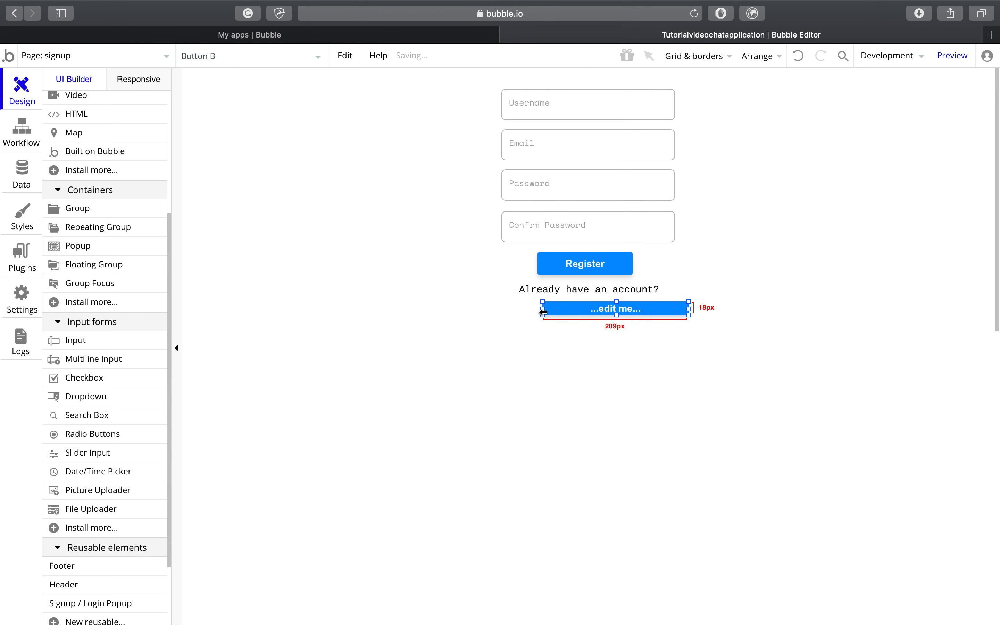
pyautogui.moveTo(689, 310); pyautogui.dragTo(603, 310)
# Step: Change the small button's label to 'Sign in'
pyautogui.rightClick(604, 314)
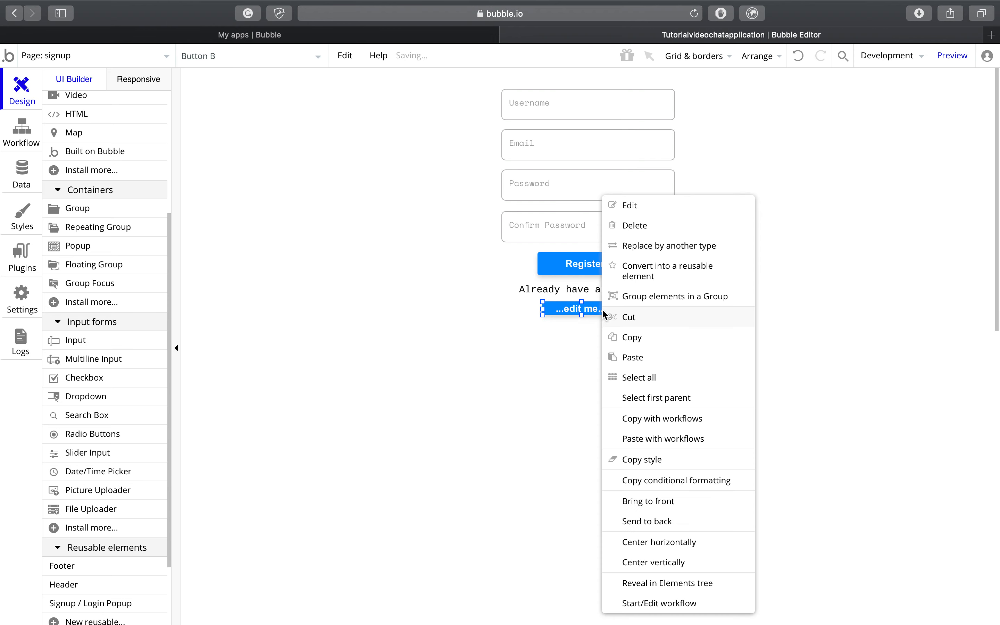
pyautogui.click(636, 208)
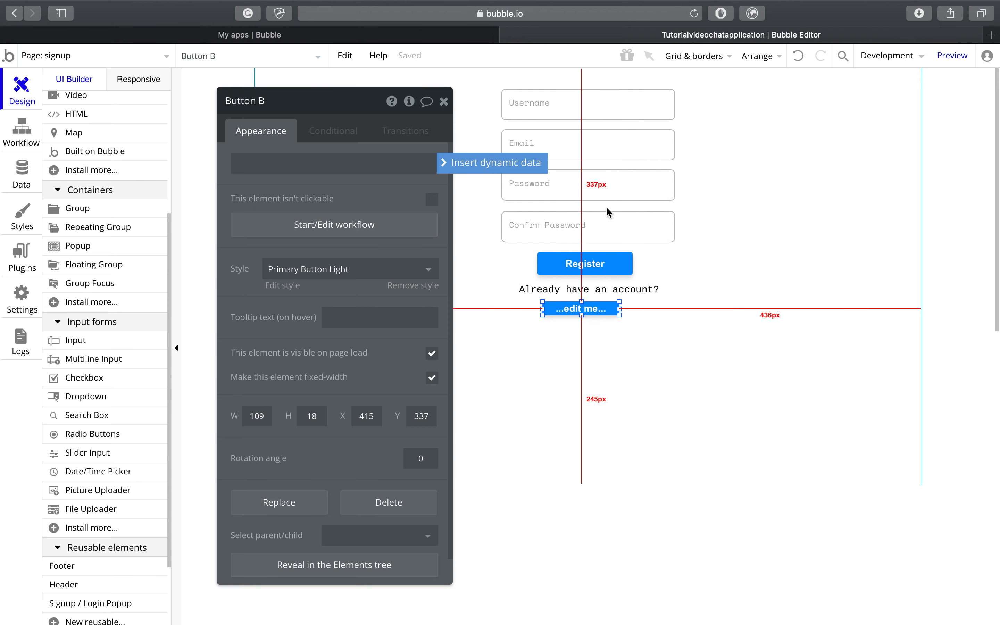
pyautogui.tripleClick(364, 161)
pyautogui.press('BackSpace')
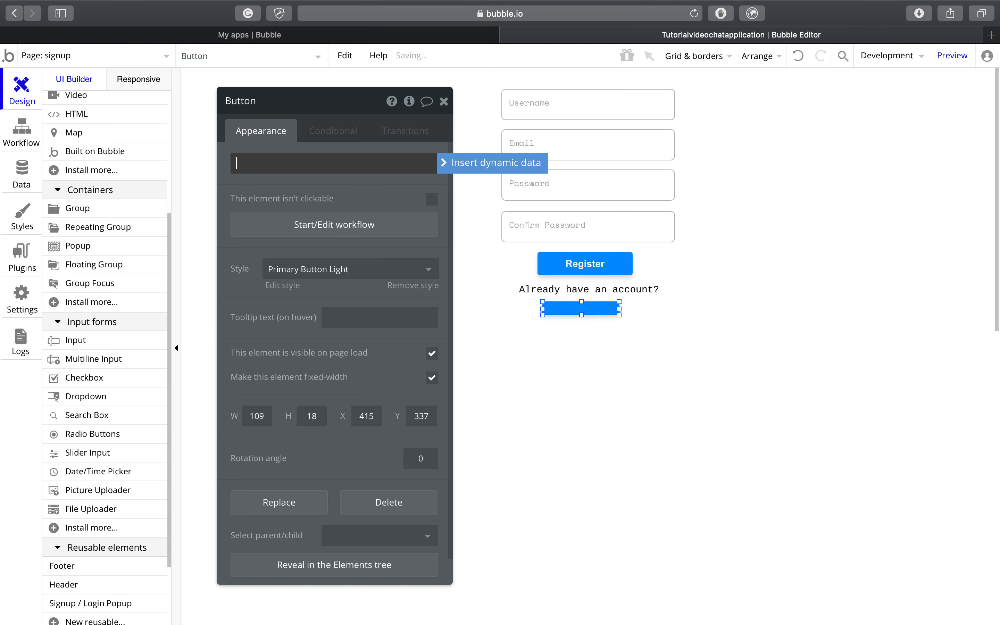
pyautogui.write('Sign in')
pyautogui.click(315, 195)
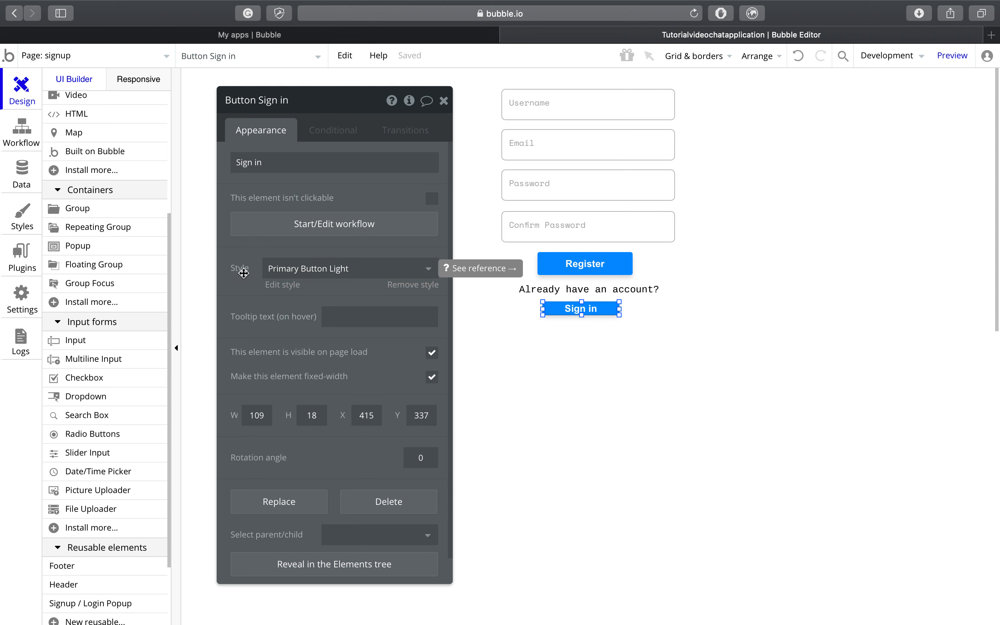
# Step: Remove the button's preset style and set its text to Cousine, colour #9550D1
pyautogui.click(321, 273)
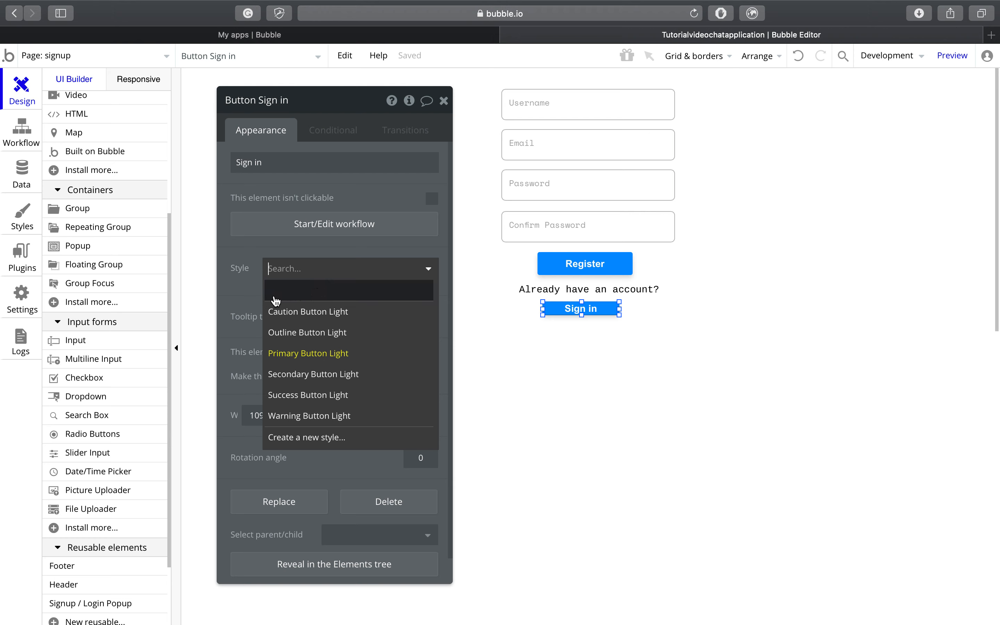
pyautogui.click(306, 301)
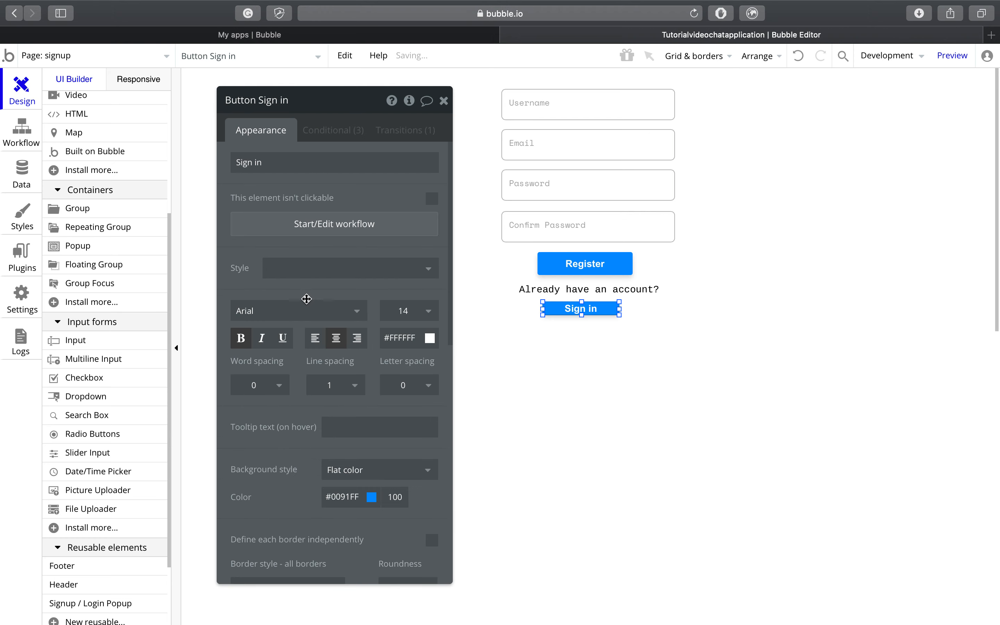
pyautogui.click(310, 314)
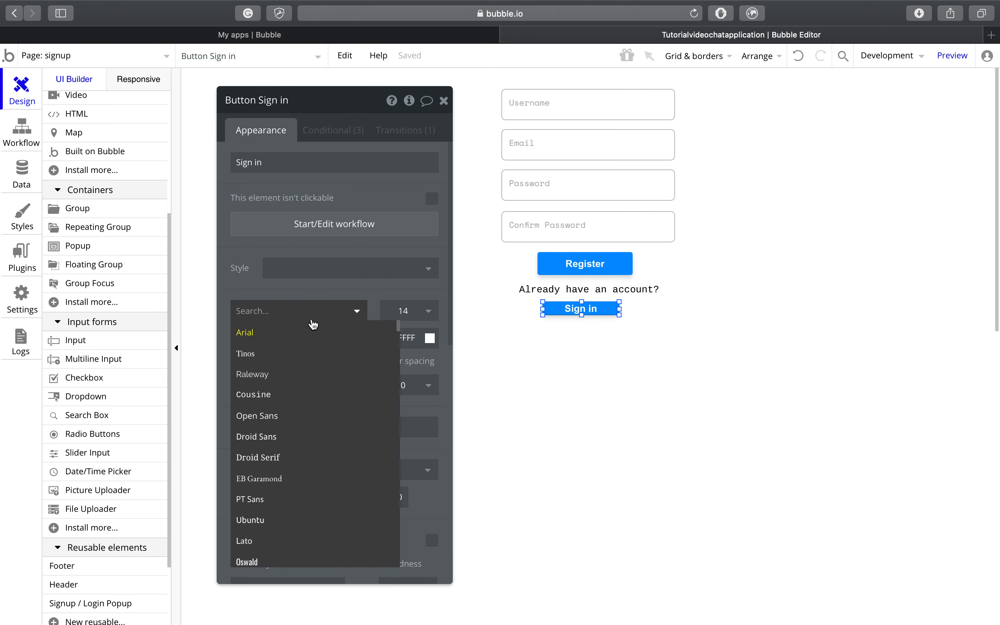
pyautogui.click(320, 406)
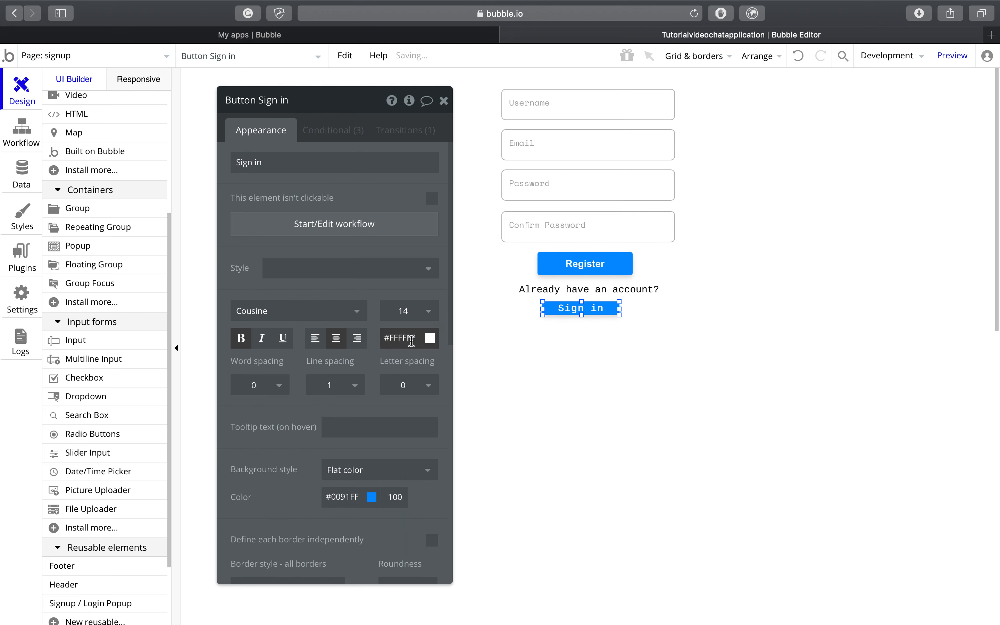
pyautogui.click(412, 346)
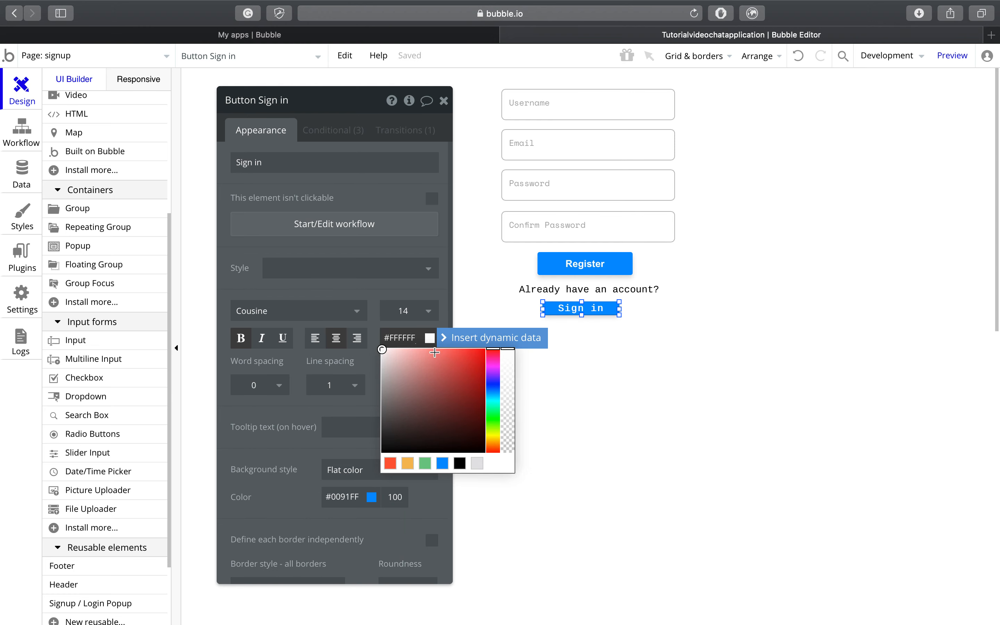
pyautogui.click(494, 385)
pyautogui.moveTo(495, 380); pyautogui.dragTo(498, 374)
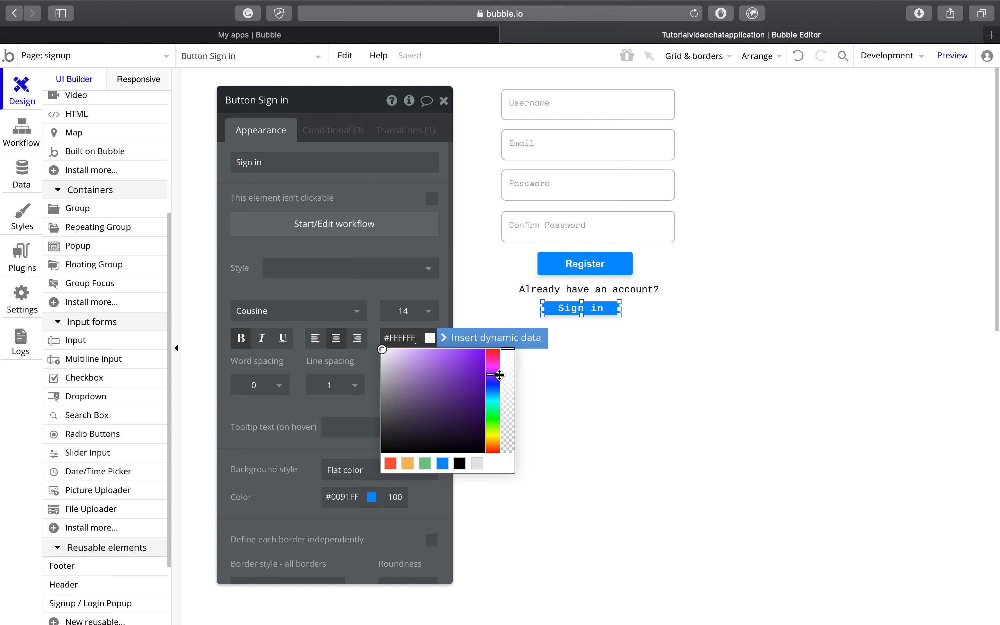
pyautogui.moveTo(449, 365); pyautogui.dragTo(443, 367)
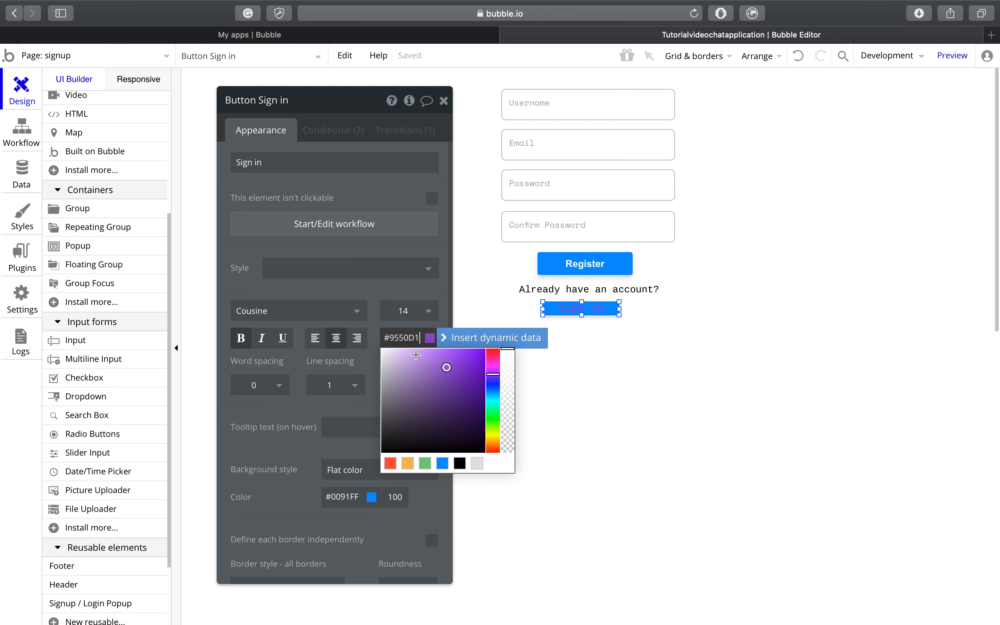
pyautogui.click(357, 359)
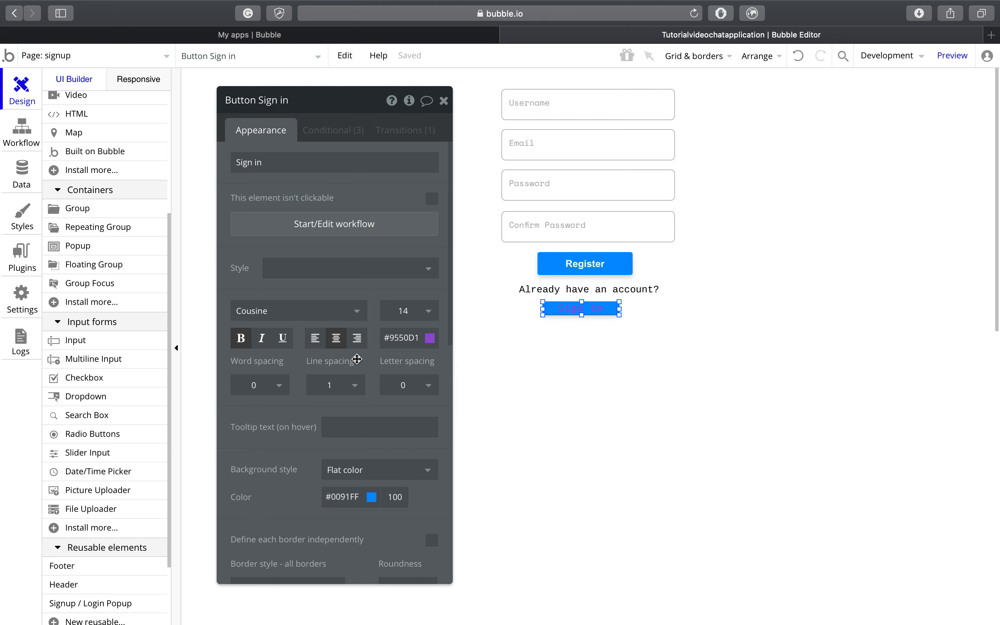
# Step: Set the Sign in button's background style and shadow style to None
pyautogui.click(346, 474)
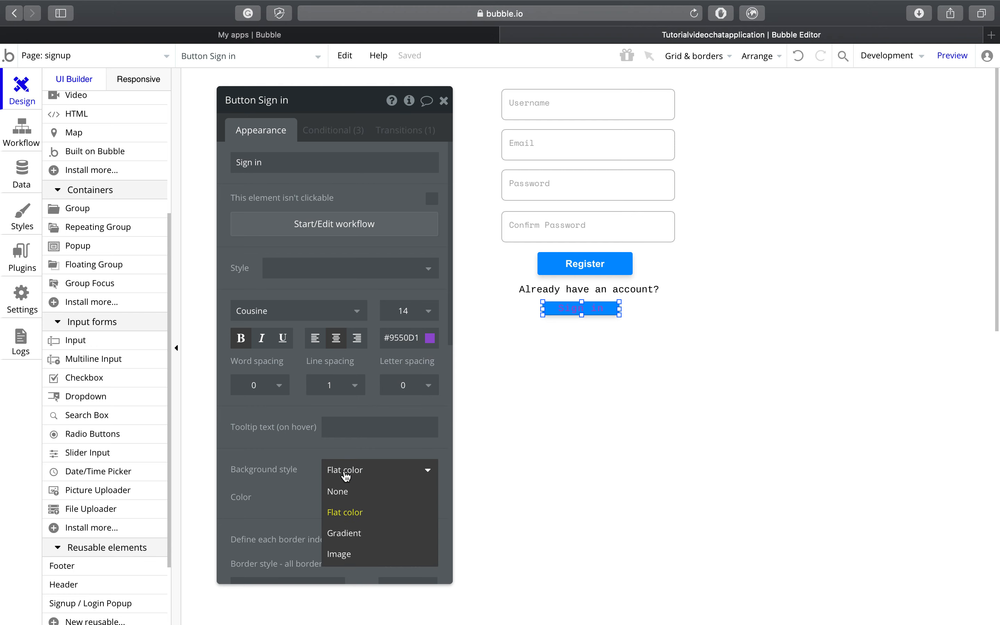
pyautogui.click(345, 495)
pyautogui.scroll(-5, 345, 503)
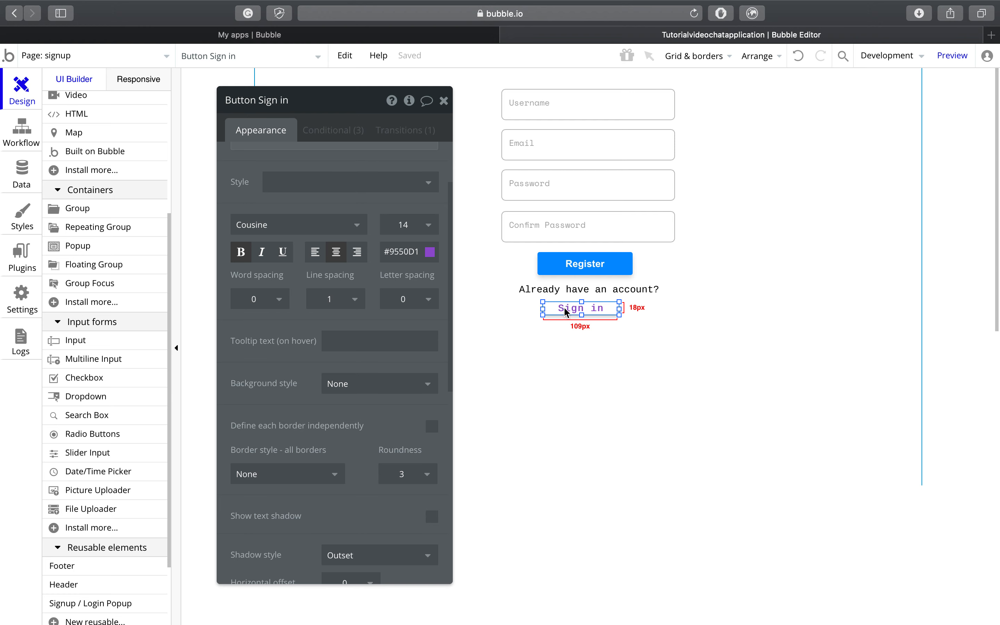
pyautogui.scroll(-3, 395, 432)
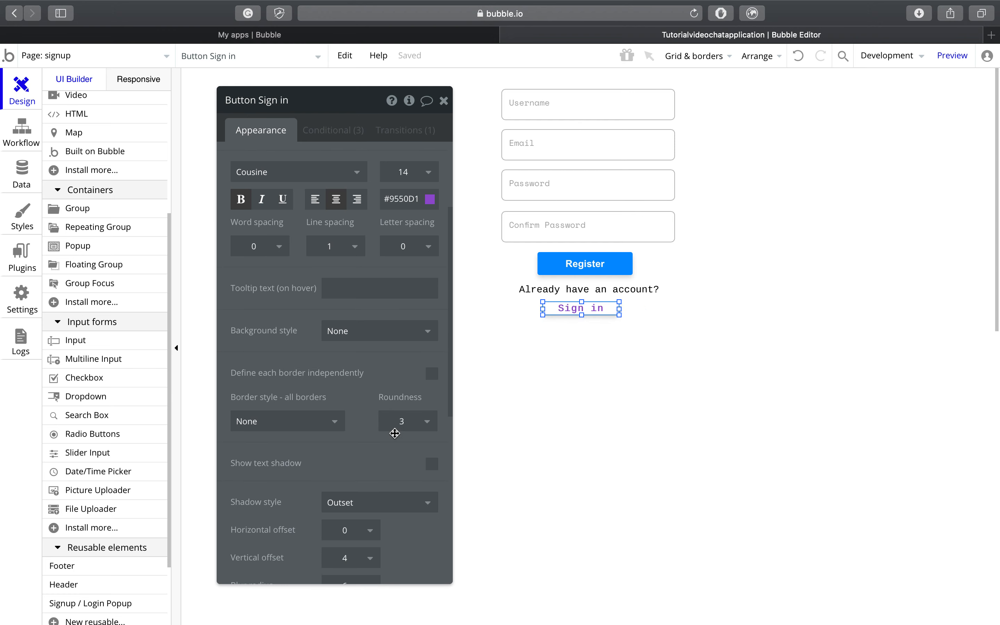
pyautogui.scroll(-9, 395, 433)
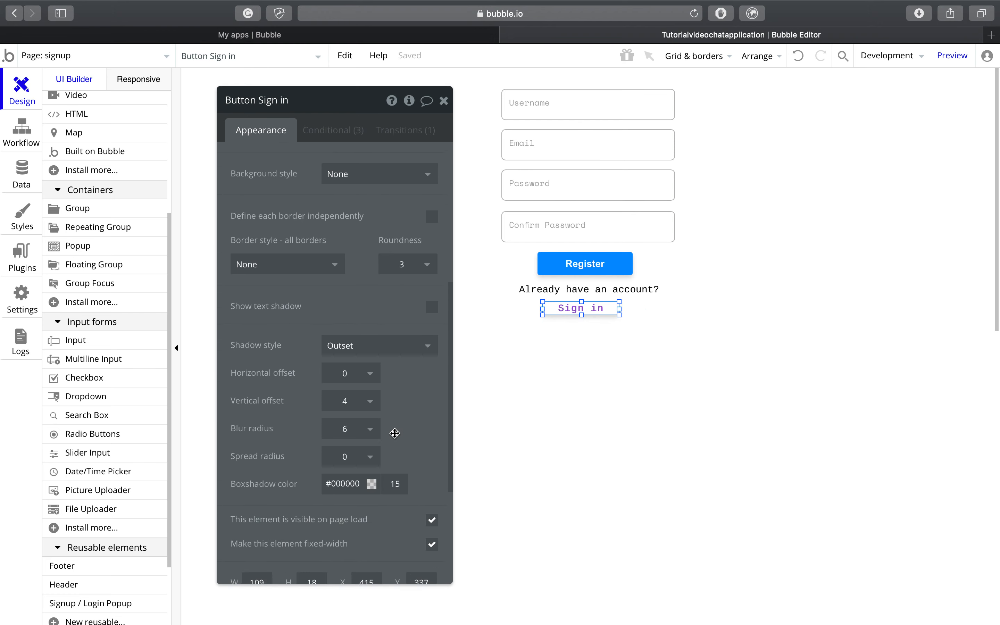
pyautogui.click(392, 351)
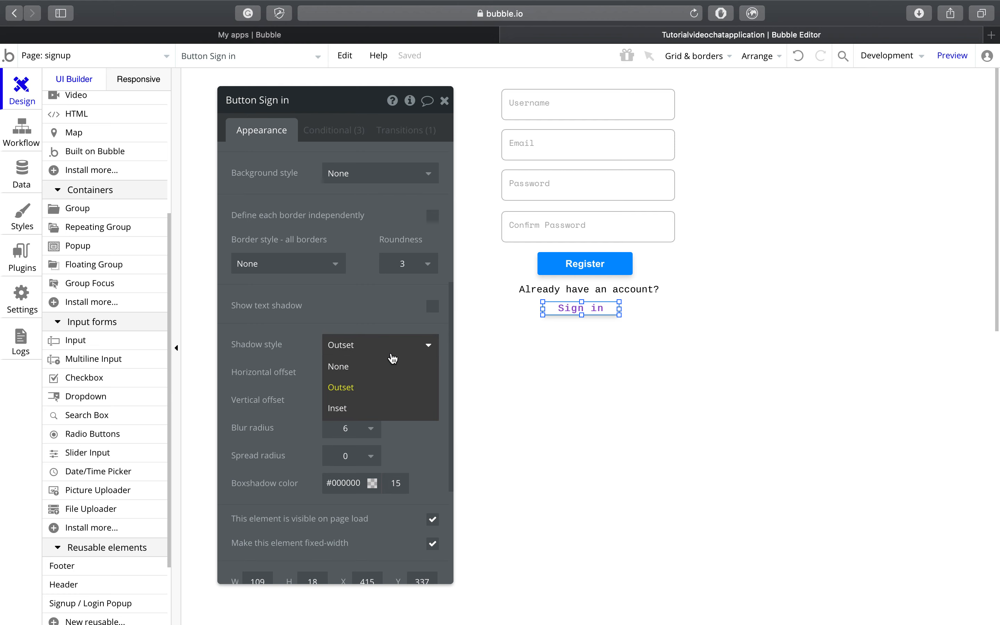
pyautogui.click(392, 369)
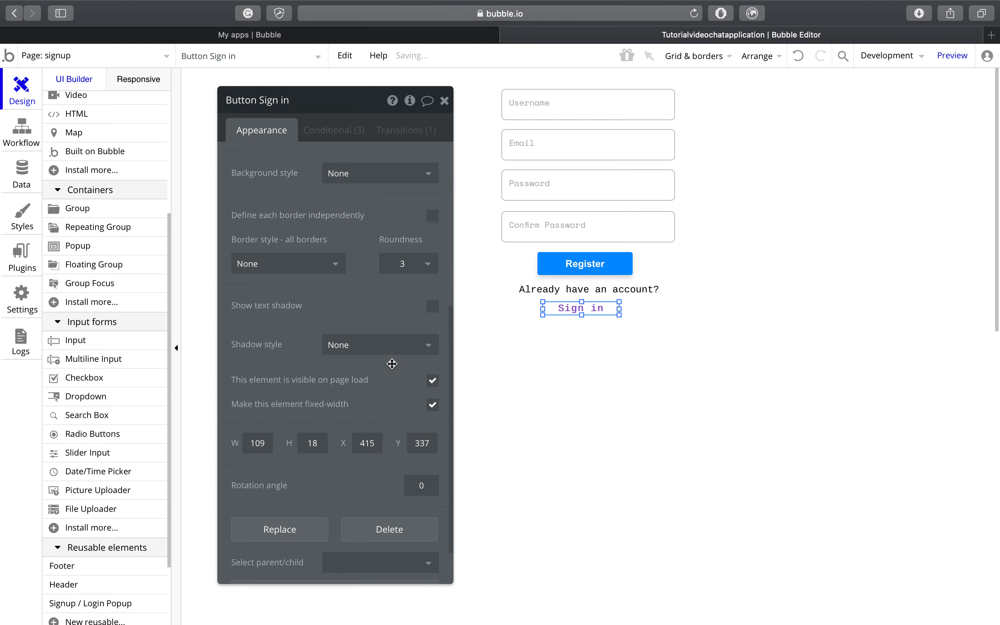
pyautogui.scroll(-3, 392, 364)
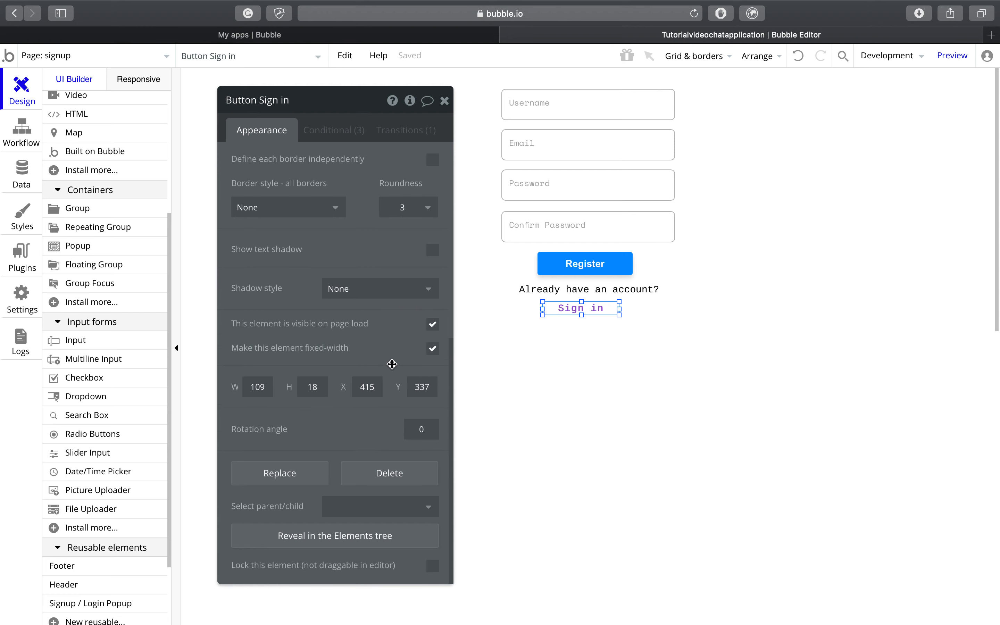
pyautogui.scroll(15, 392, 364)
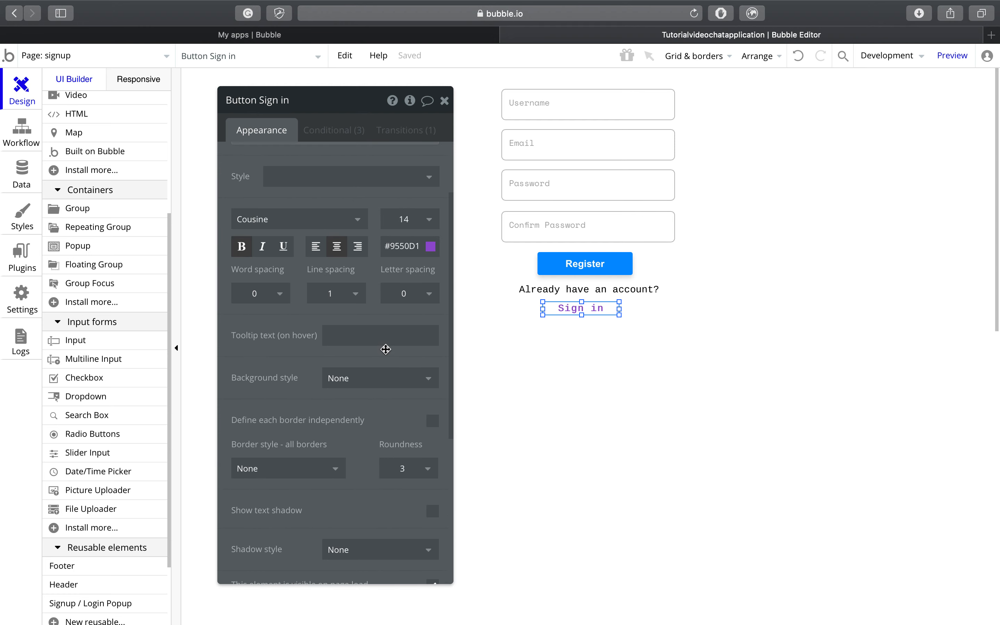
pyautogui.scroll(5, 387, 356)
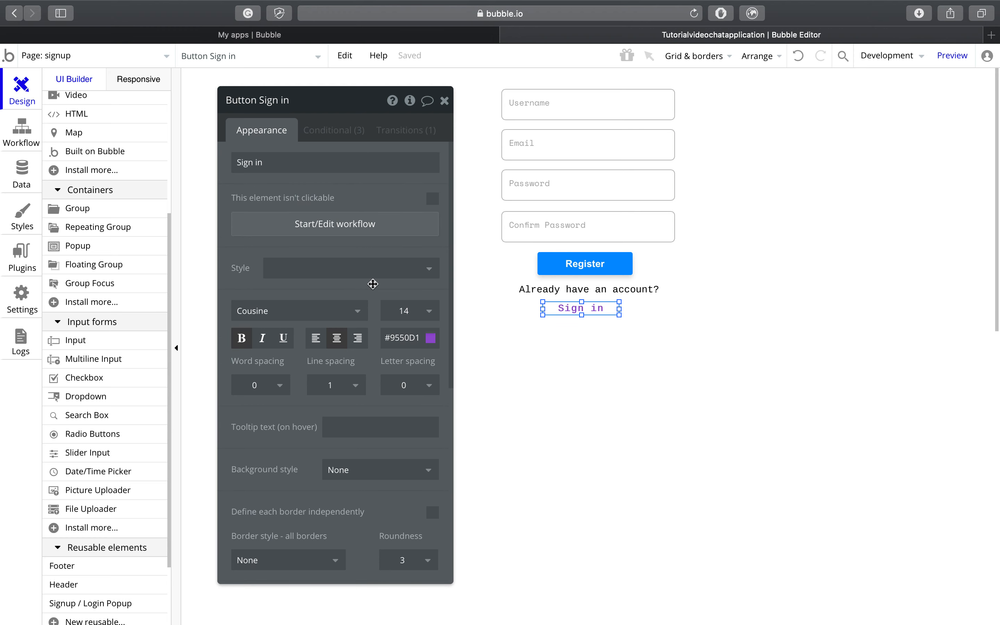
pyautogui.click(341, 130)
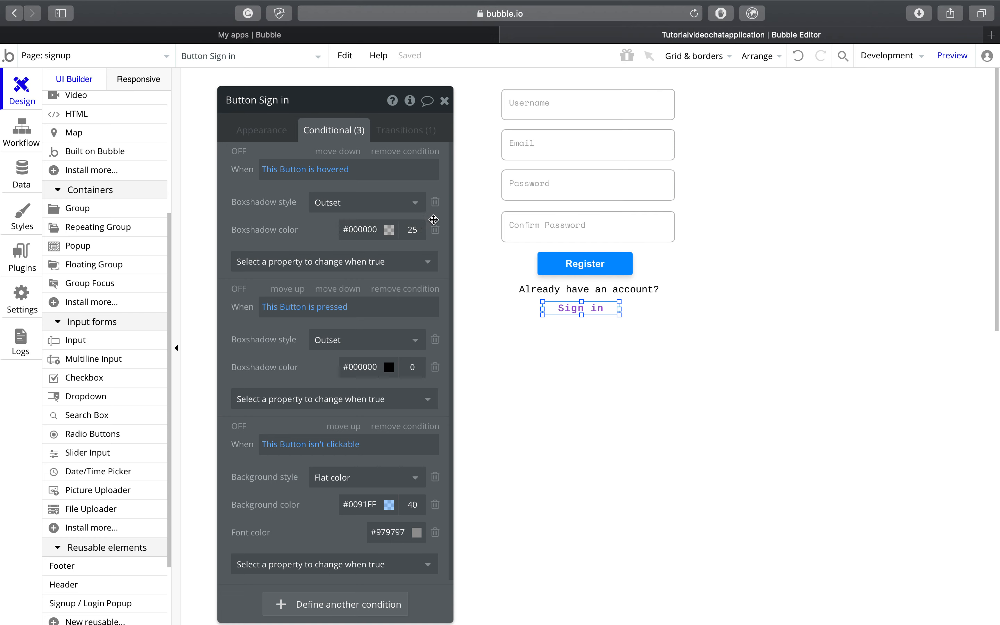
# Step: Enable the hovered and pressed conditions, leave isn't clickable off, and nudge the button up
pyautogui.click(241, 152)
pyautogui.click(240, 289)
pyautogui.click(239, 430)
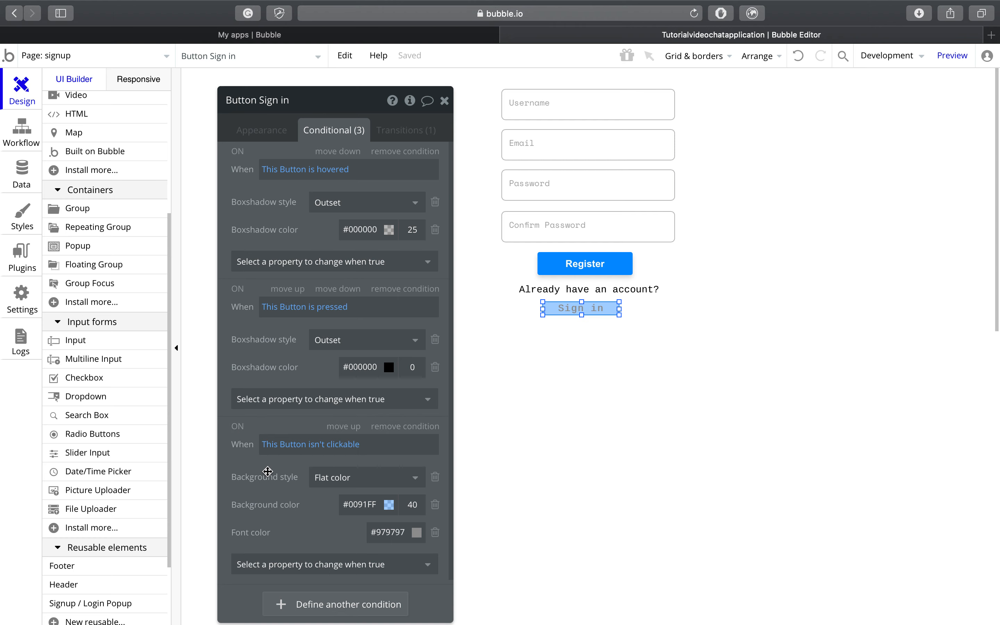
pyautogui.click(239, 427)
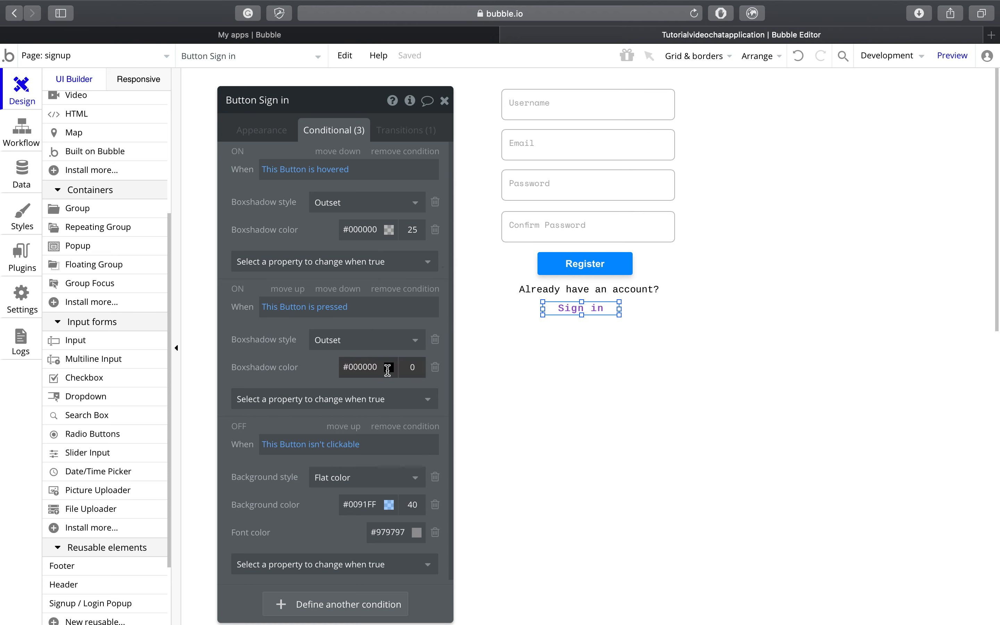
pyautogui.click(446, 99)
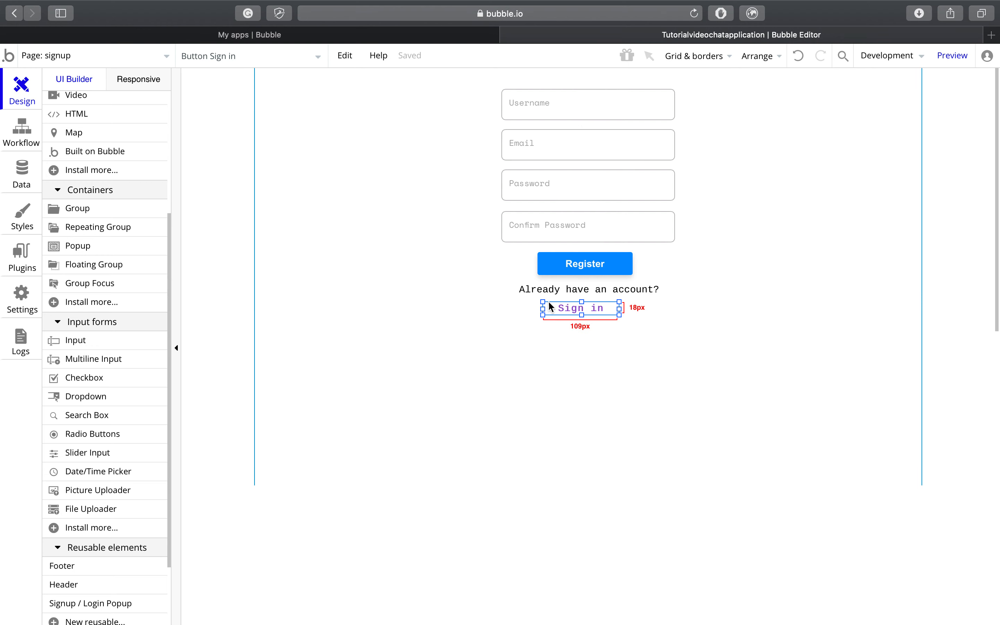
pyautogui.moveTo(559, 307); pyautogui.dragTo(562, 301)
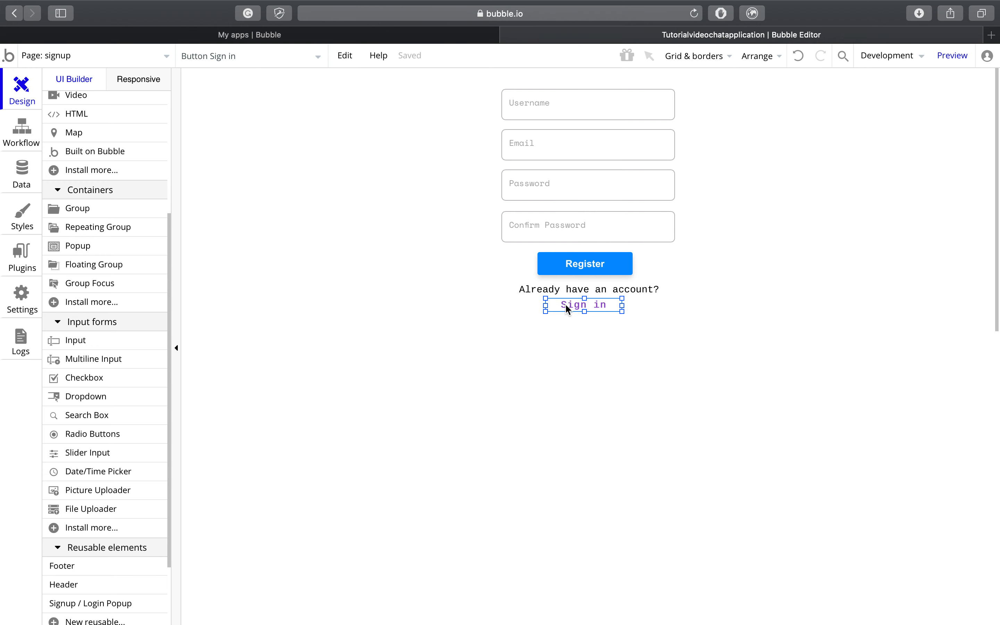
# Step: Center the Sign in button horizontally on the page
pyautogui.rightClick(578, 306)
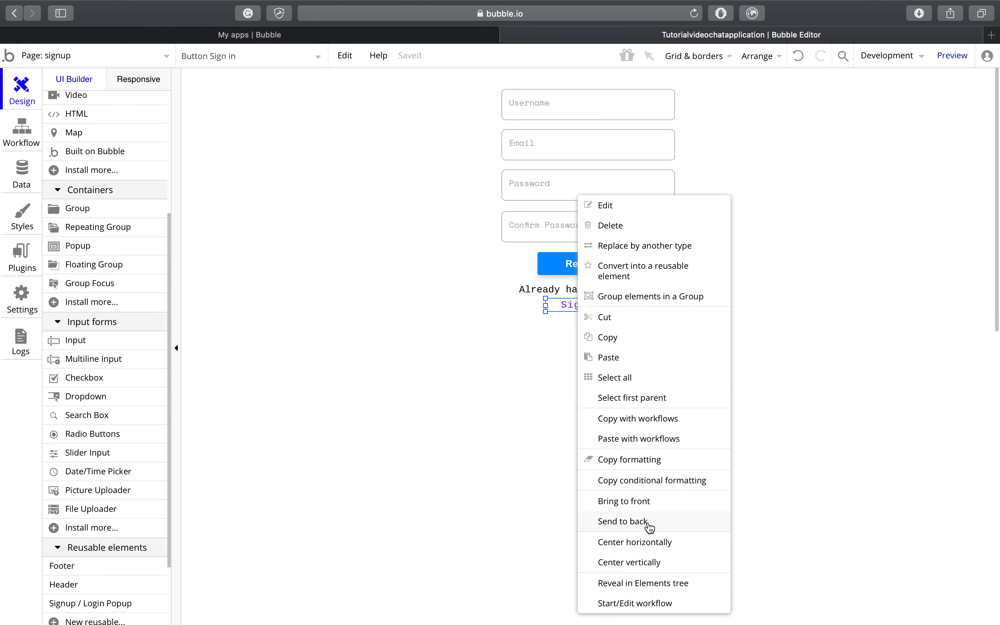
pyautogui.click(654, 542)
pyautogui.click(670, 369)
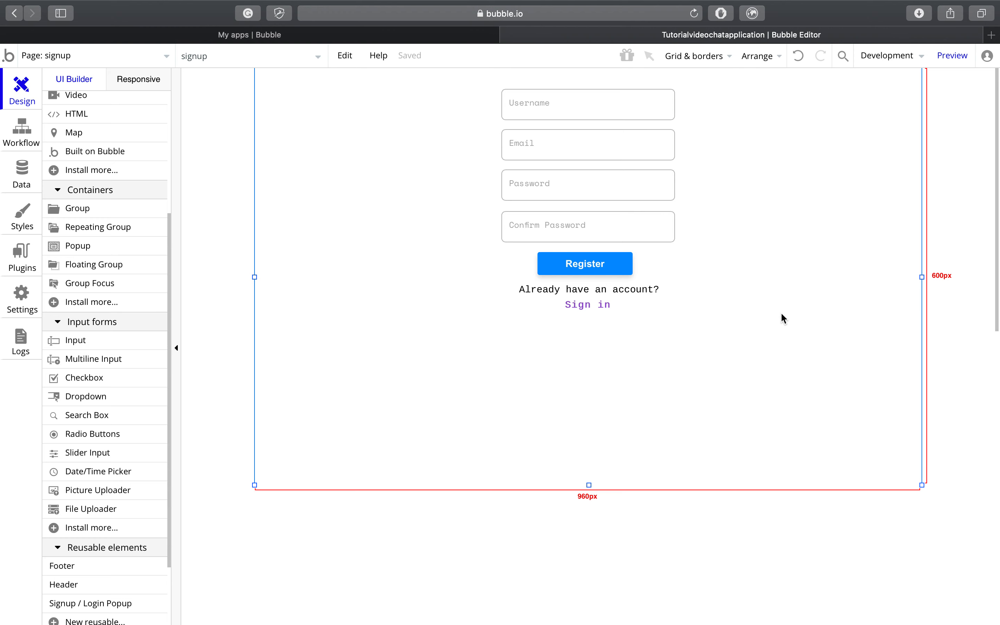
# Step: Clear the Register button's preset style so it has none
pyautogui.rightClick(601, 259)
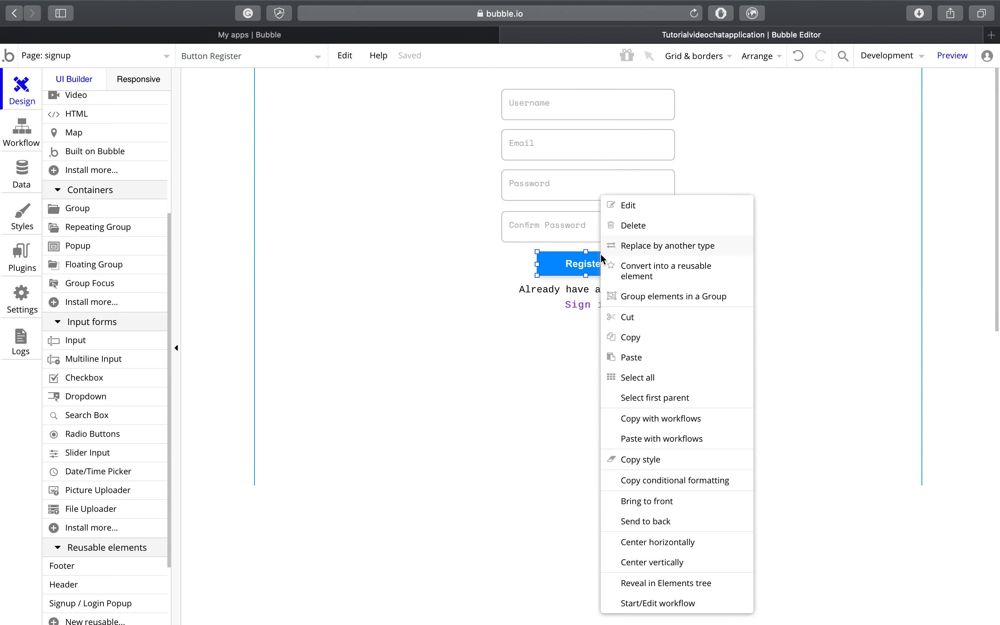
pyautogui.click(632, 209)
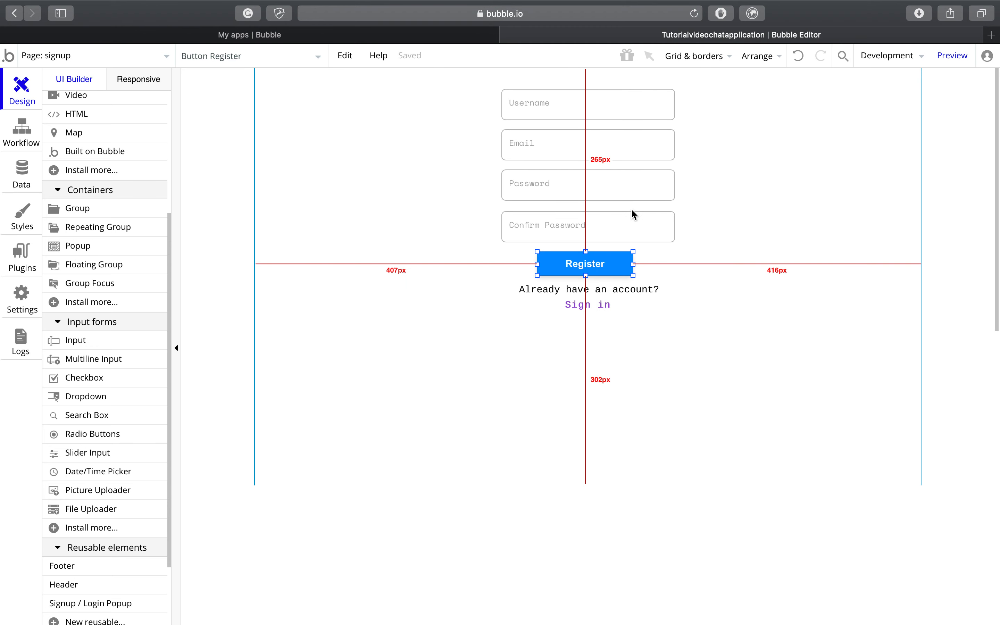
pyautogui.rightClick(602, 267)
pyautogui.click(634, 208)
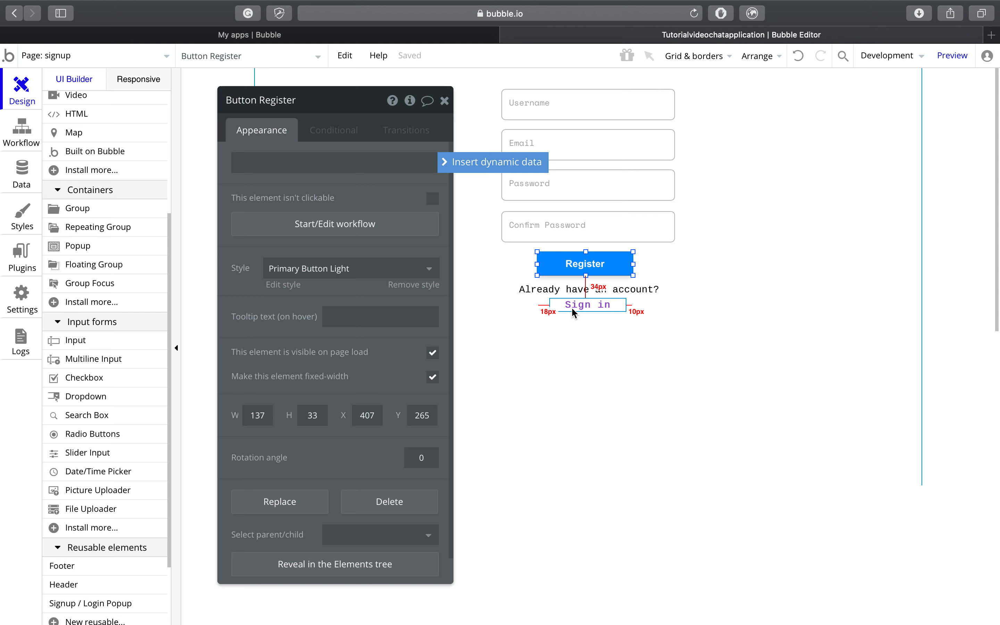
pyautogui.scroll(-2, 363, 367)
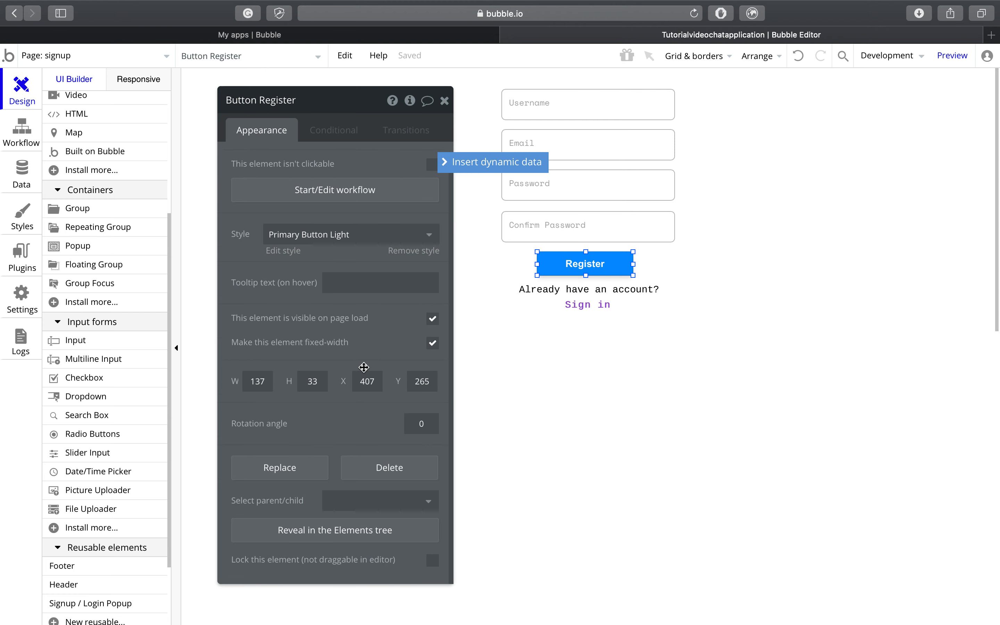
pyautogui.scroll(2, 363, 367)
pyautogui.click(352, 269)
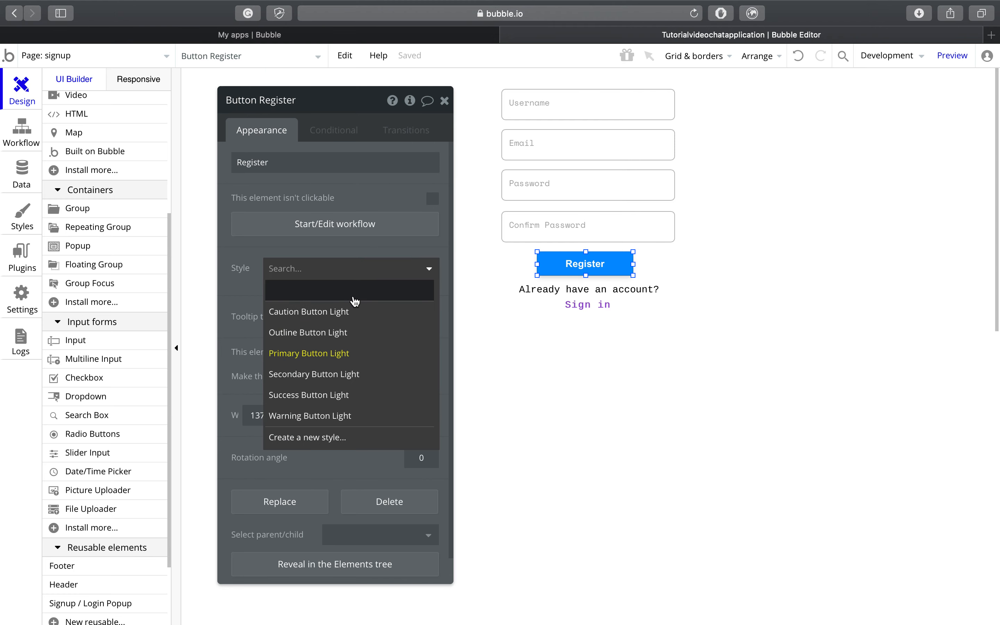
pyautogui.click(378, 267)
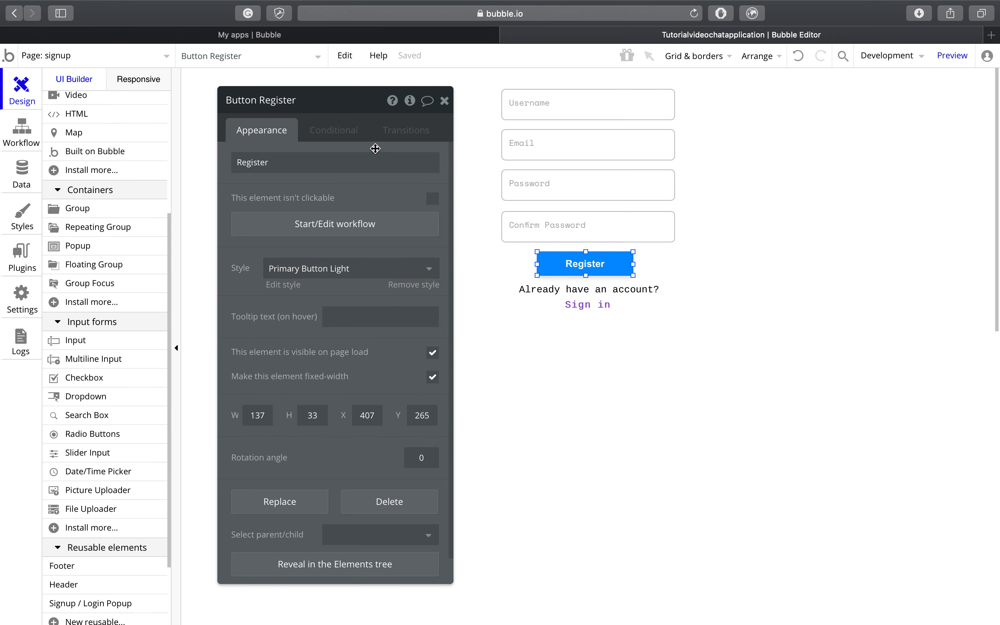
pyautogui.click(272, 272)
pyautogui.click(296, 295)
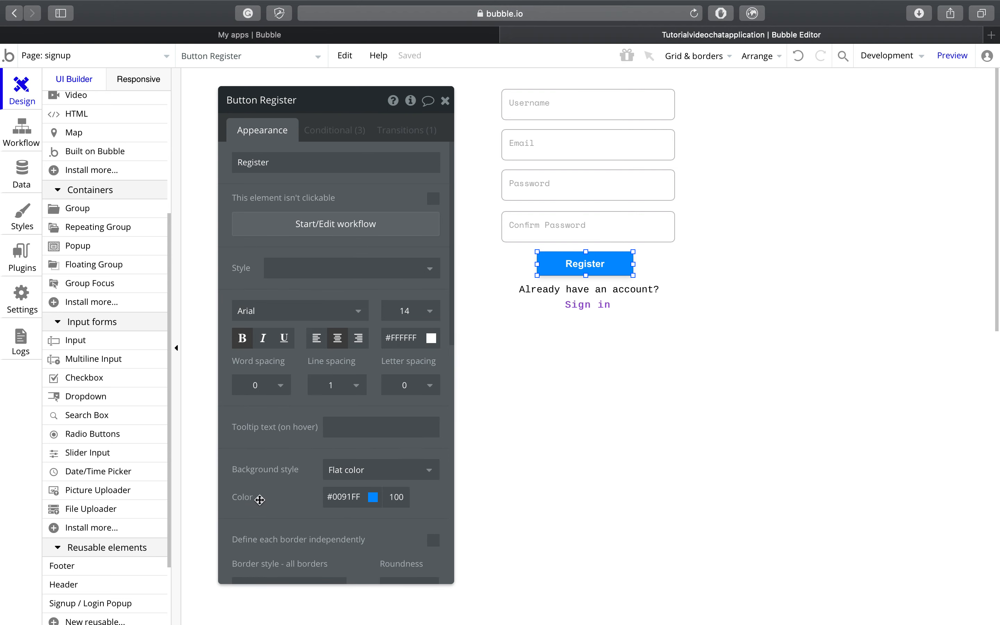
# Step: Give the Register button a #BE6DD6 background and the Cousine font
pyautogui.click(351, 497)
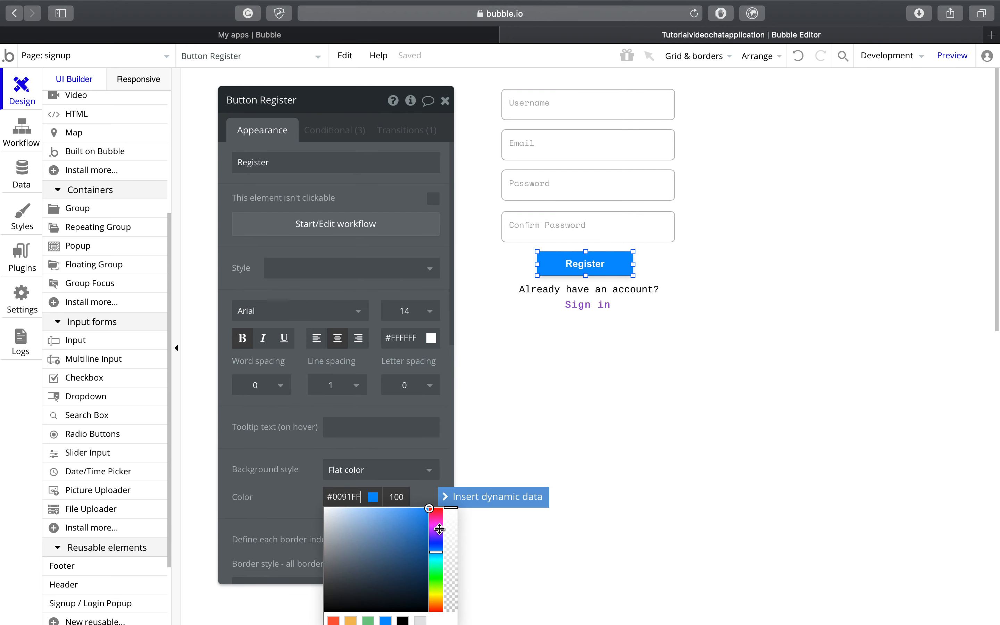
pyautogui.click(439, 529)
pyautogui.click(396, 531)
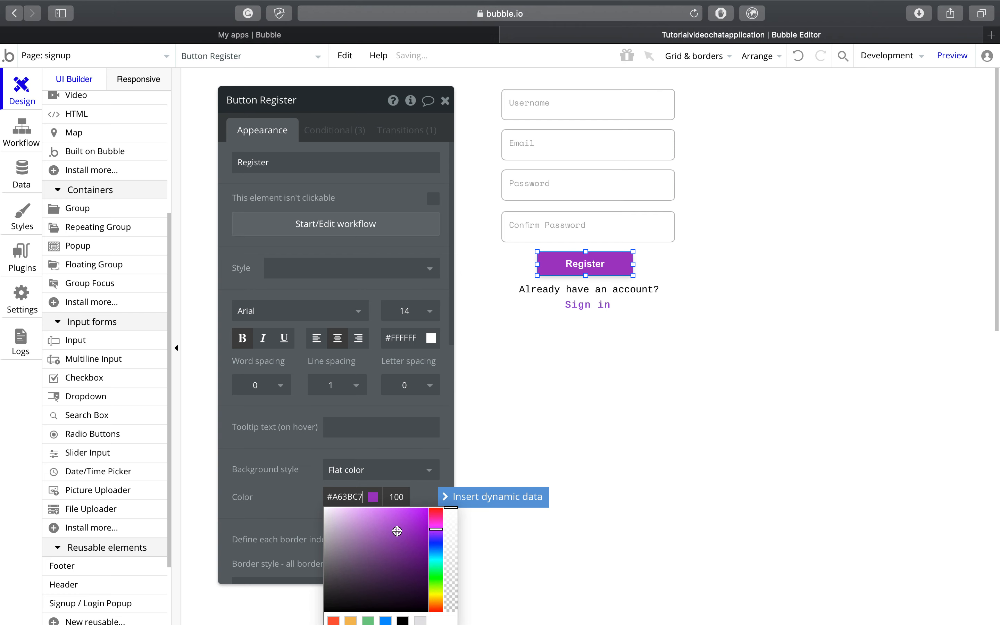
pyautogui.moveTo(397, 532); pyautogui.dragTo(376, 525)
pyautogui.click(250, 433)
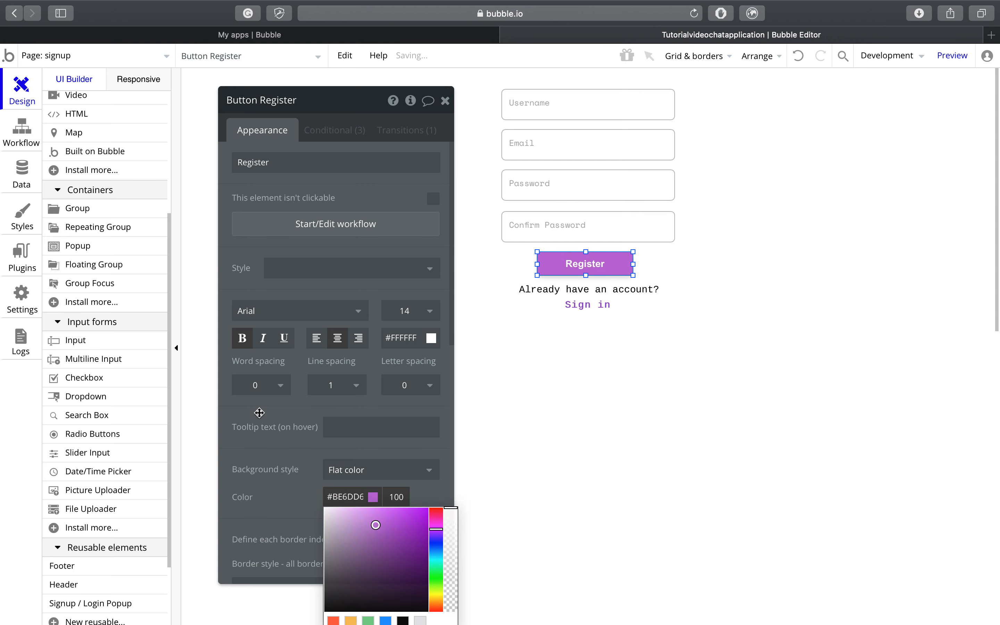
pyautogui.click(301, 311)
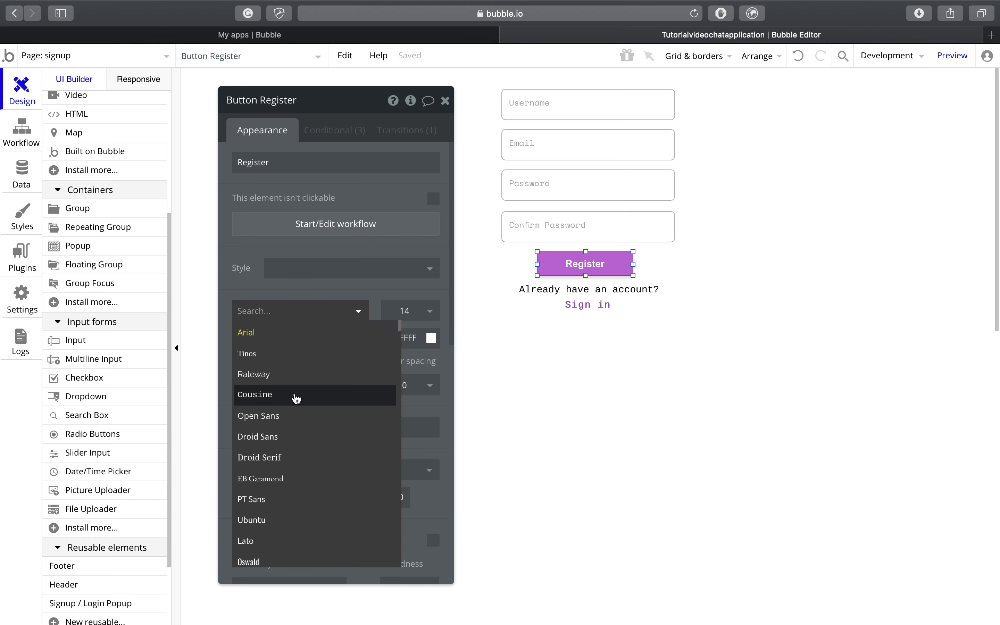
pyautogui.click(296, 398)
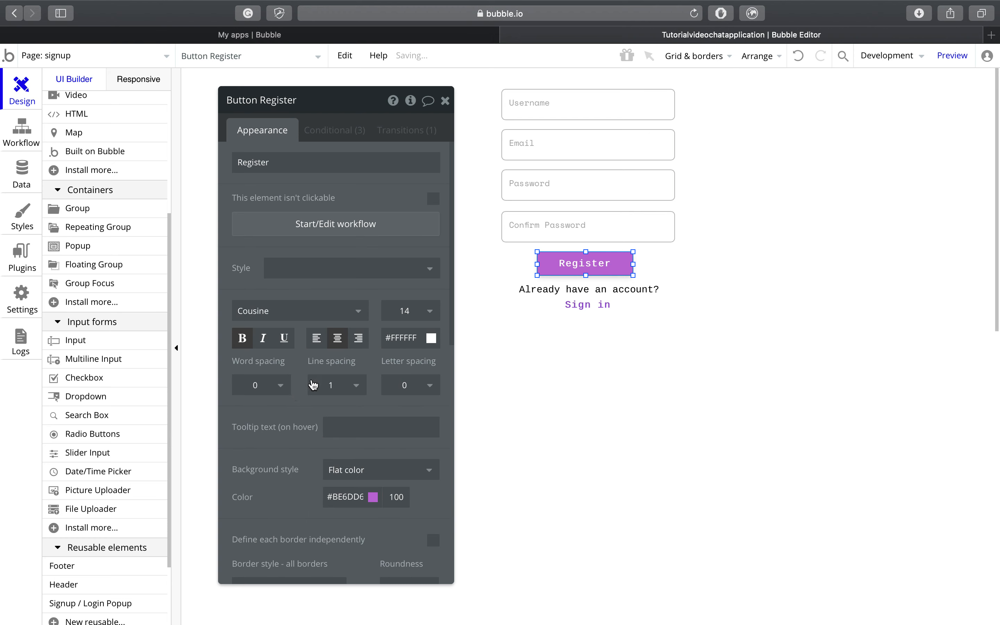
pyautogui.click(444, 100)
pyautogui.click(477, 404)
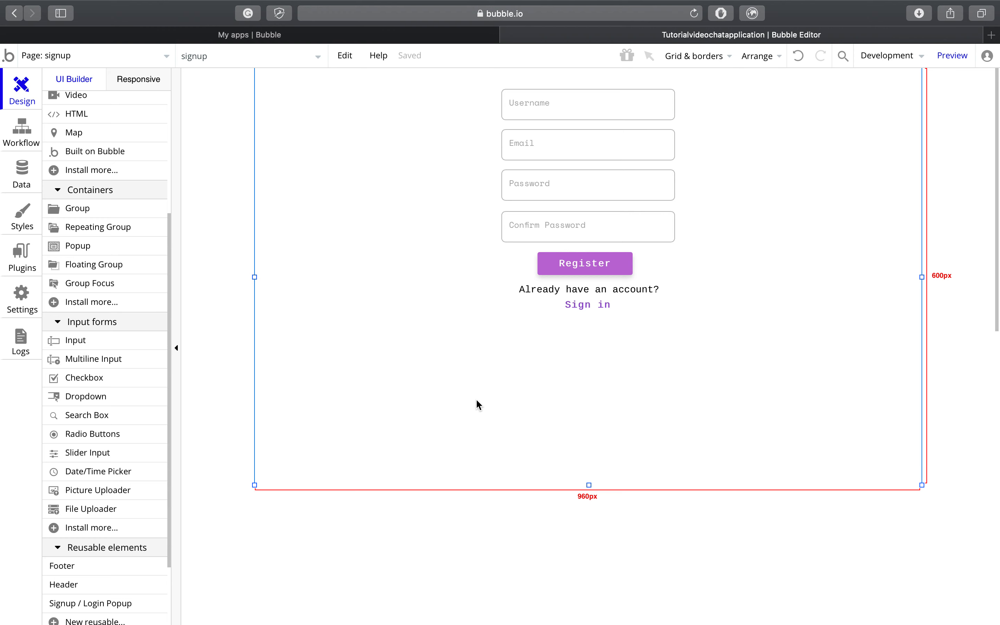
# Step: Create a 'When Button Register is clicked' workflow from the button's properties
pyautogui.rightClick(605, 269)
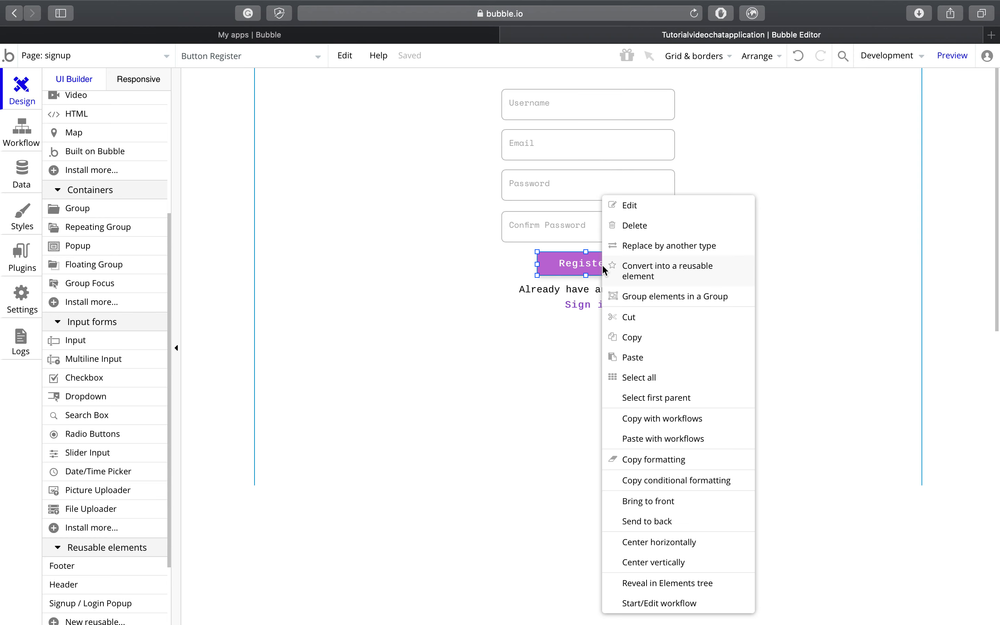
pyautogui.click(642, 213)
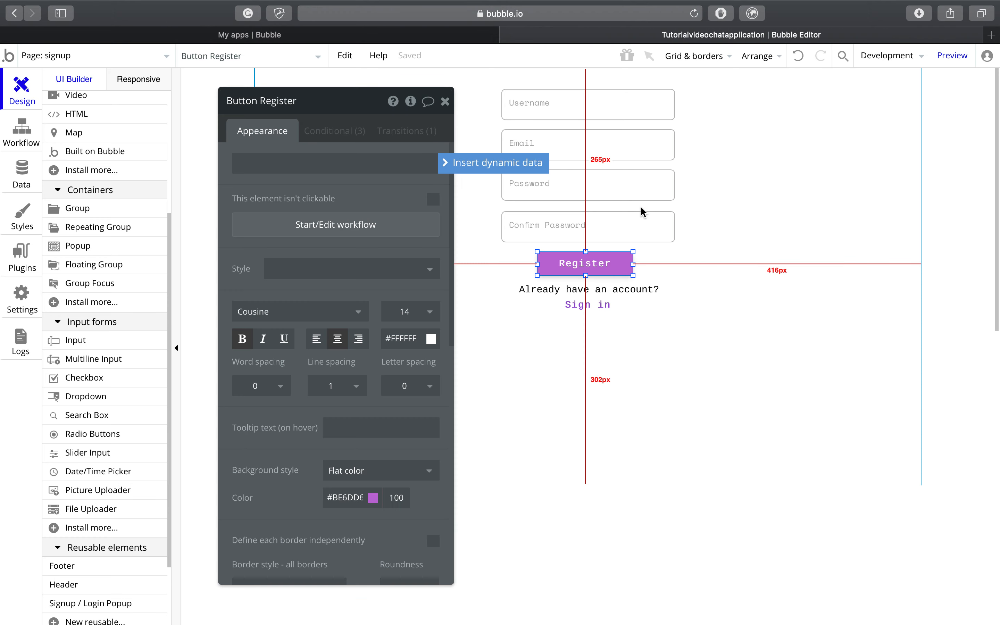
pyautogui.click(432, 235)
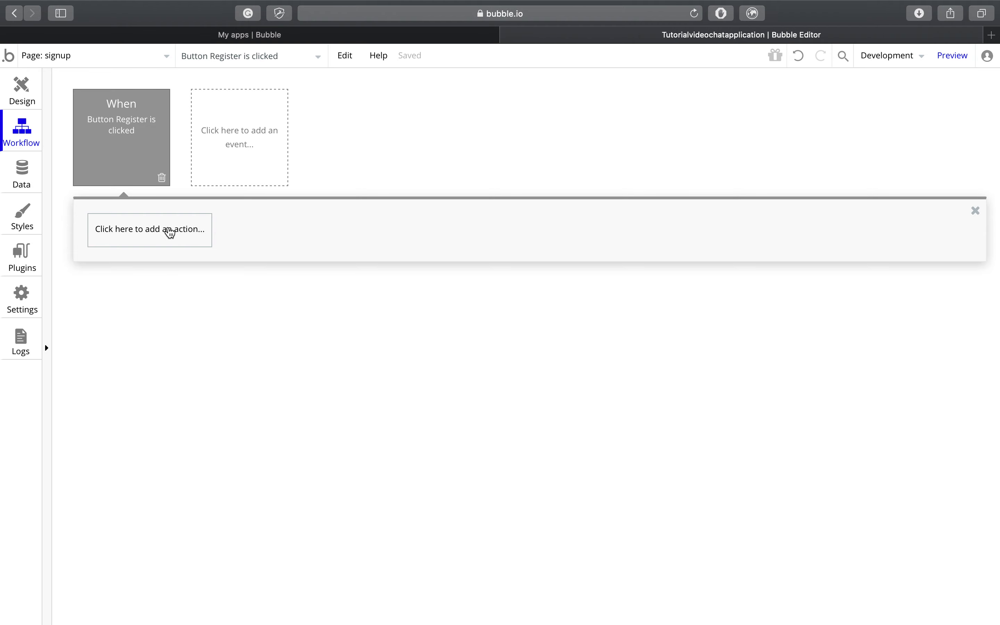
# Step: Add an Account > 'Sign the user up' action as Step 1 of the Register workflow
pyautogui.click(170, 234)
pyautogui.moveTo(164, 285)
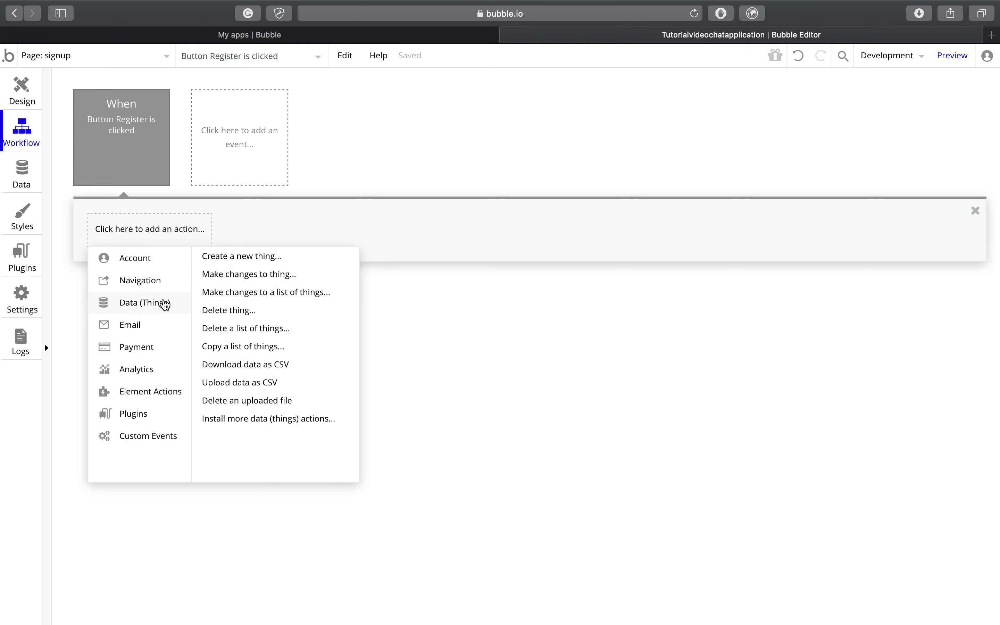
pyautogui.moveTo(167, 259)
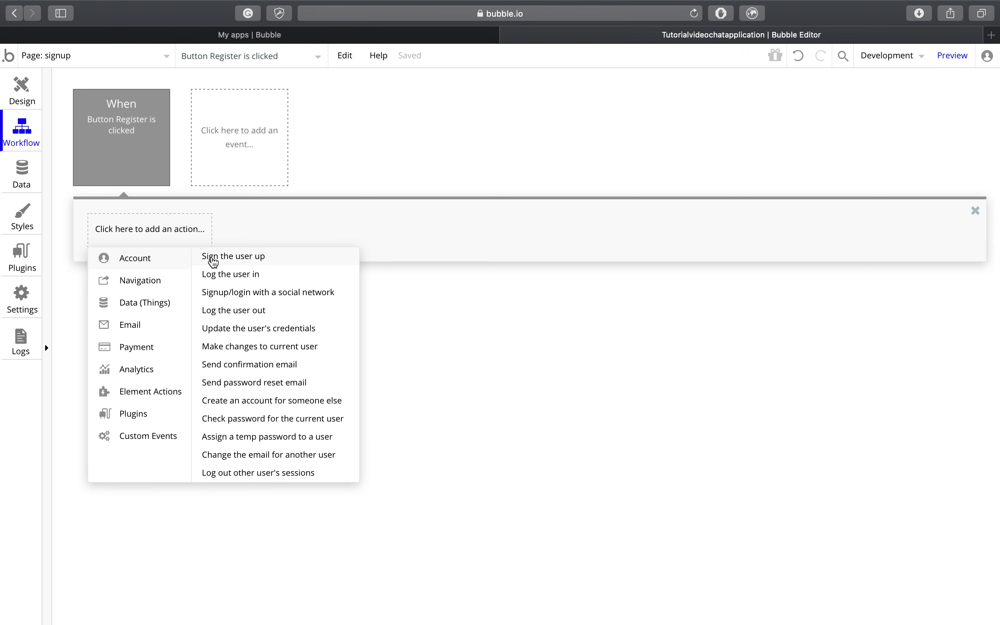
pyautogui.click(214, 258)
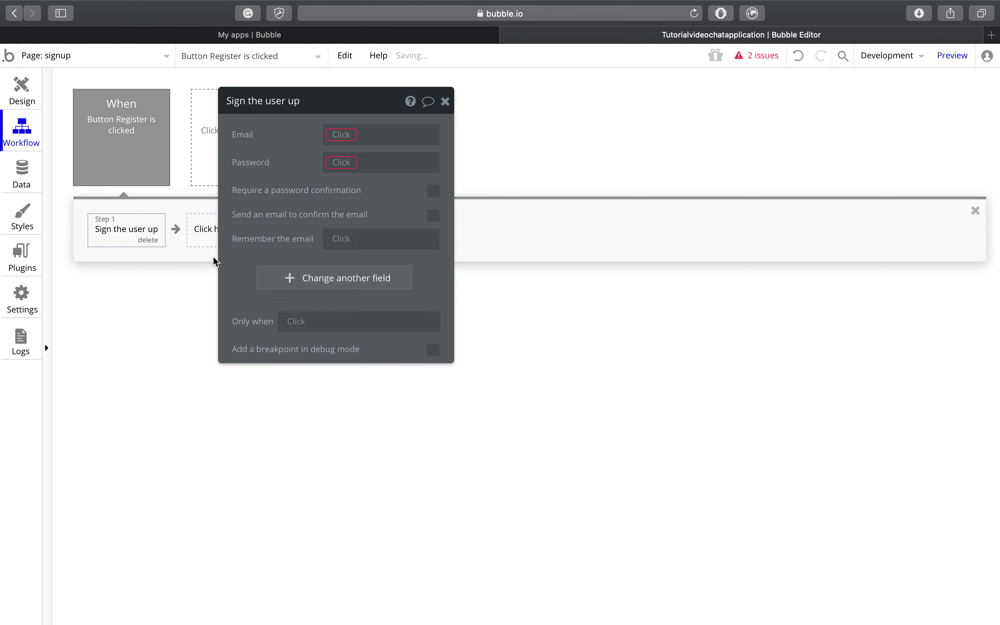
pyautogui.moveTo(315, 105); pyautogui.dragTo(461, 113)
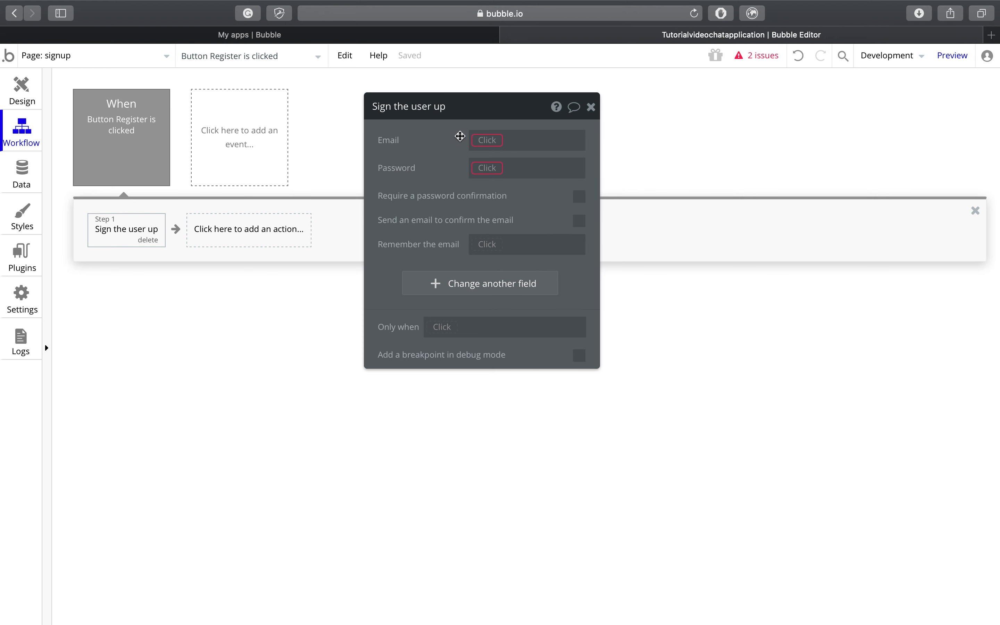
# Step: Set Email to Input Email's value and Password to Input Password's value
pyautogui.click(485, 141)
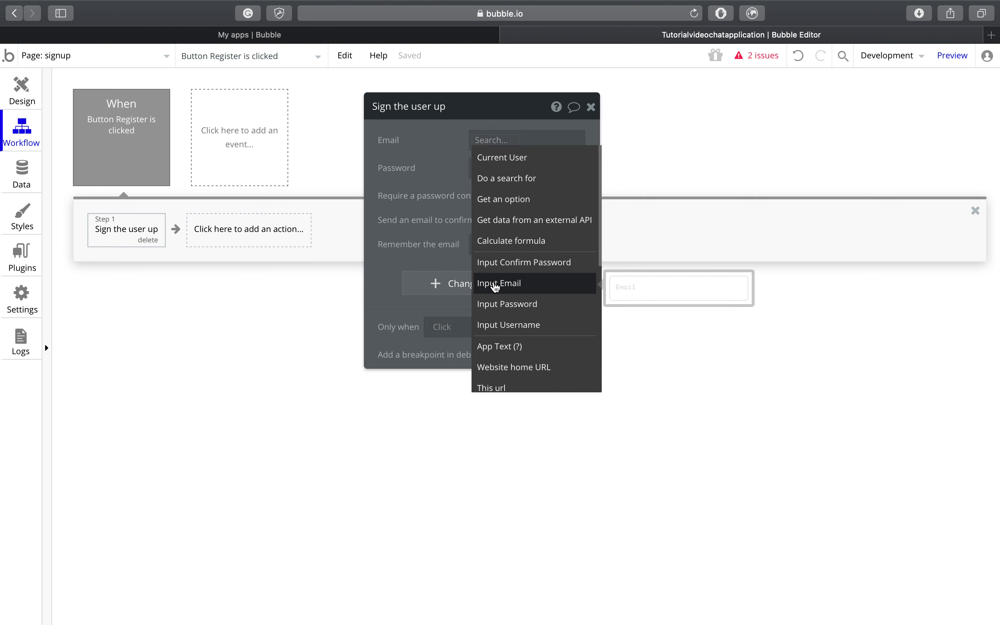
pyautogui.click(495, 286)
pyautogui.click(548, 159)
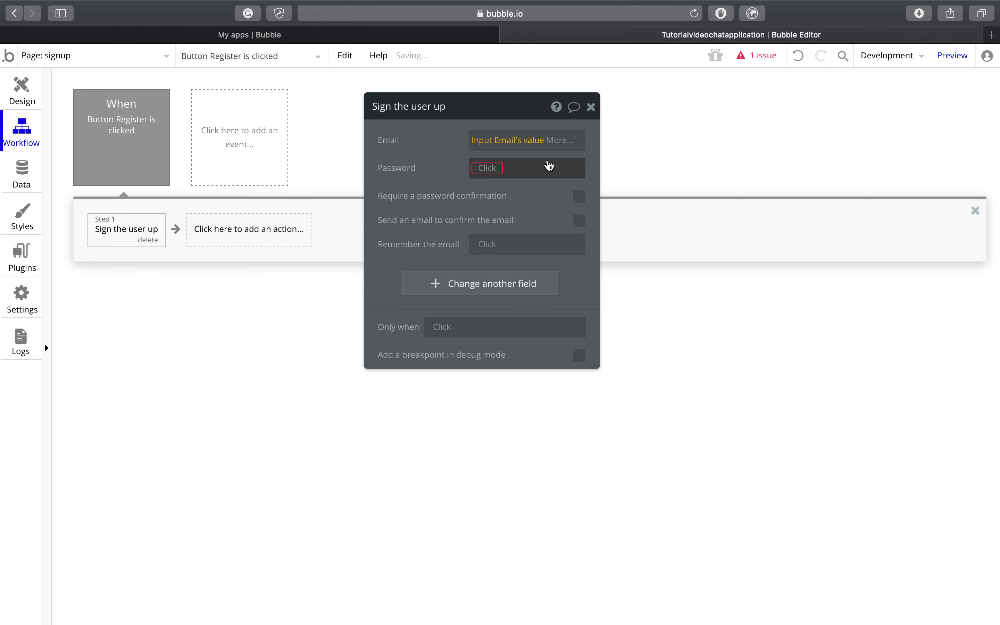
pyautogui.click(496, 169)
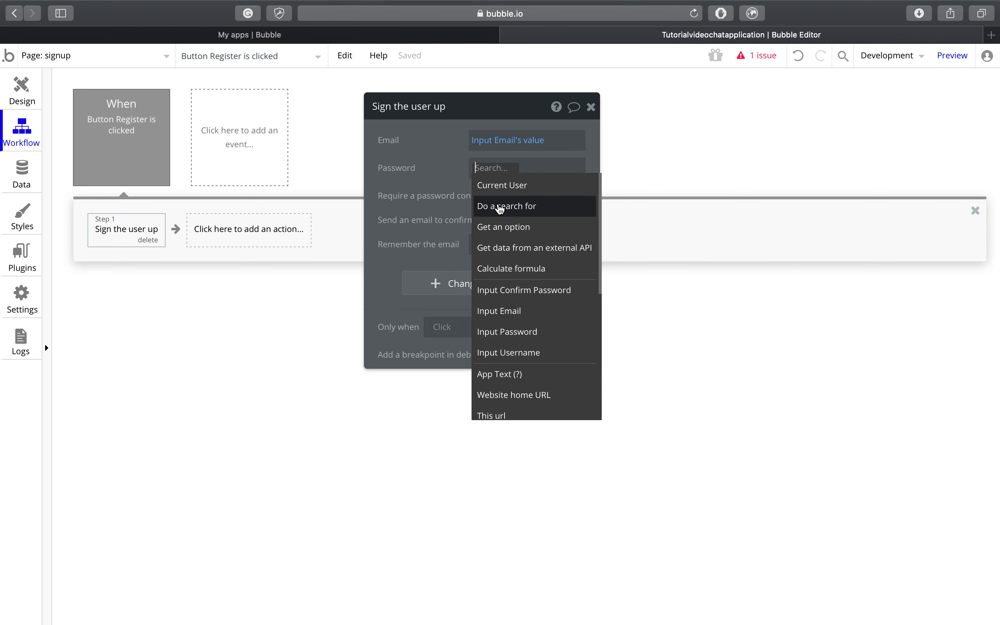
pyautogui.click(529, 335)
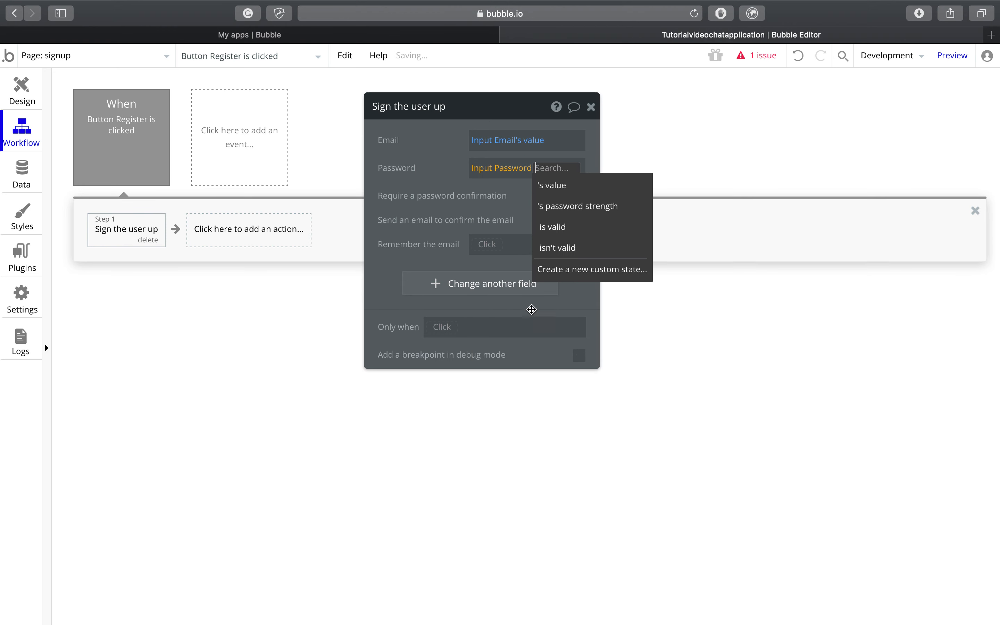
pyautogui.click(583, 188)
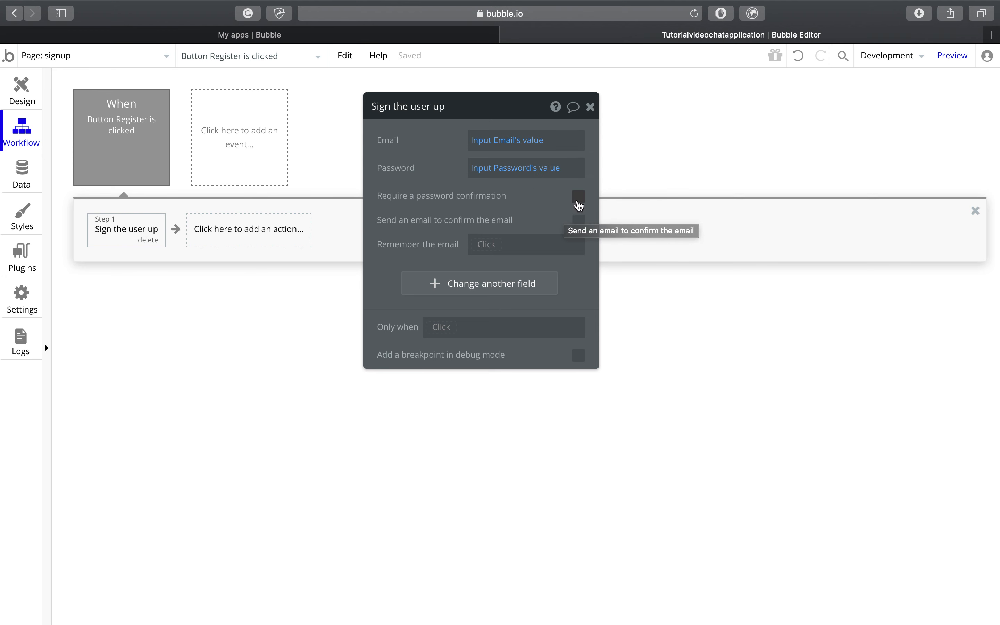
# Step: Require password confirmation, using Input Confirm Password's value
pyautogui.click(579, 205)
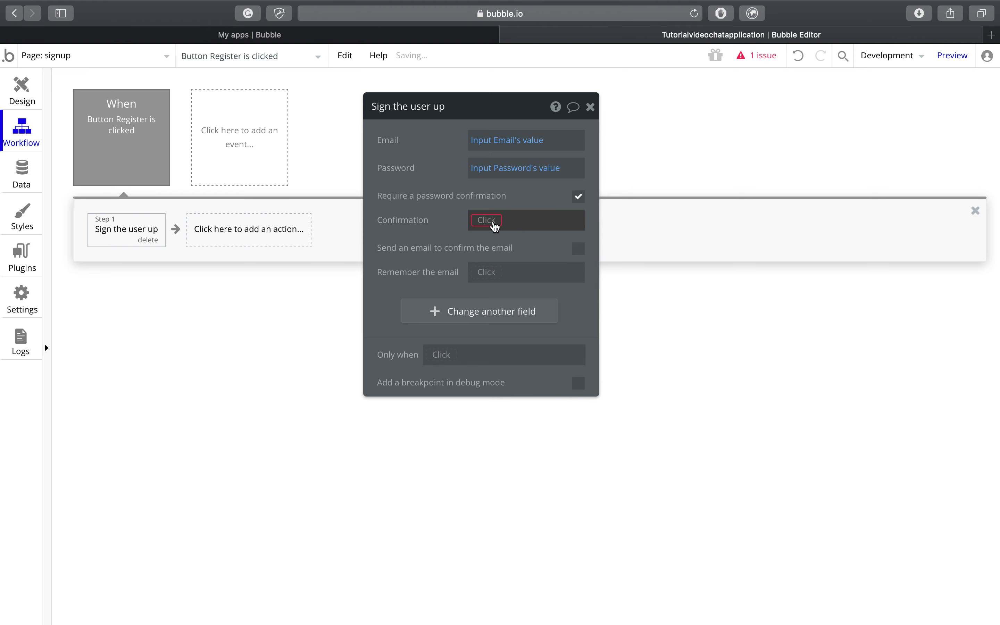
pyautogui.click(495, 227)
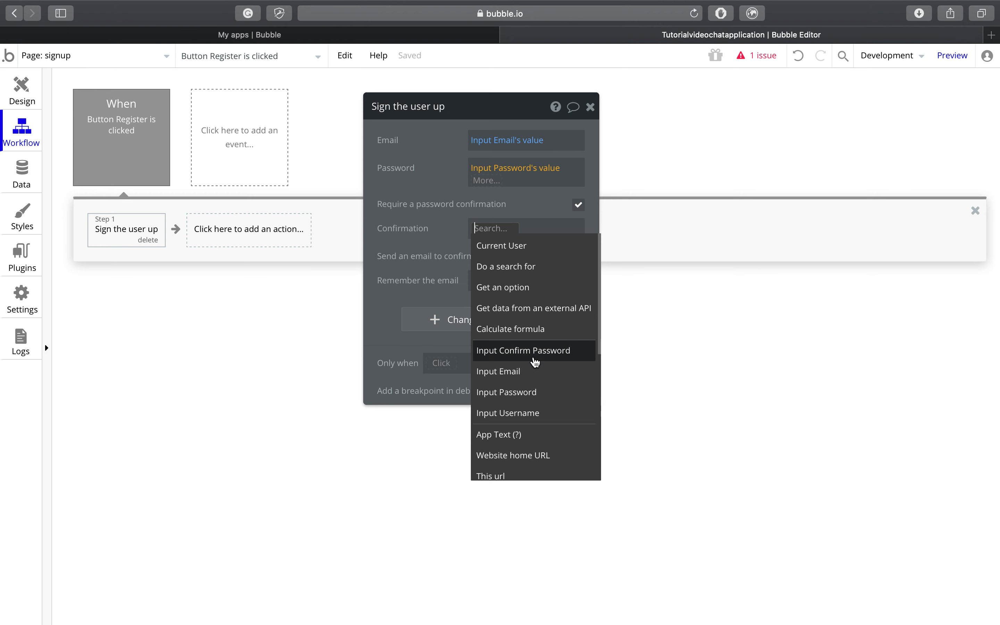
pyautogui.click(534, 351)
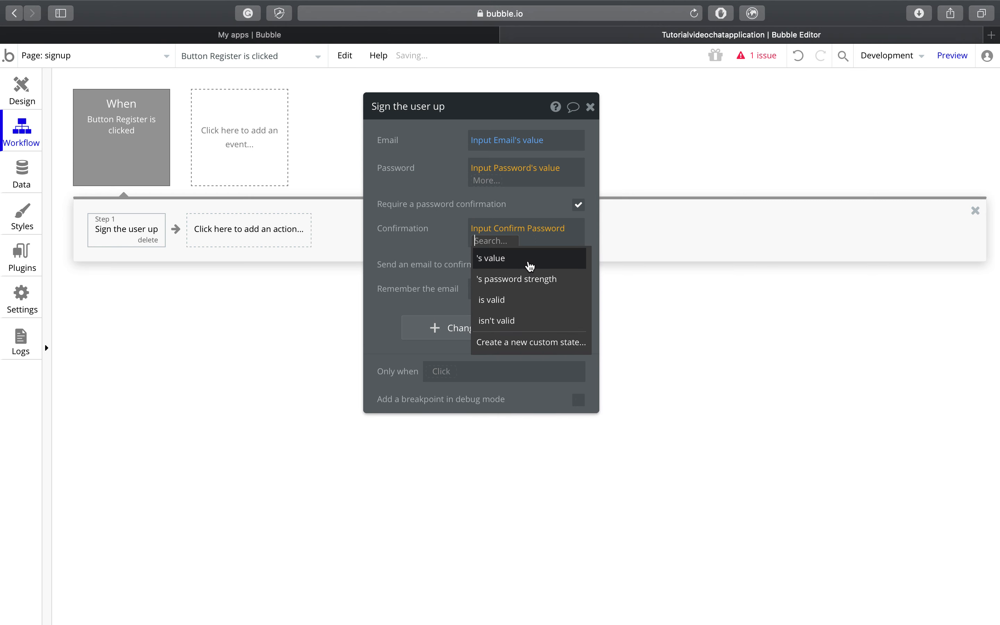
pyautogui.click(530, 265)
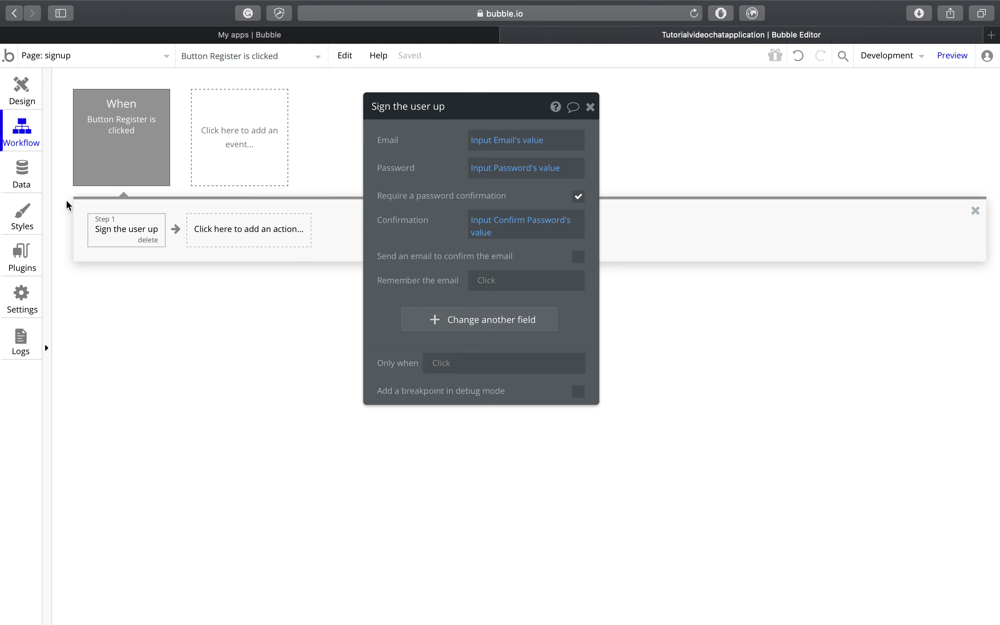
# Step: Add a text field named 'username' to the User data type
pyautogui.click(20, 172)
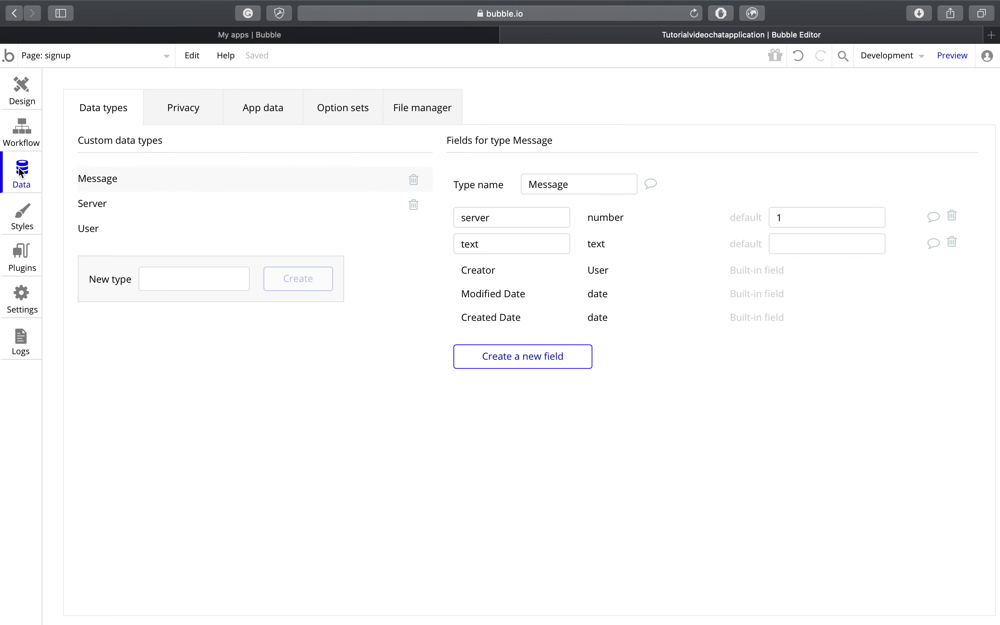
pyautogui.click(116, 233)
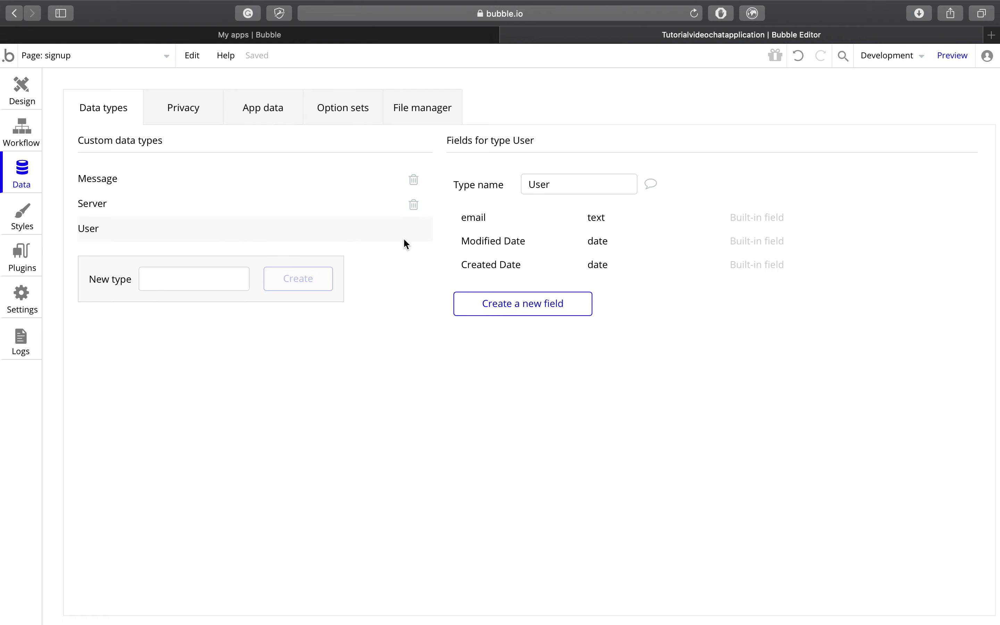
pyautogui.click(530, 306)
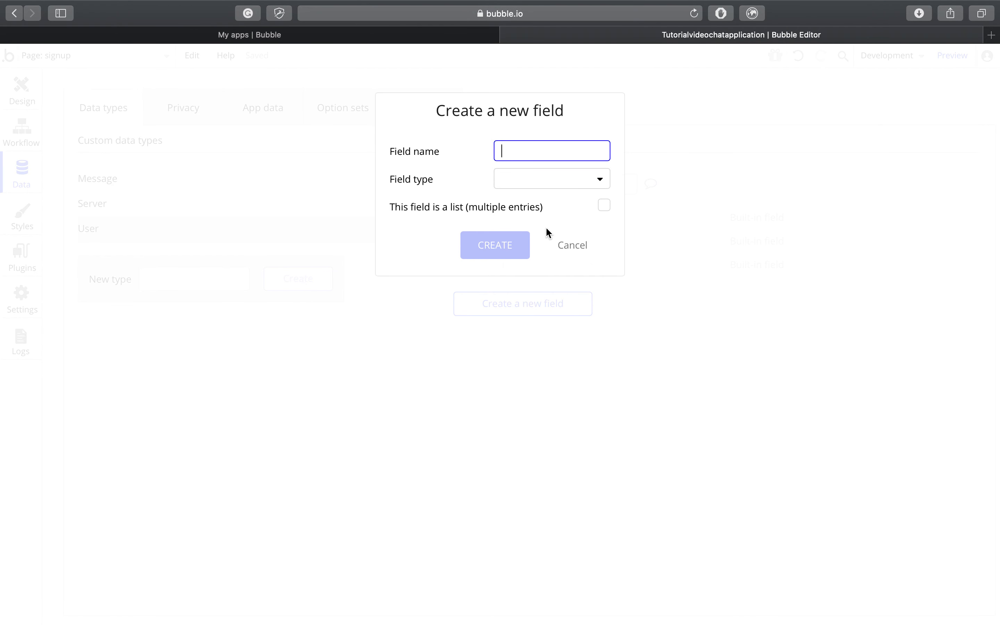
pyautogui.write('u')
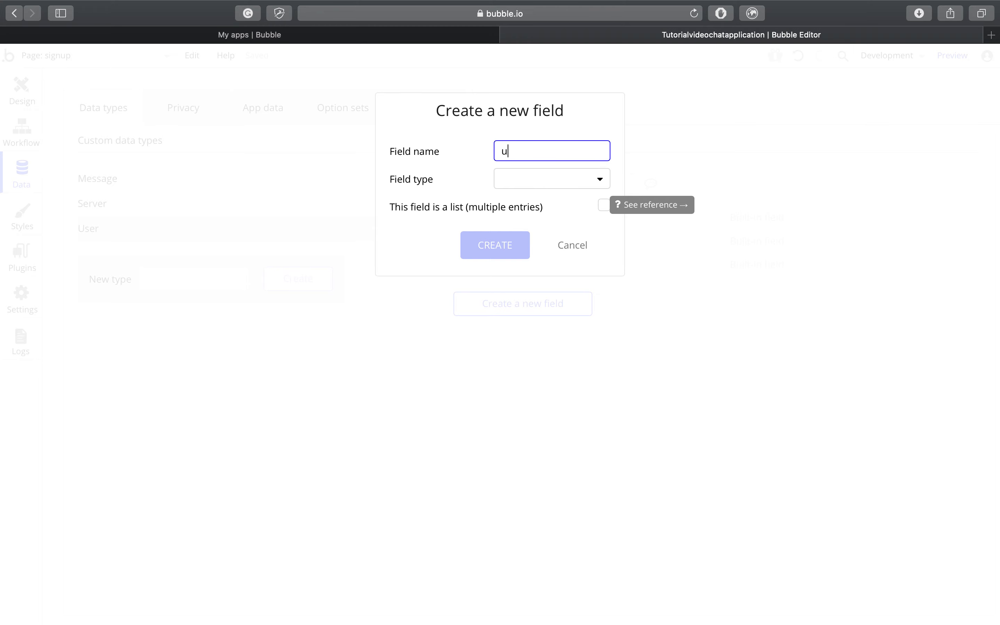
pyautogui.write('sername')
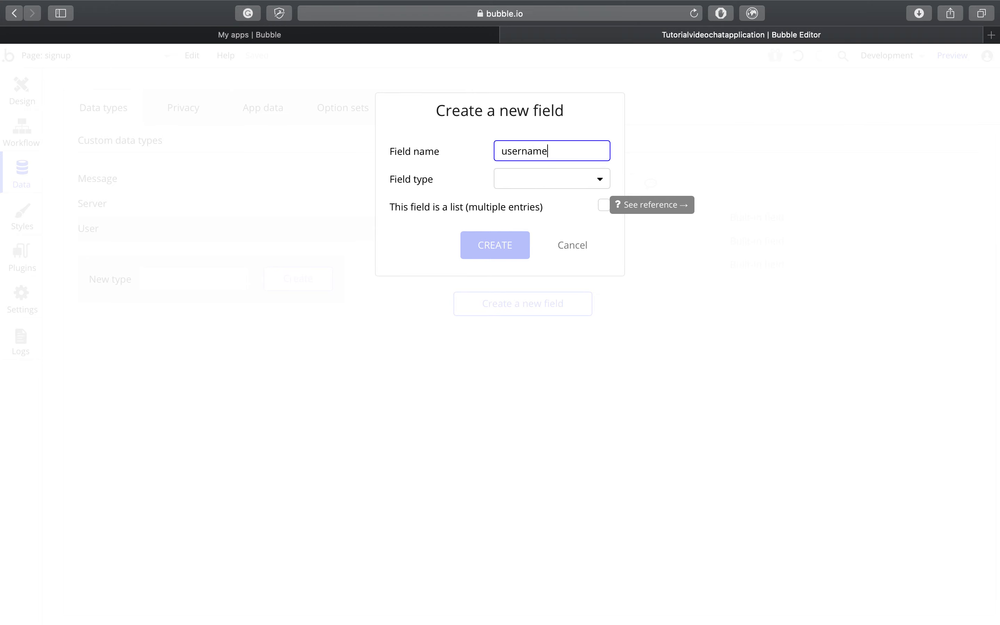
pyautogui.click(537, 180)
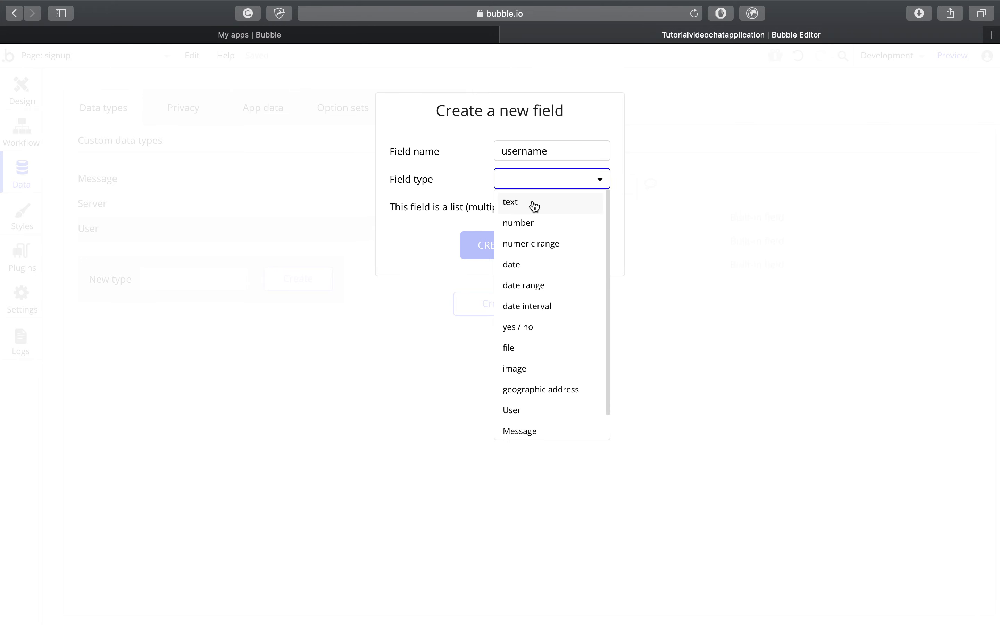
pyautogui.click(533, 204)
pyautogui.click(500, 255)
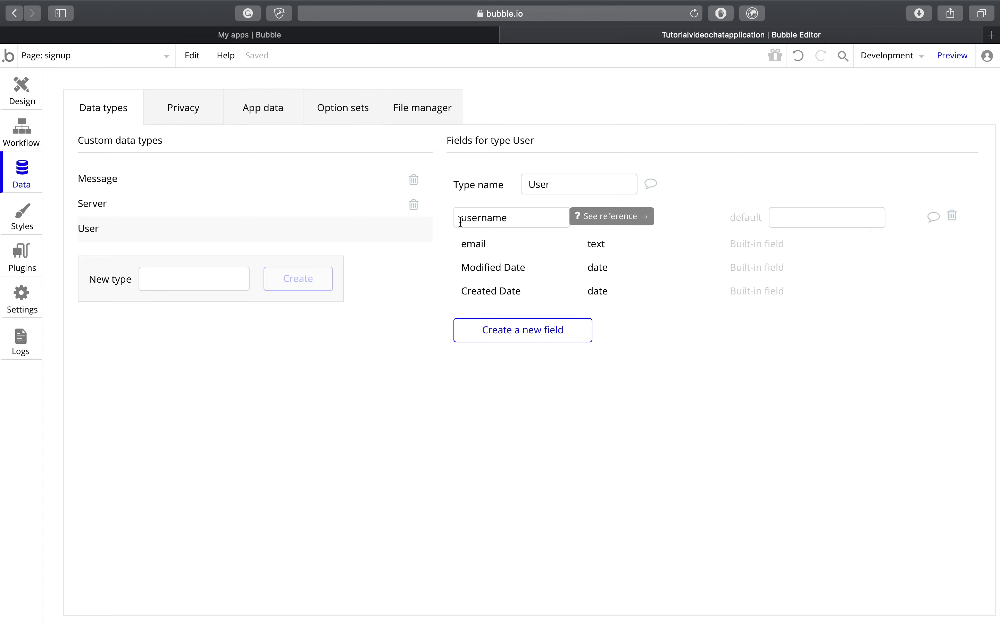
# Step: Have Sign the user up also set username to Input Username's value
pyautogui.click(35, 141)
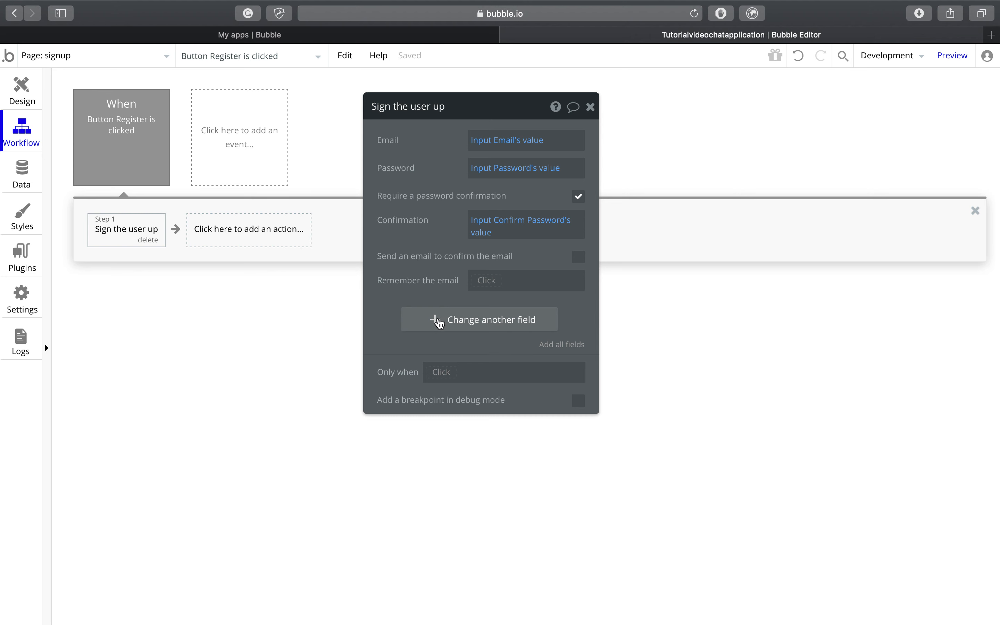
pyautogui.click(440, 323)
pyautogui.click(398, 322)
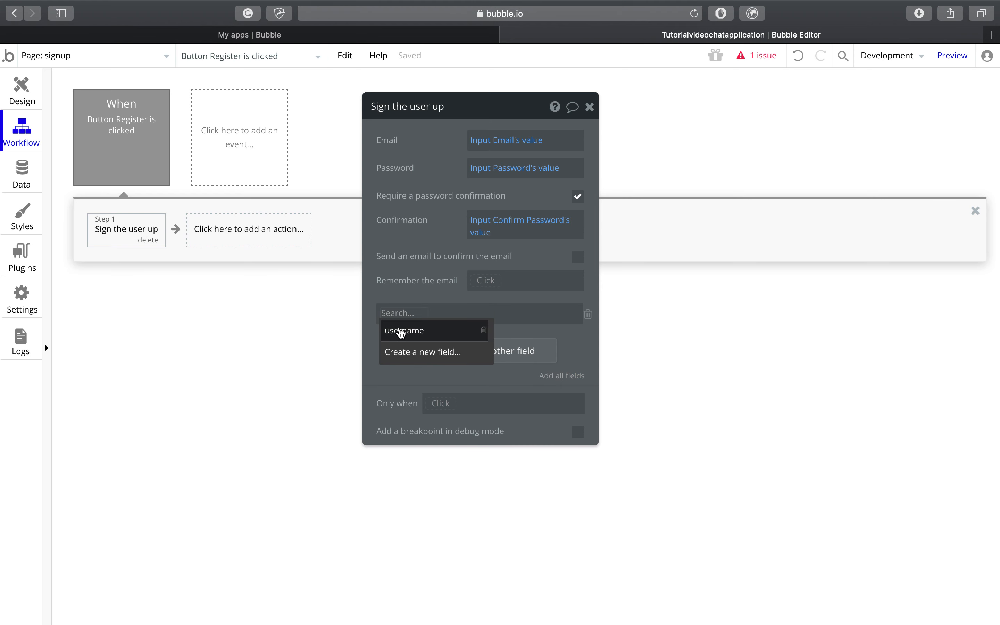
pyautogui.click(400, 331)
pyautogui.click(469, 313)
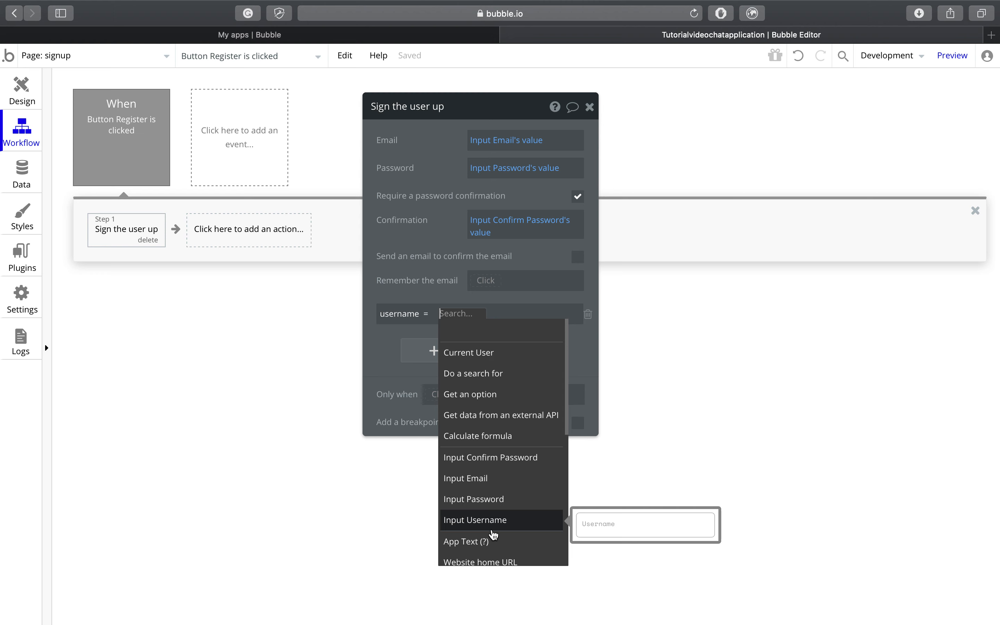
pyautogui.click(493, 531)
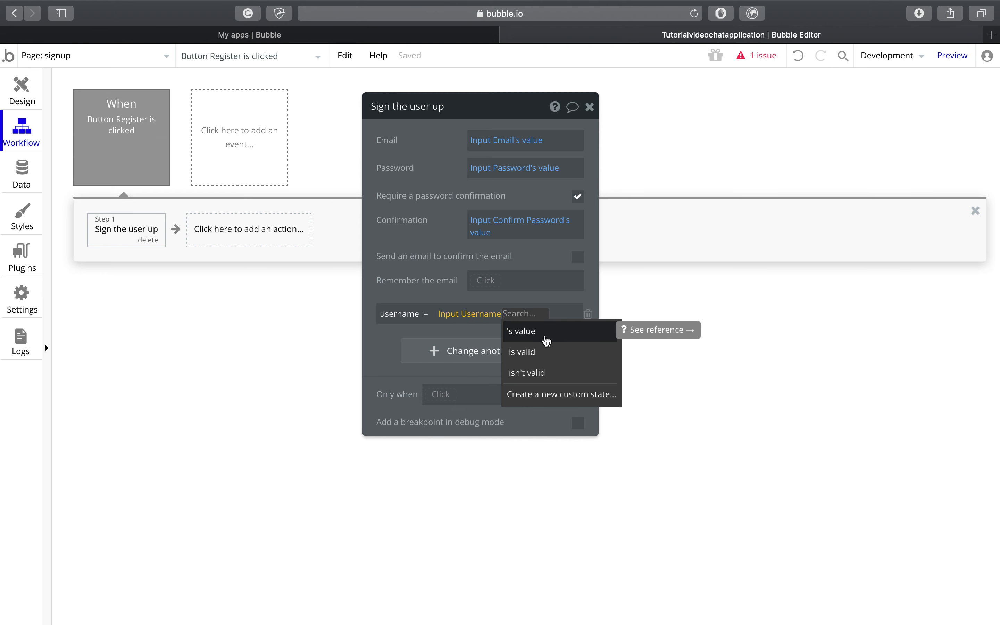
pyautogui.click(546, 339)
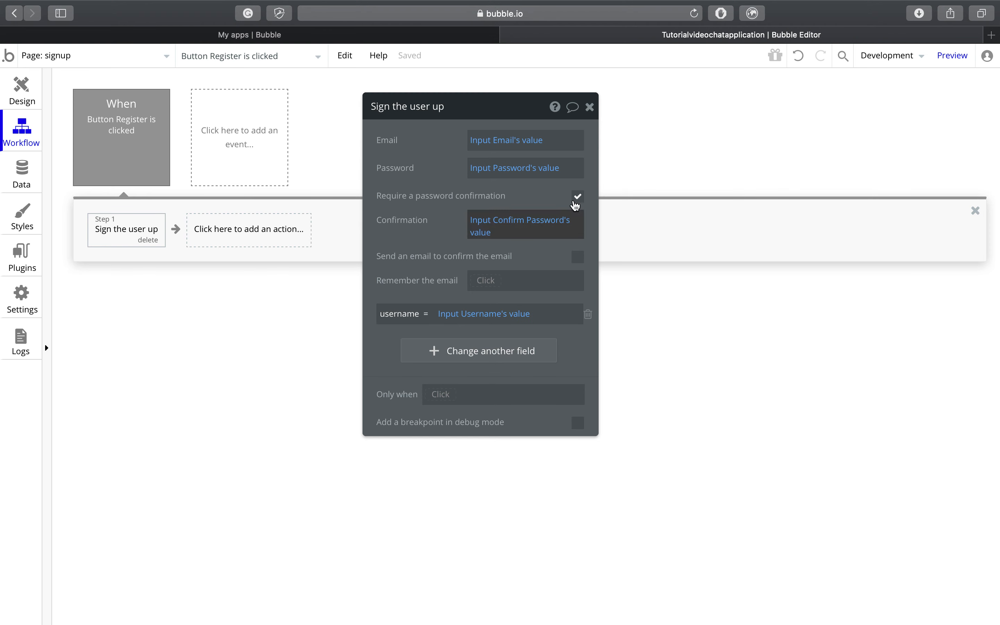
pyautogui.click(590, 107)
# Step: Add a Navigation > Go to page step with destination index after sign-up
pyautogui.click(310, 224)
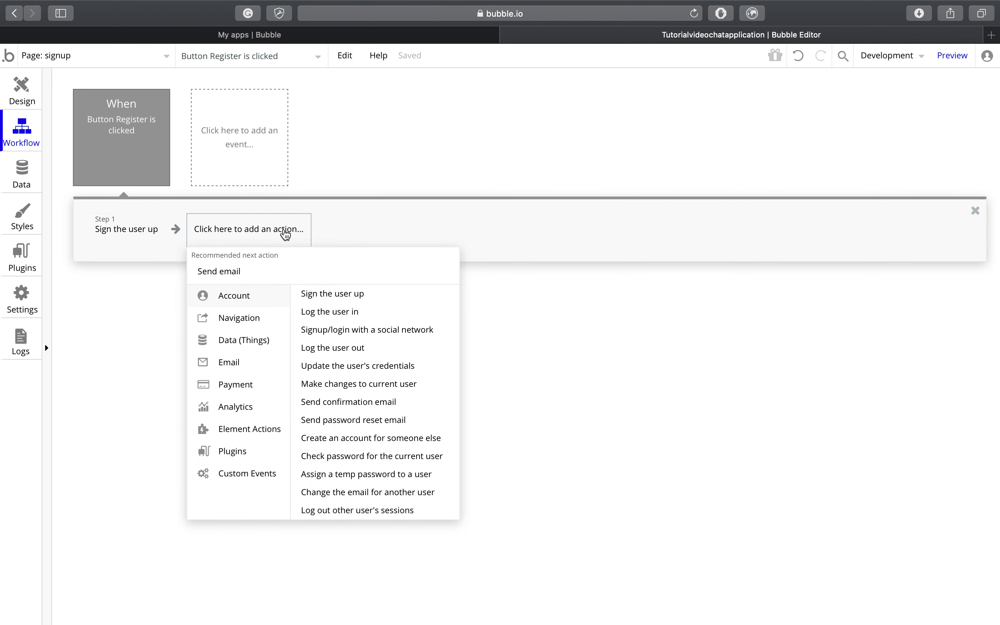
pyautogui.moveTo(262, 324)
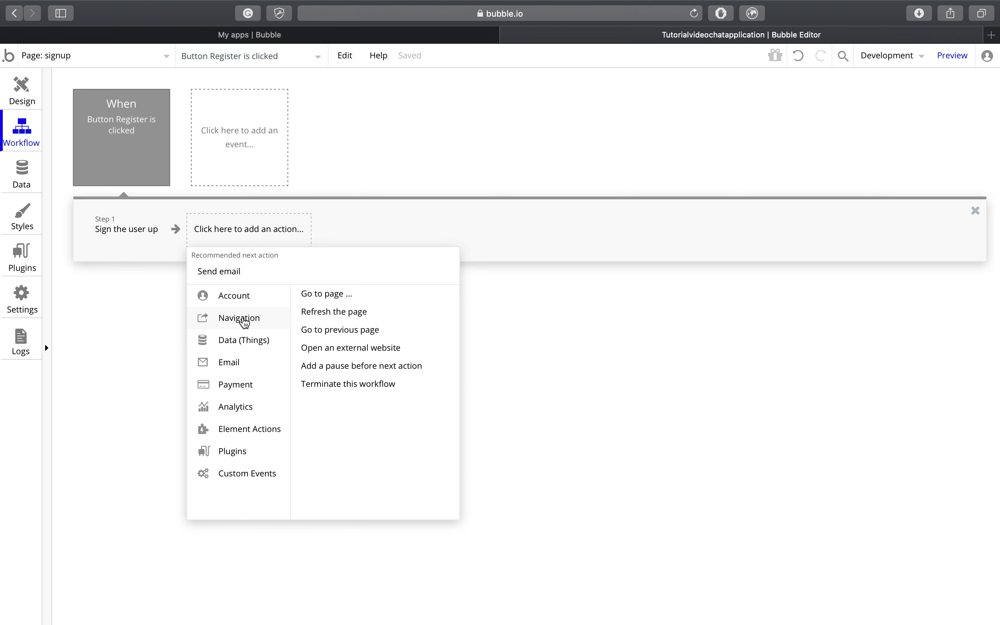
pyautogui.click(331, 294)
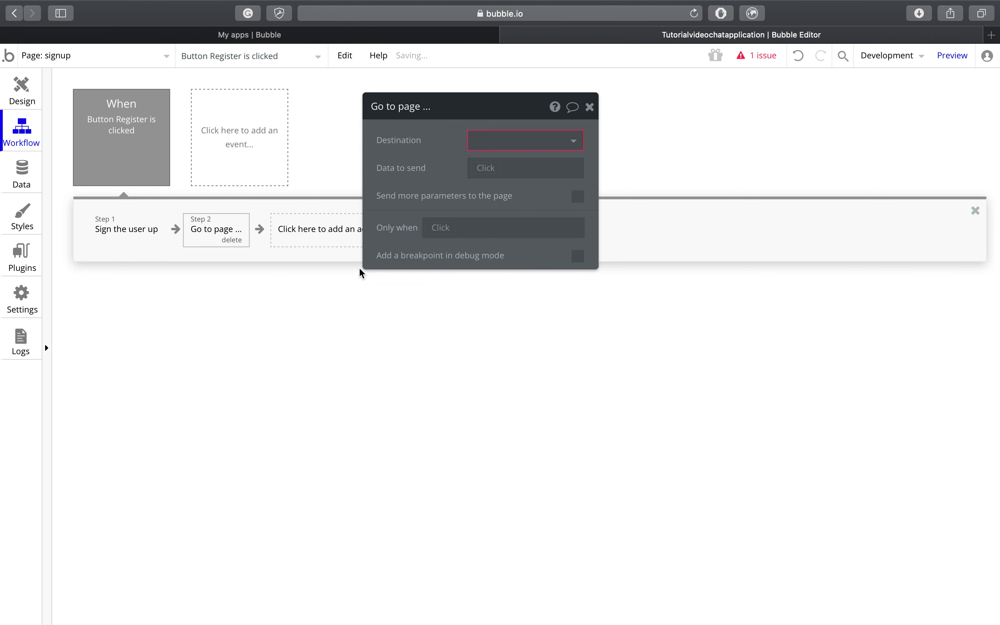
pyautogui.click(509, 145)
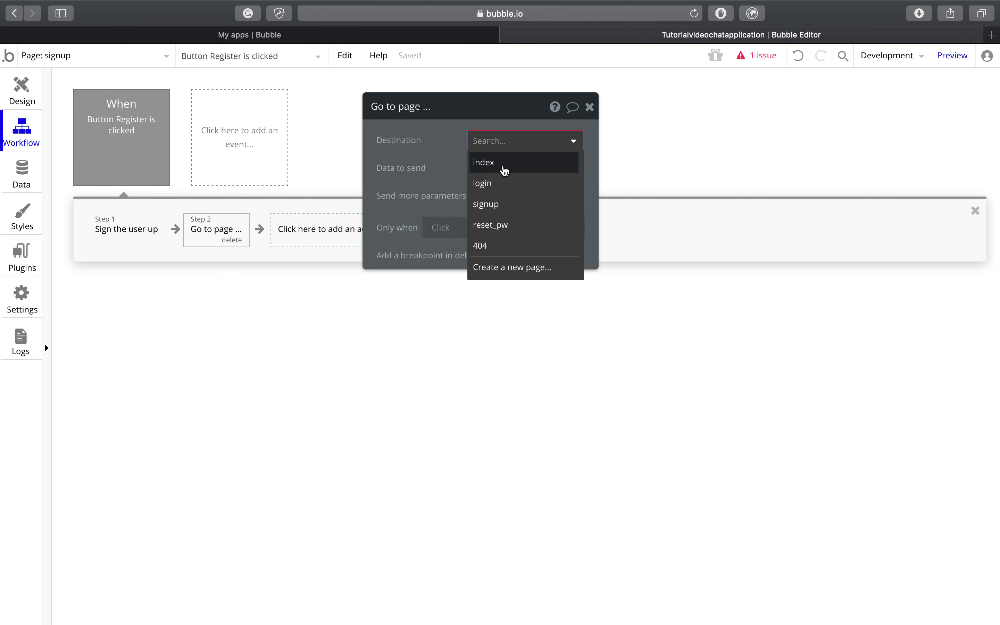
pyautogui.click(504, 171)
pyautogui.click(590, 109)
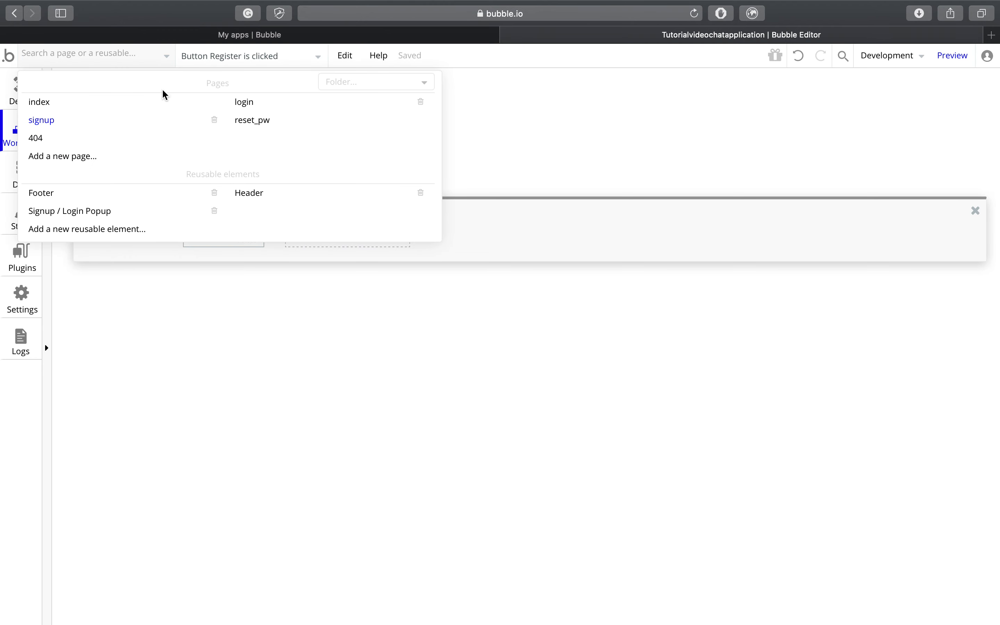
# Step: On the index page, add a 'User is logged out' event that goes to page signup
pyautogui.click(161, 102)
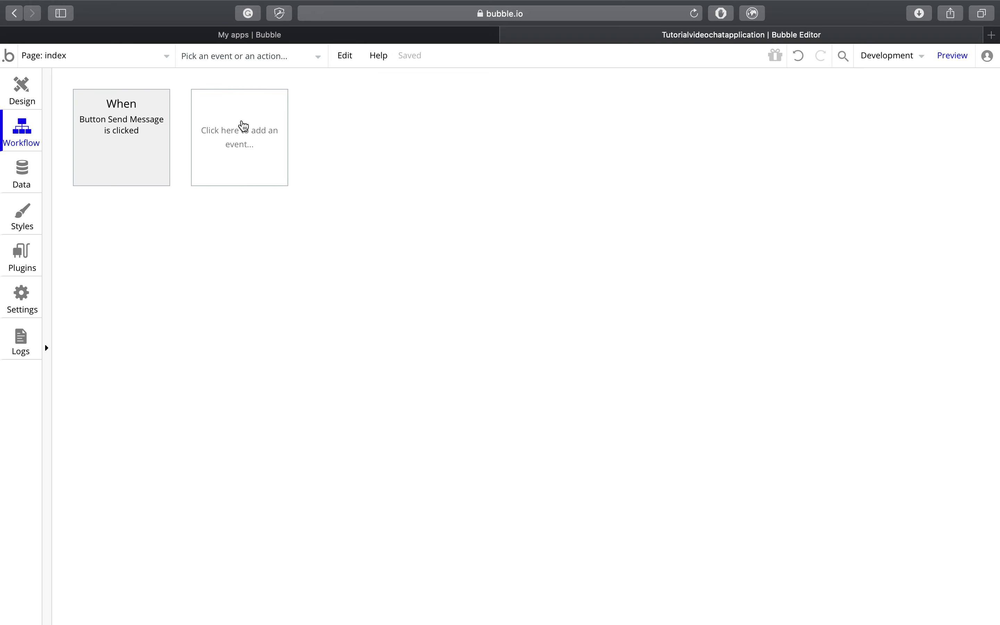
pyautogui.click(243, 126)
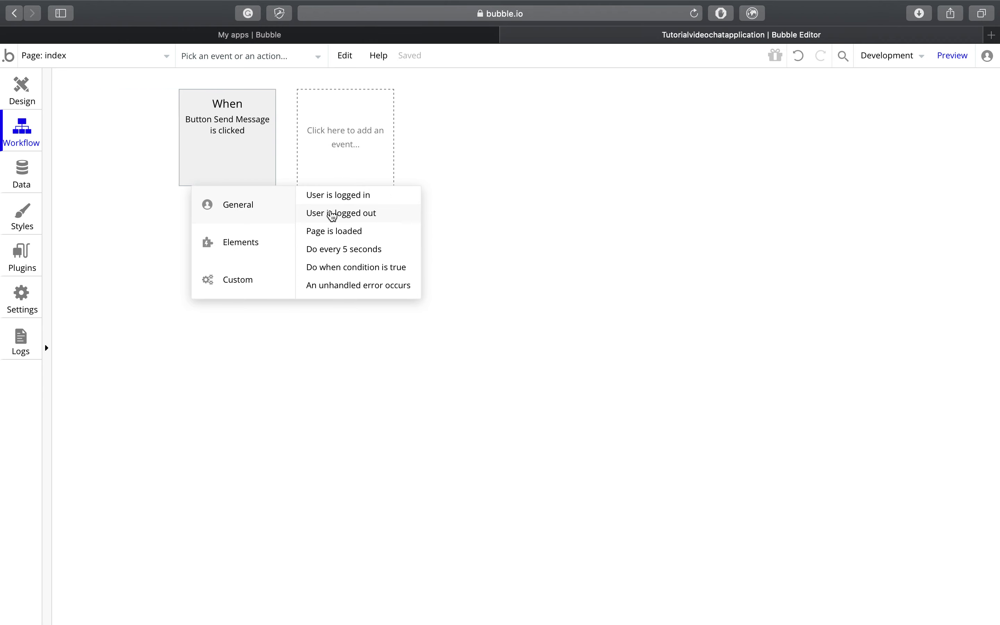
pyautogui.click(333, 214)
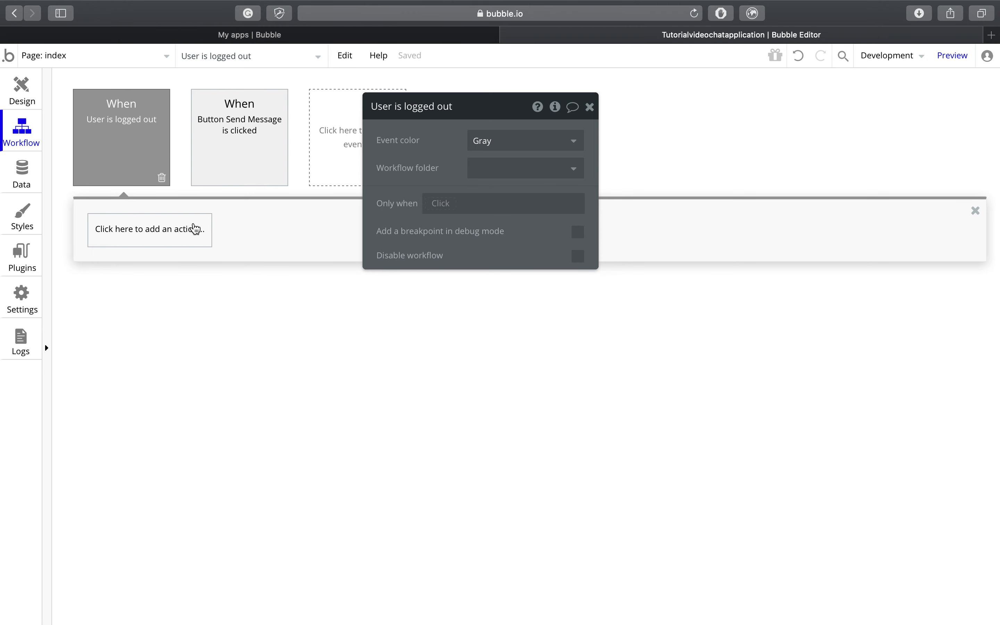
pyautogui.click(194, 230)
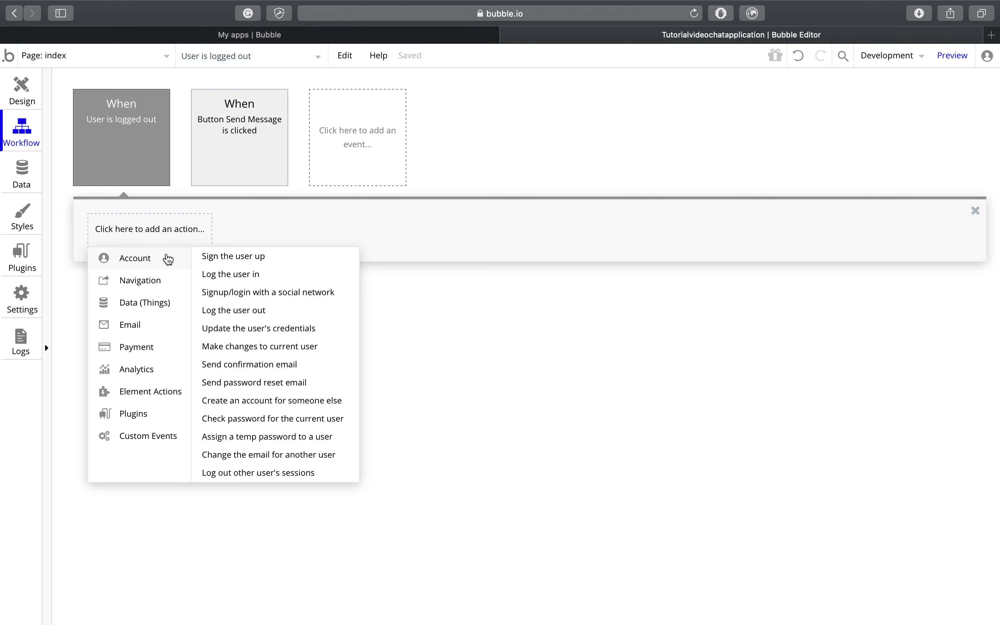
pyautogui.moveTo(160, 286)
pyautogui.click(243, 257)
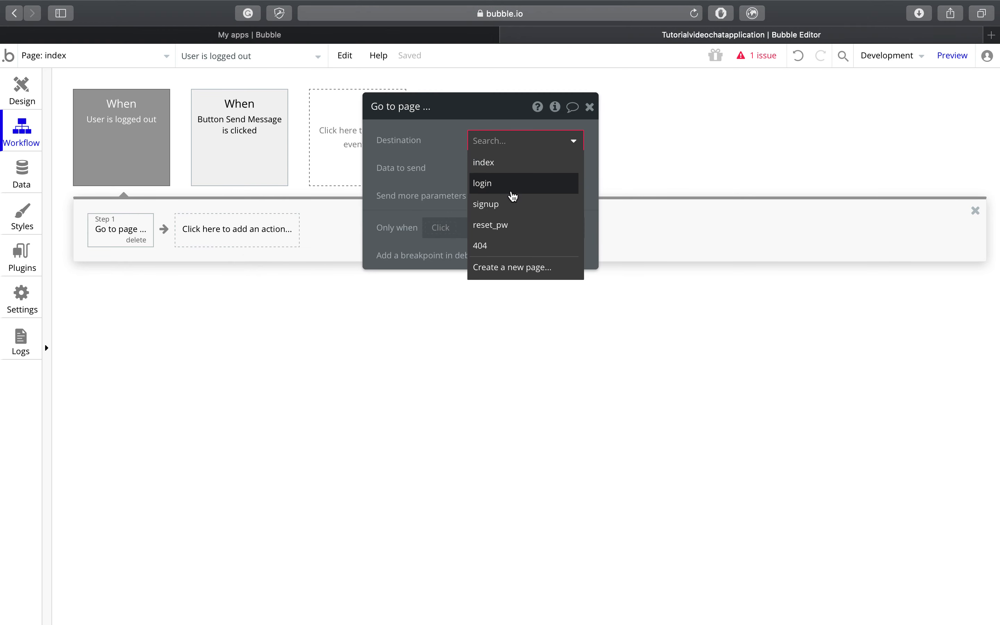
pyautogui.click(513, 204)
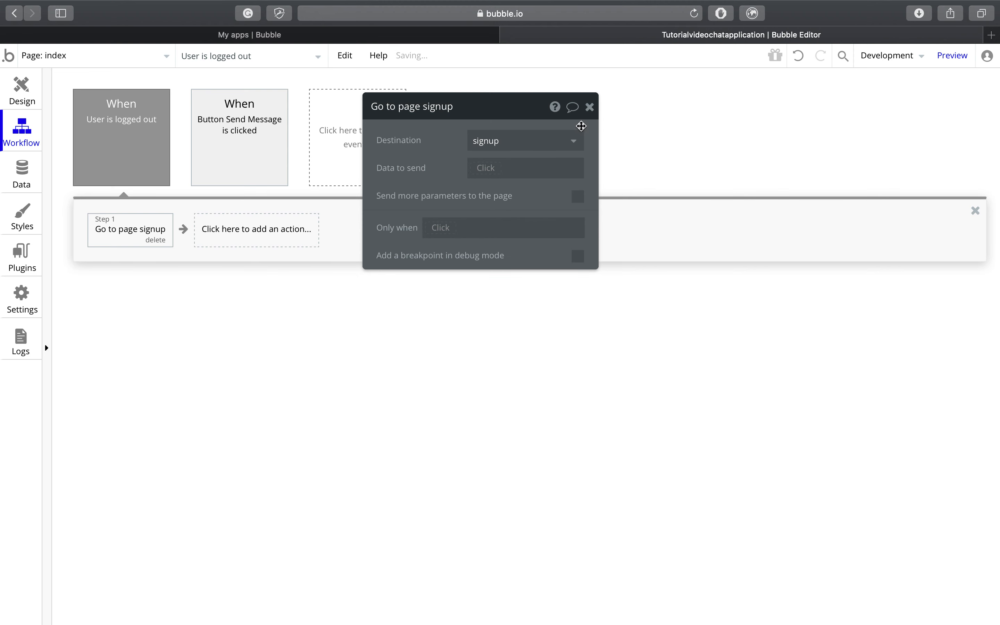
pyautogui.click(590, 107)
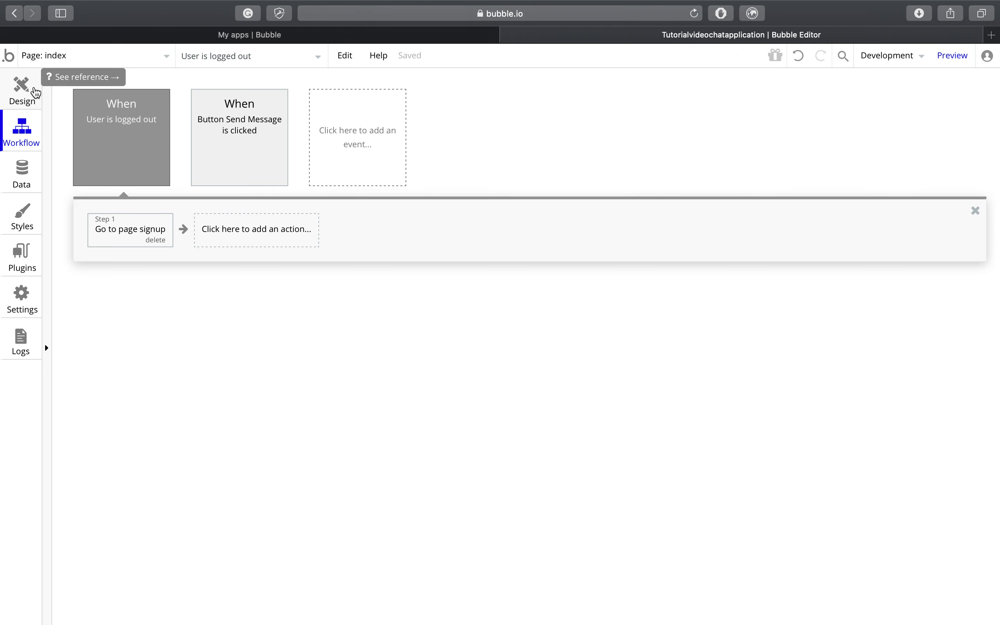
# Step: In Design, stretch the first cell's grey shape further left and make it slightly taller
pyautogui.click(27, 98)
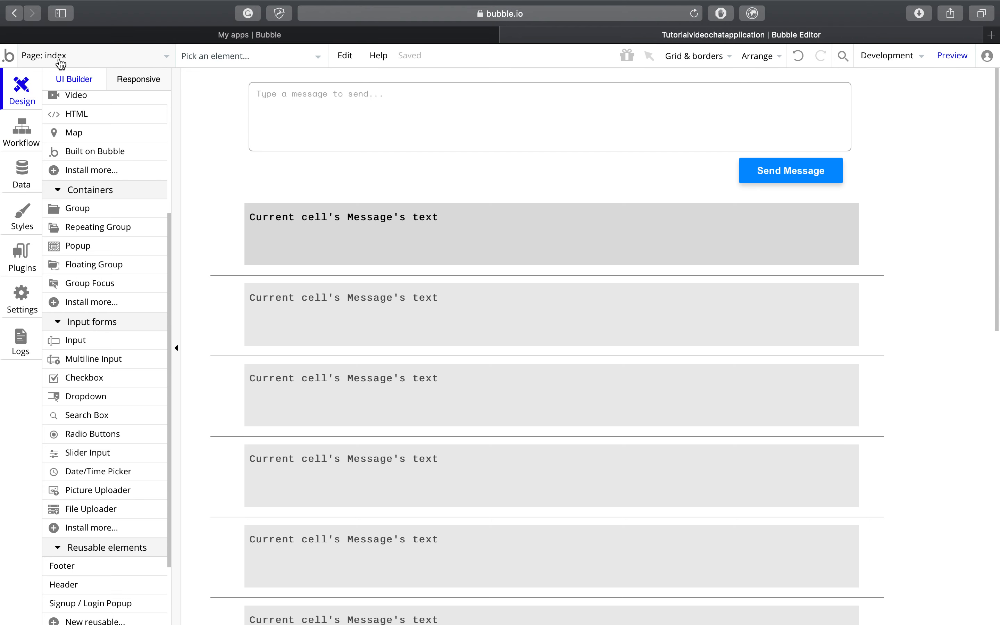
pyautogui.doubleClick(248, 239)
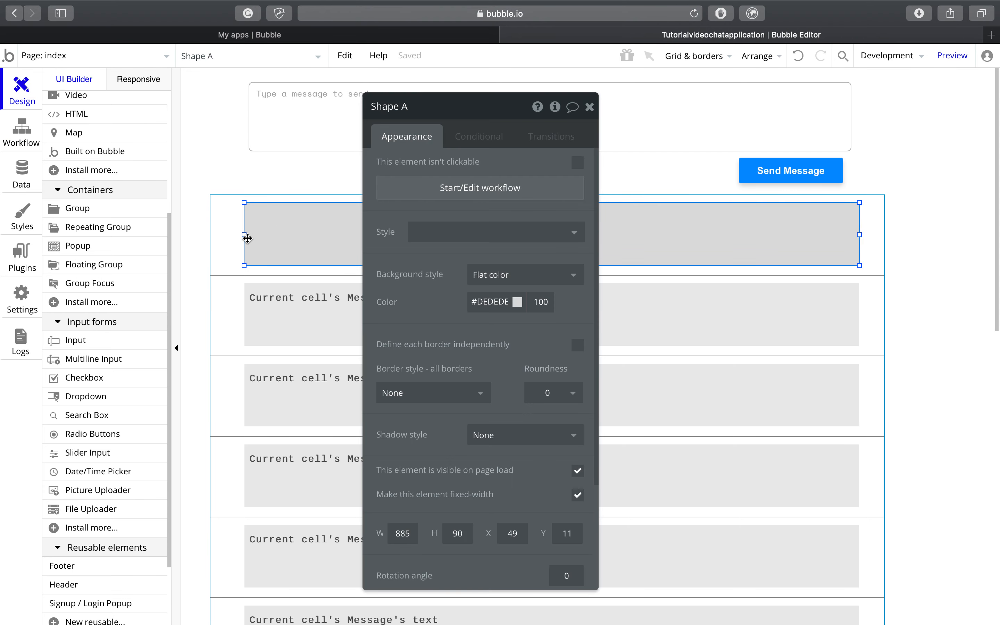
pyautogui.moveTo(248, 239); pyautogui.dragTo(224, 238)
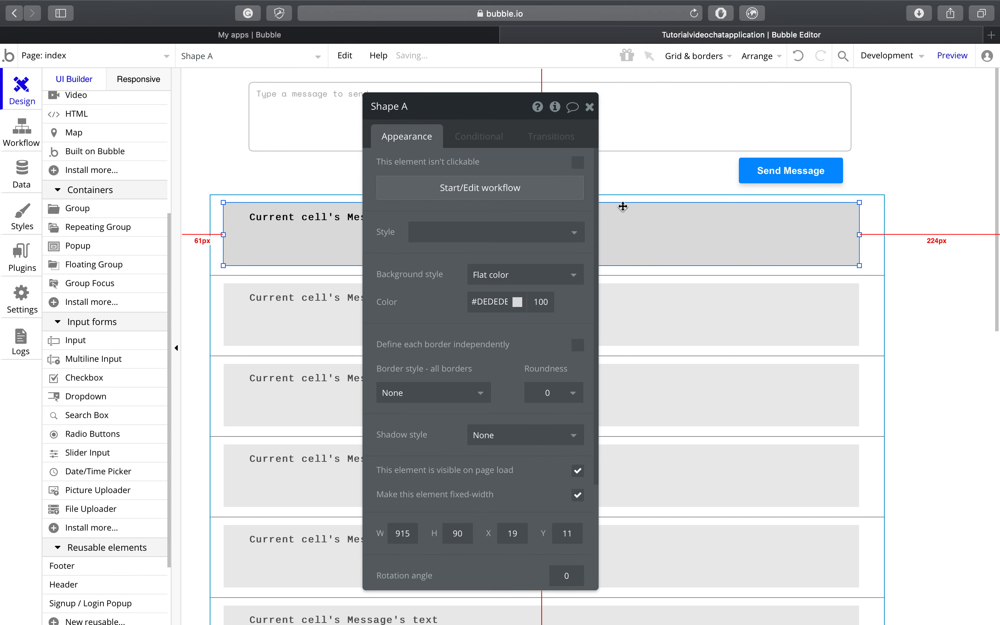
pyautogui.moveTo(513, 108); pyautogui.dragTo(709, 147)
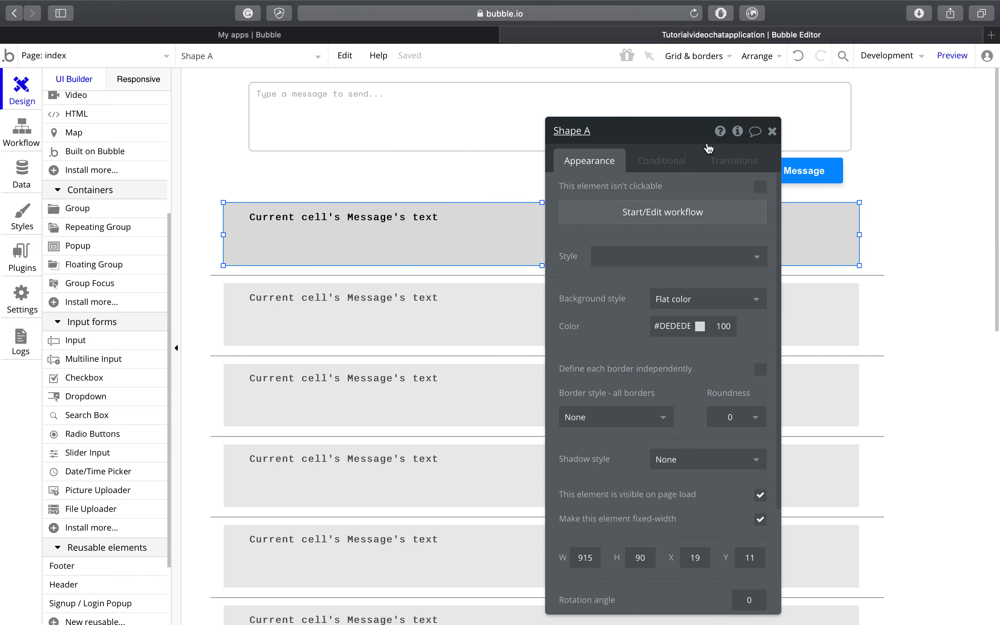
pyautogui.moveTo(542, 266)
pyautogui.mouseDown()
pyautogui.moveTo(551, 273)
pyautogui.moveTo(542, 268)
pyautogui.mouseUp()
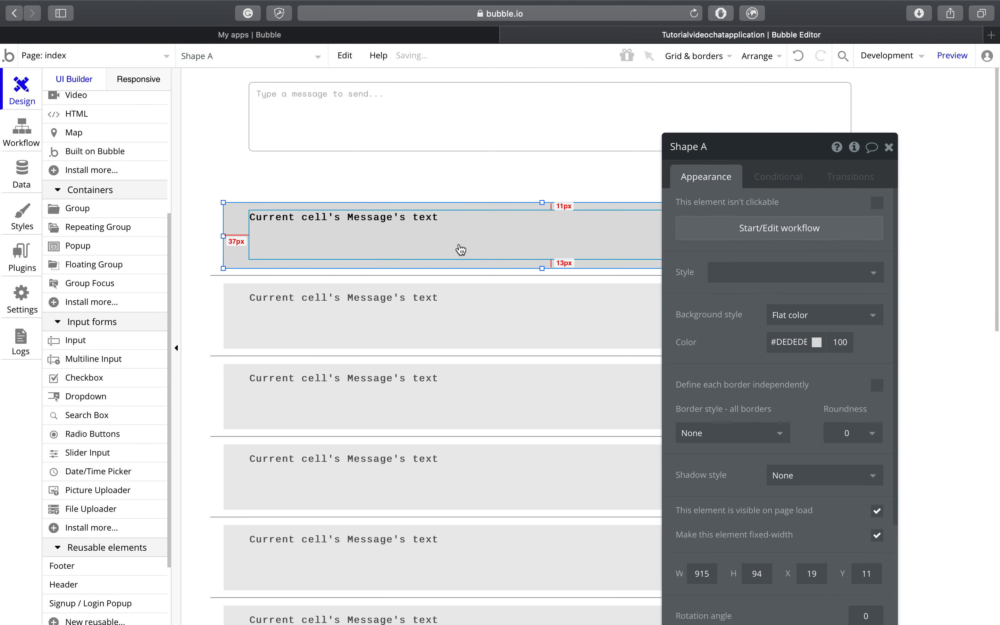
# Step: Shift the message text left, place its duplicate above it, and adjust the copy's height
pyautogui.moveTo(461, 250); pyautogui.dragTo(438, 250)
pyautogui.moveTo(530, 215); pyautogui.dragTo(529, 221)
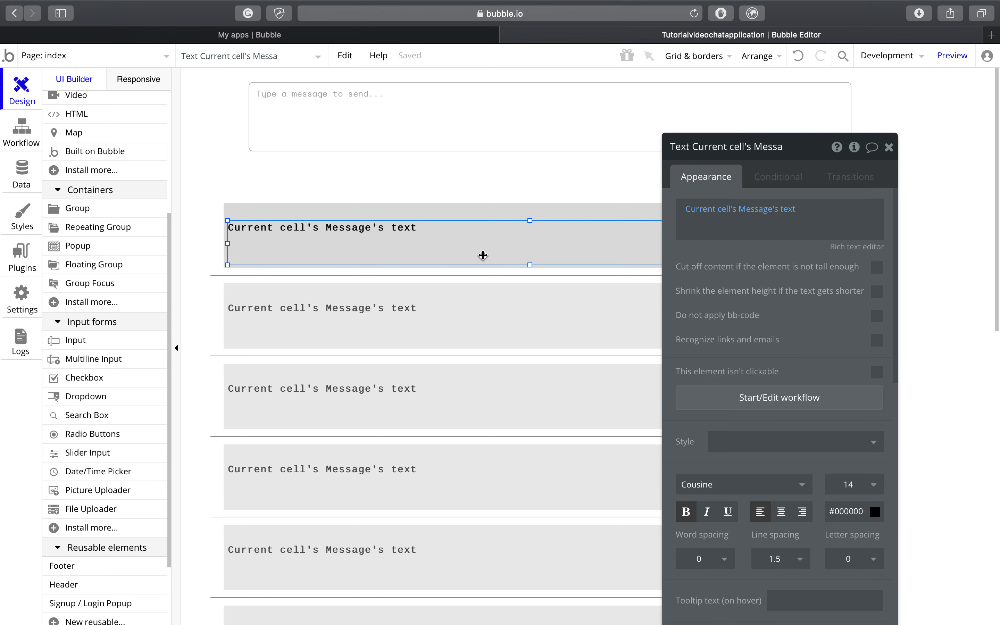
pyautogui.moveTo(483, 255); pyautogui.dragTo(475, 230)
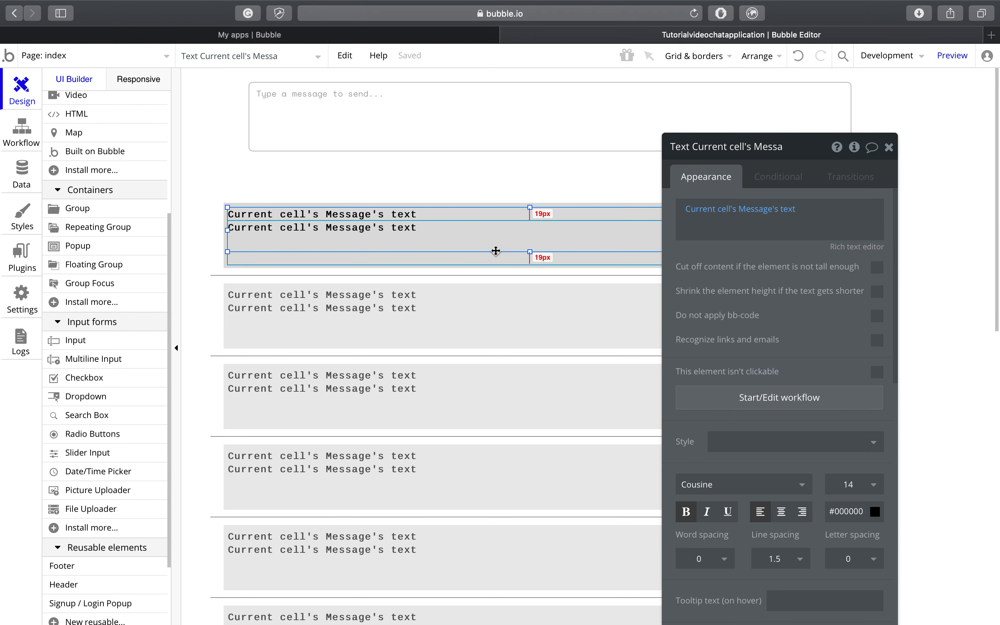
pyautogui.click(375, 260)
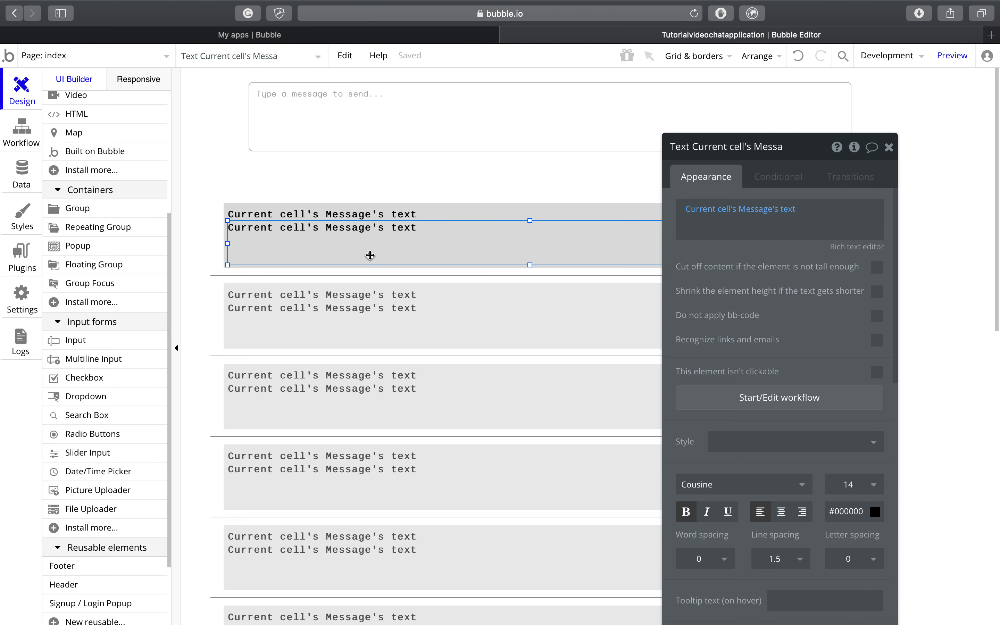
pyautogui.click(409, 217)
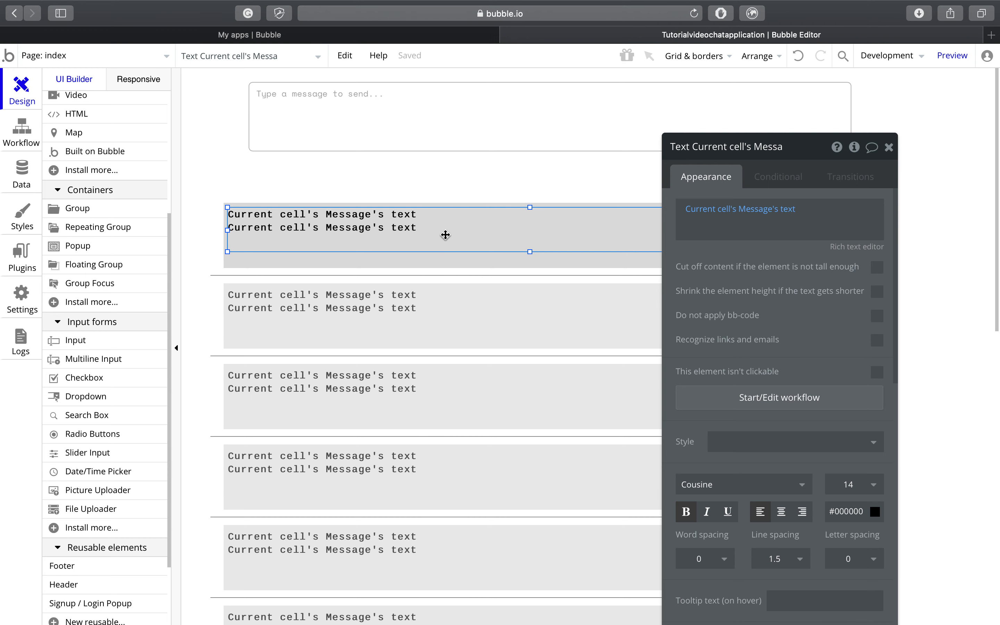
pyautogui.moveTo(530, 252); pyautogui.dragTo(520, 215)
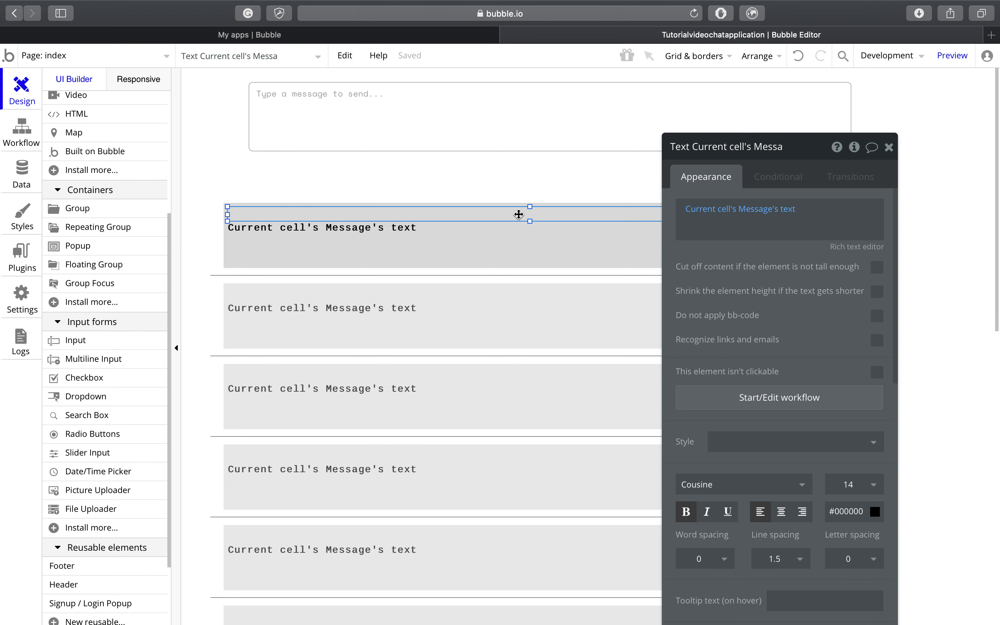
# Step: Set the upper text element's font size to 12 and trim its top edge
pyautogui.click(855, 485)
pyautogui.scroll(-2, 860, 563)
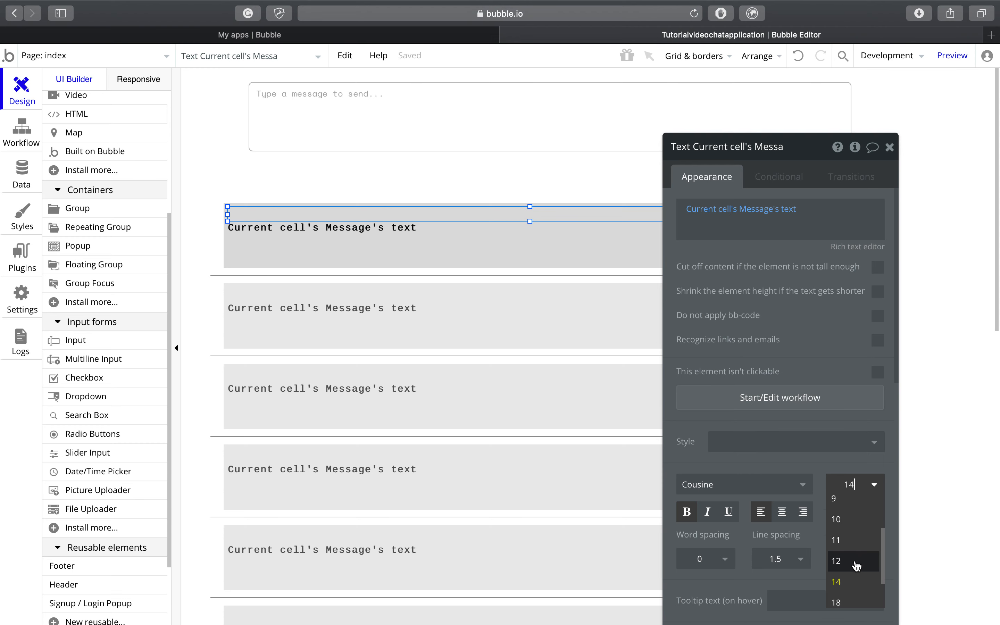
pyautogui.click(856, 563)
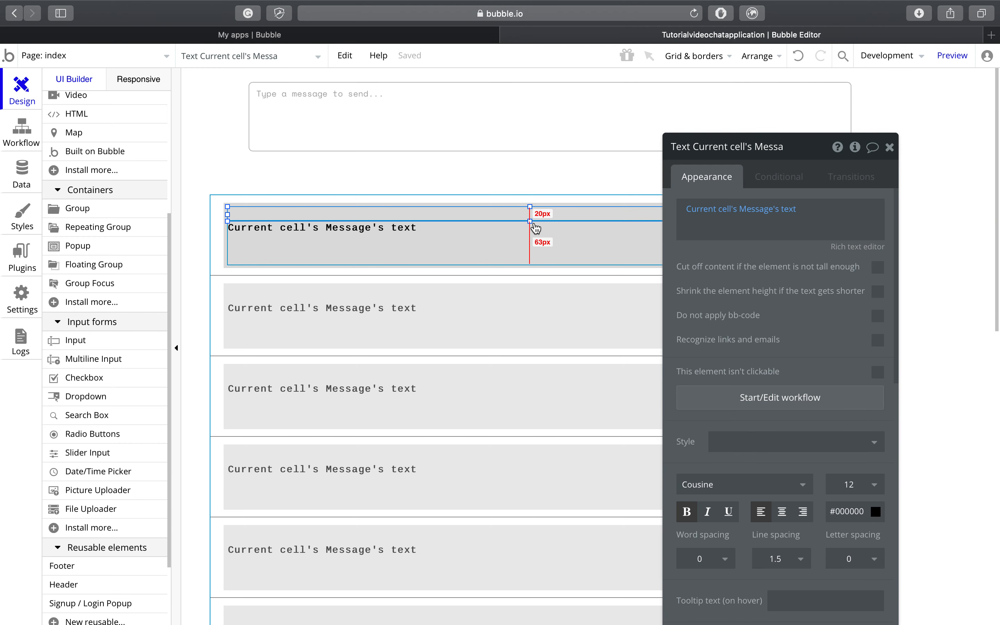
pyautogui.moveTo(530, 207); pyautogui.dragTo(531, 202)
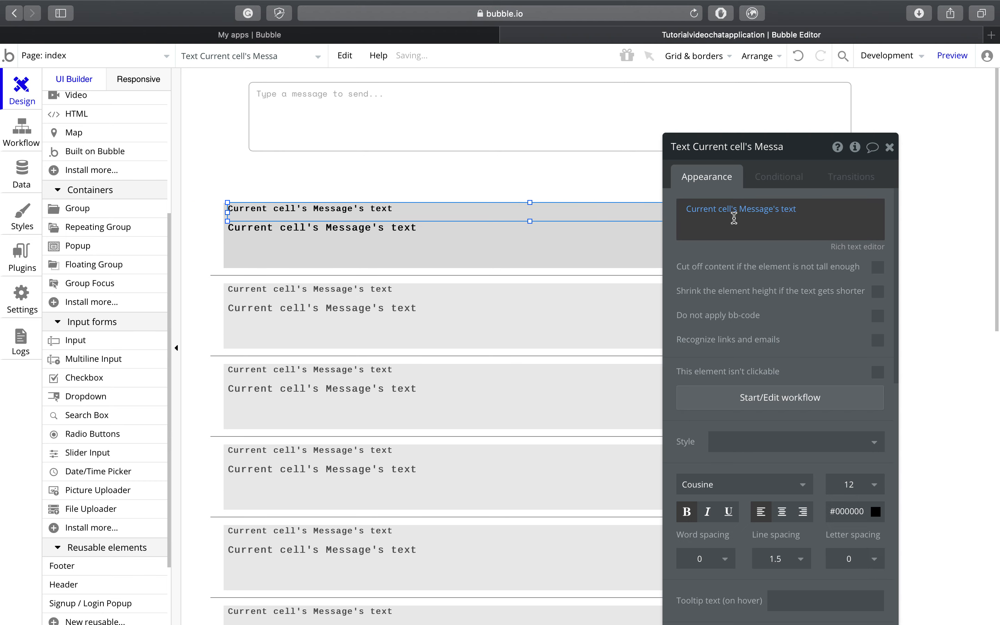
# Step: Change the header text to Current cell's Message's Creator's username, then nudge the grey shape
pyautogui.moveTo(722, 213)
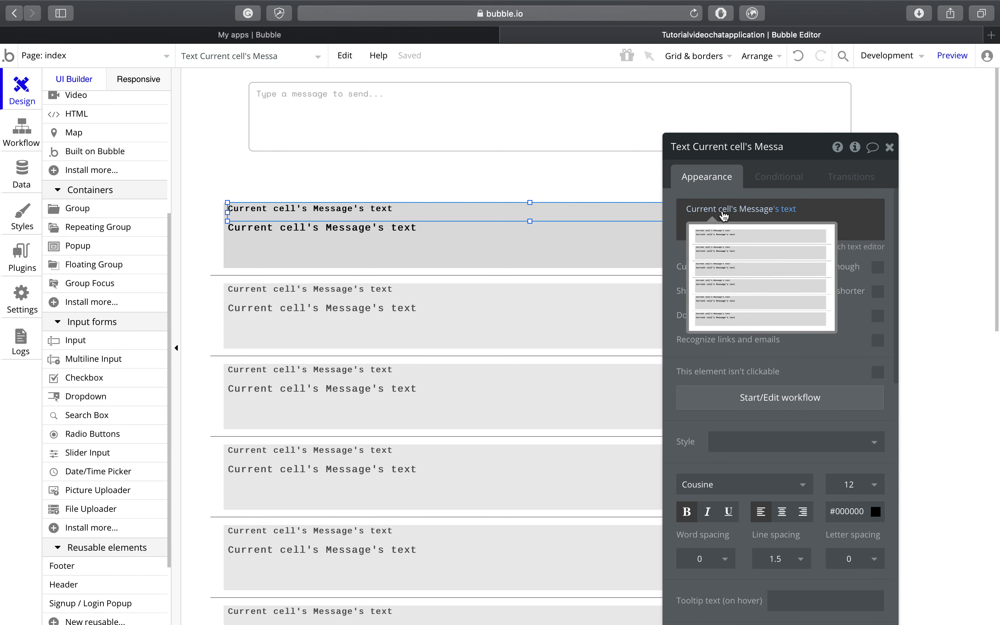
pyautogui.click(781, 210)
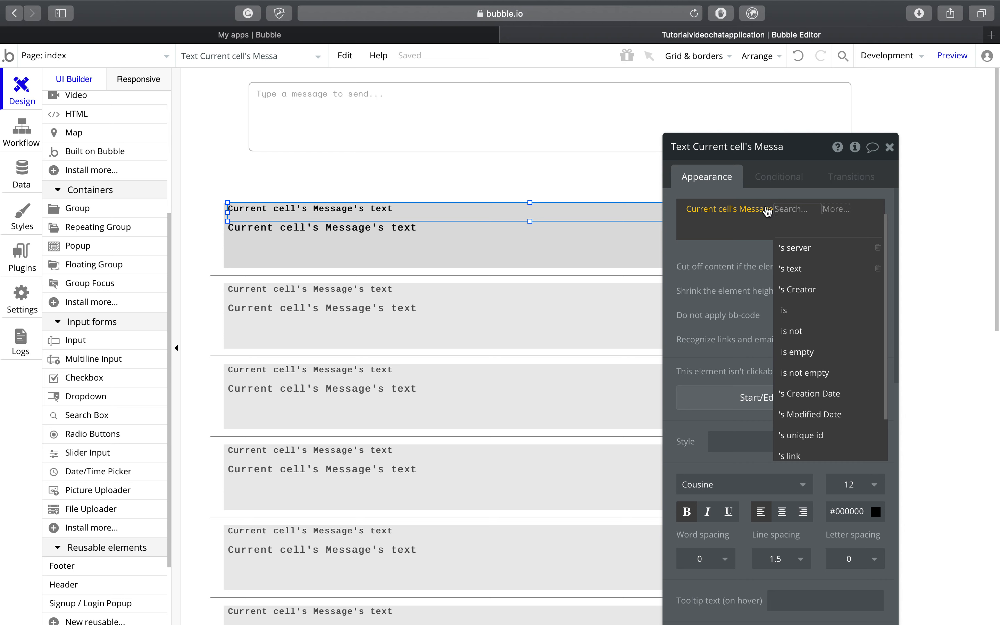
pyautogui.click(802, 289)
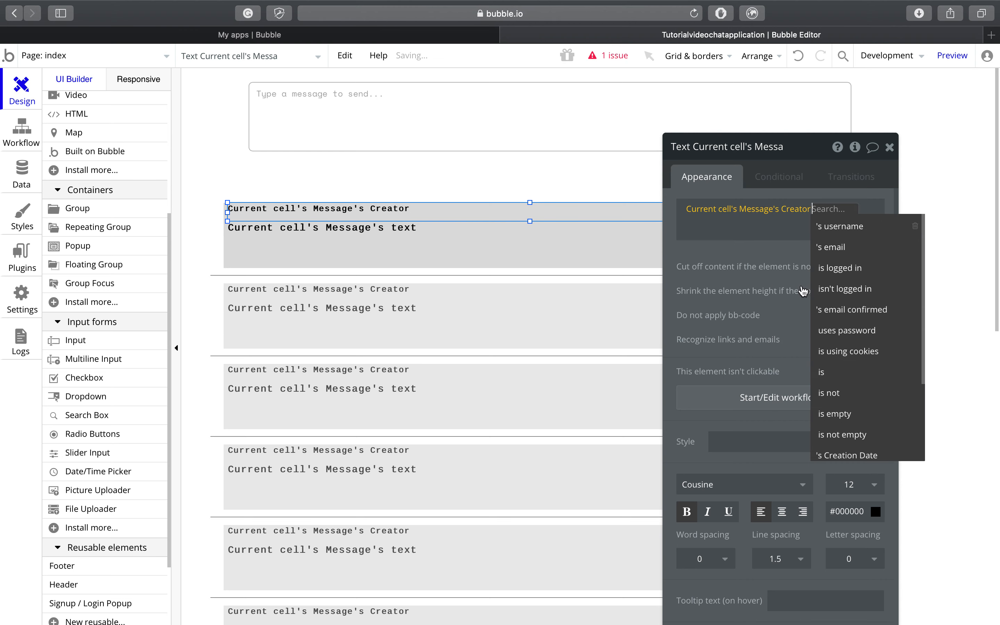
pyautogui.click(840, 234)
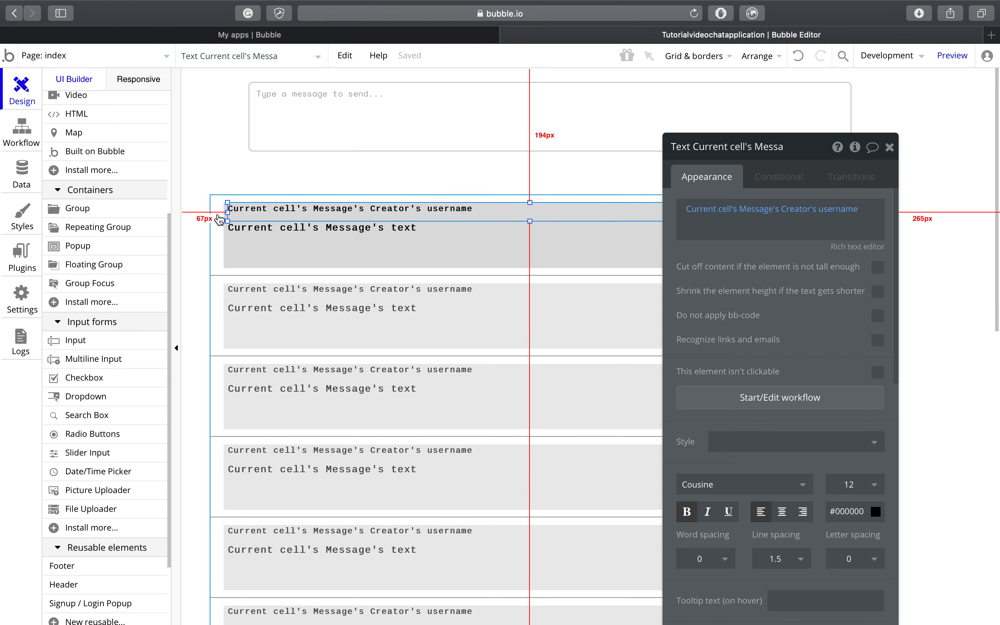
pyautogui.moveTo(282, 266); pyautogui.dragTo(335, 250)
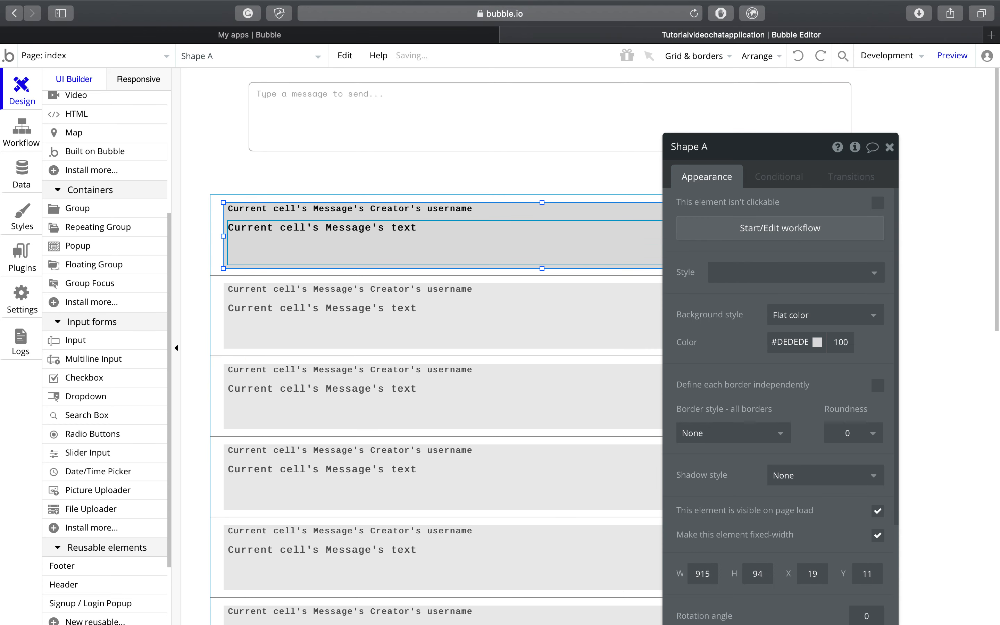
pyautogui.click(216, 212)
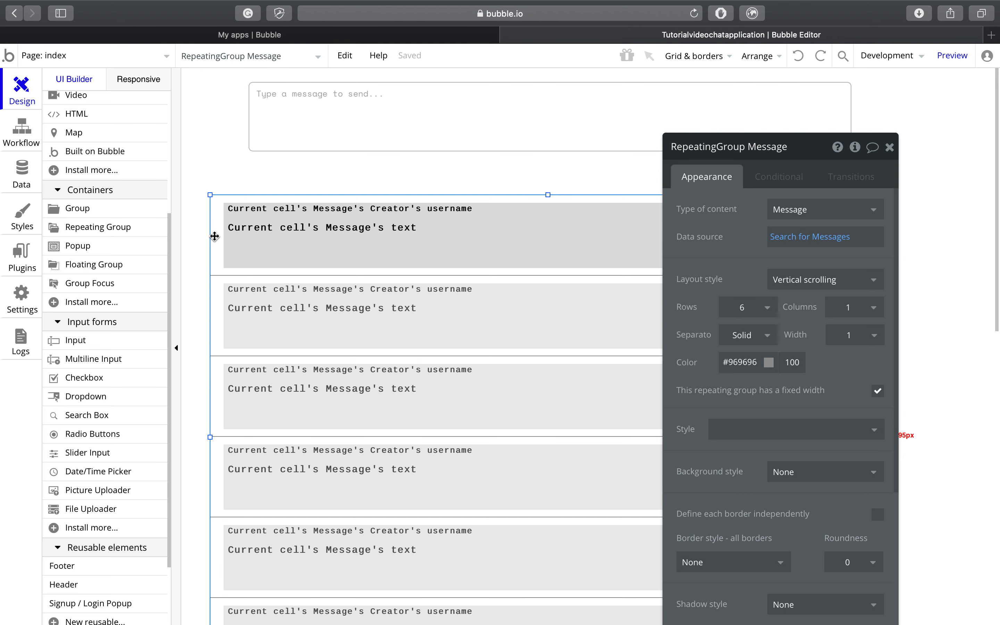
pyautogui.click(306, 215)
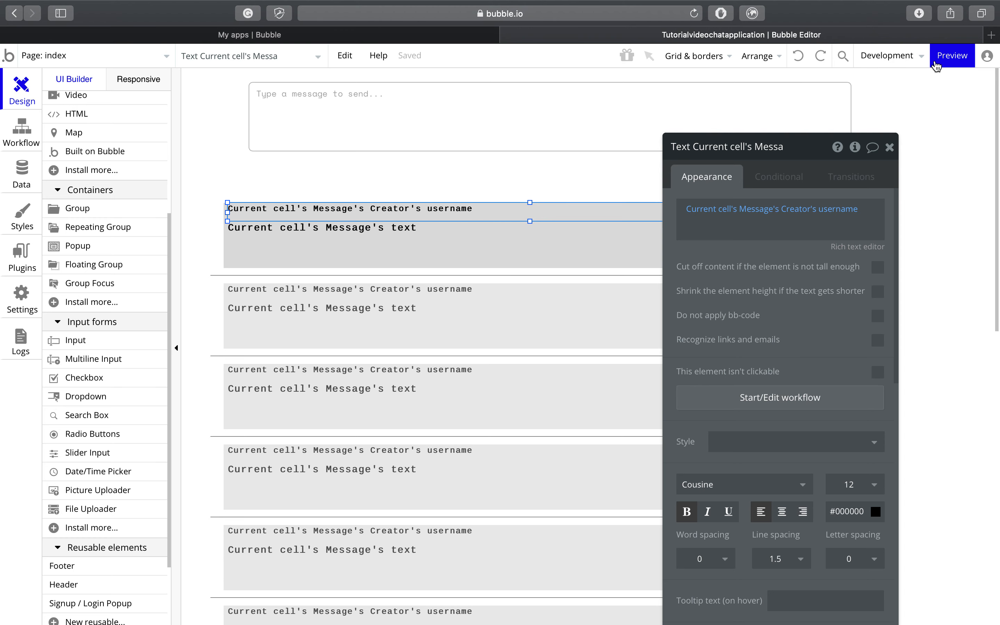
pyautogui.moveTo(946, 63)
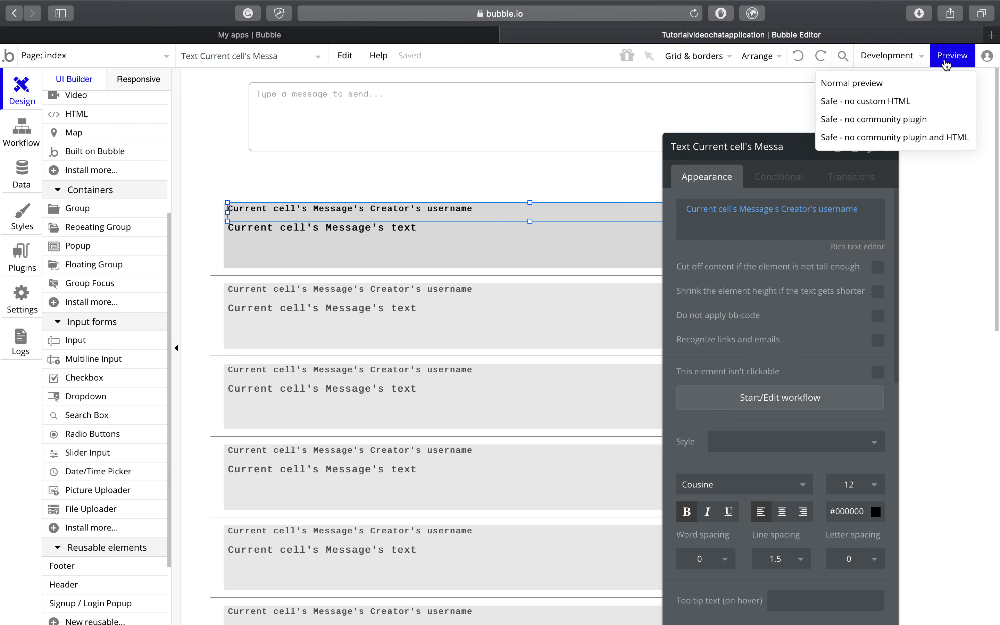
# Step: Launch the app preview, then view the index page's 'When User is logged out' redirect in Workflow
pyautogui.click(946, 62)
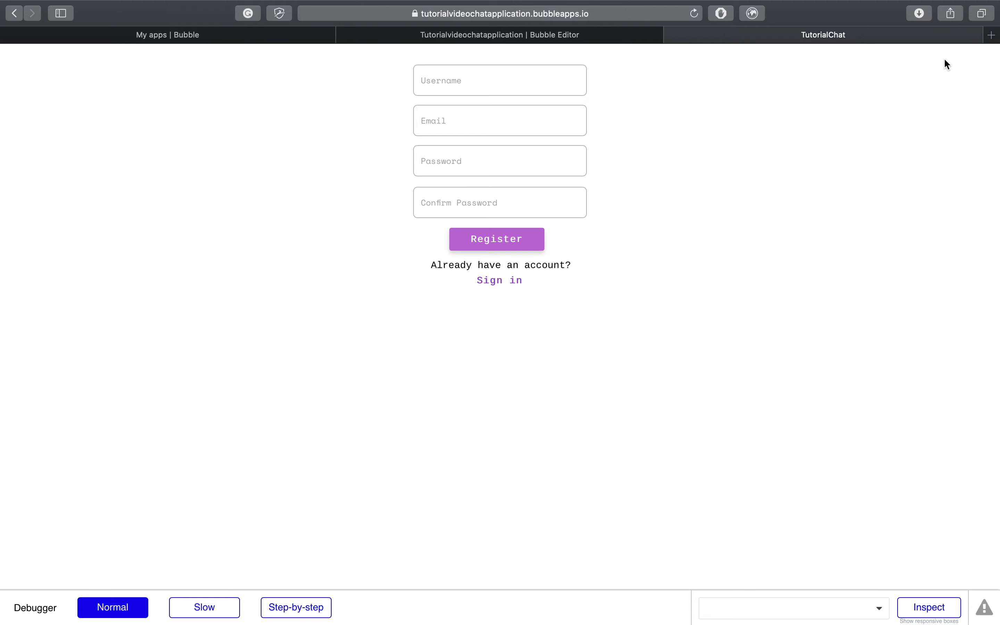
pyautogui.click(637, 39)
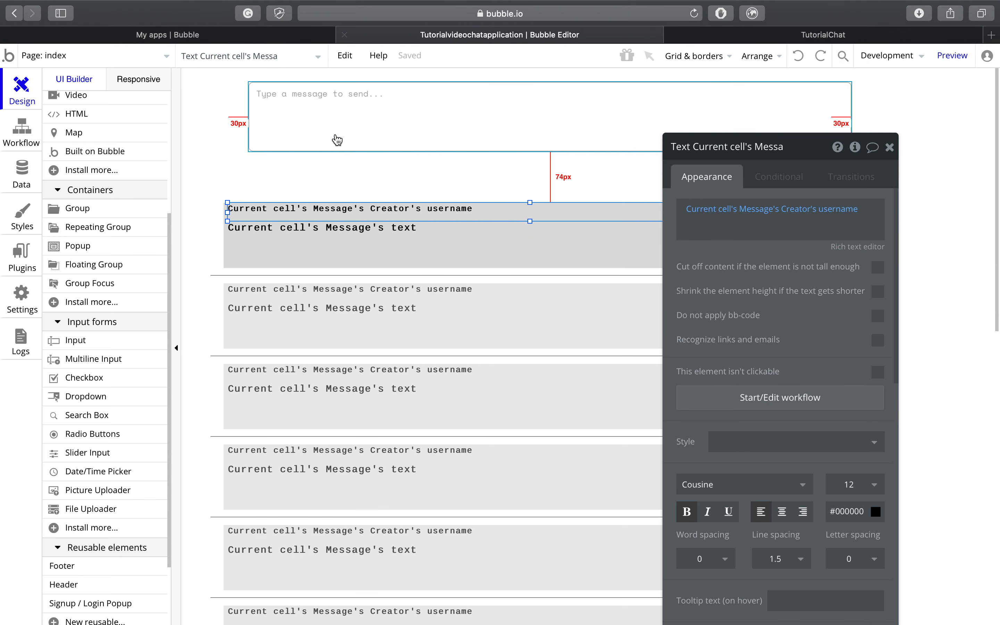
pyautogui.click(32, 141)
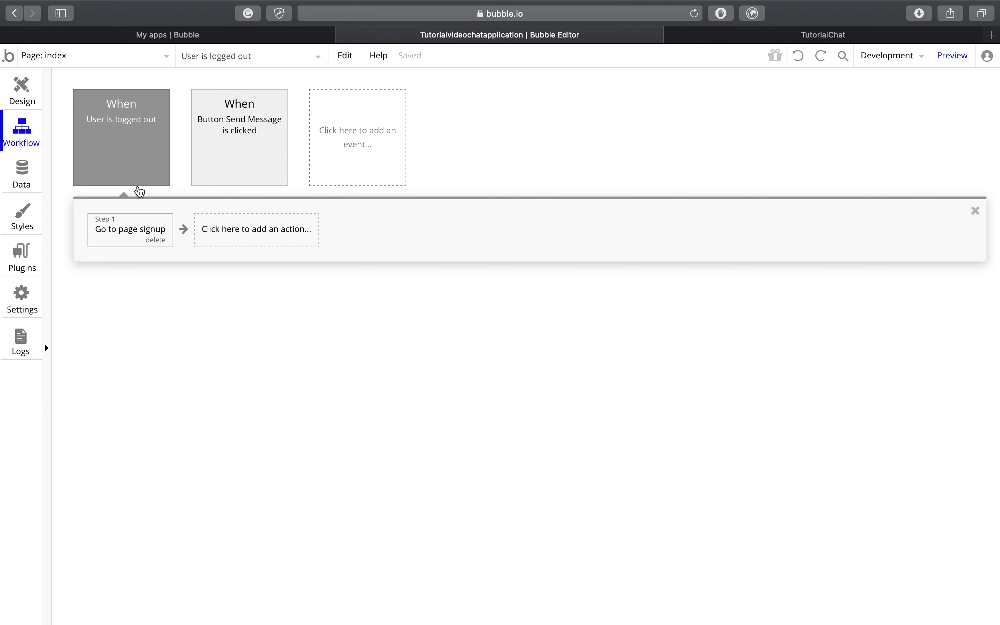
# Step: On the previewed signup page, enter a username, e-mail address and matching password twice, then Register
pyautogui.click(760, 31)
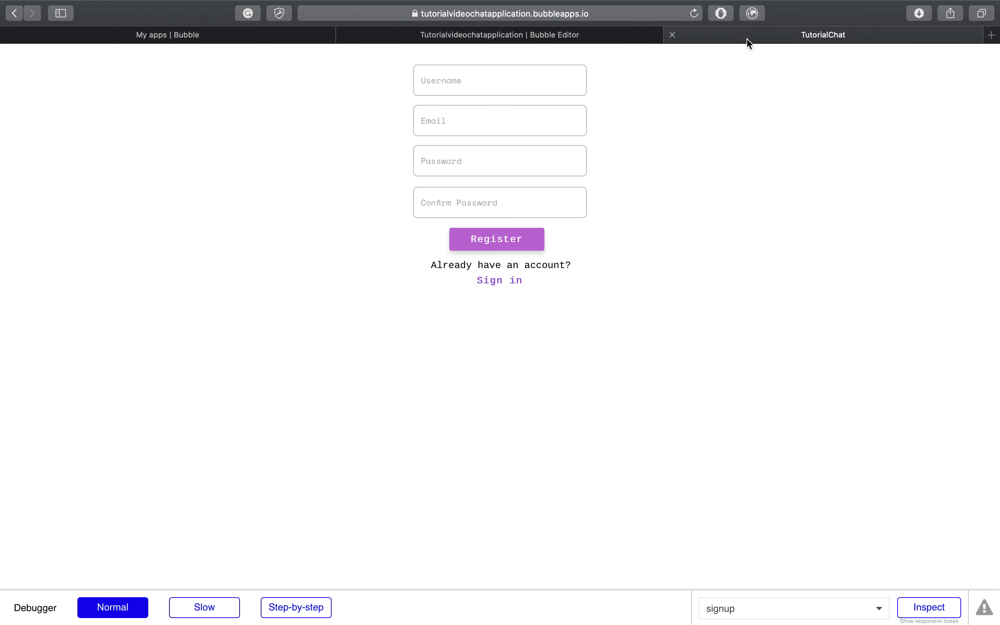
pyautogui.click(543, 91)
pyautogui.write('KopyKat64')
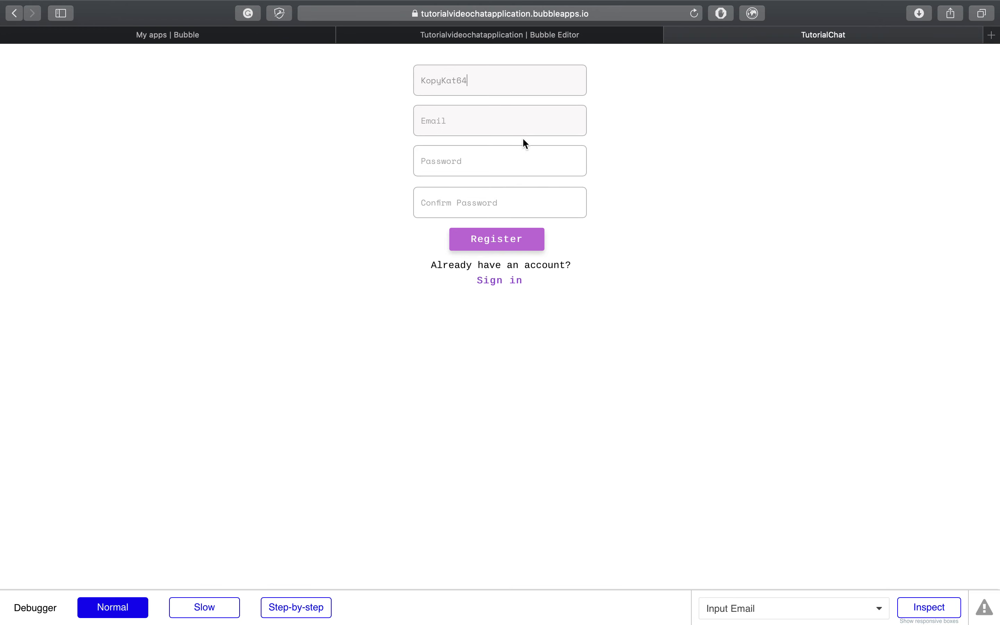
pyautogui.click(524, 120)
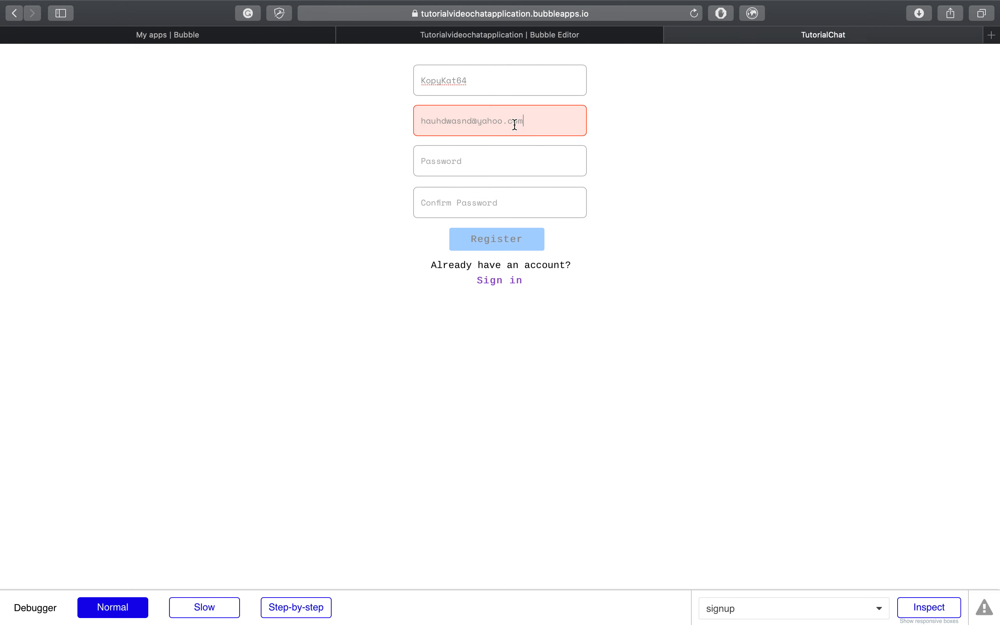
pyautogui.click(486, 160)
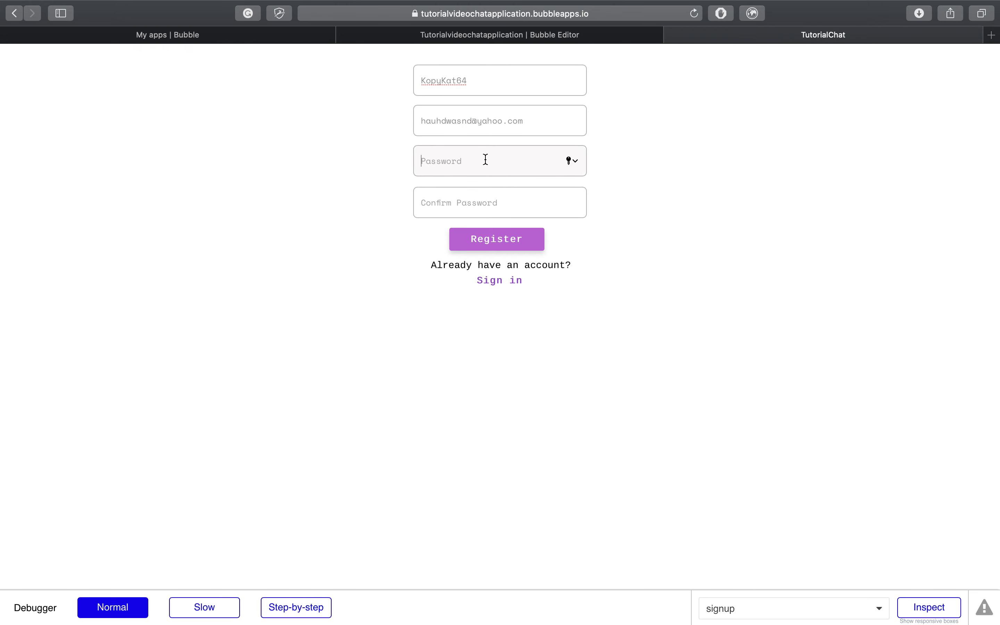
pyautogui.write('••')
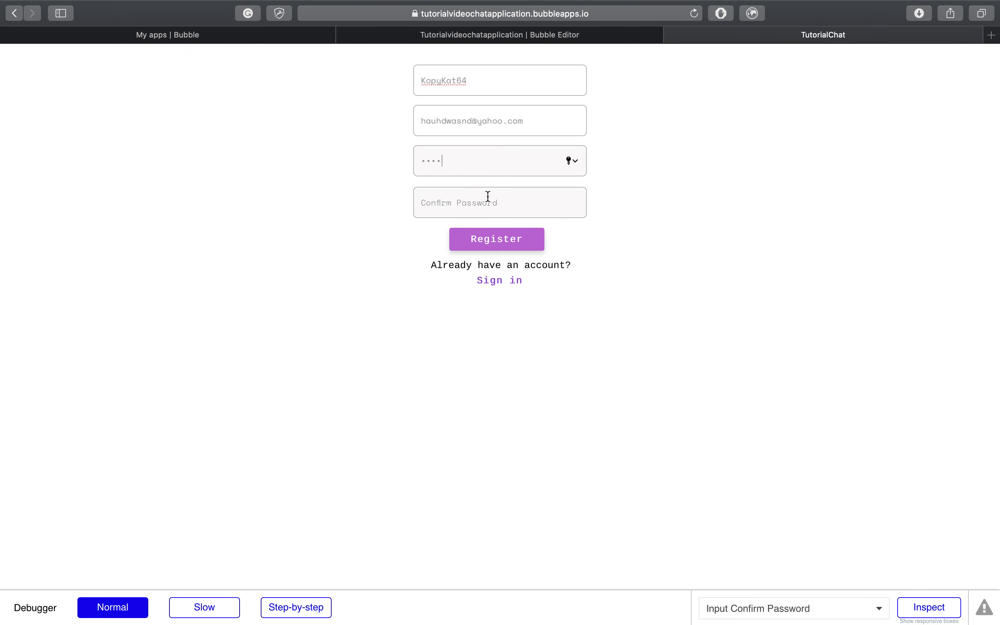
pyautogui.click(488, 207)
pyautogui.write('••')
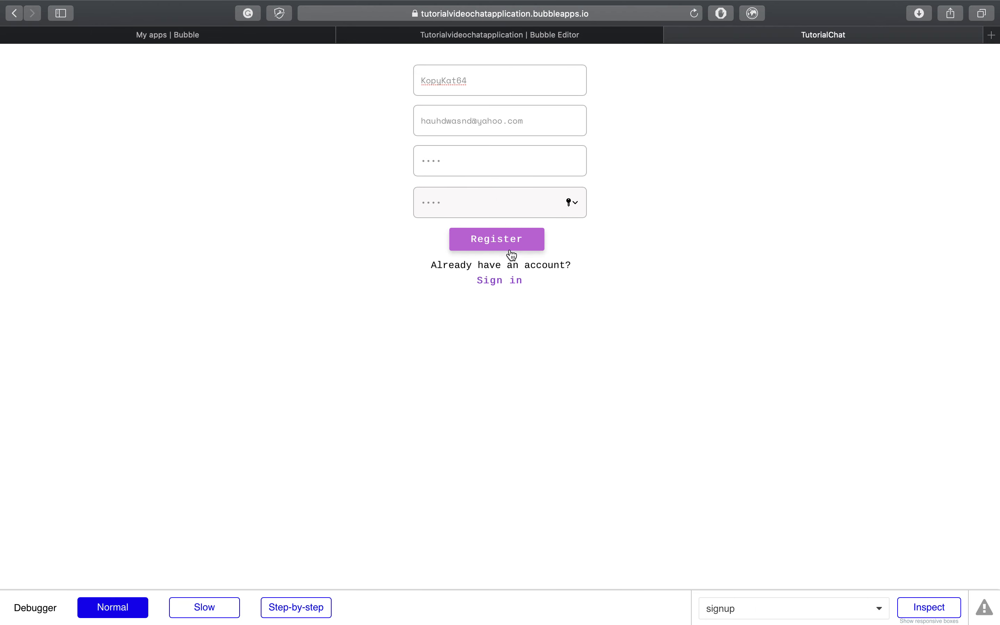
pyautogui.click(523, 250)
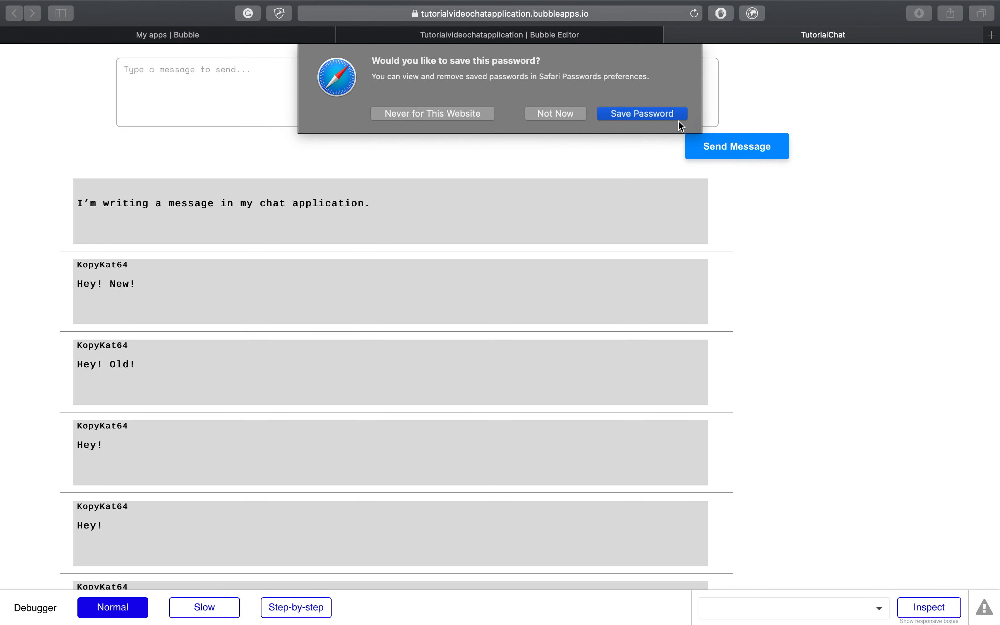
# Step: Save the password in the browser and send a 'Hey!' message to the chat
pyautogui.click(678, 117)
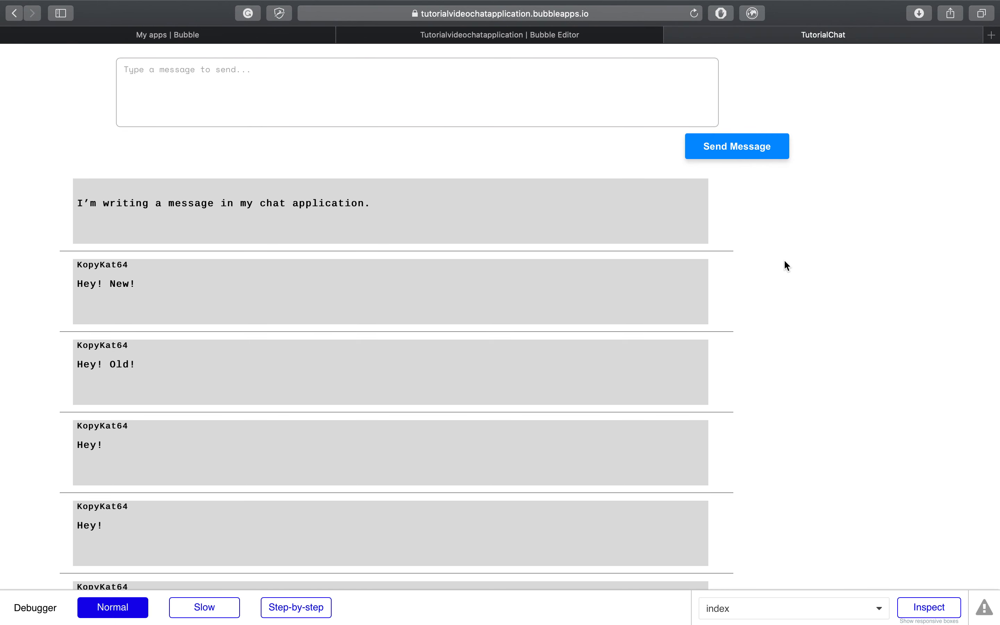
pyautogui.scroll(-5, 785, 261)
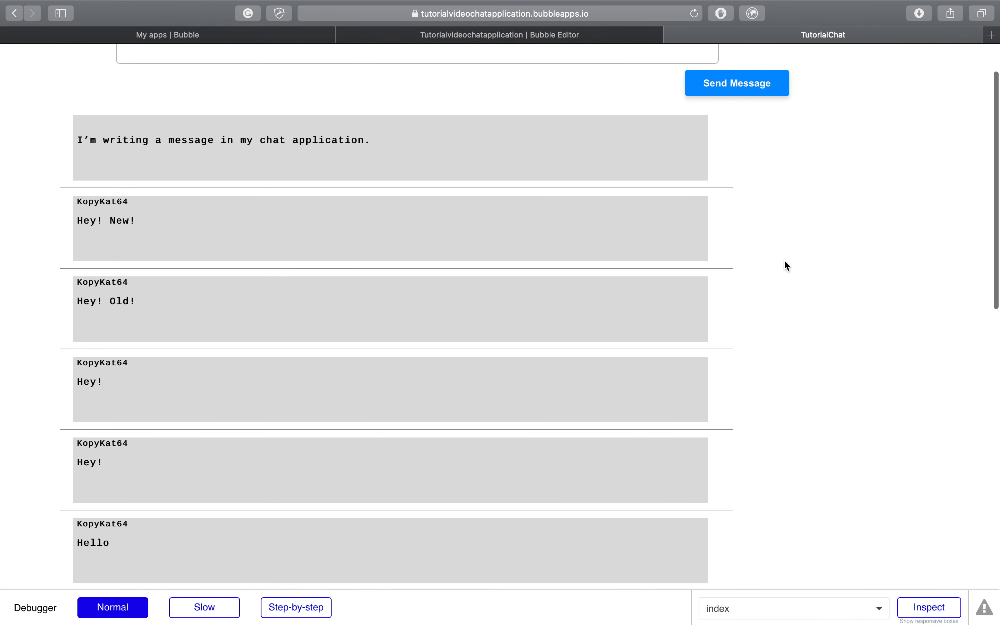
pyautogui.scroll(5, 783, 260)
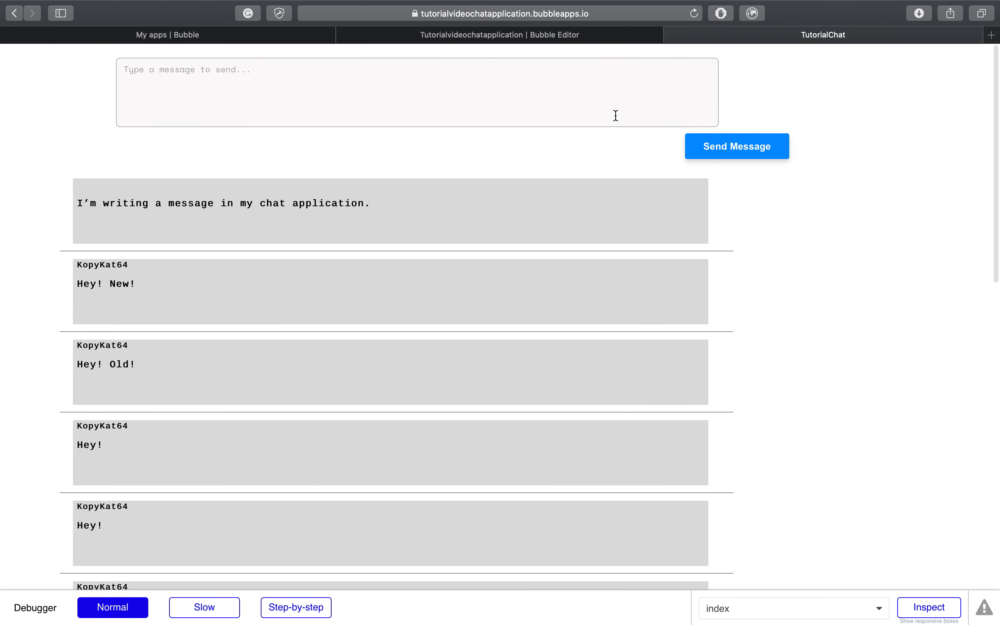
pyautogui.click(616, 115)
pyautogui.write('Hey!')
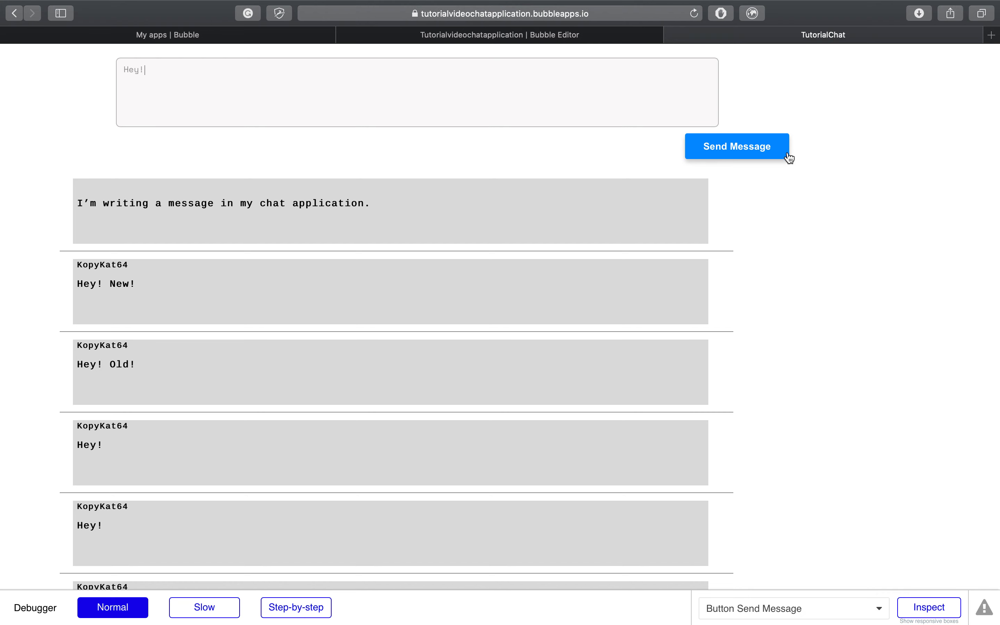
pyautogui.click(783, 154)
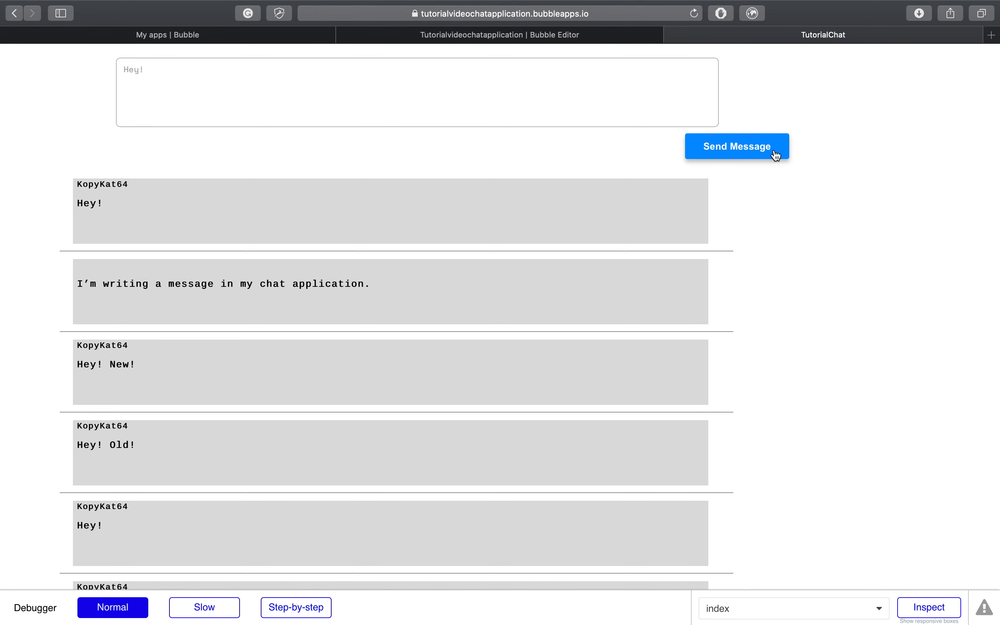
pyautogui.click(473, 221)
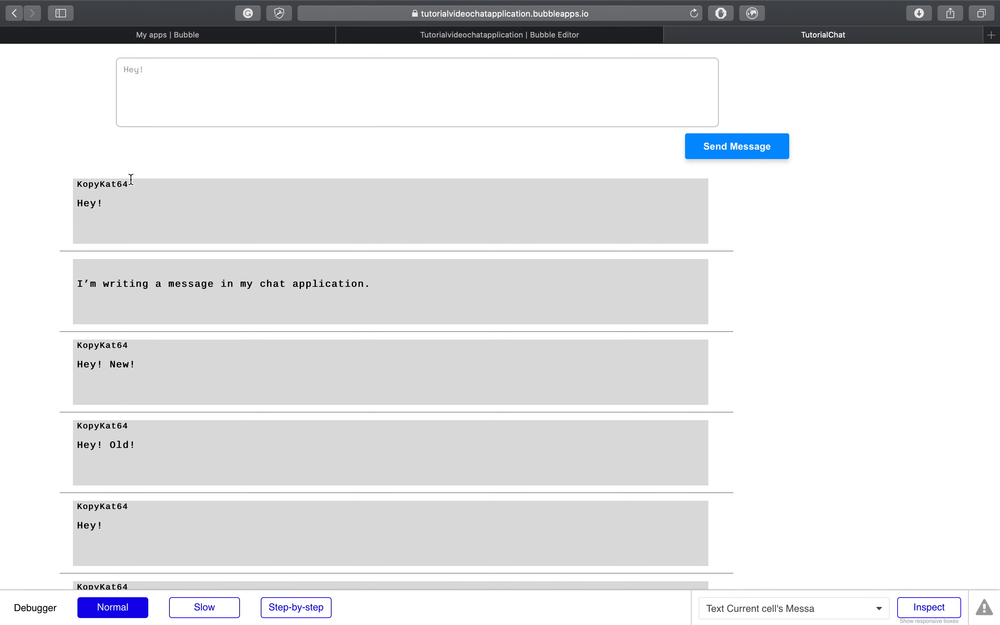
# Step: Highlight the creator username shown on the newest message
pyautogui.moveTo(132, 184); pyautogui.dragTo(76, 187)
pyautogui.click(83, 184)
pyautogui.moveTo(130, 182); pyautogui.dragTo(78, 186)
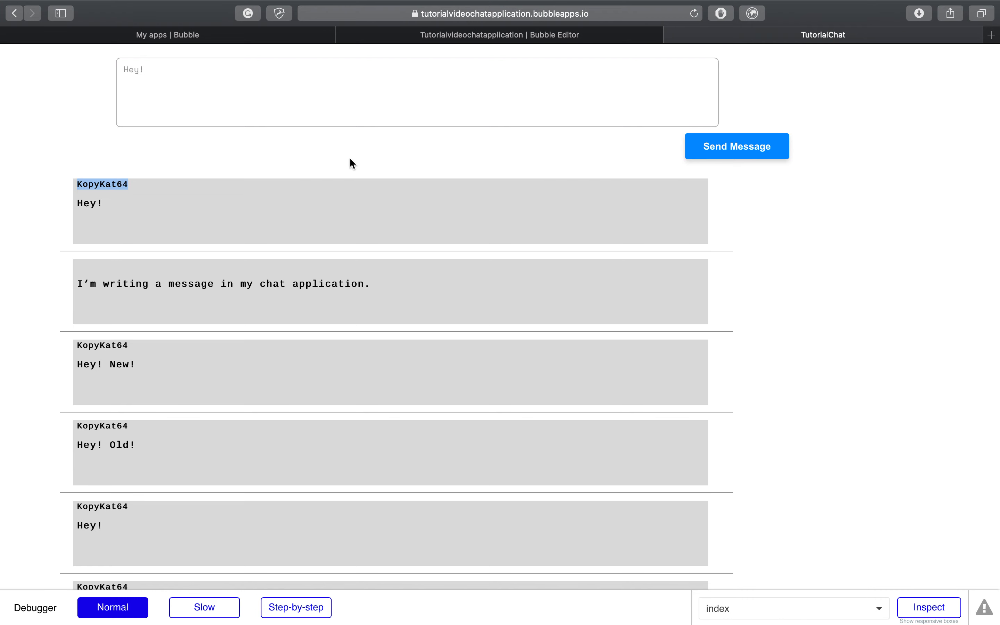
pyautogui.click(376, 171)
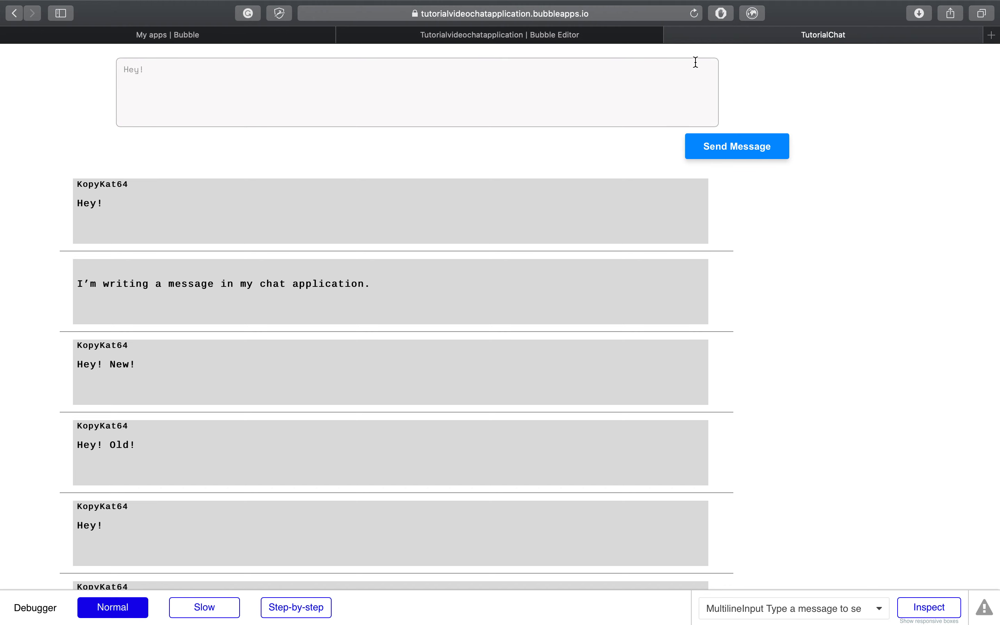
# Step: Leave the preview, cancel an accidental new page, and open the login page in Design
pyautogui.click(673, 35)
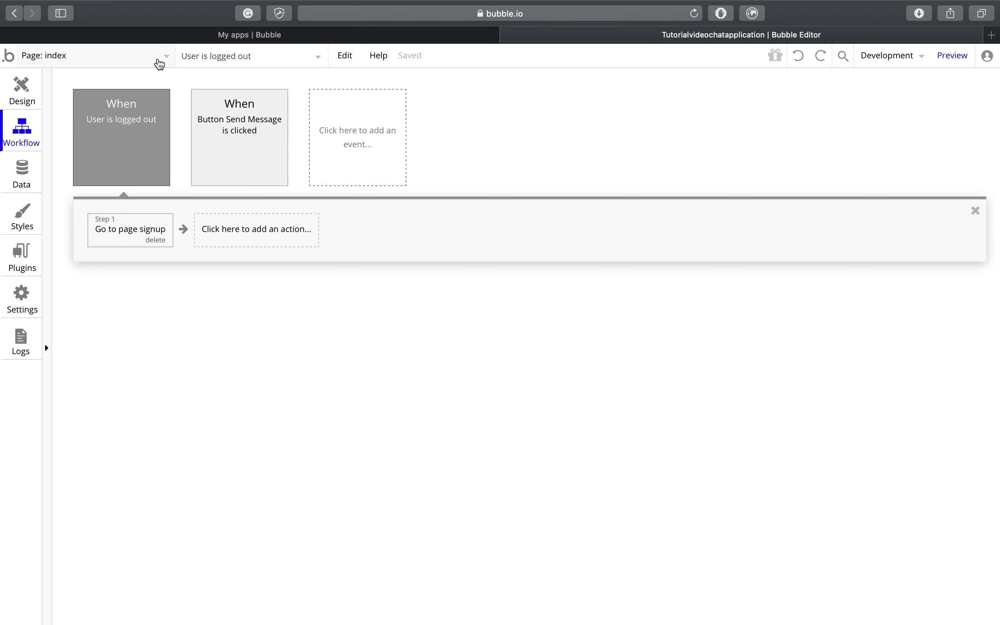
pyautogui.click(159, 62)
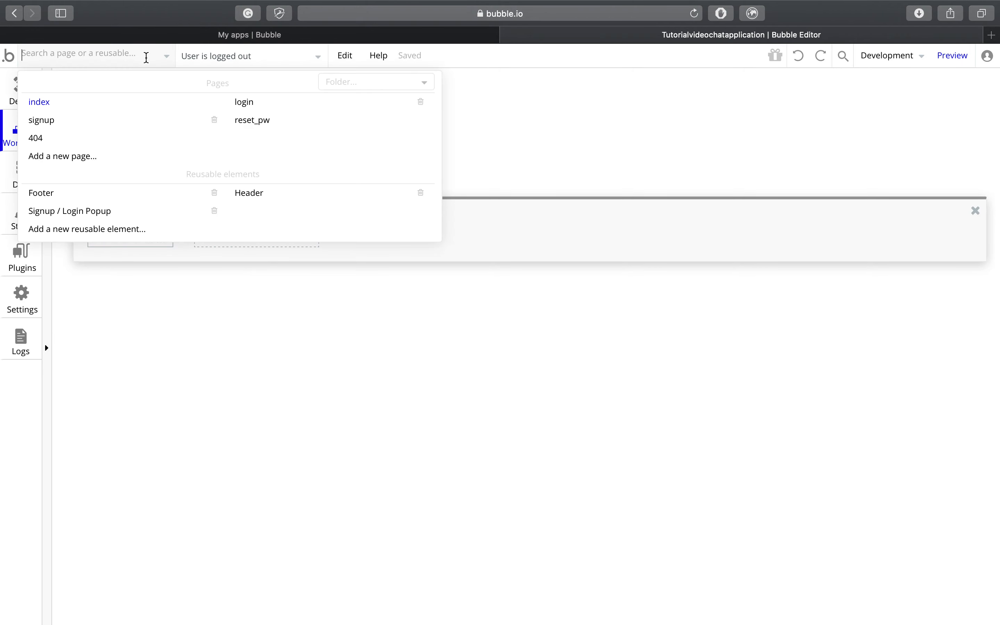
pyautogui.click(134, 161)
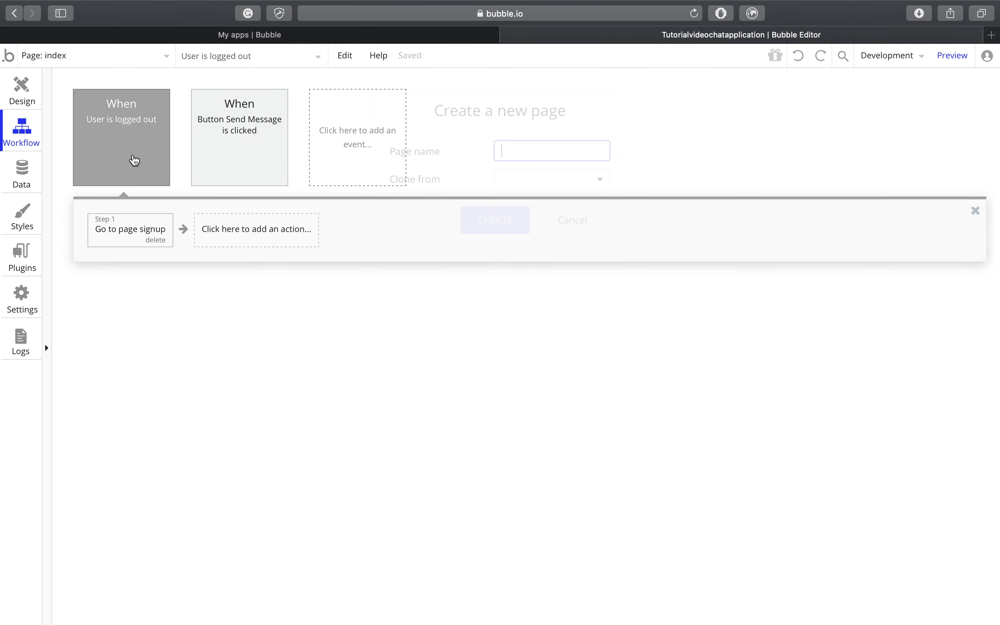
pyautogui.click(575, 221)
pyautogui.click(145, 61)
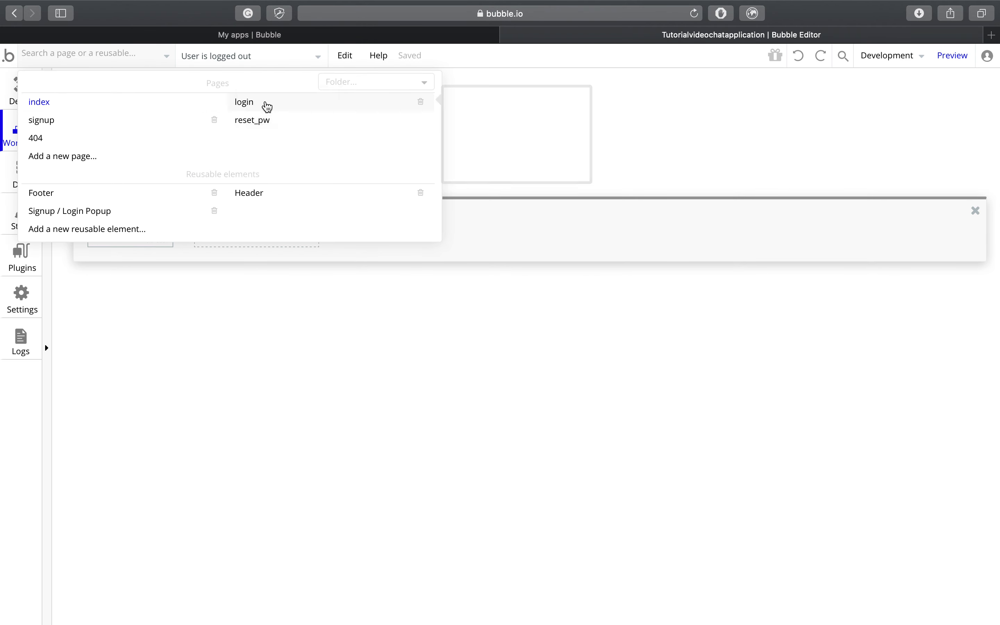
pyautogui.click(244, 103)
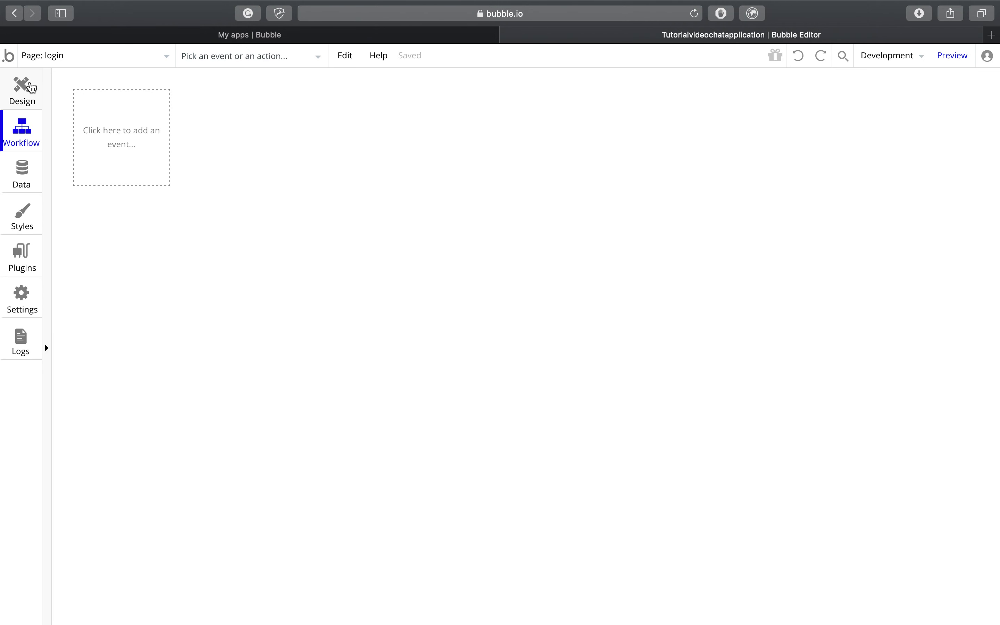
pyautogui.click(25, 89)
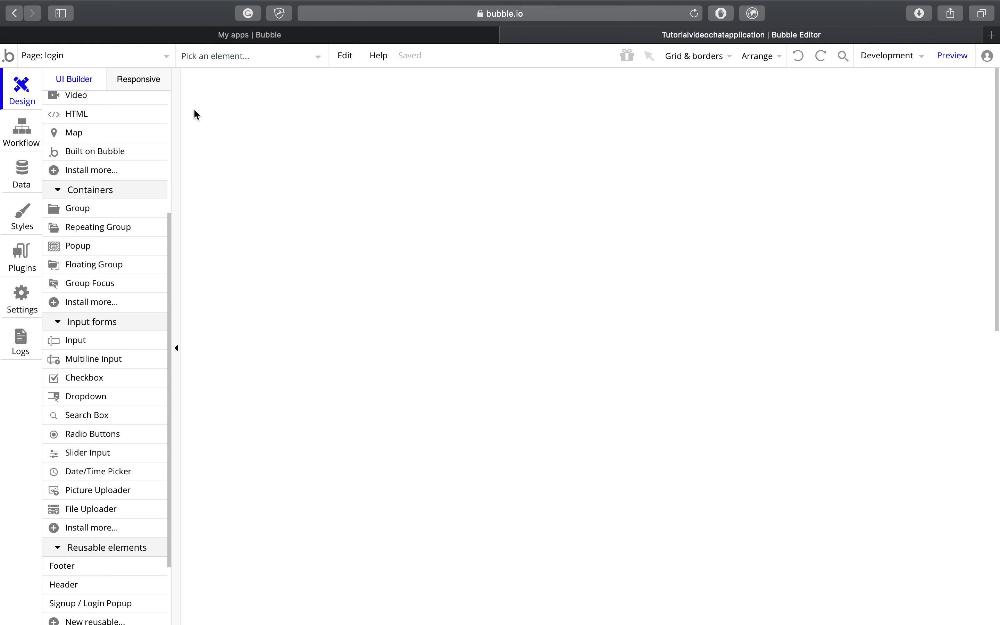
# Step: Add an input to the login page, then delete the tiny misplaced 1px input
pyautogui.click(111, 341)
pyautogui.click(458, 183)
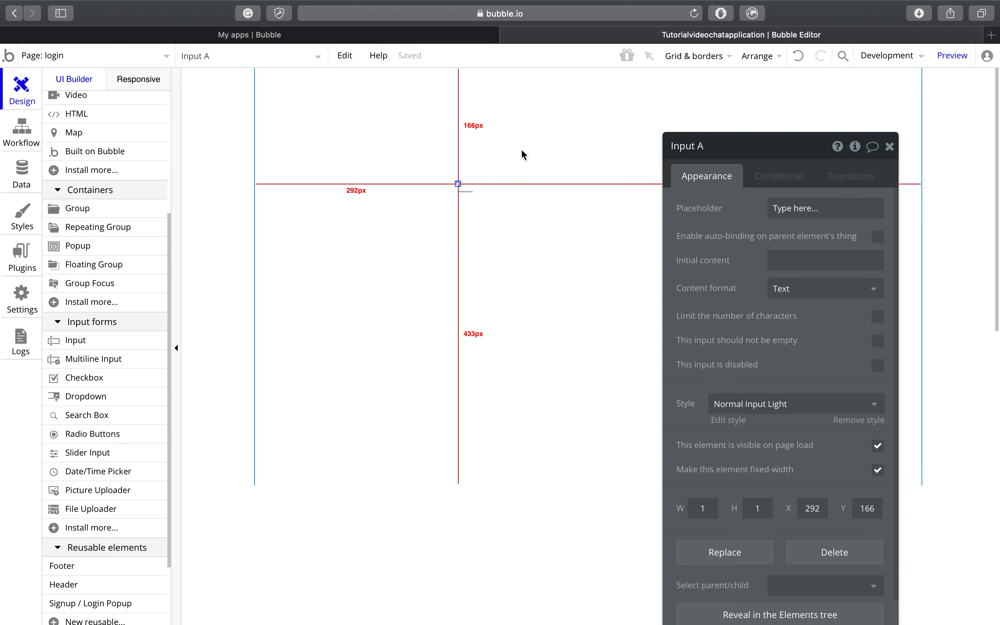
pyautogui.click(422, 165)
pyautogui.moveTo(421, 165); pyautogui.dragTo(516, 221)
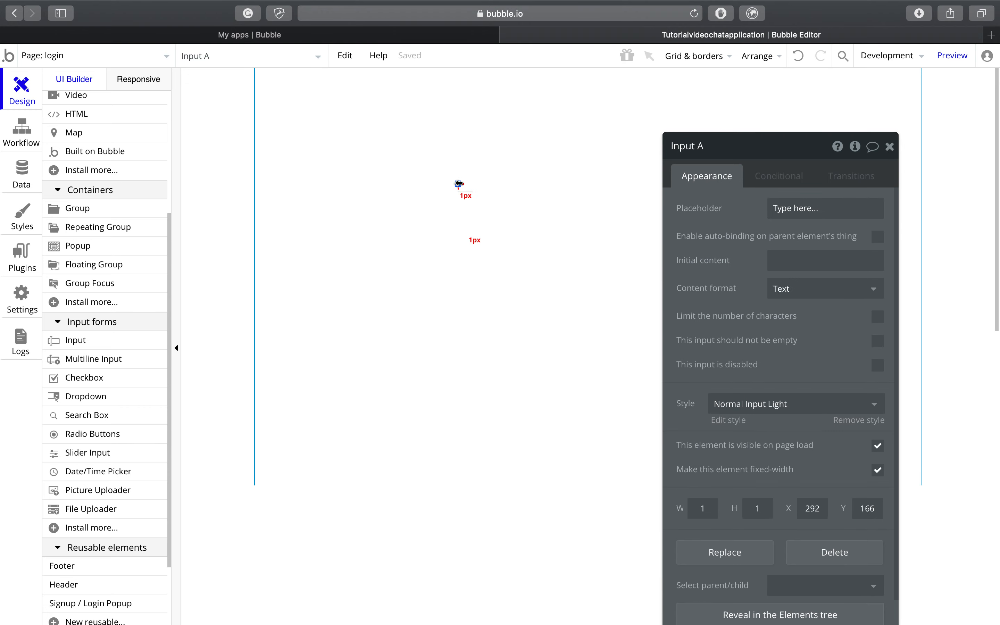
pyautogui.click(850, 554)
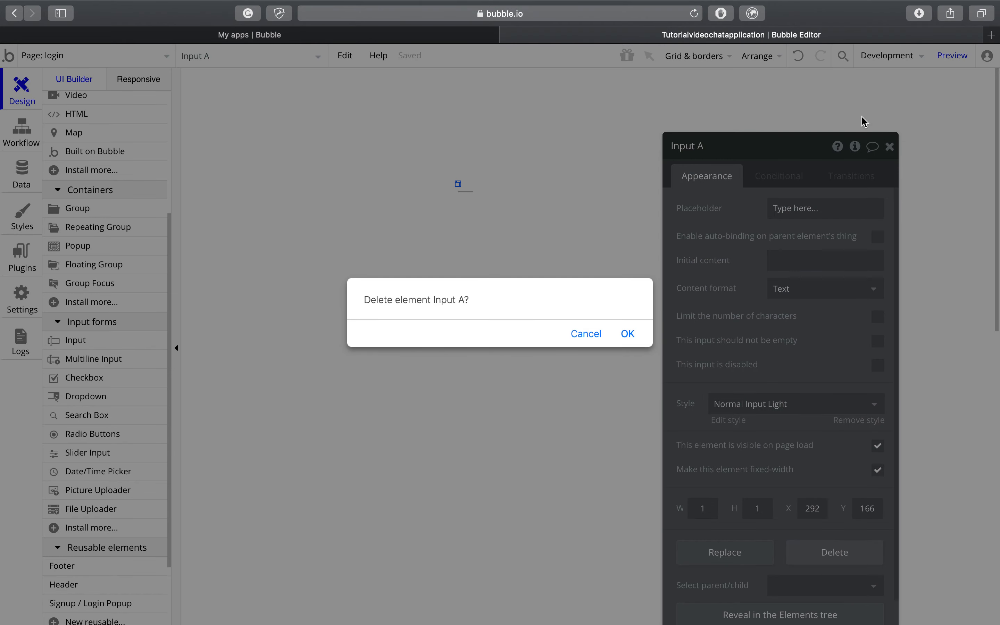
pyautogui.click(638, 335)
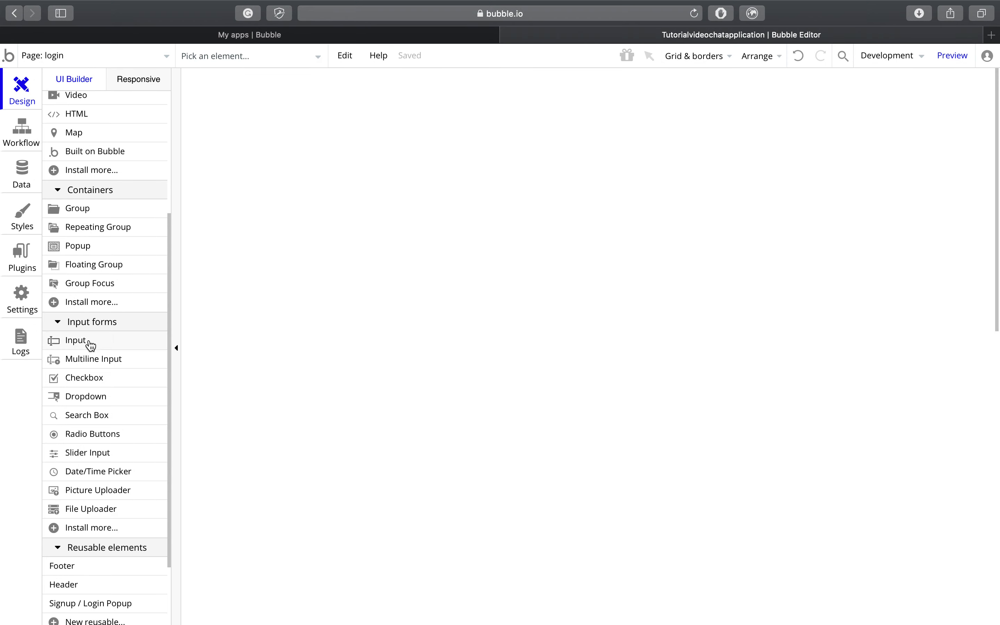
# Step: Drop two new inputs and move the first one under the wider input
pyautogui.moveTo(94, 340); pyautogui.dragTo(372, 242)
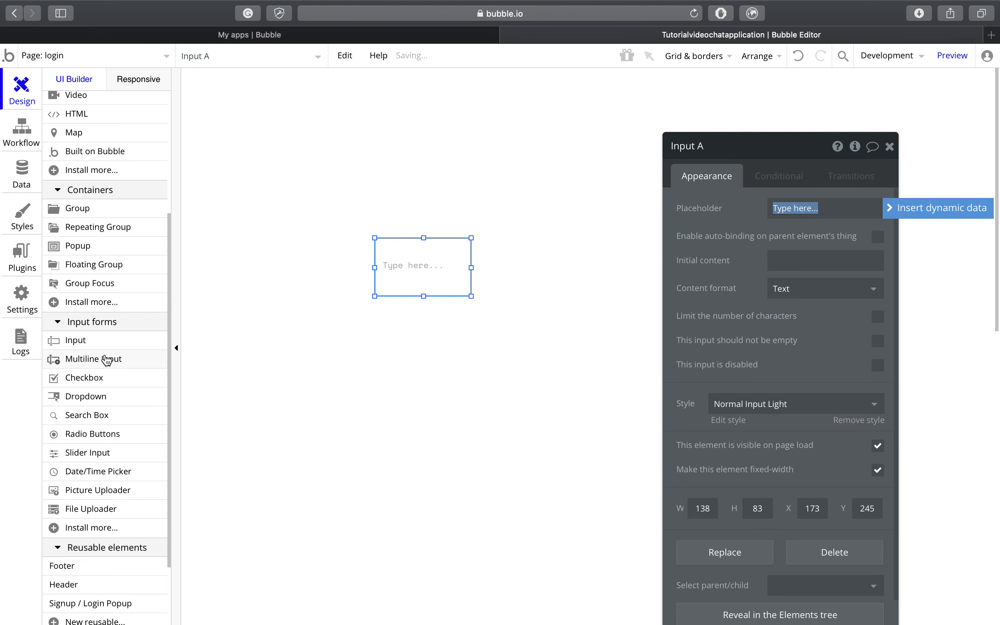
pyautogui.click(104, 345)
pyautogui.moveTo(104, 346); pyautogui.dragTo(431, 184)
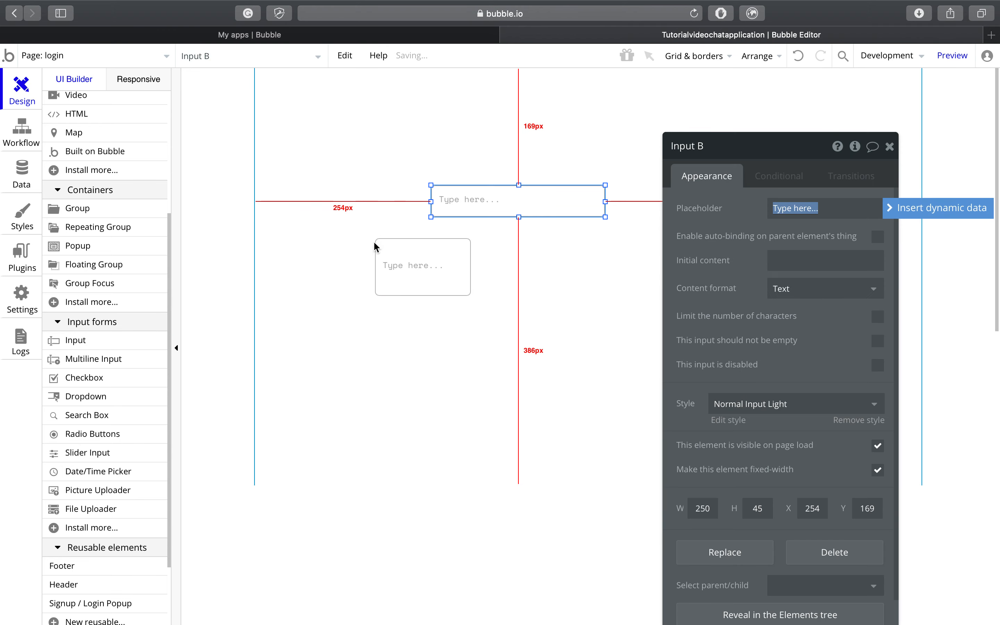
pyautogui.click(410, 270)
pyautogui.moveTo(411, 270); pyautogui.dragTo(467, 261)
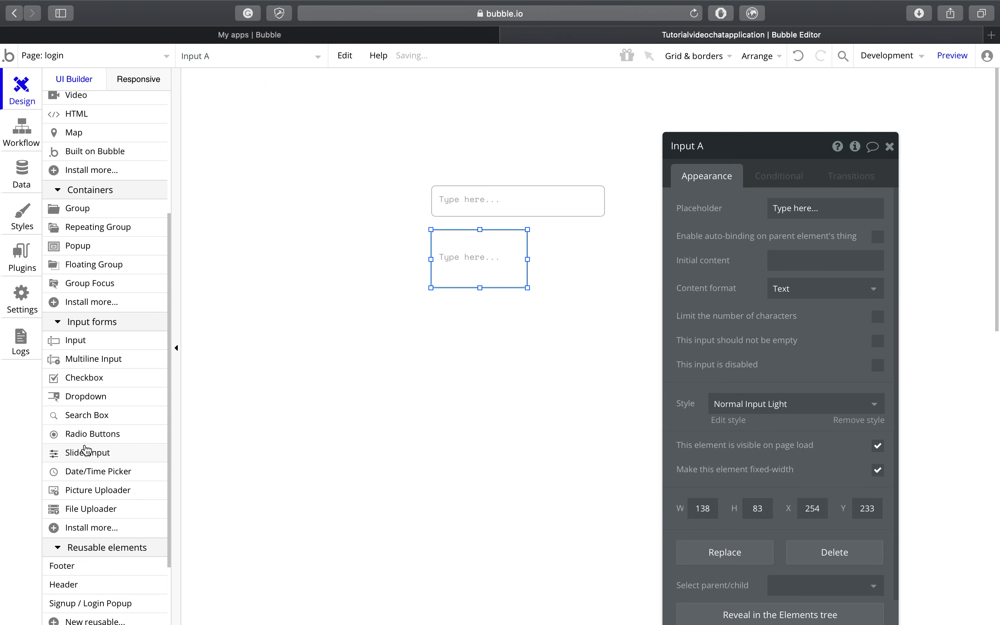
pyautogui.scroll(-3, 140, 135)
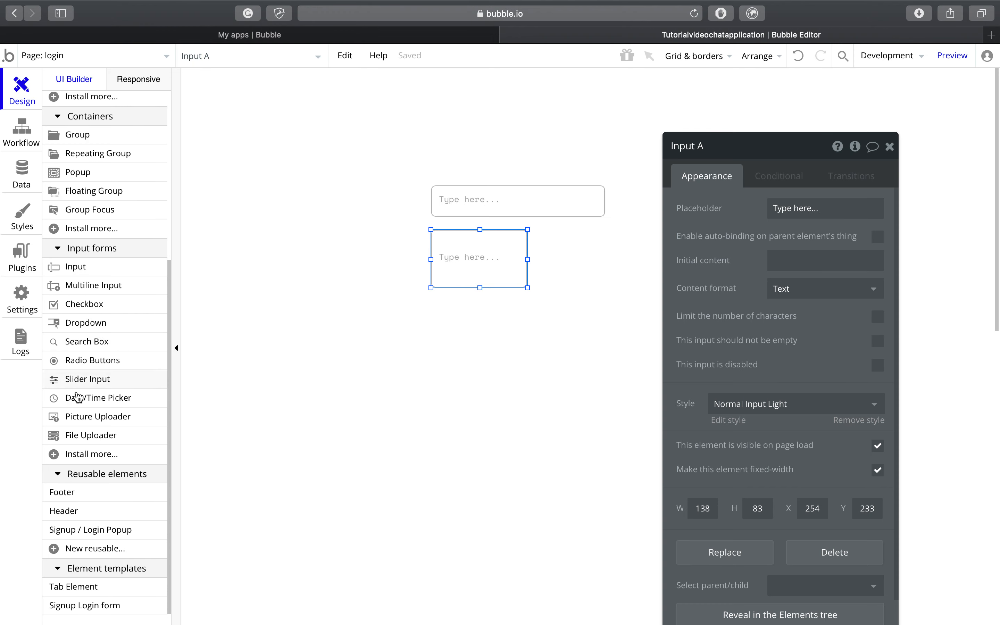
pyautogui.scroll(4, 100, 267)
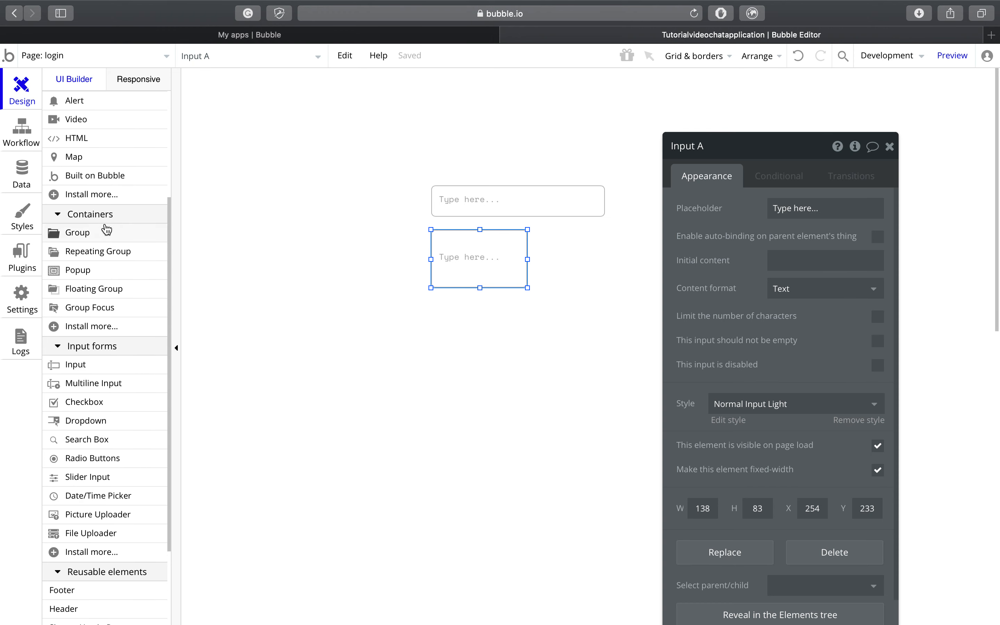
pyautogui.scroll(7, 122, 122)
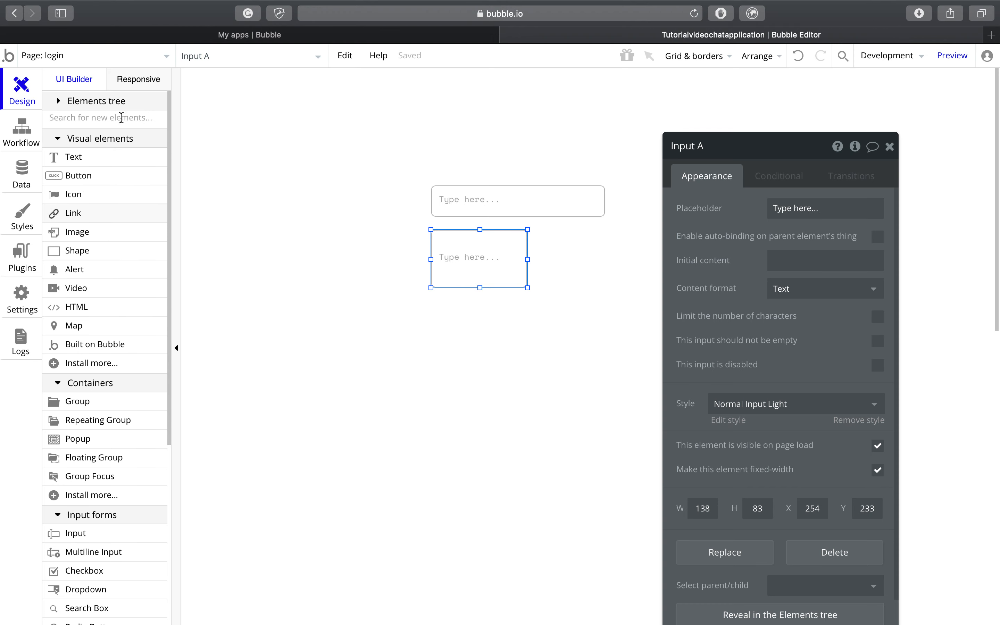
# Step: Add two buttons and a text element, then move the top button down and the wide input up
pyautogui.moveTo(110, 184); pyautogui.dragTo(363, 131)
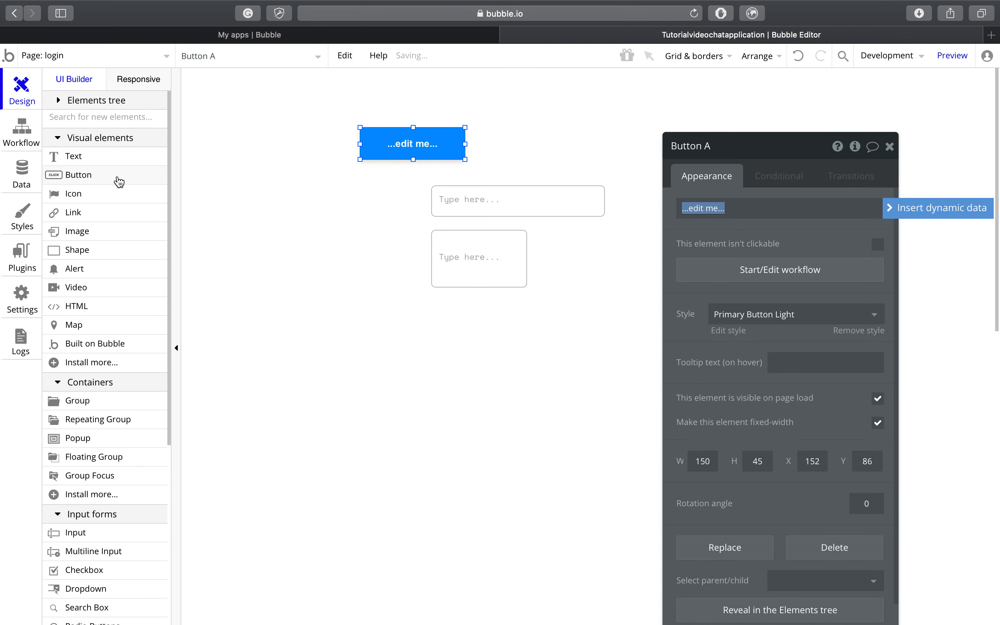
pyautogui.click(82, 175)
pyautogui.moveTo(82, 176); pyautogui.dragTo(298, 296)
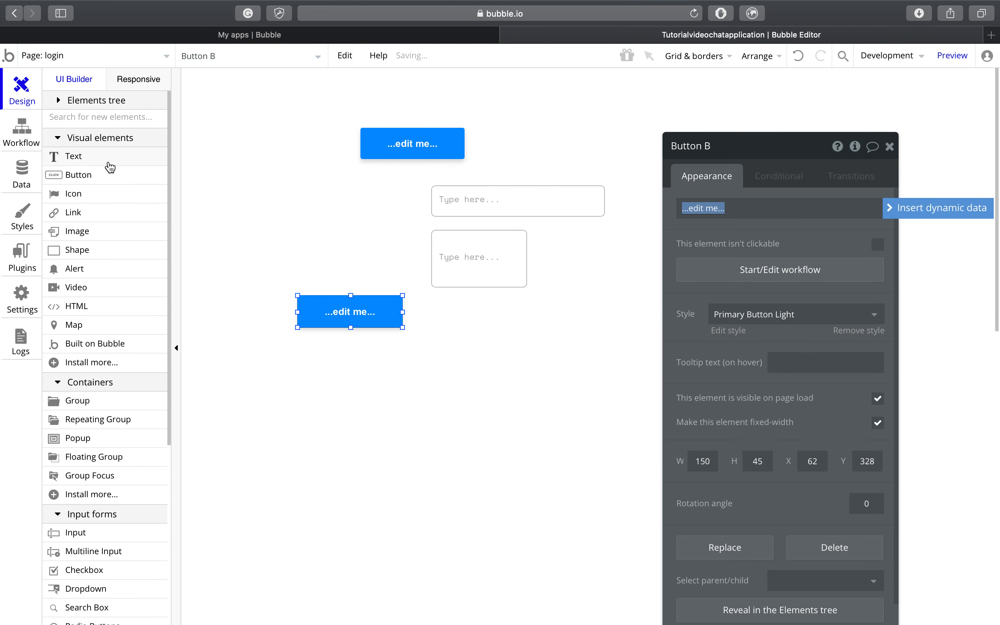
pyautogui.moveTo(109, 157); pyautogui.dragTo(354, 385)
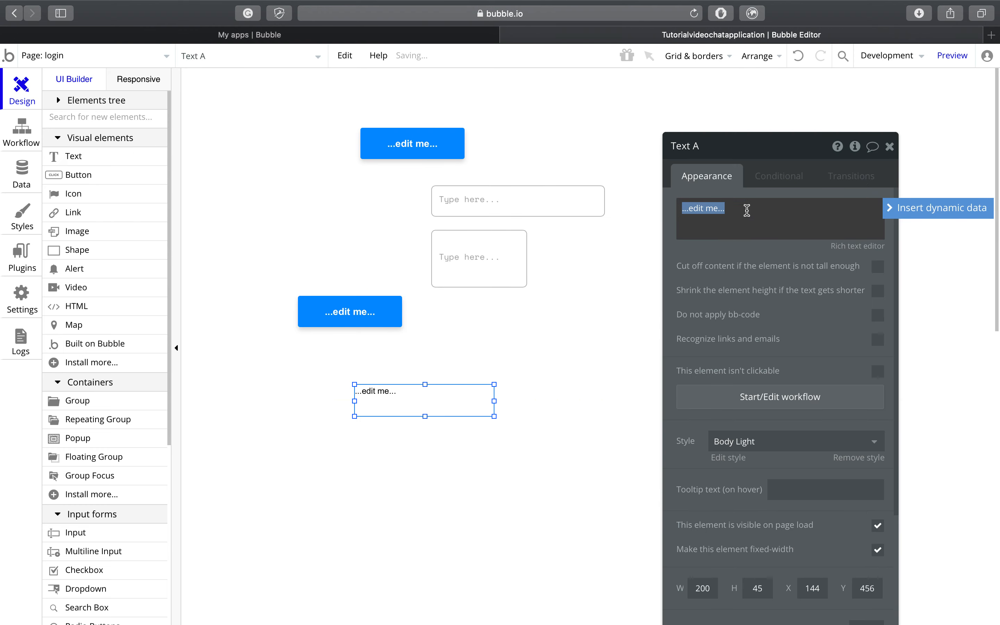
pyautogui.click(889, 148)
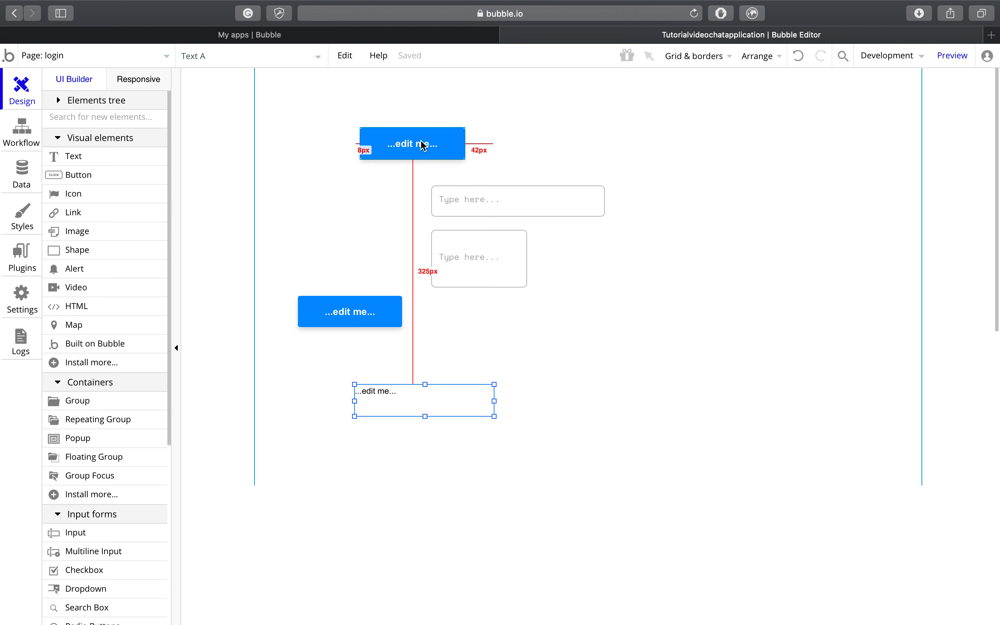
pyautogui.moveTo(422, 143); pyautogui.dragTo(623, 375)
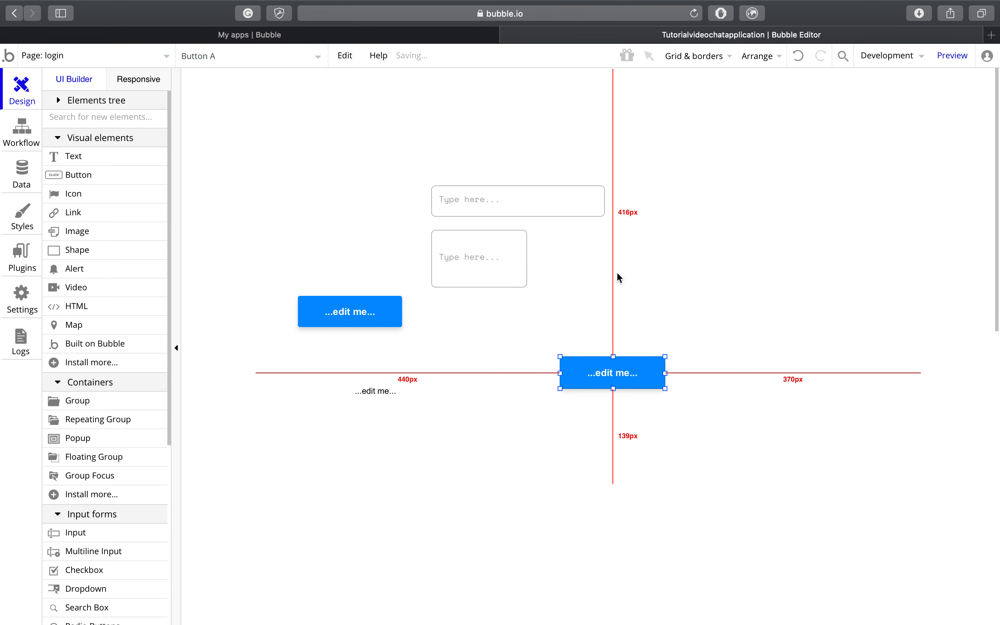
pyautogui.moveTo(575, 199); pyautogui.dragTo(633, 95)
# Step: Send the wide input to the back and delete the taller input
pyautogui.rightClick(594, 99)
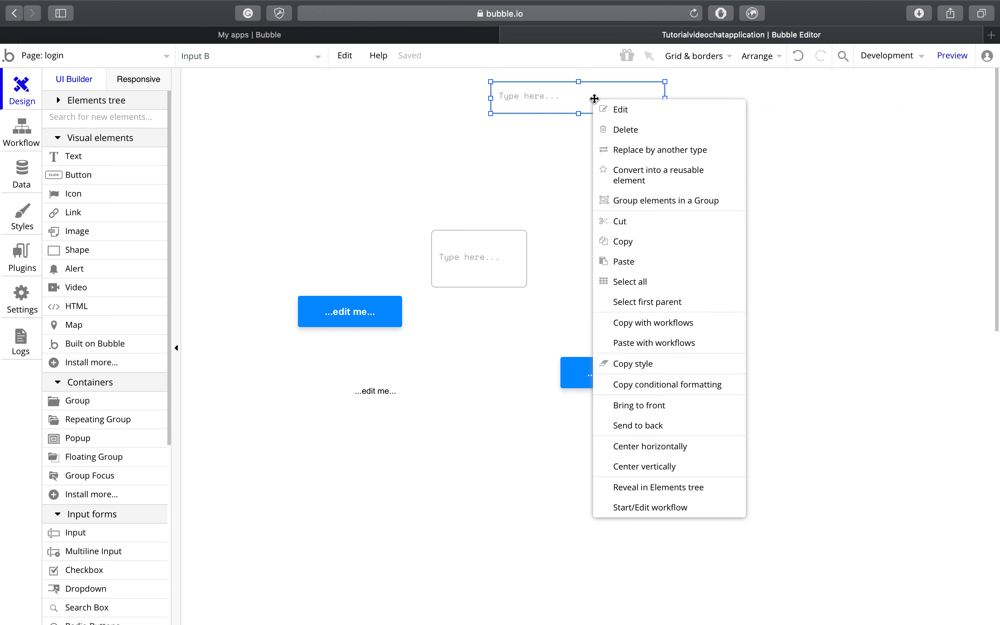
pyautogui.click(655, 430)
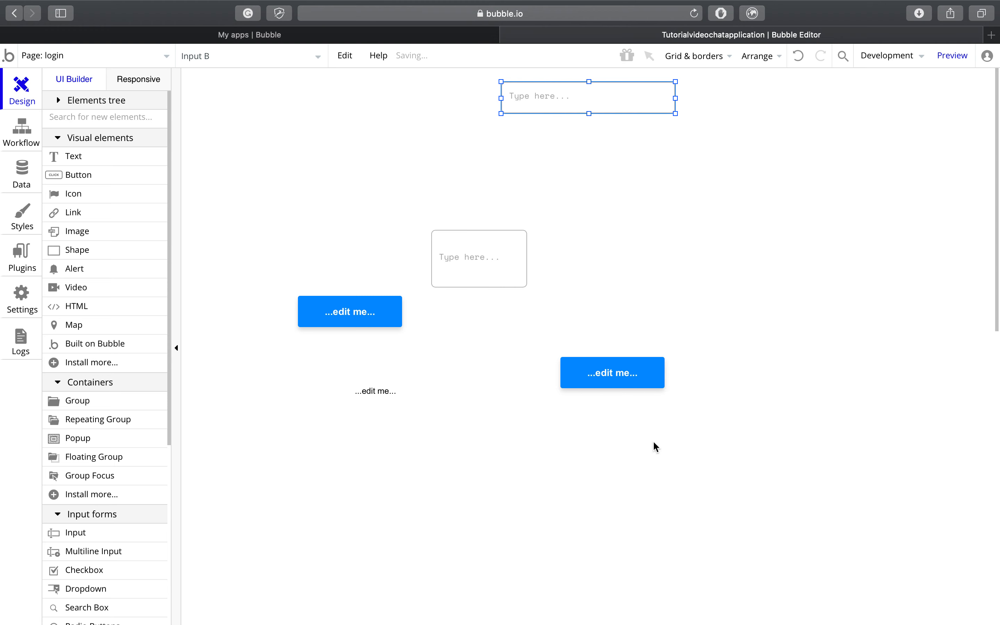
pyautogui.moveTo(474, 285); pyautogui.dragTo(565, 147)
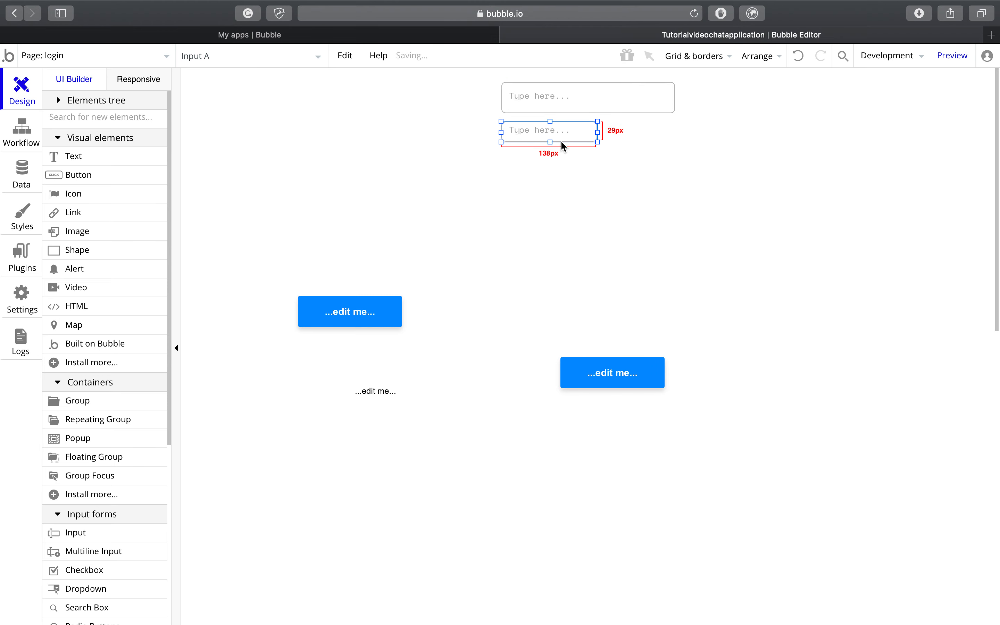
pyautogui.rightClick(568, 133)
pyautogui.click(587, 165)
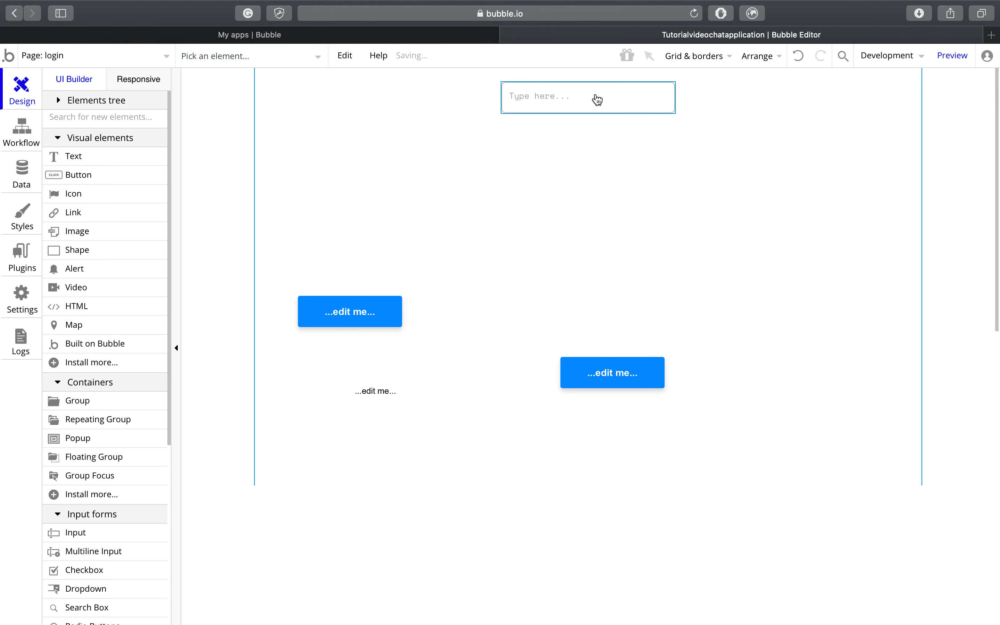
# Step: Copy-paste the wide input and stack the two matching inputs together
pyautogui.click(595, 97)
pyautogui.press('super+c')
pyautogui.press('super+v')
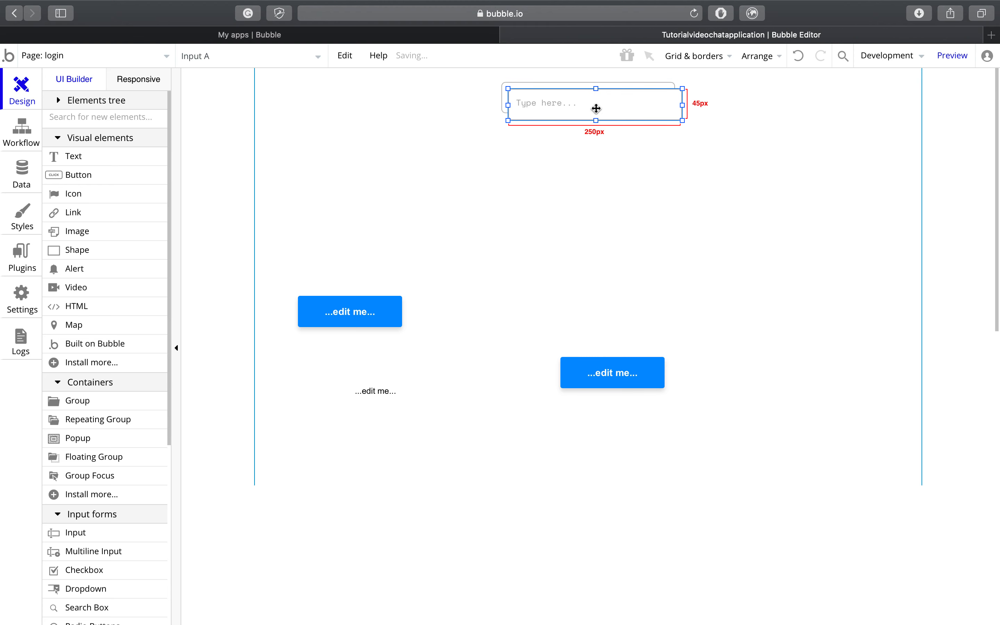
pyautogui.moveTo(596, 114); pyautogui.dragTo(590, 195)
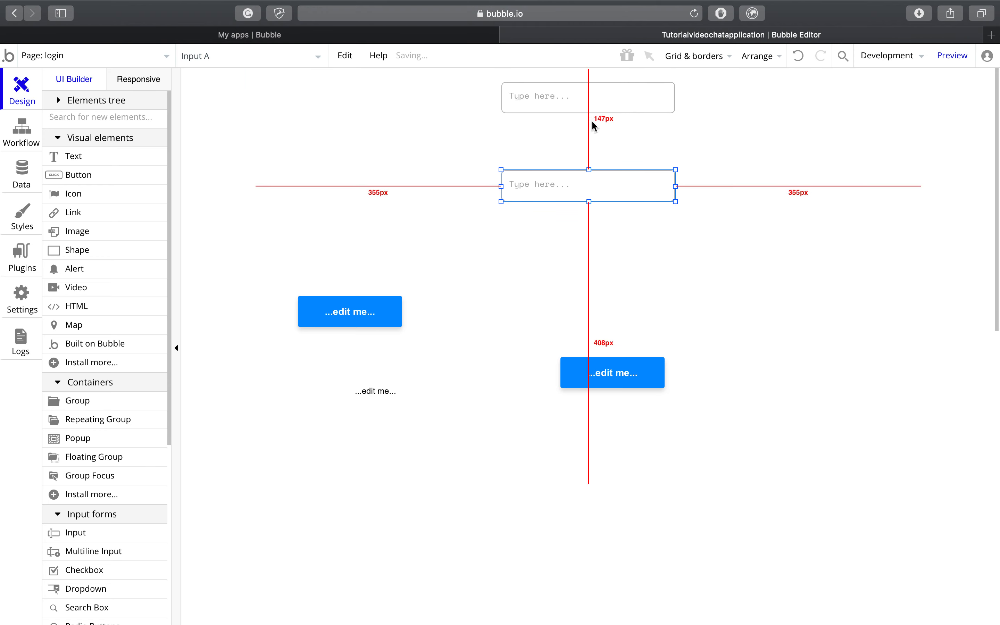
pyautogui.click(594, 100)
pyautogui.moveTo(593, 101); pyautogui.dragTo(596, 150)
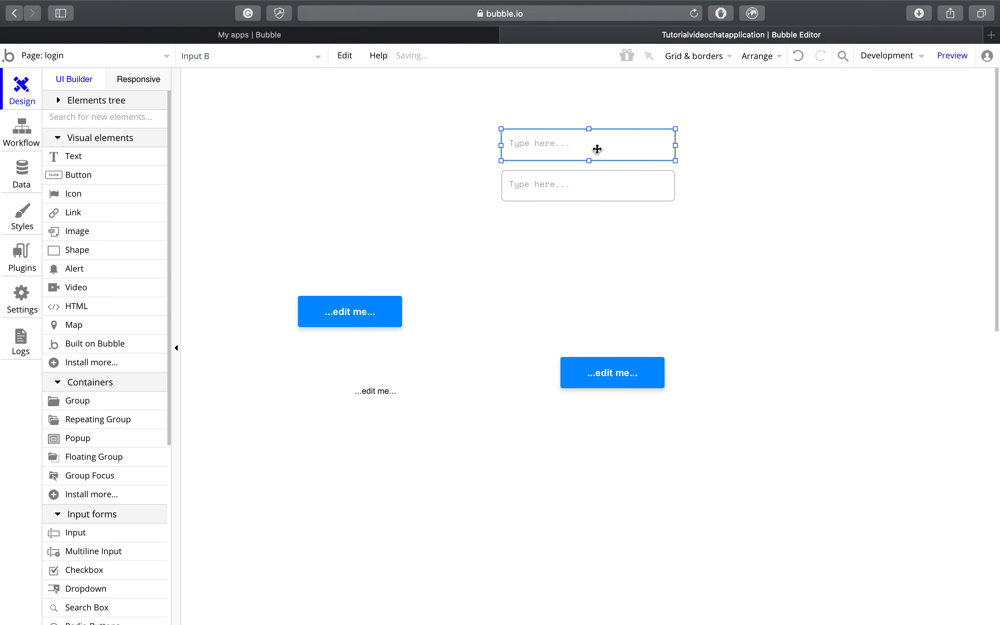
pyautogui.click(584, 241)
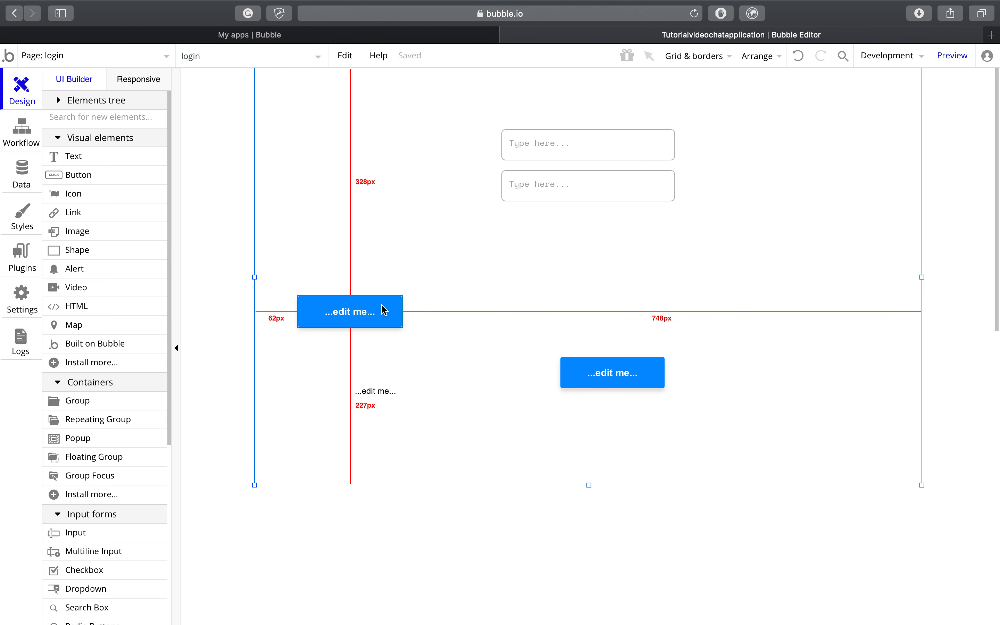
# Step: Move the left button beneath the inputs and clear its label to rename it Login
pyautogui.moveTo(385, 311); pyautogui.dragTo(590, 233)
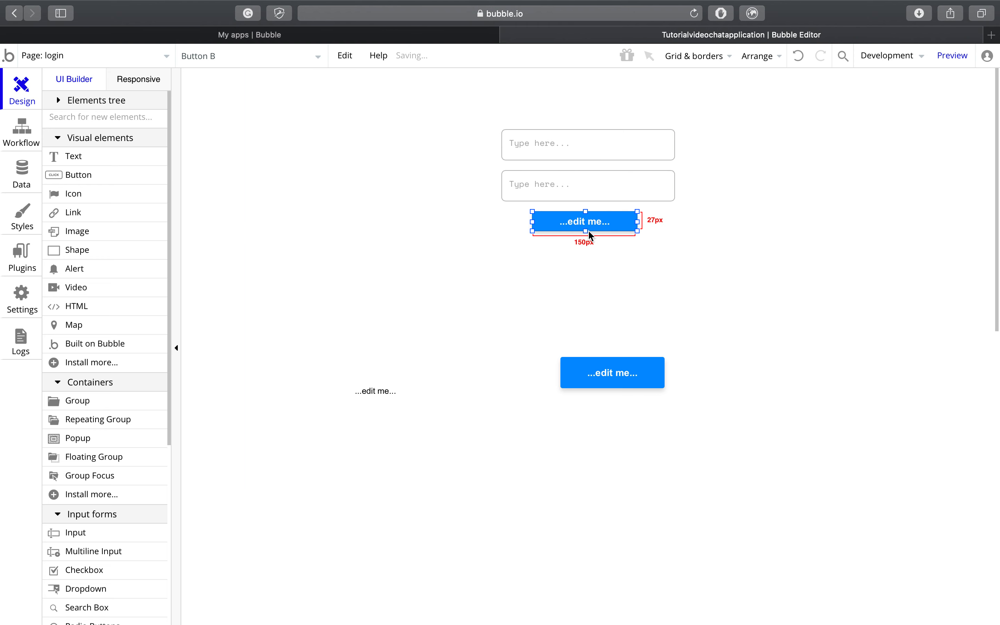
pyautogui.rightClick(603, 230)
pyautogui.click(621, 206)
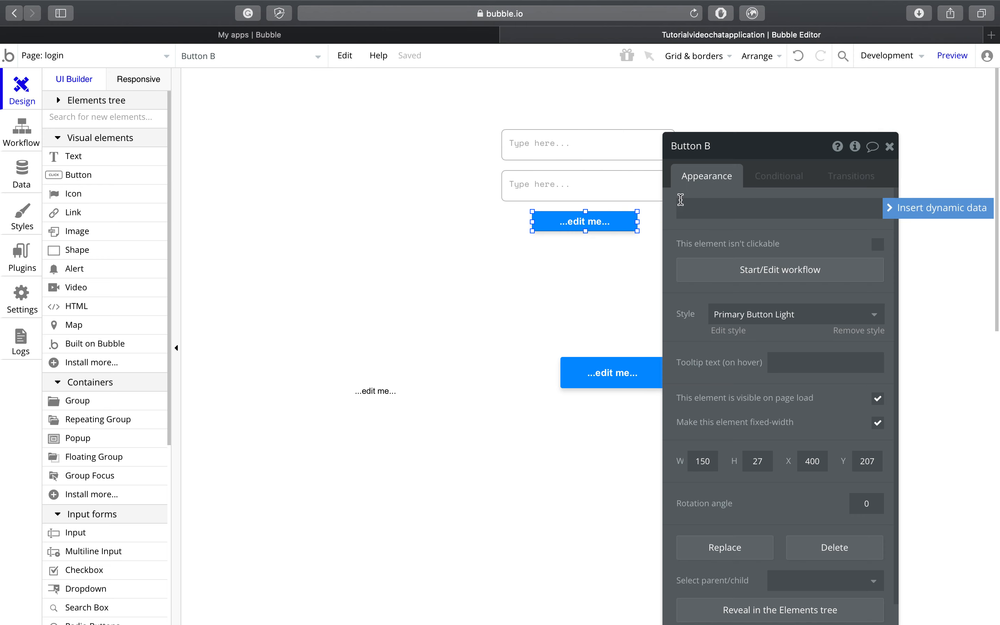
pyautogui.click(729, 217)
pyautogui.press('super+BackSpace')
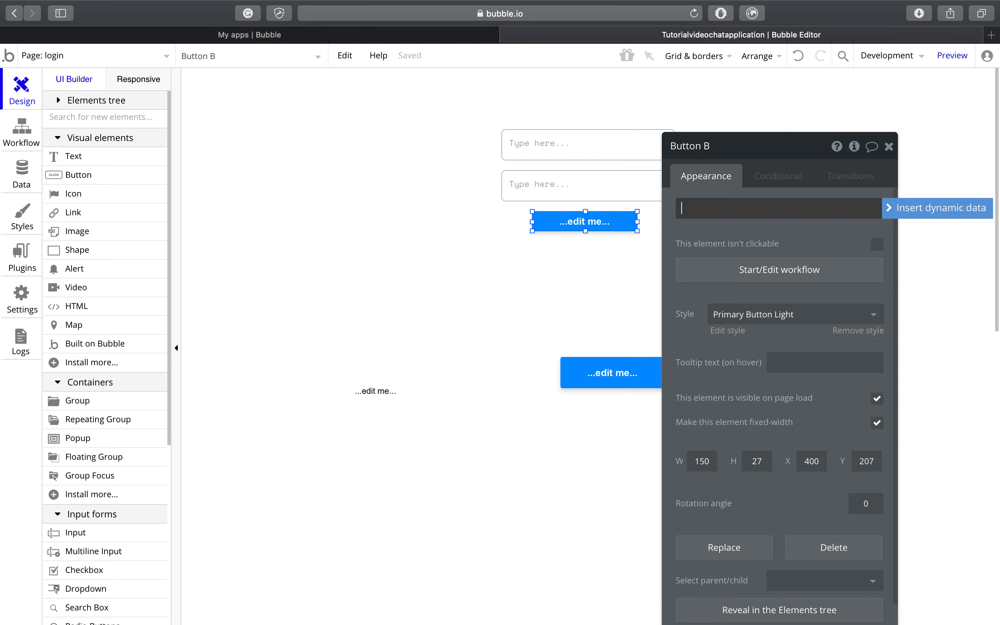
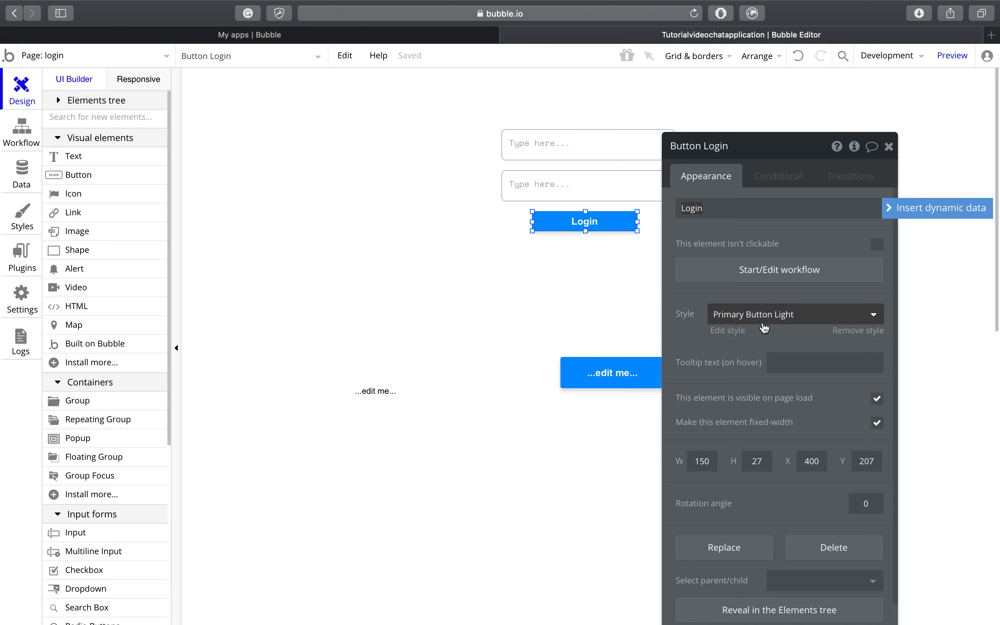
# Step: Move the '...edit me...' text element up to sit directly below the Login button
pyautogui.click(839, 217)
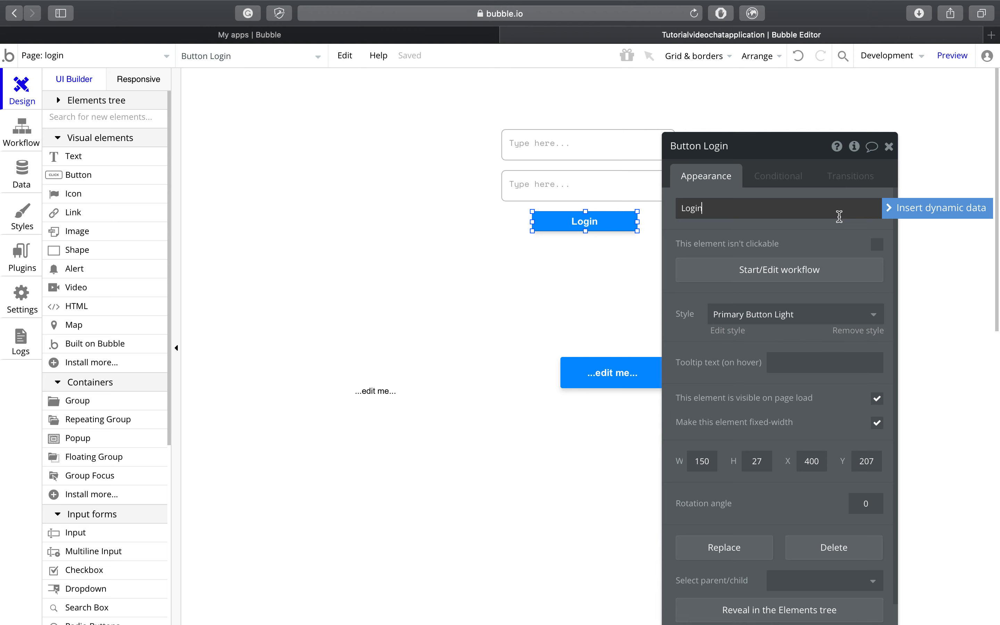
pyautogui.click(890, 160)
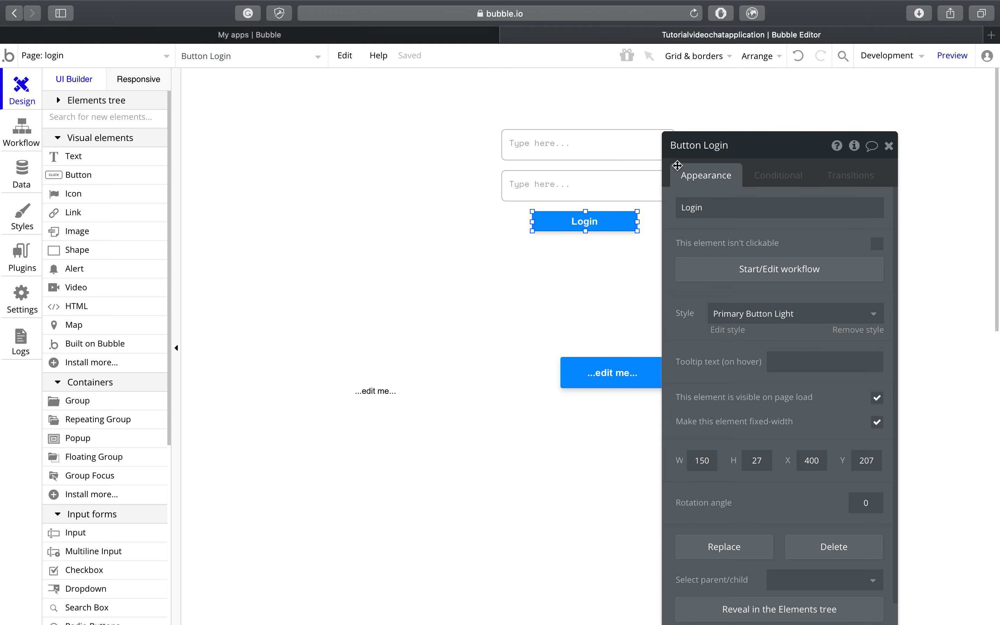
pyautogui.click(379, 395)
pyautogui.moveTo(379, 396); pyautogui.dragTo(562, 250)
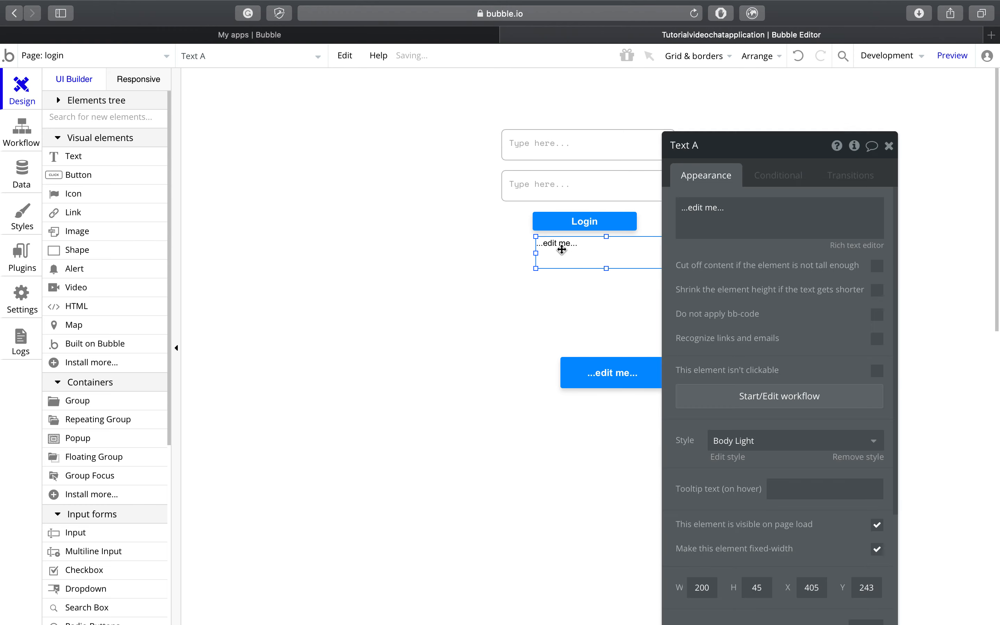
# Step: Clear the text's style, set it to Cousine 14, center-aligned and centred horizontally
pyautogui.click(740, 440)
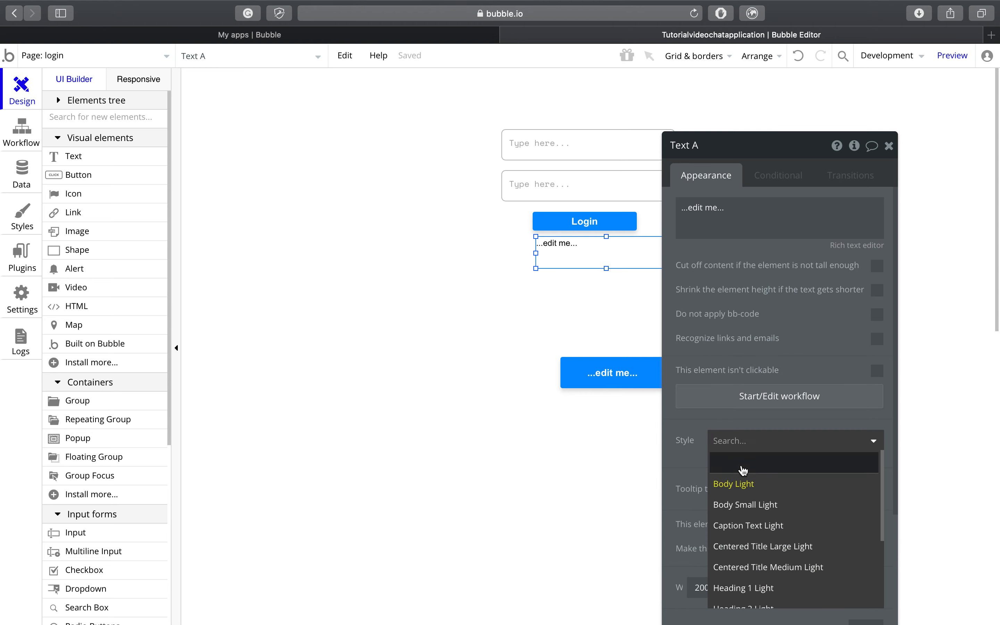
pyautogui.click(743, 471)
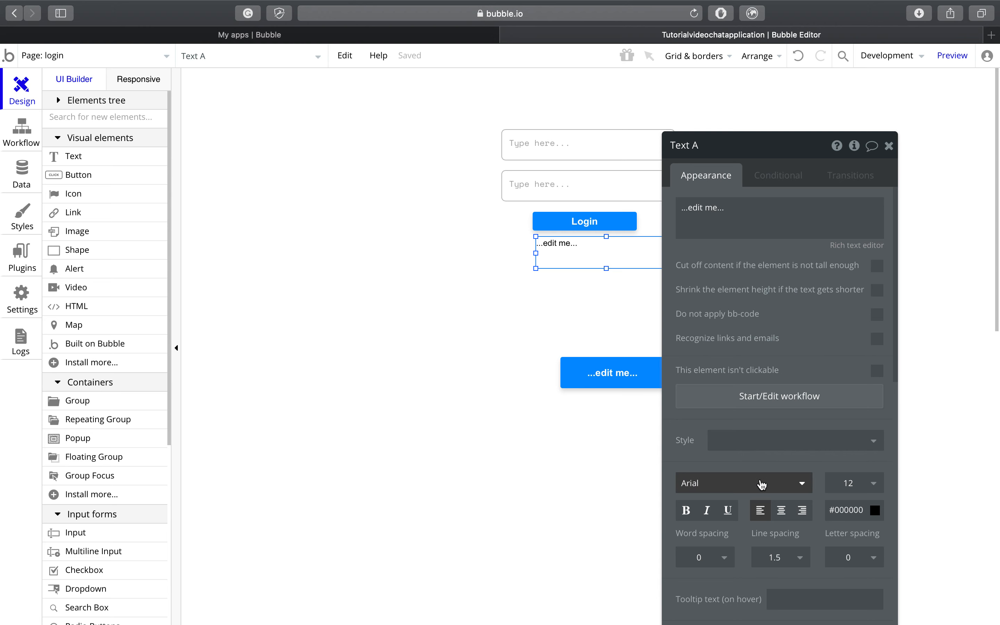
pyautogui.click(762, 485)
pyautogui.click(756, 563)
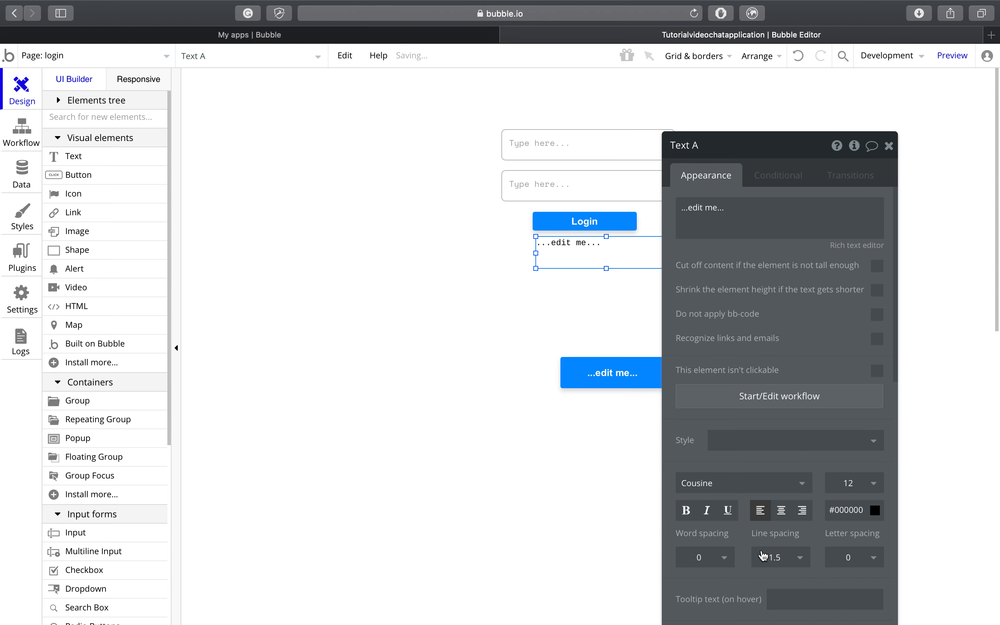
pyautogui.click(838, 493)
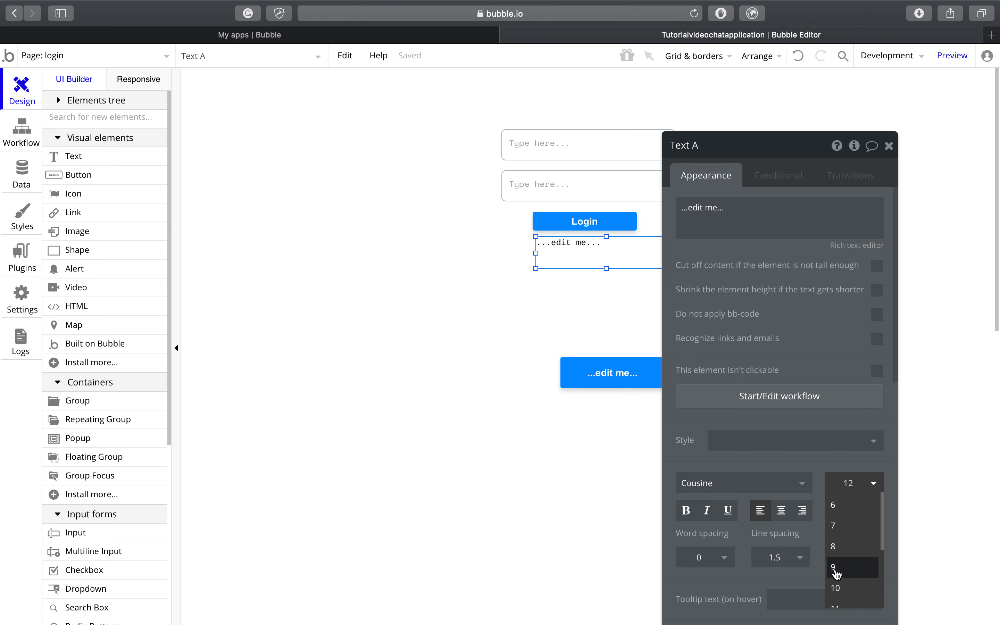
pyautogui.click(843, 583)
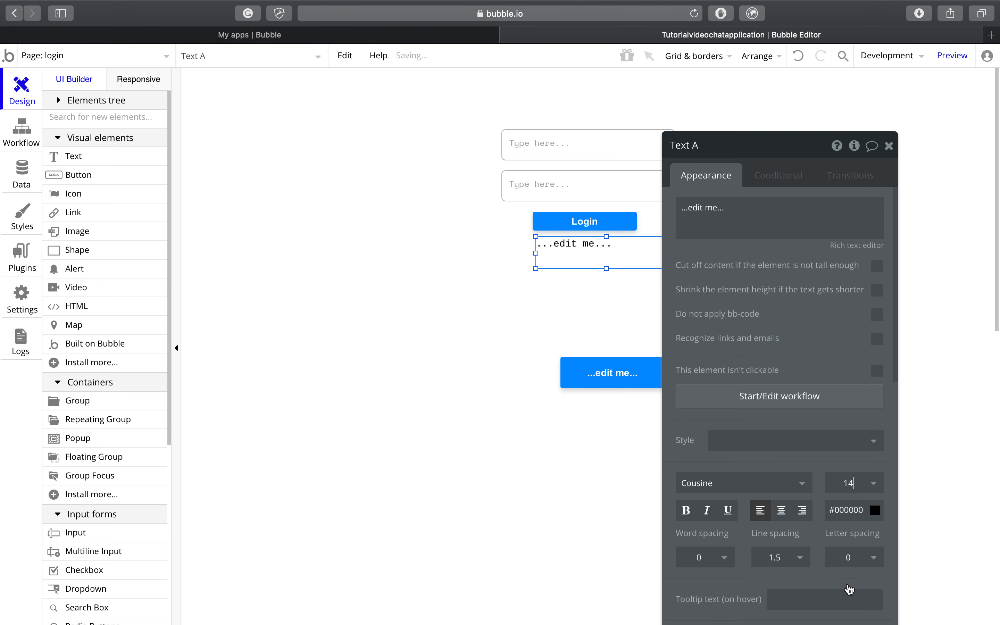
pyautogui.click(782, 512)
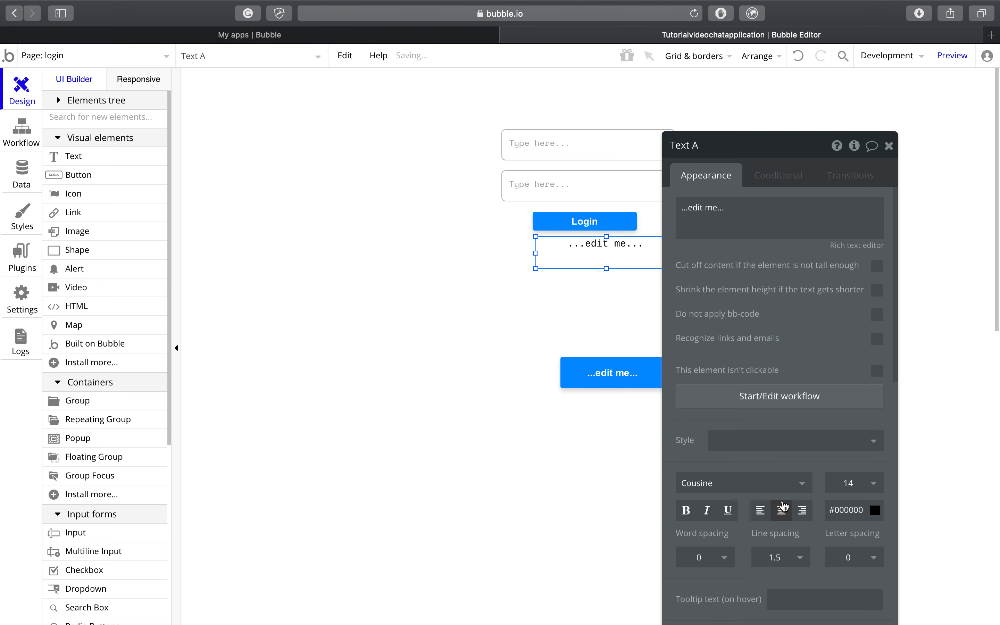
pyautogui.moveTo(623, 245); pyautogui.dragTo(603, 245)
pyautogui.rightClick(603, 245)
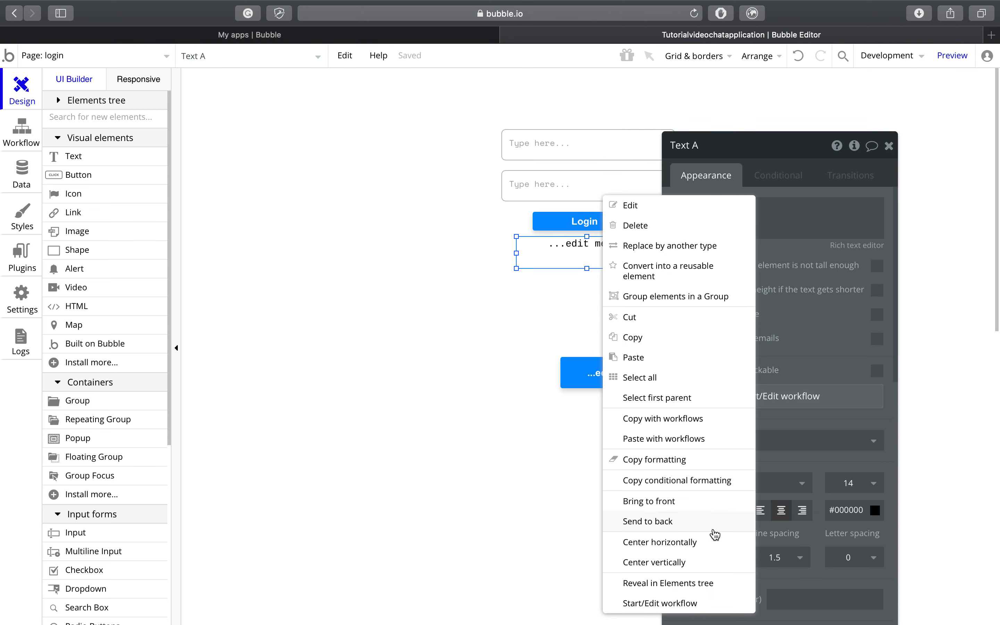
pyautogui.click(711, 543)
# Step: Change the text to 'Don't have an account?', shrink it to 24px, and place the second button below
pyautogui.click(771, 214)
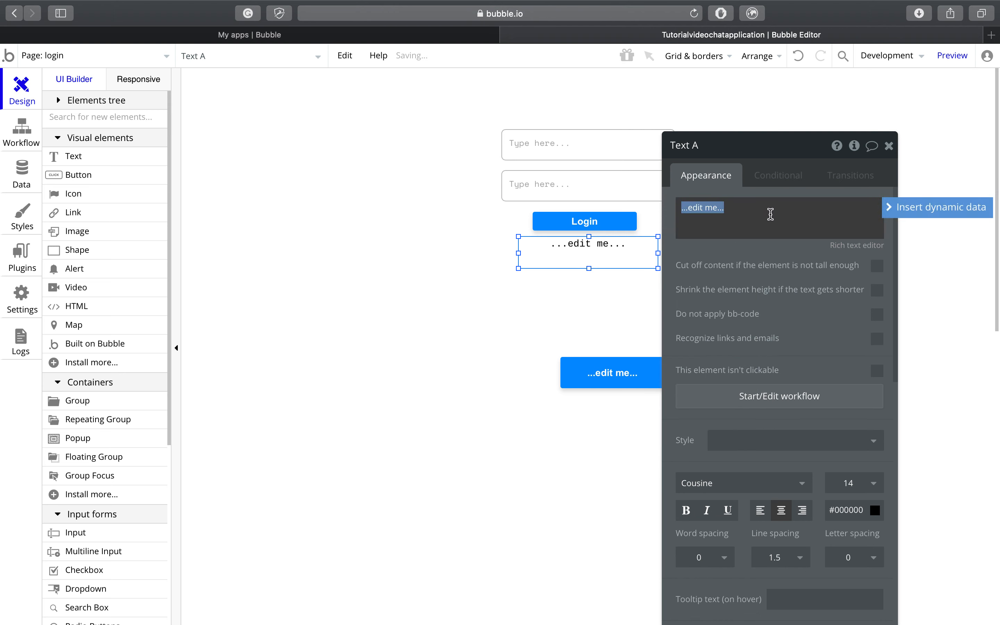
pyautogui.press('BackSpace')
pyautogui.write("Don't")
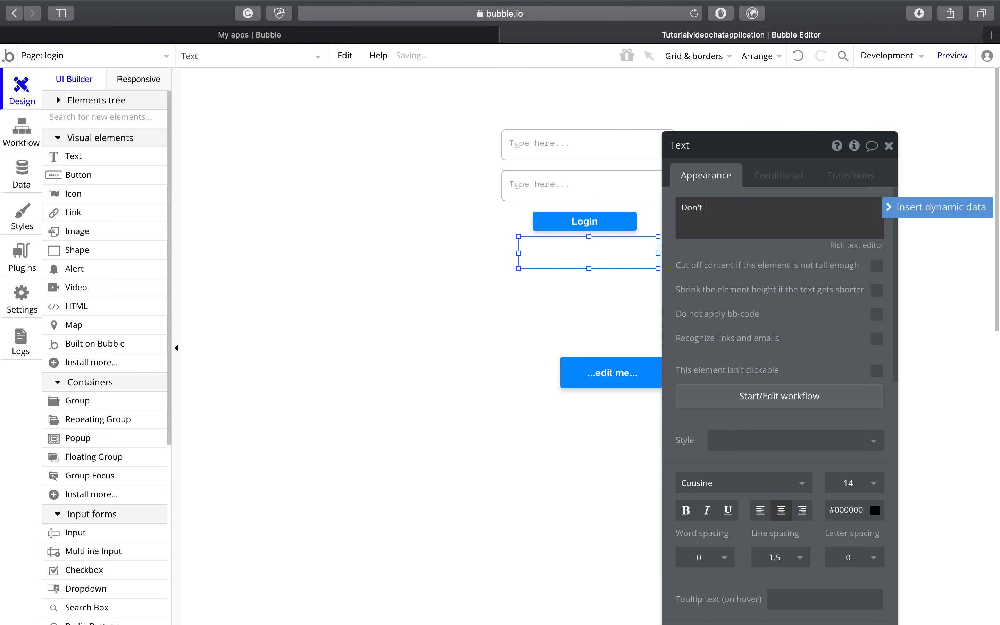
pyautogui.write(' have an account?')
pyautogui.click(889, 145)
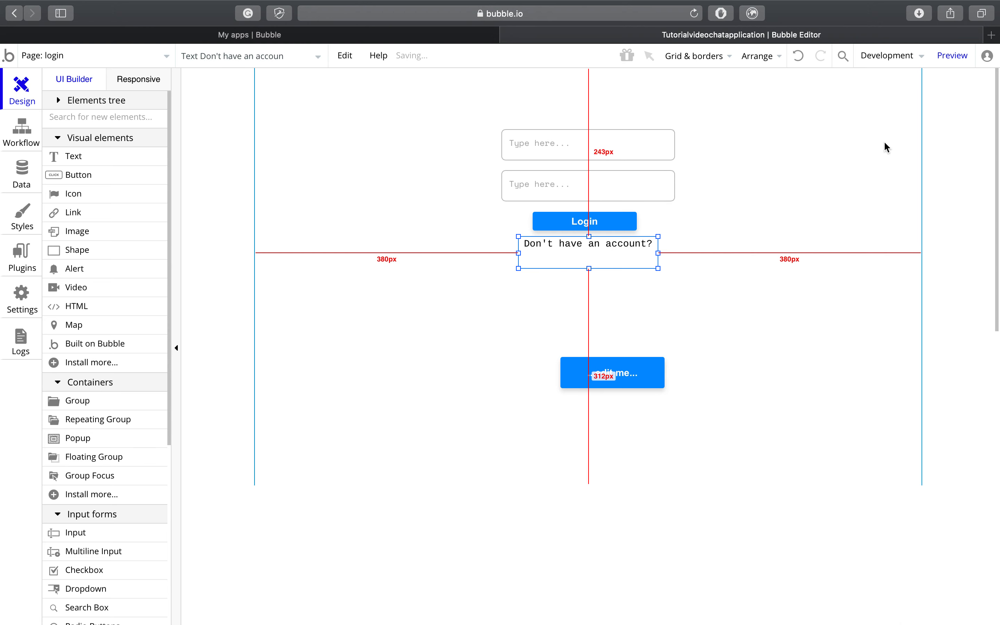
pyautogui.moveTo(589, 270); pyautogui.dragTo(599, 257)
pyautogui.moveTo(610, 358); pyautogui.dragTo(587, 274)
pyautogui.rightClick(587, 273)
# Step: Remove the button's preset style, center its text and set the font to Cousine
pyautogui.click(595, 205)
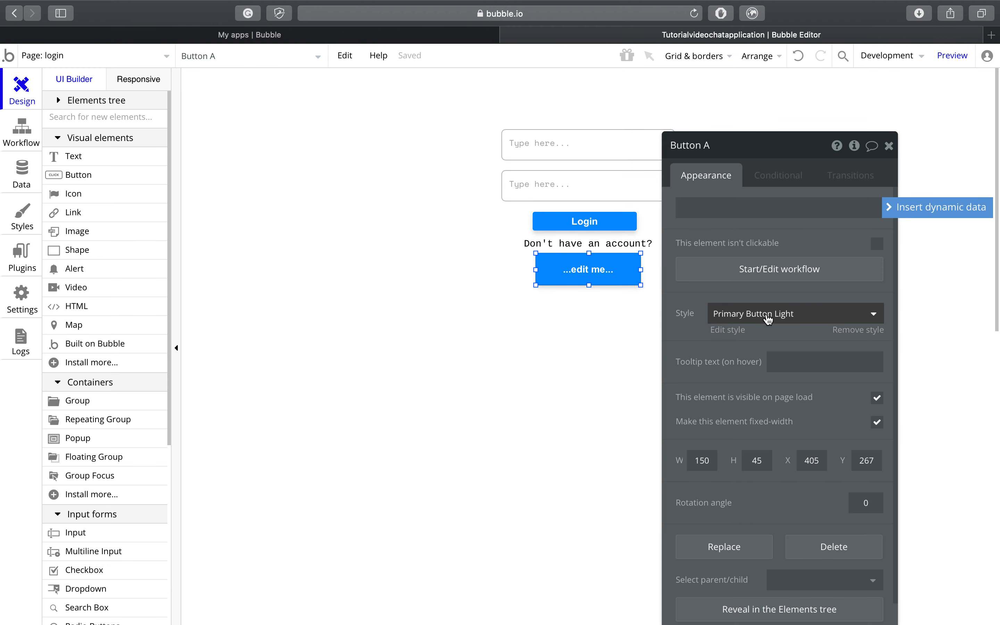
pyautogui.click(768, 318)
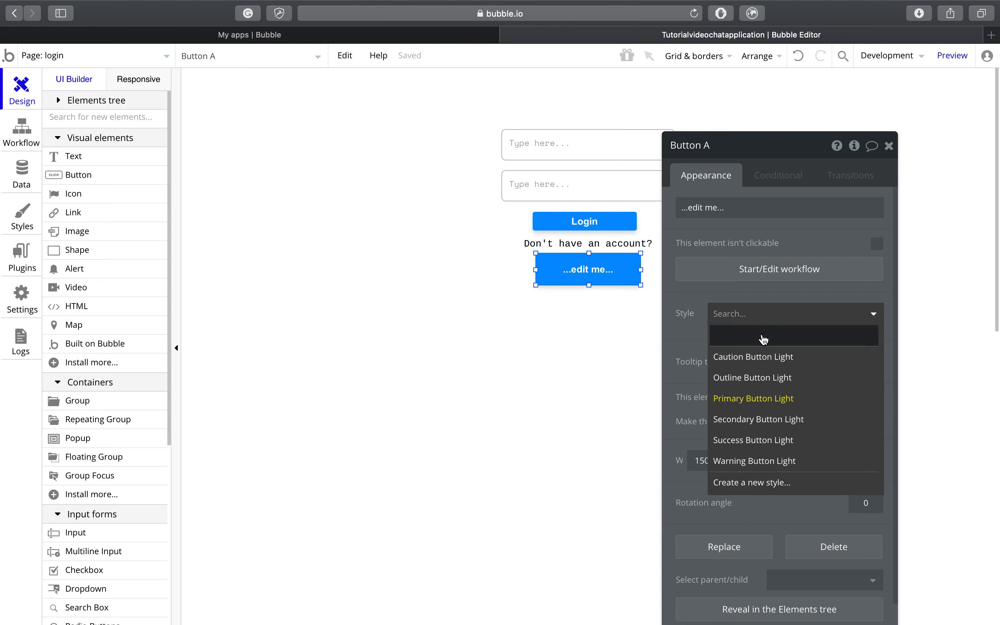
pyautogui.click(764, 339)
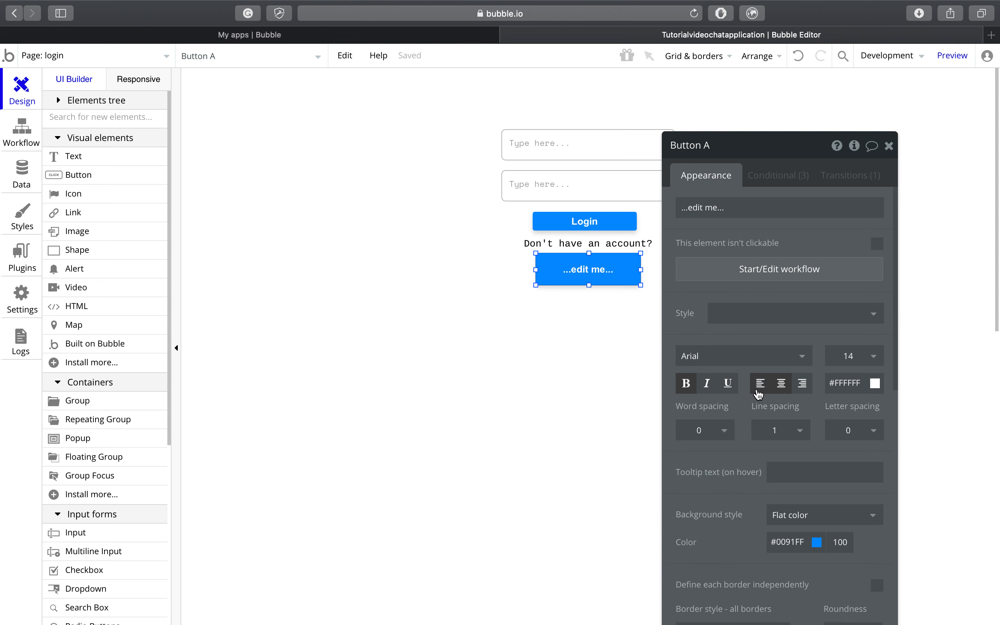
pyautogui.click(781, 384)
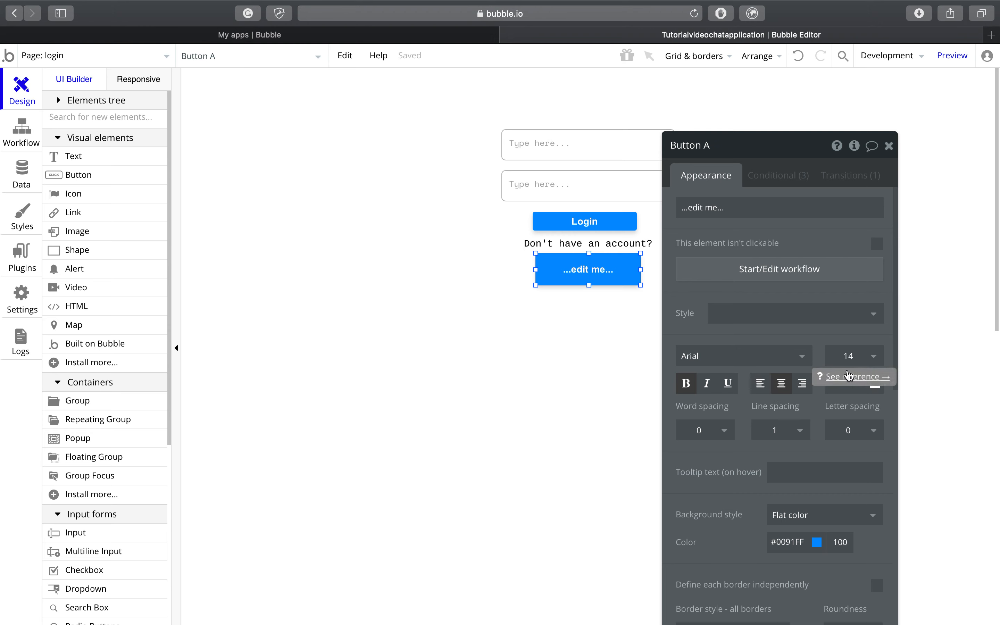
pyautogui.click(788, 356)
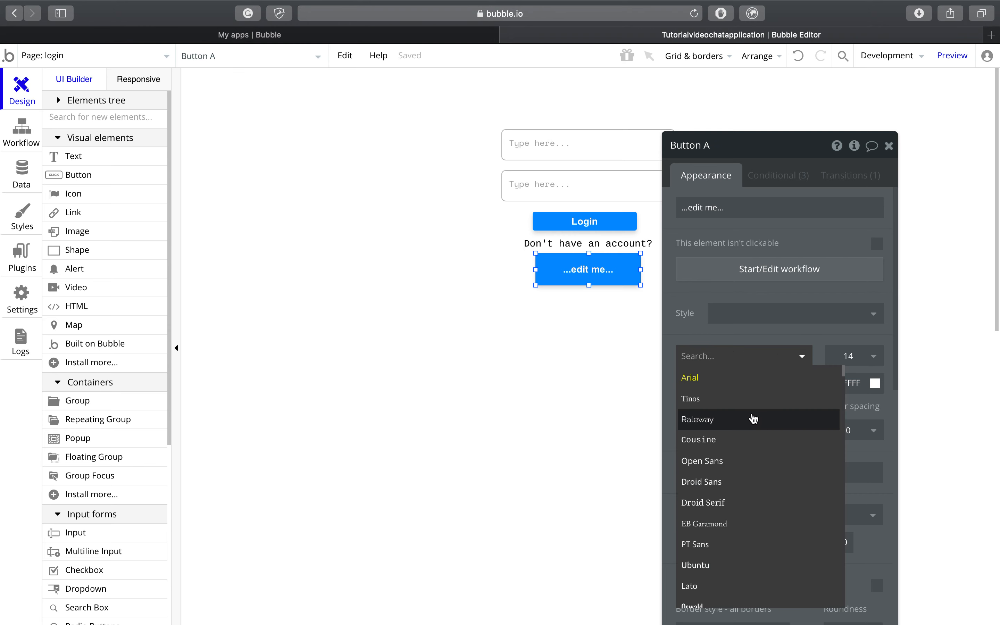
pyautogui.click(753, 440)
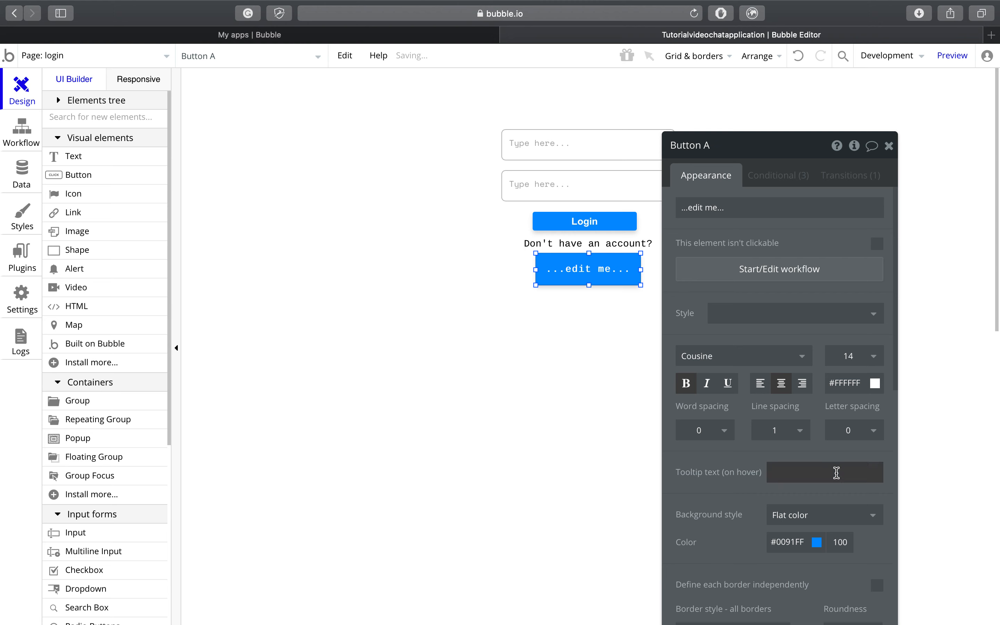
pyautogui.scroll(-3, 837, 473)
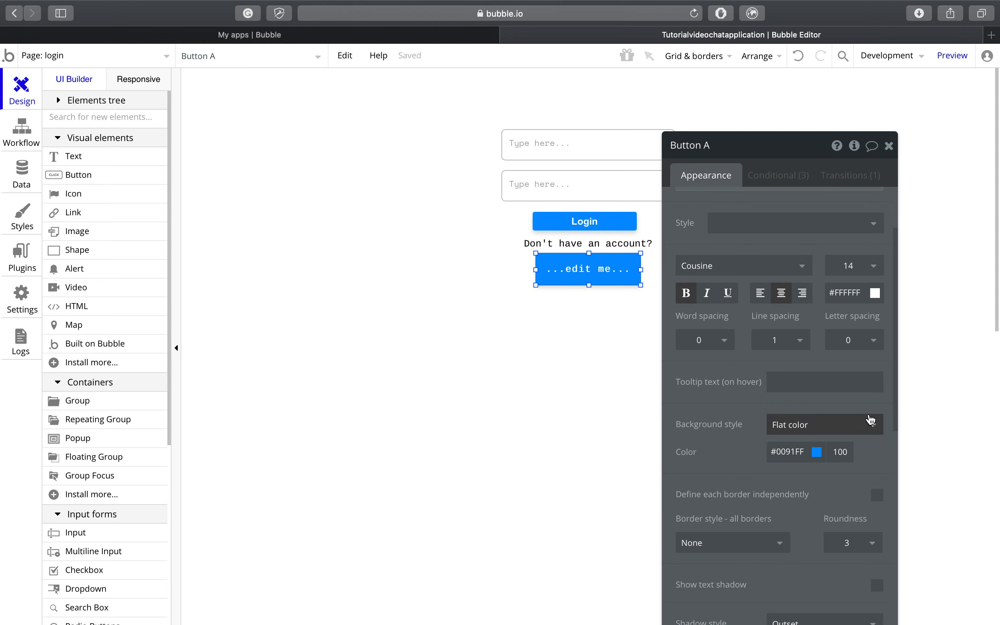
pyautogui.scroll(-3, 869, 415)
# Step: Remove the button's background fill and drop shadow, and enable its hovered and pressed conditions
pyautogui.click(818, 362)
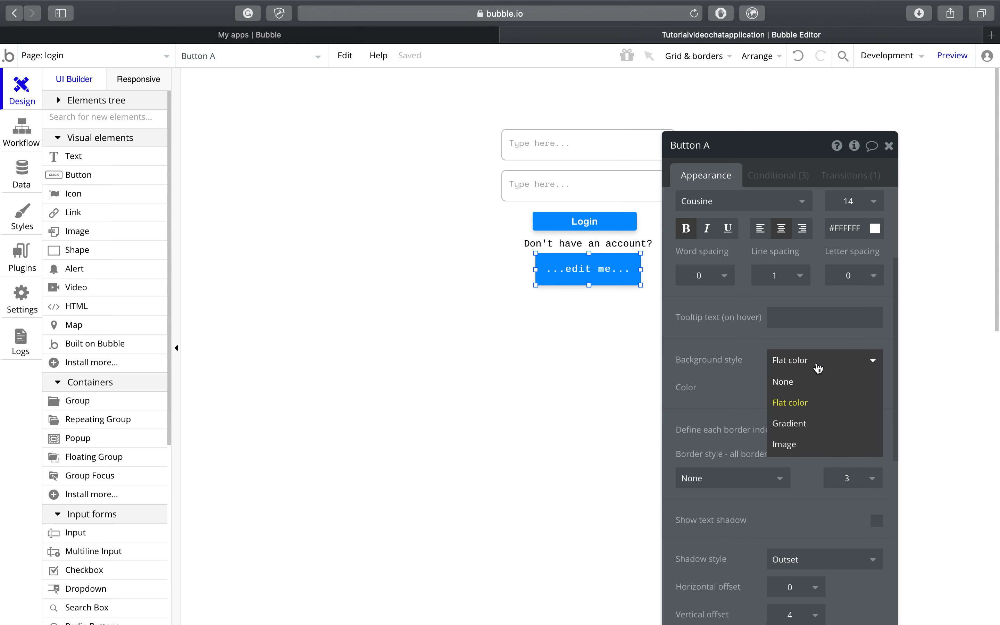
pyautogui.click(817, 382)
pyautogui.scroll(-9, 817, 388)
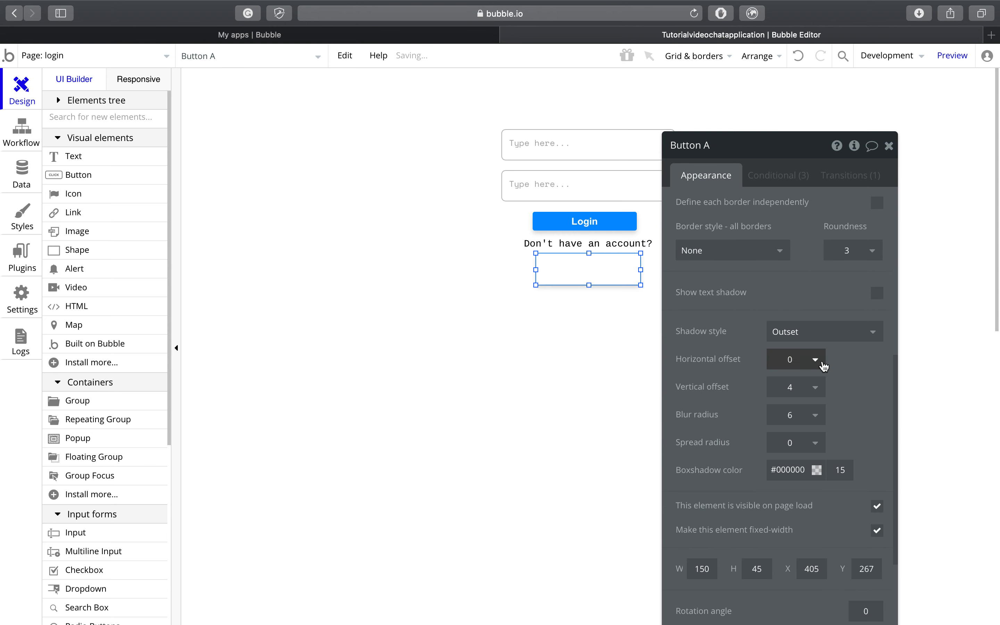
pyautogui.click(822, 336)
pyautogui.click(822, 353)
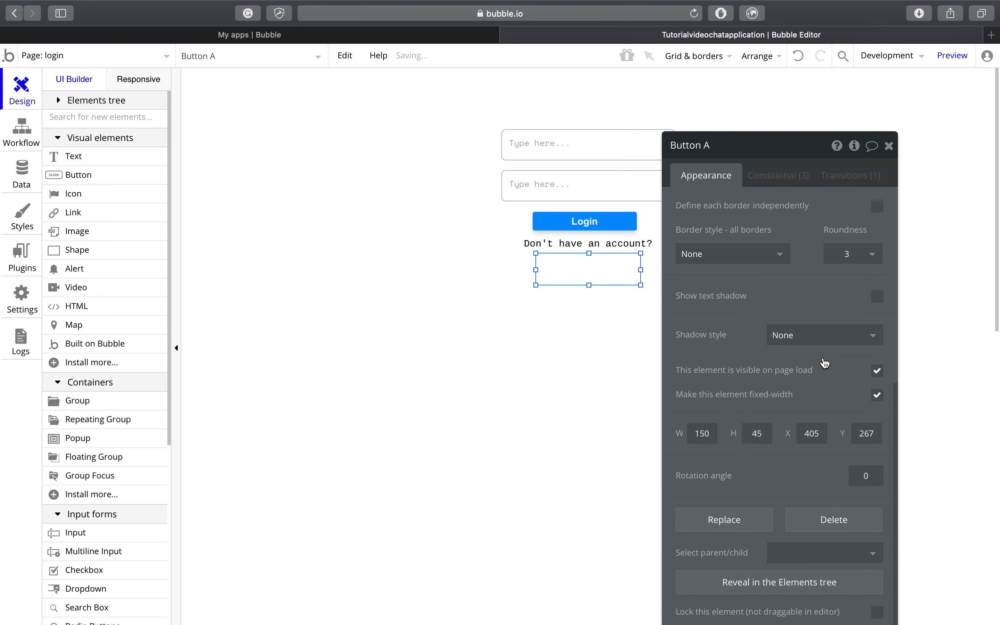
pyautogui.scroll(9, 825, 363)
pyautogui.click(785, 173)
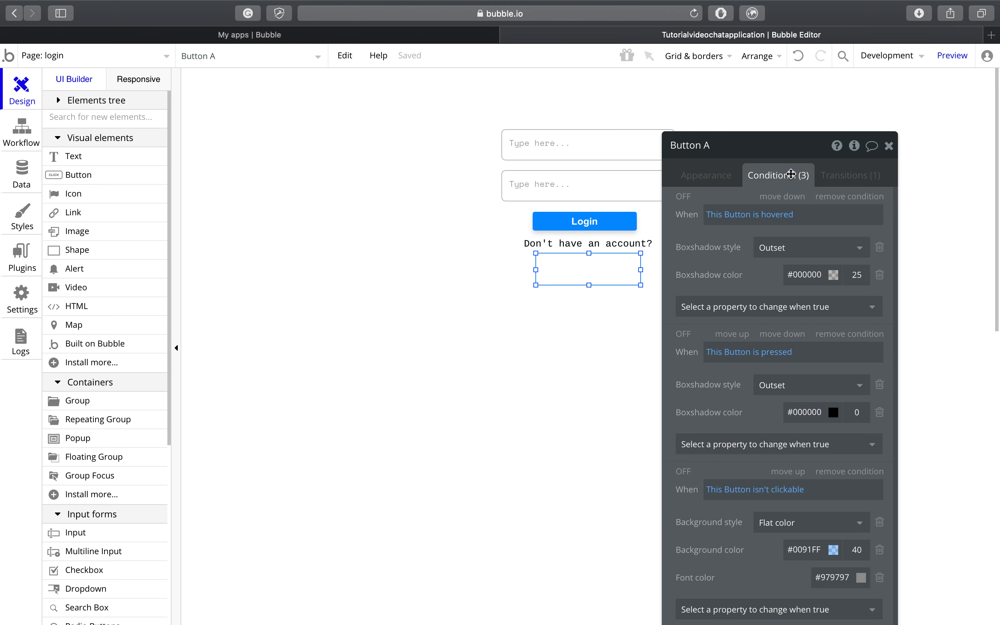
pyautogui.click(684, 198)
pyautogui.click(683, 335)
pyautogui.click(703, 177)
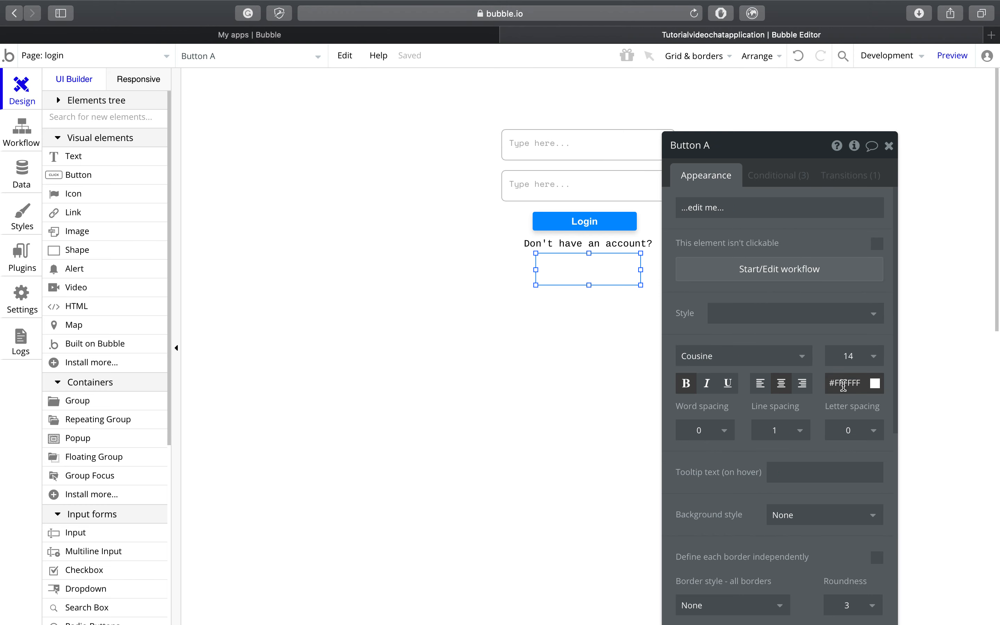
# Step: Make the button text purple #9D39CC and change its label to Register
pyautogui.click(843, 384)
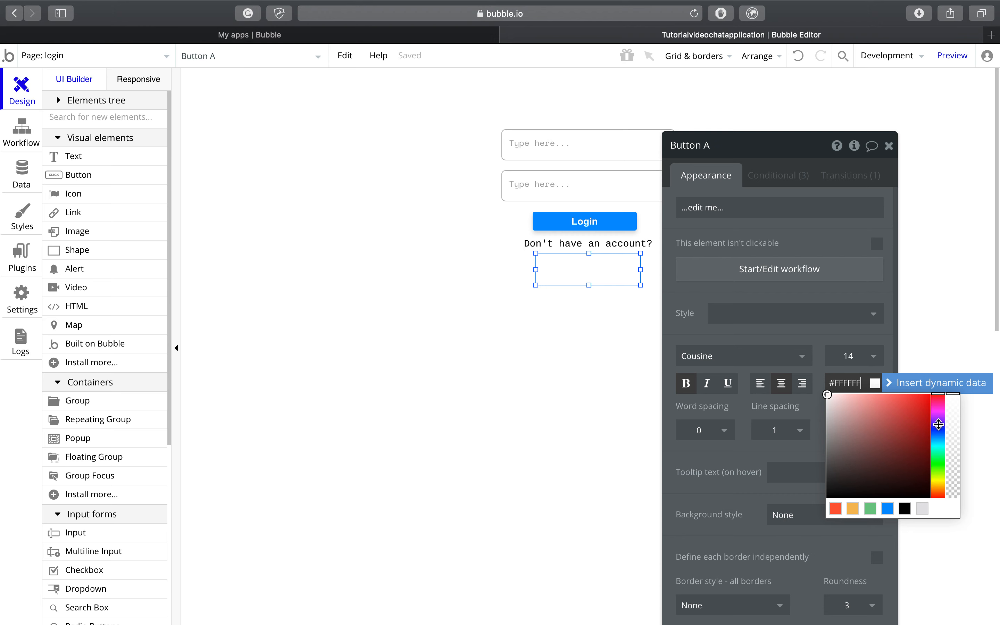
pyautogui.click(940, 424)
pyautogui.click(938, 416)
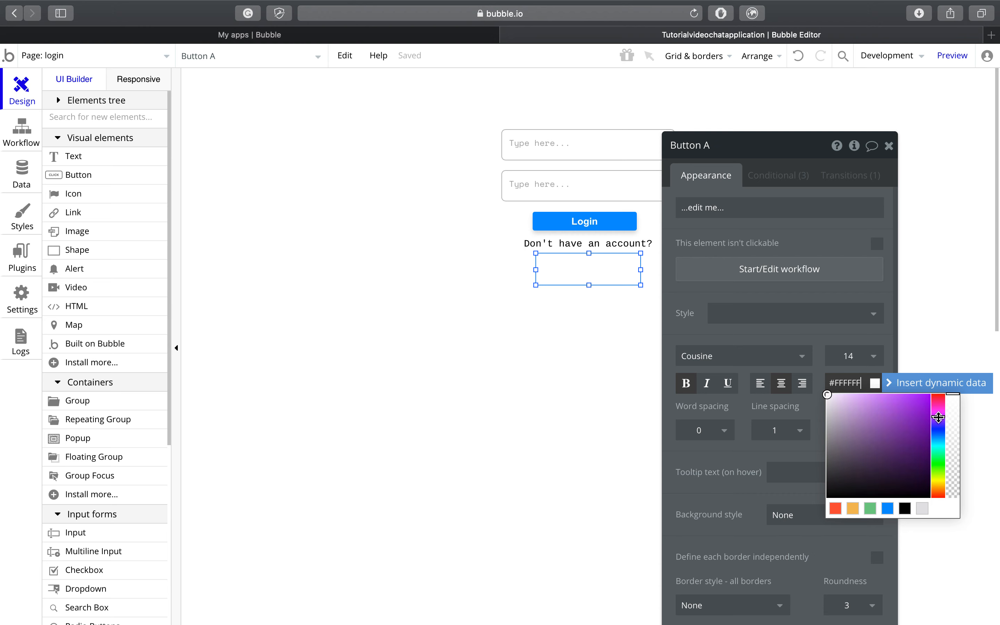
pyautogui.moveTo(917, 417); pyautogui.dragTo(901, 415)
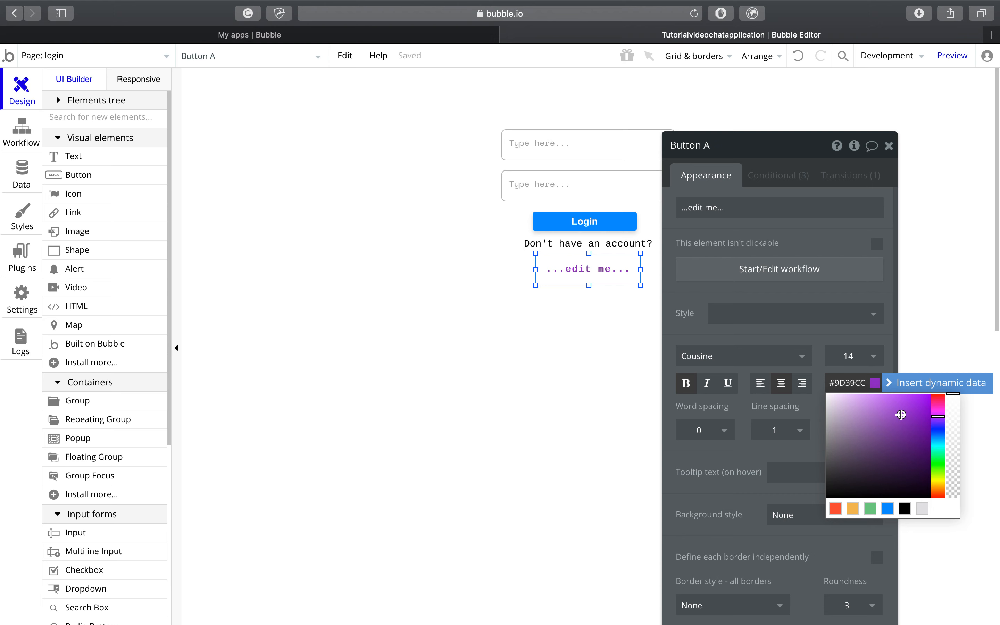
pyautogui.click(806, 221)
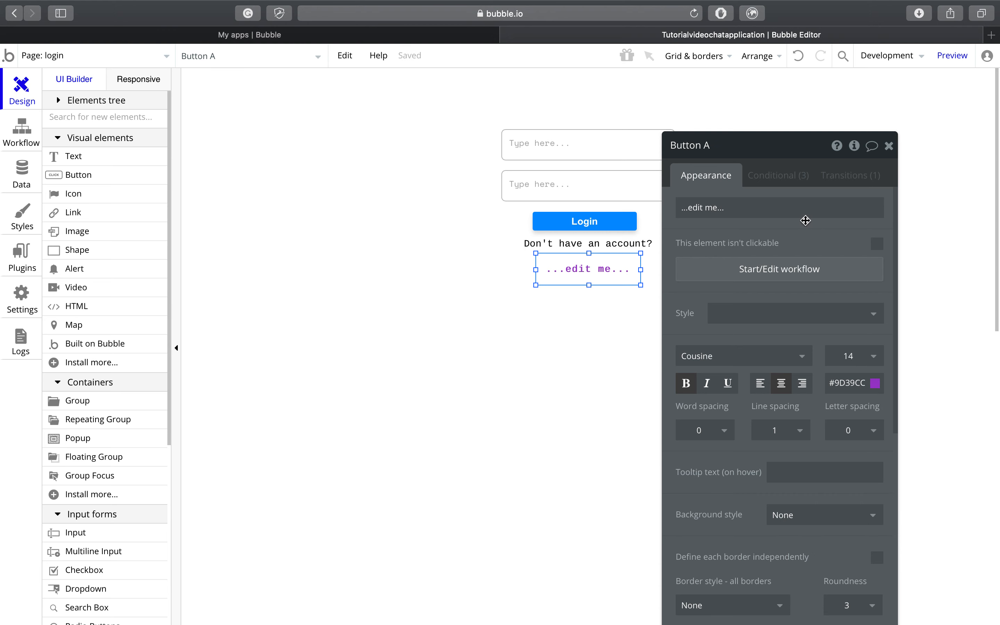
pyautogui.click(798, 212)
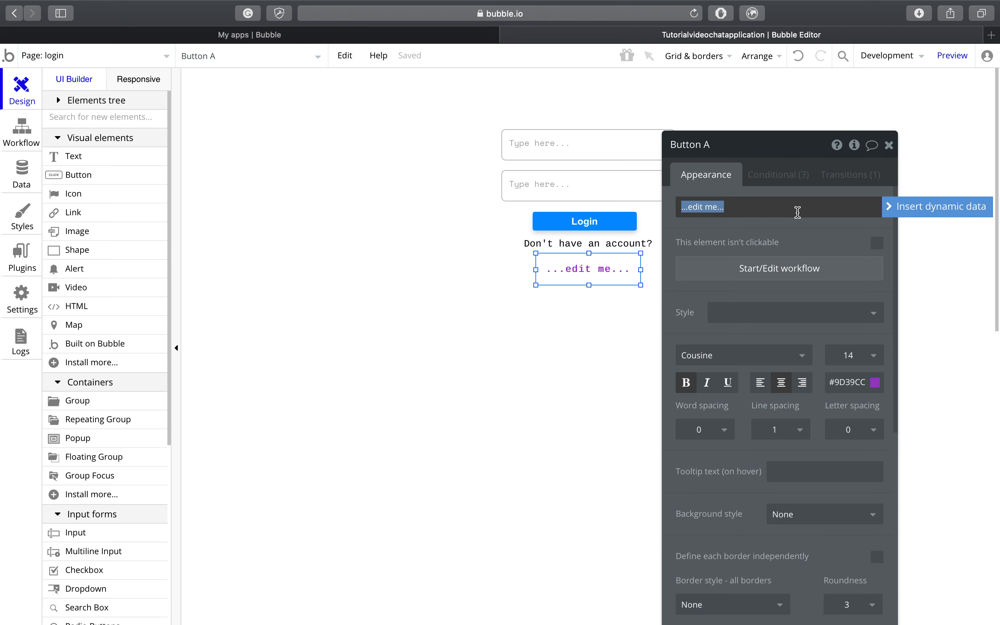
pyautogui.press('BackSpace')
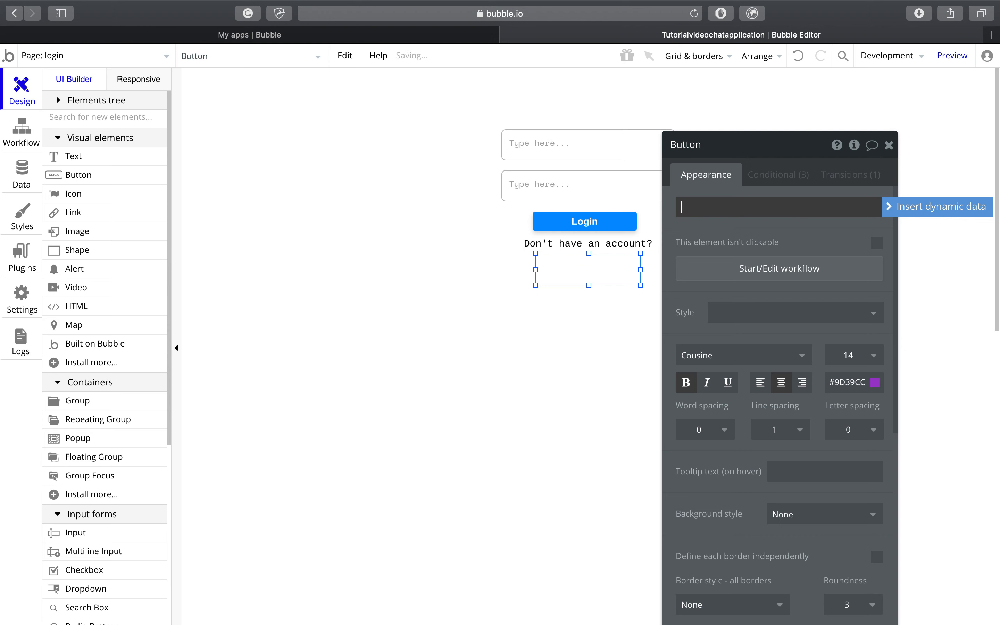
pyautogui.write('Register')
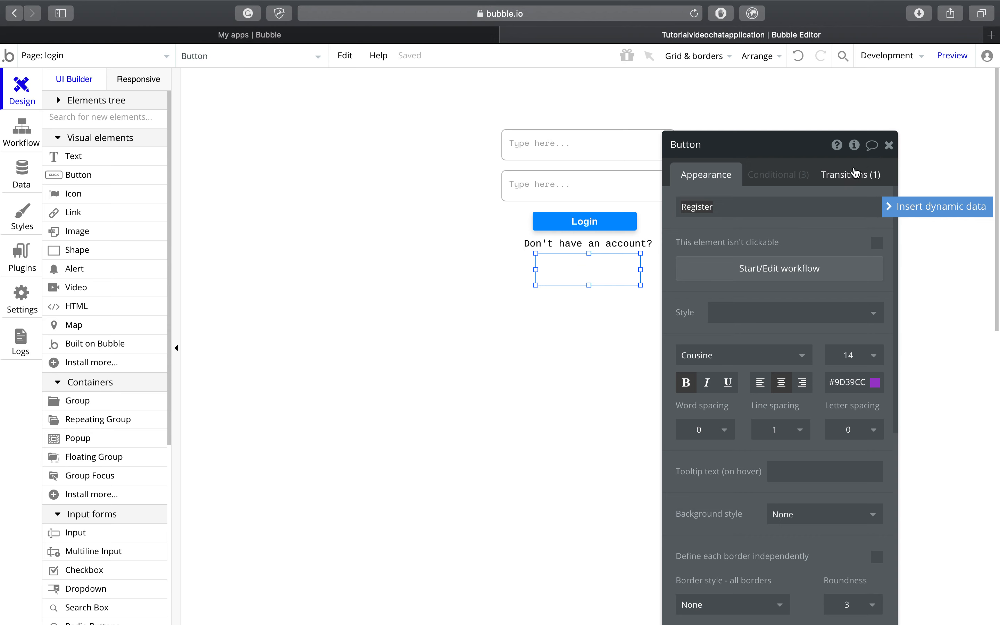
pyautogui.click(889, 145)
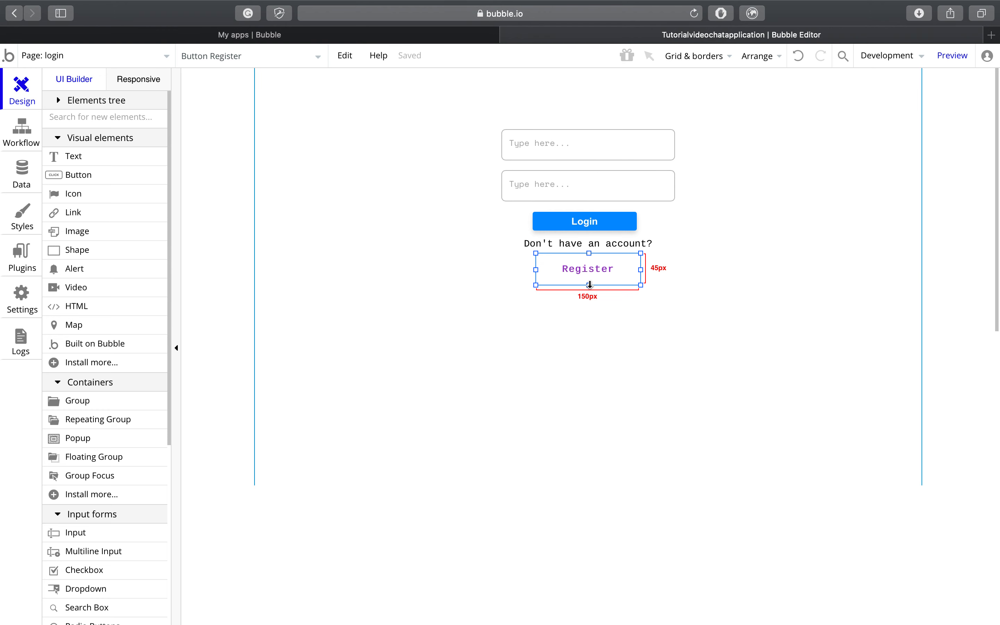
# Step: Shrink the Register button to 23px height and snap it beneath the 'Don't have an account?' line
pyautogui.moveTo(589, 285); pyautogui.dragTo(591, 256)
pyautogui.click(611, 331)
pyautogui.click(599, 315)
pyautogui.click(594, 259)
pyautogui.click(602, 305)
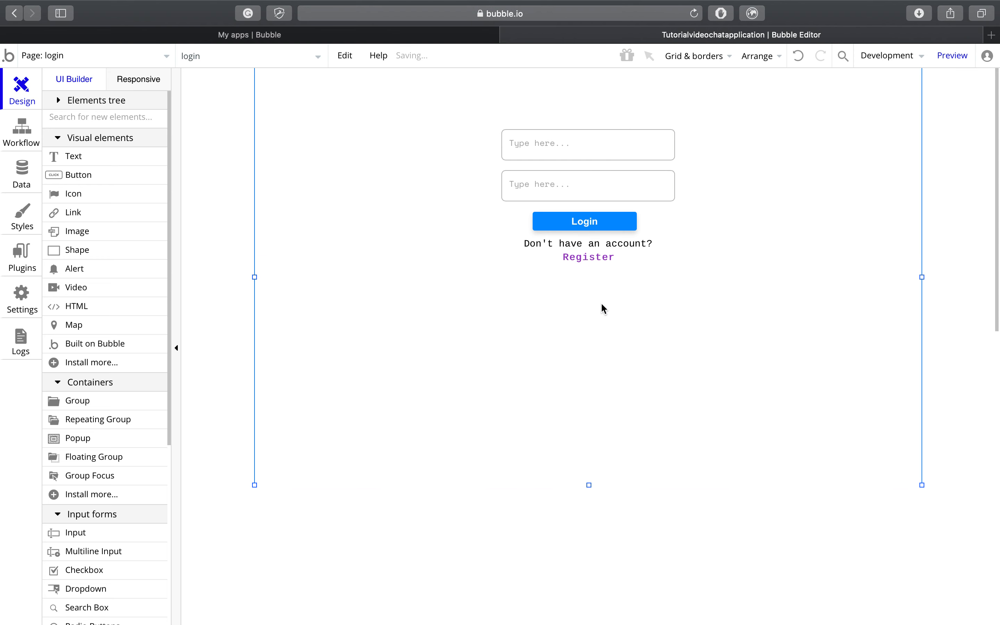
pyautogui.click(610, 230)
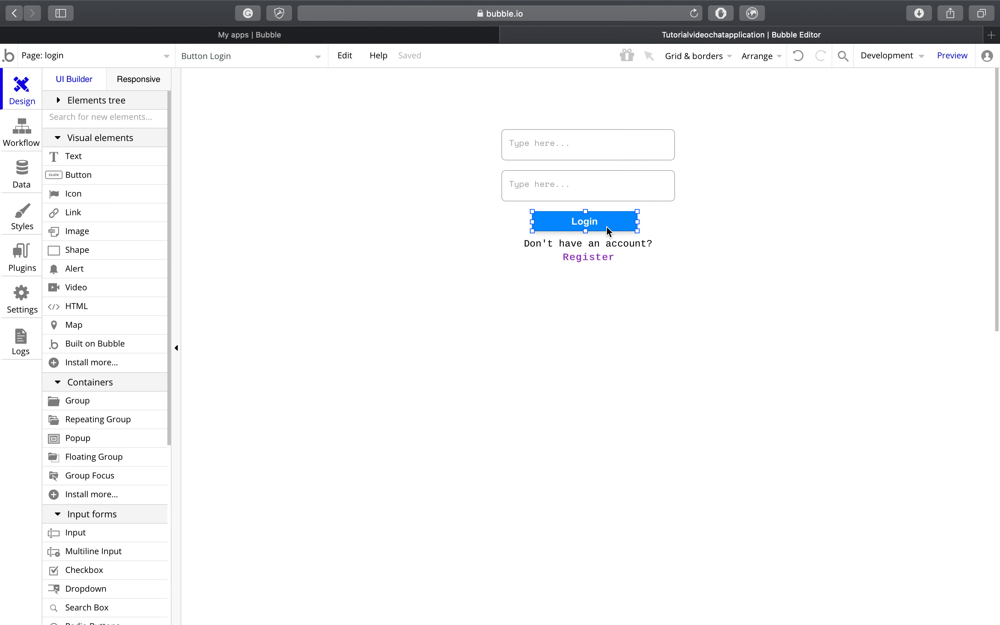
# Step: Detach the Login button from its preset style and set its font to Cousine
pyautogui.rightClick(559, 229)
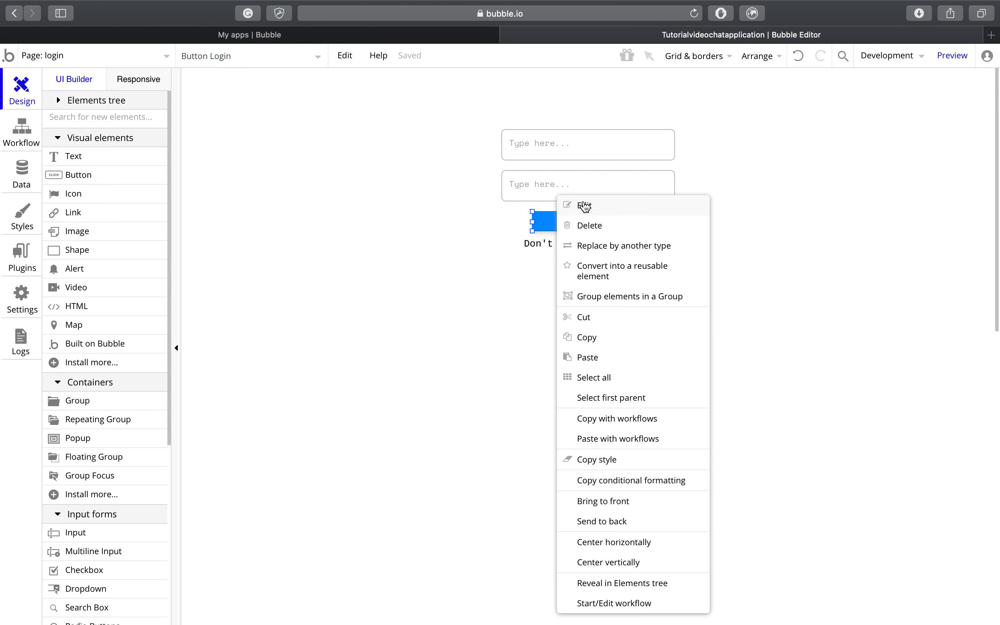
pyautogui.click(583, 207)
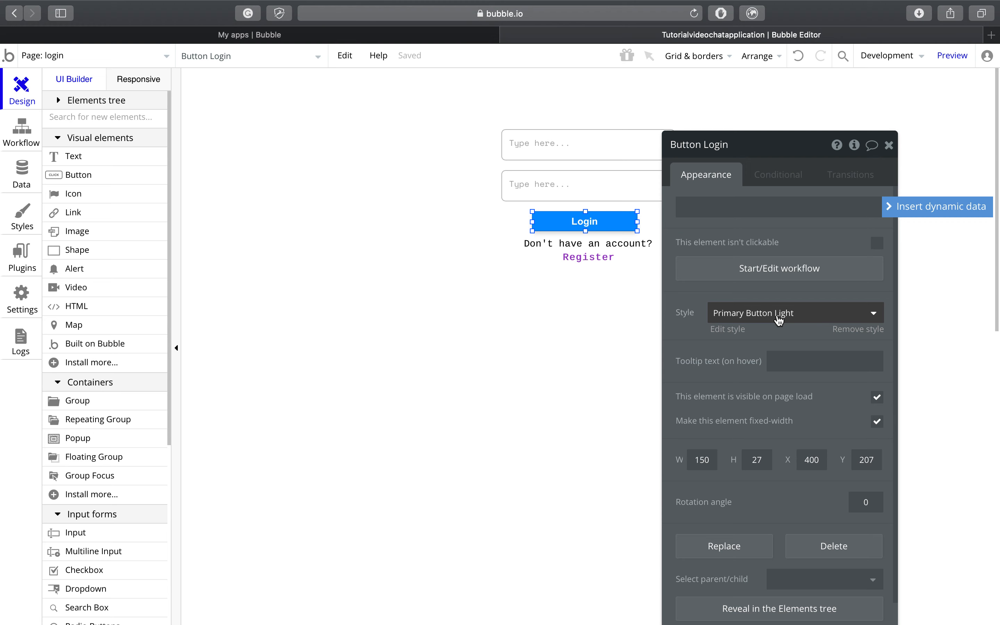
pyautogui.click(744, 317)
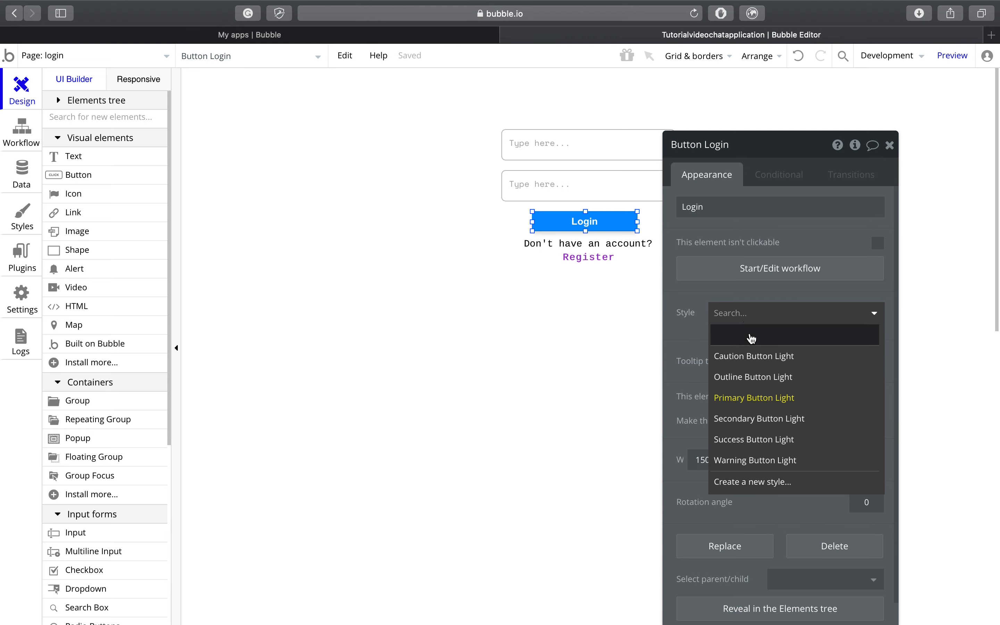
pyautogui.click(750, 338)
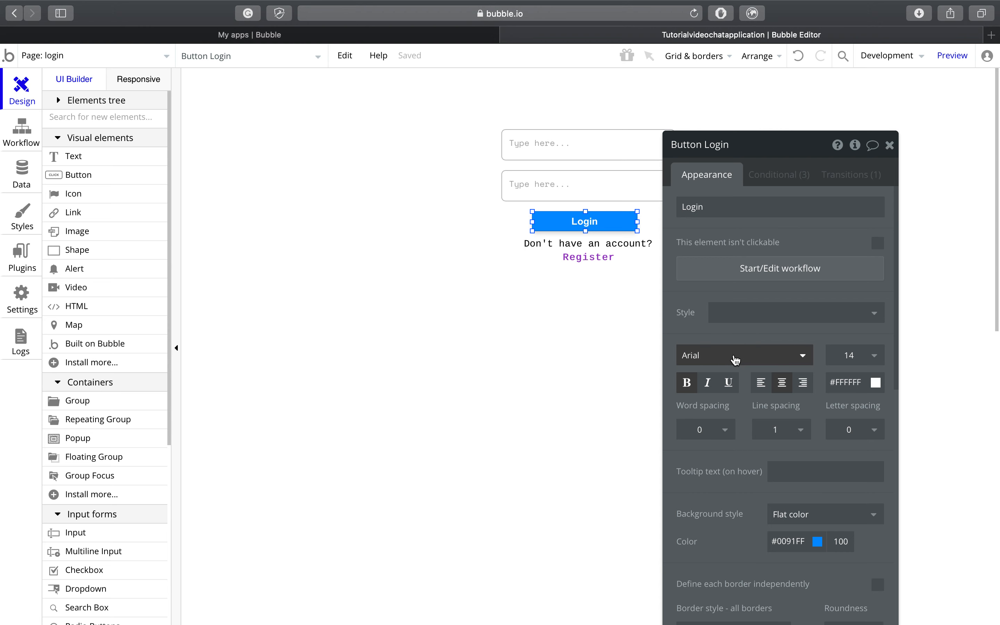
pyautogui.click(735, 361)
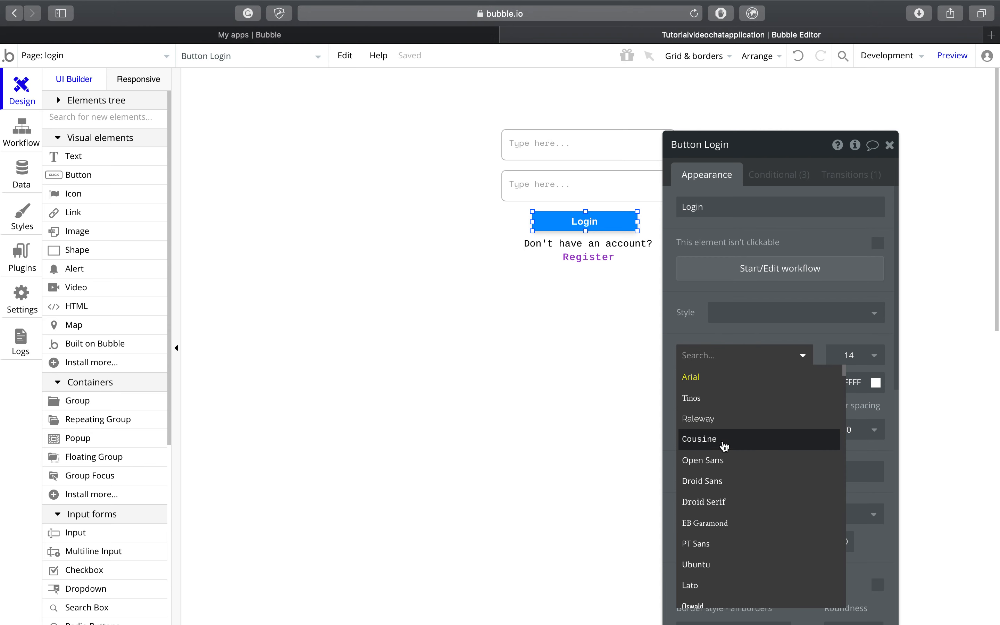
pyautogui.click(724, 443)
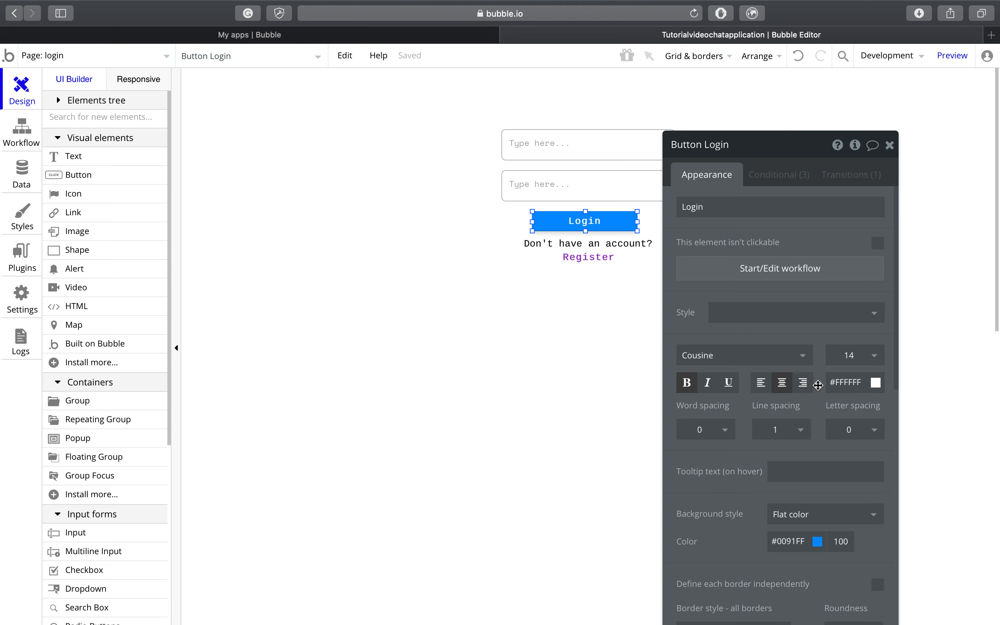
# Step: Change the Login button's background colour from blue to purple
pyautogui.click(825, 514)
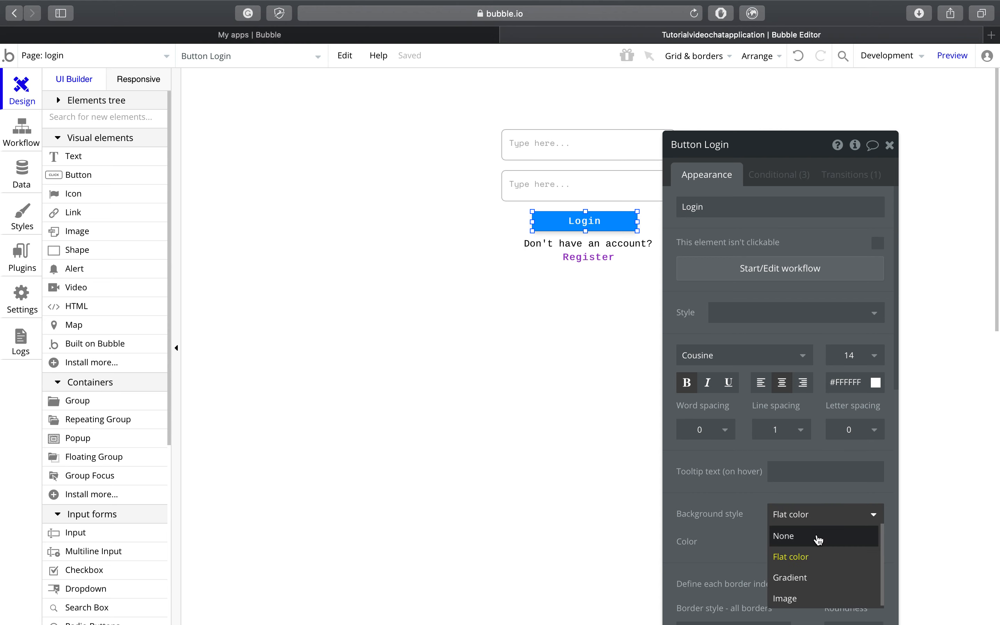
pyautogui.click(819, 473)
pyautogui.click(788, 552)
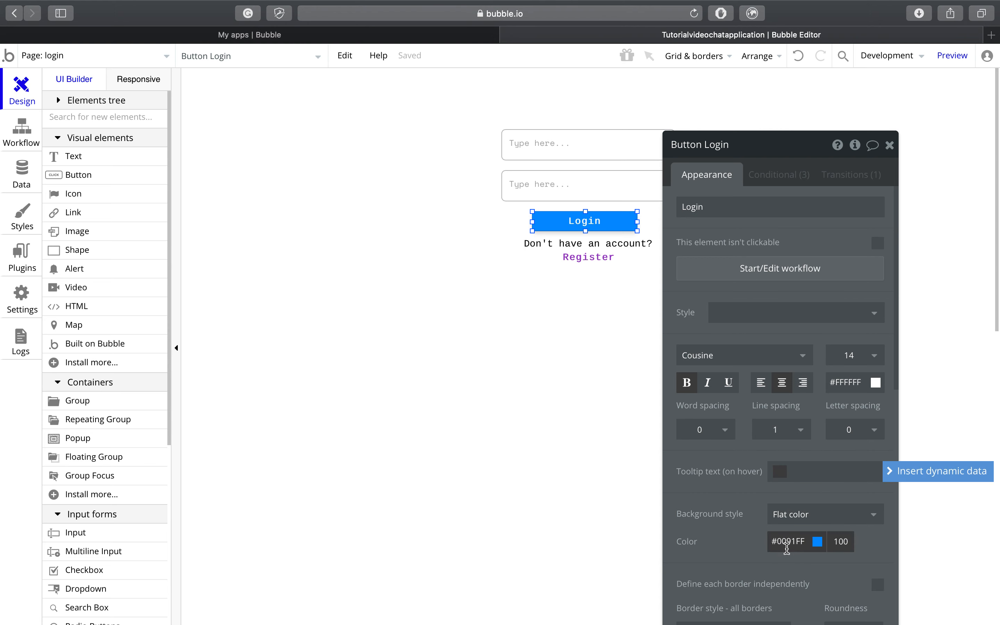
pyautogui.click(868, 514)
pyautogui.moveTo(876, 514); pyautogui.dragTo(811, 530)
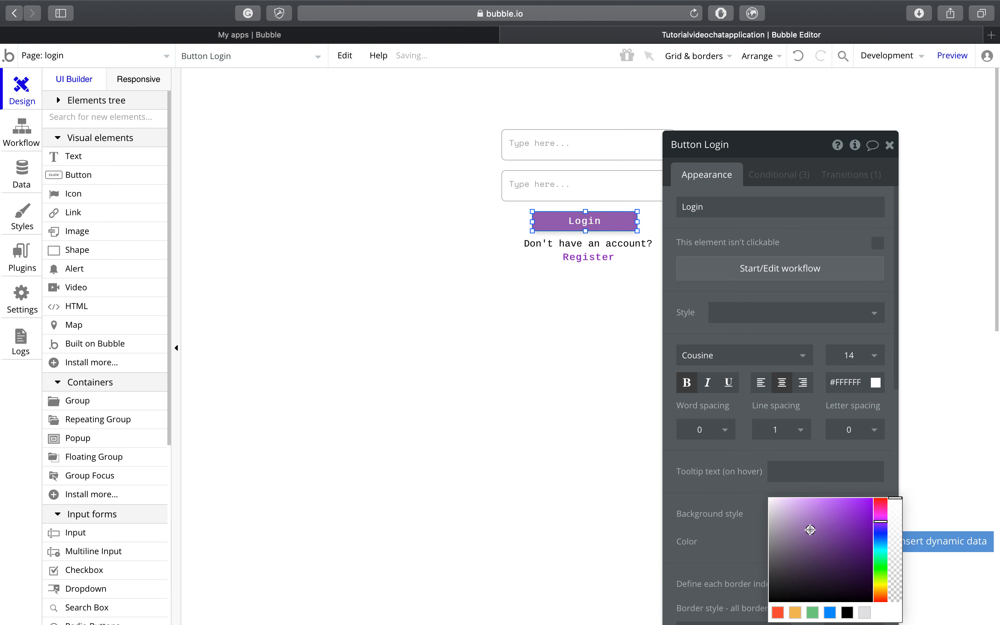
pyautogui.click(889, 145)
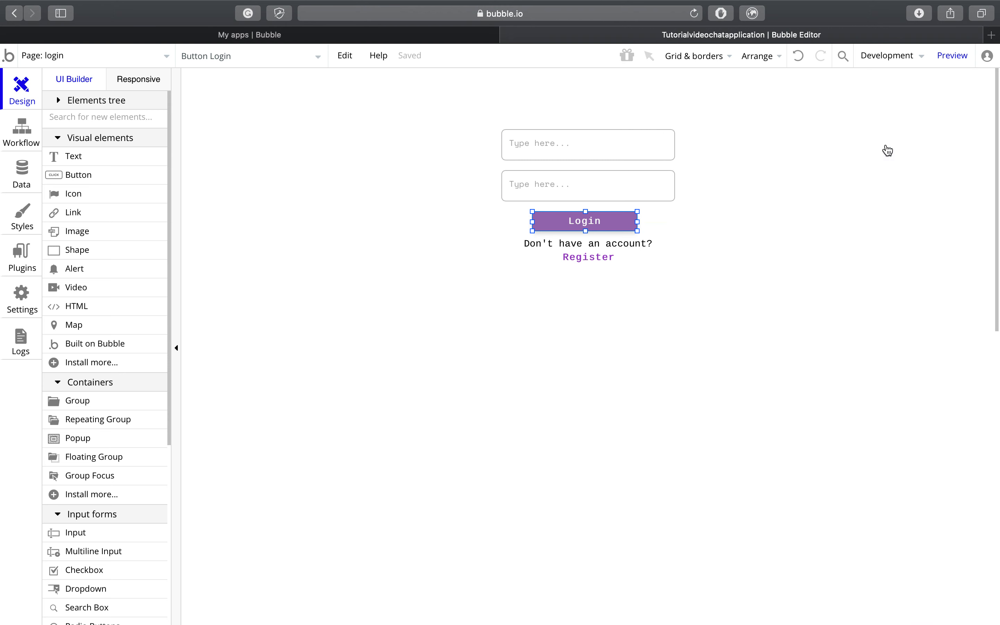
pyautogui.click(663, 158)
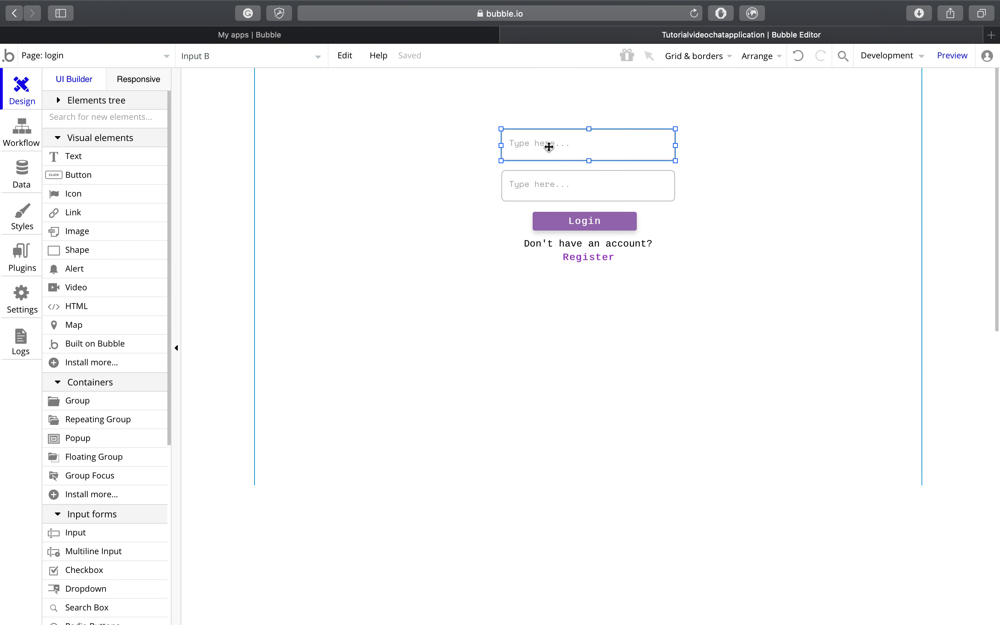
pyautogui.rightClick(540, 145)
# Step: Set the top input's placeholder to Email and the second input's to Password
pyautogui.click(555, 156)
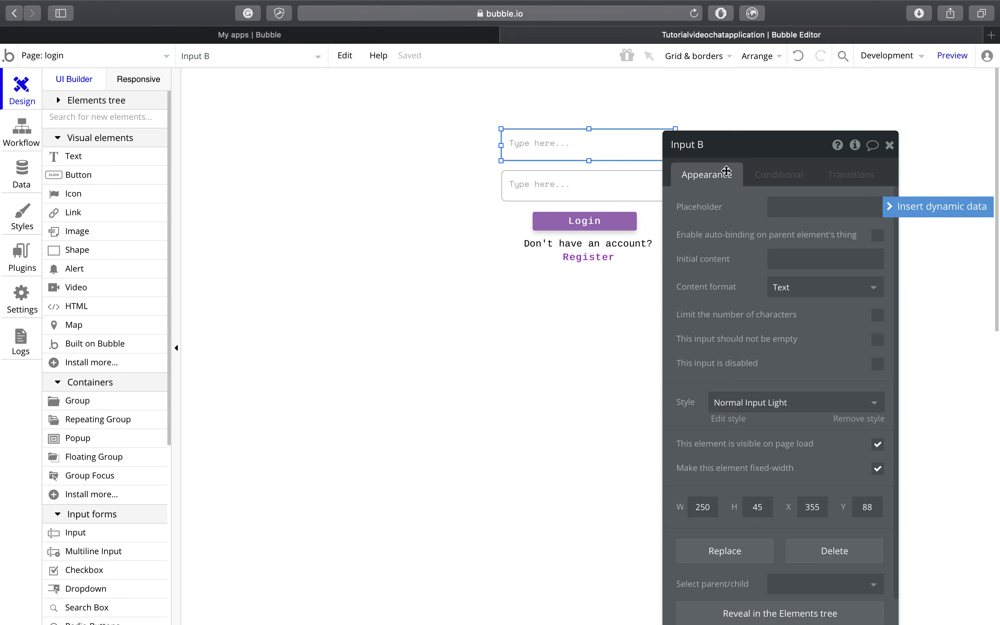
pyautogui.write('Type here...')
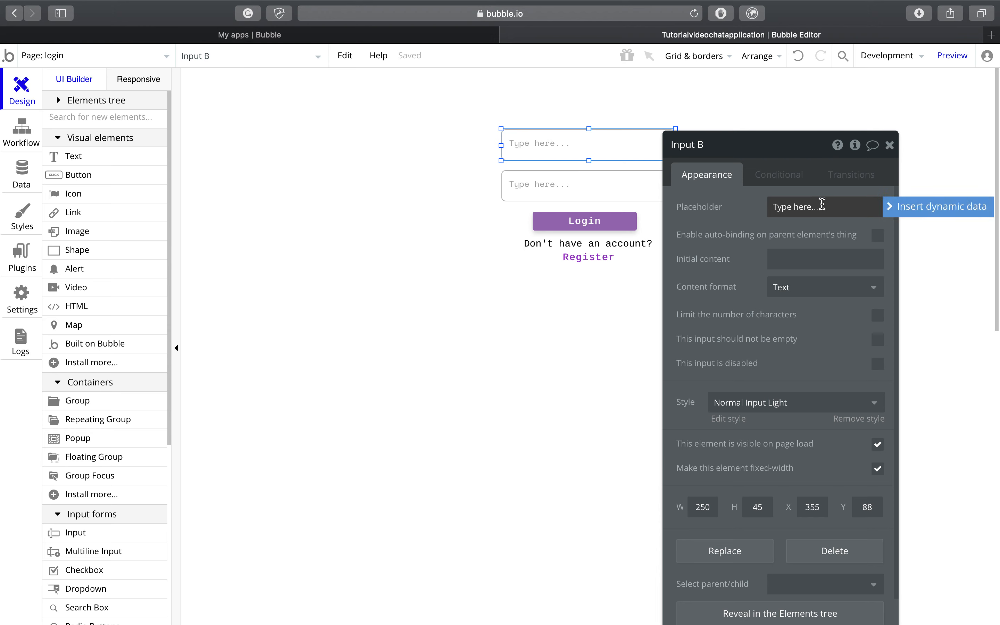
pyautogui.press('super+a')
pyautogui.press('BackSpace')
pyautogui.write('Email')
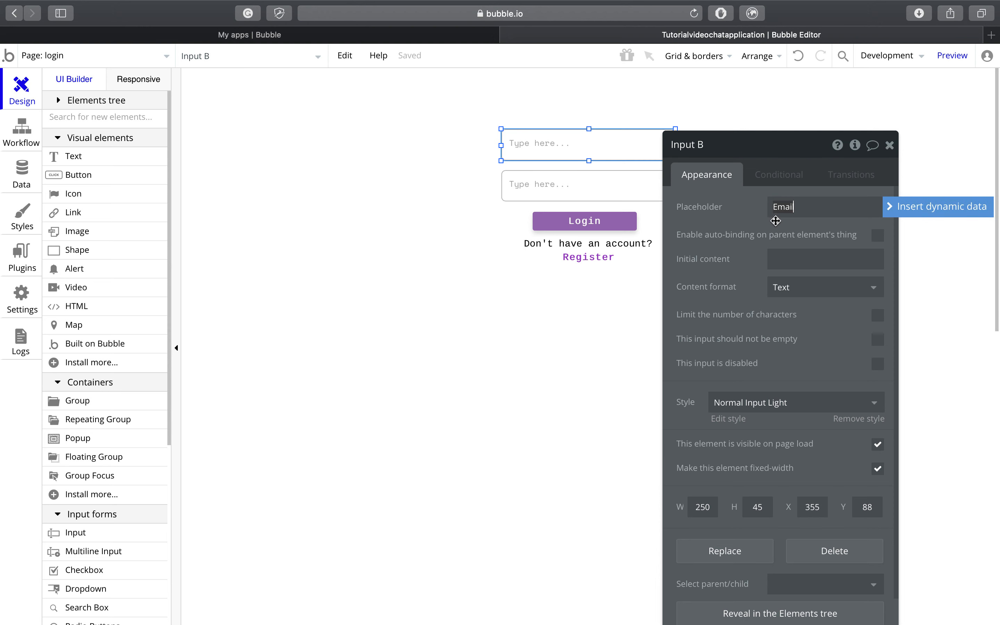
pyautogui.click(576, 197)
pyautogui.click(860, 207)
pyautogui.press('super+a')
pyautogui.press('BackSpace')
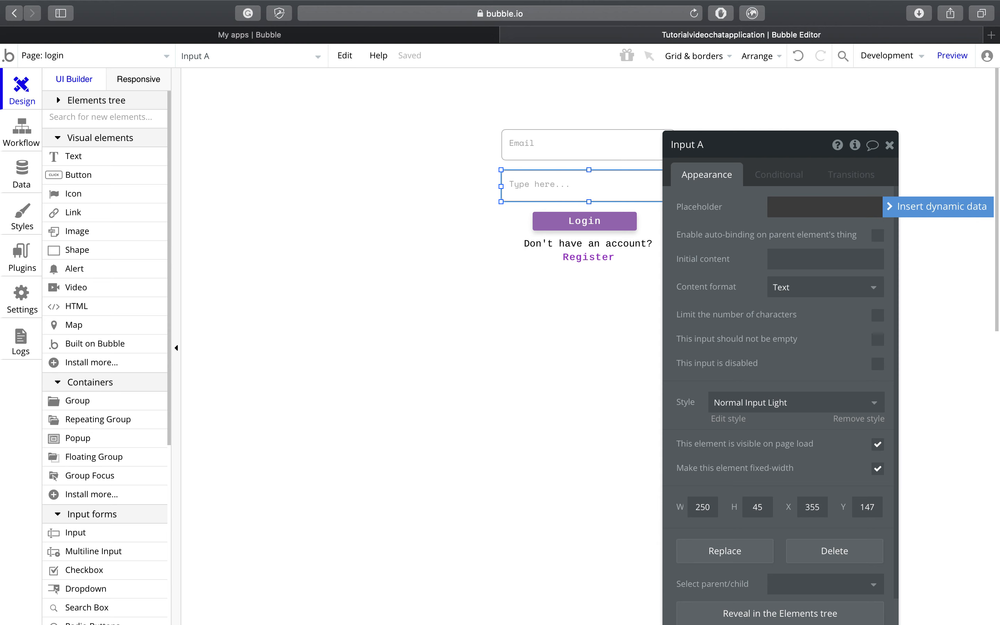
pyautogui.write('Password')
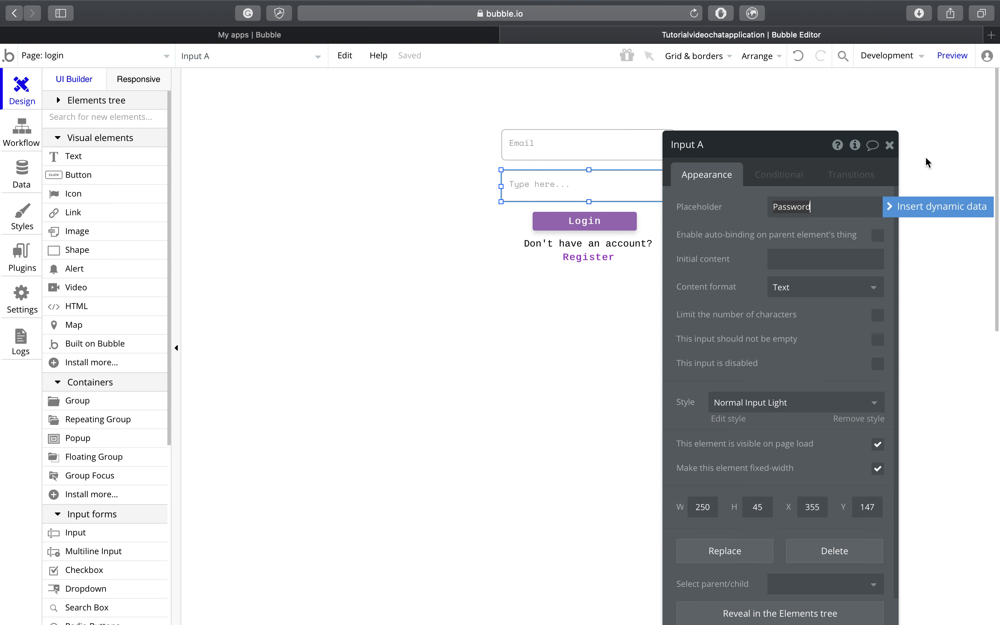
pyautogui.click(890, 145)
pyautogui.click(891, 149)
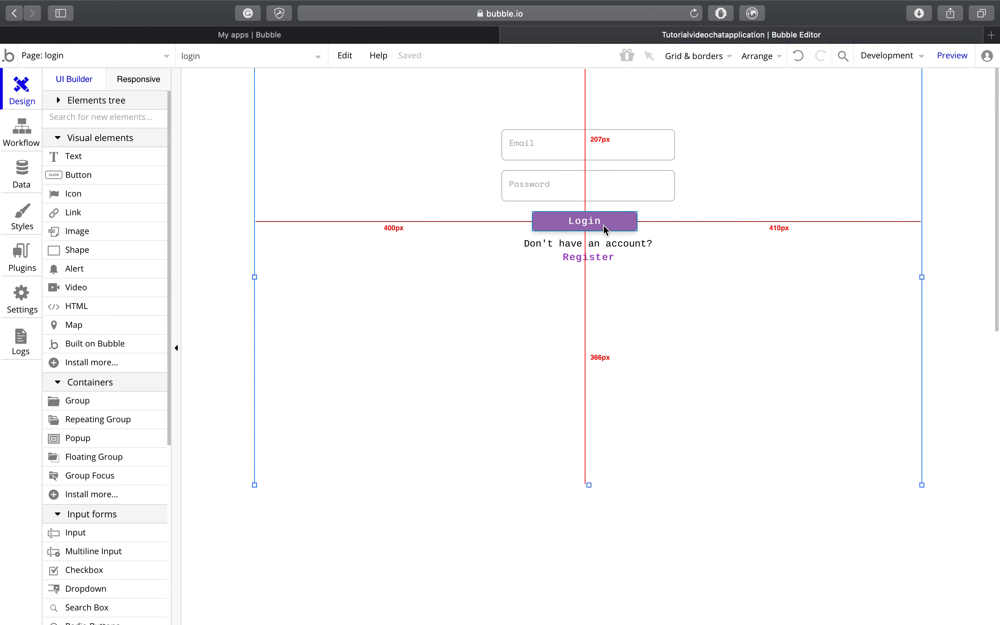
# Step: Open the Register button's property editor
pyautogui.rightClick(604, 265)
pyautogui.click(639, 204)
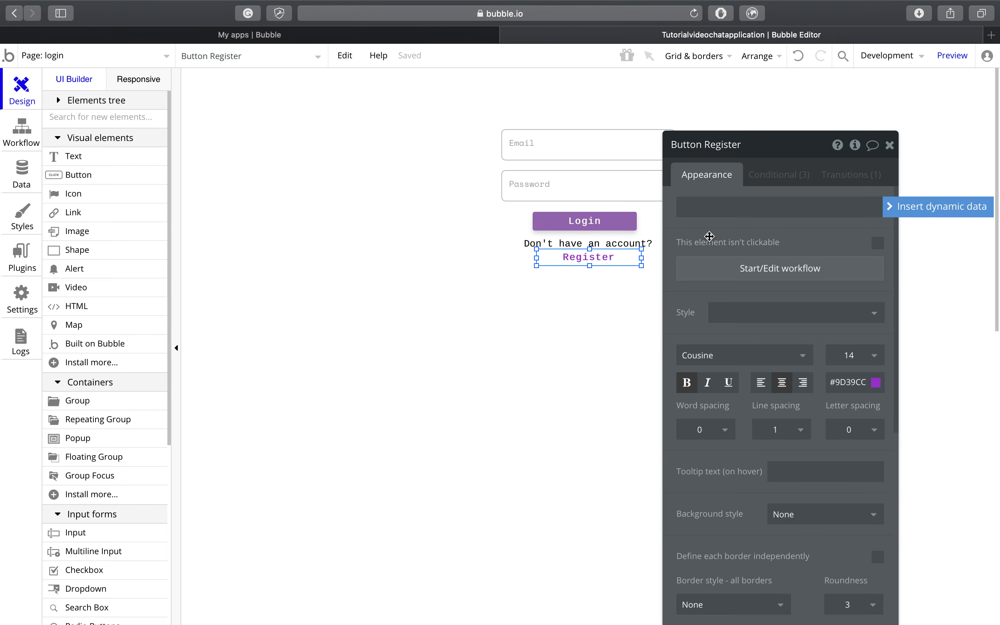
pyautogui.rightClick(620, 259)
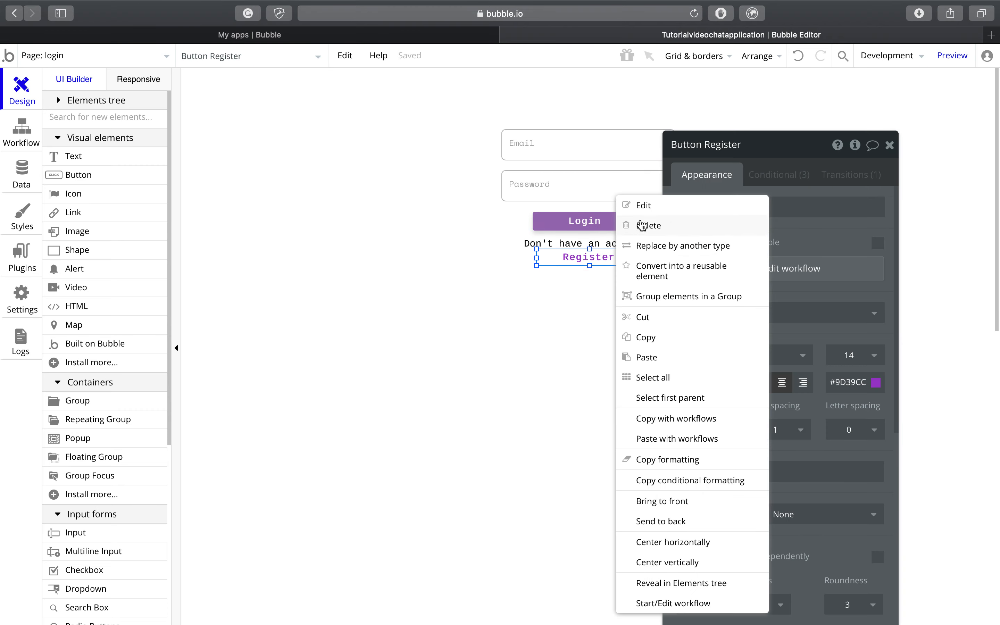
pyautogui.click(643, 204)
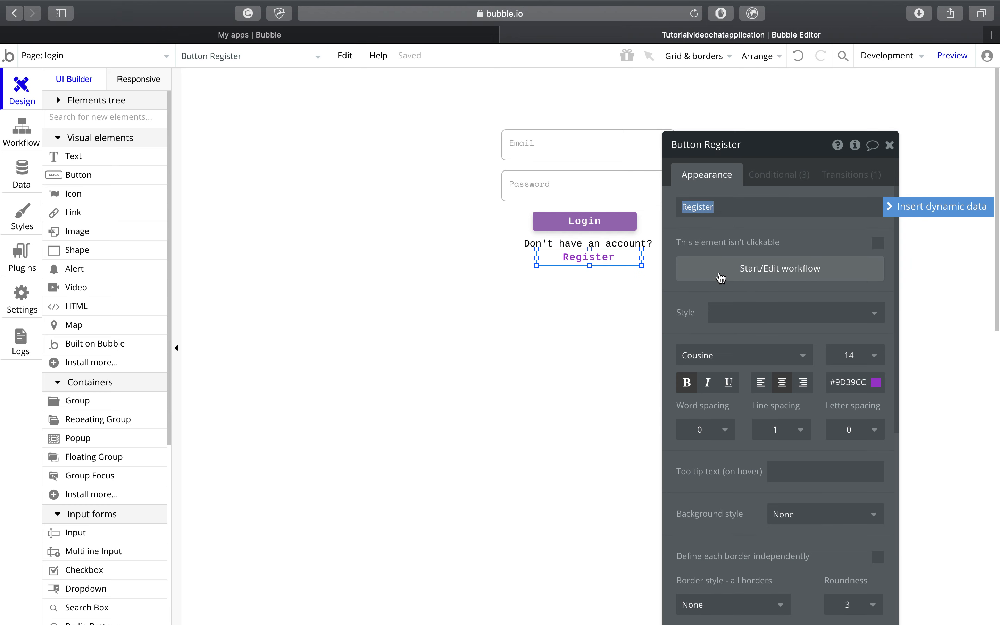
# Step: Create a Register-click workflow with a Go to page step targeting the signup page
pyautogui.click(721, 276)
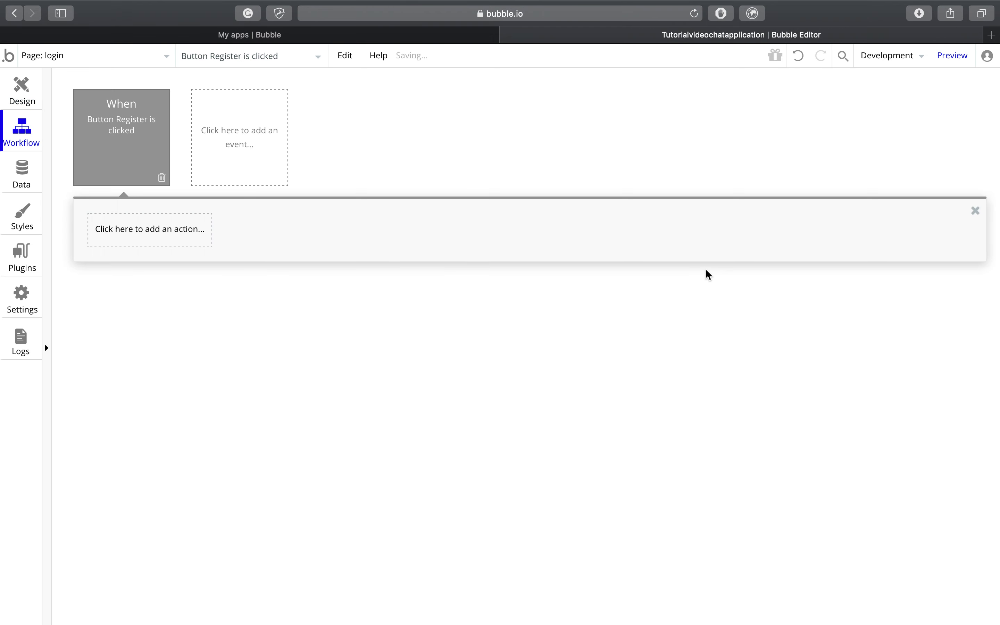
pyautogui.click(192, 239)
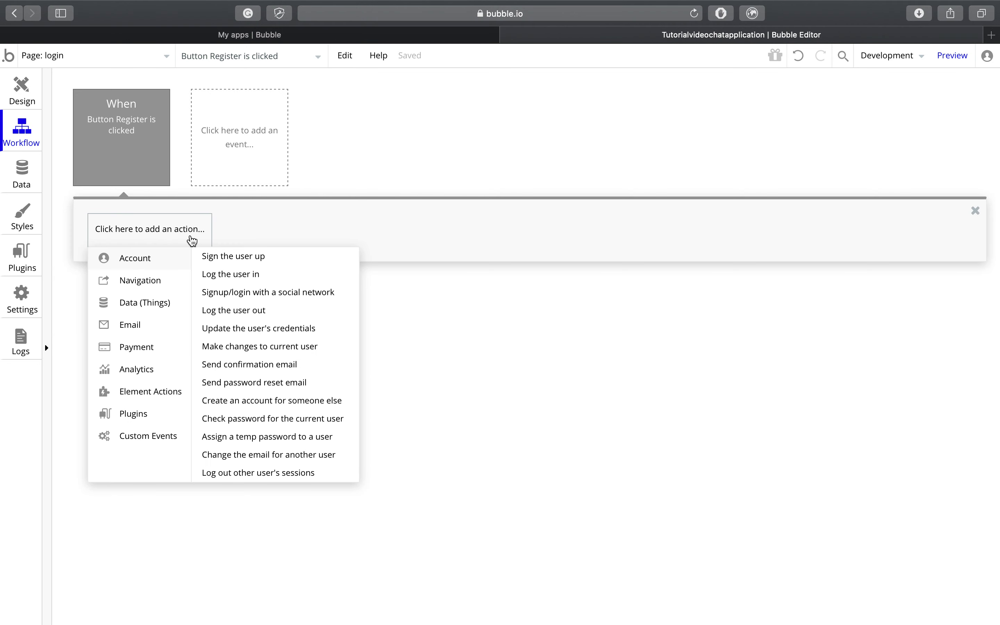
pyautogui.moveTo(184, 283)
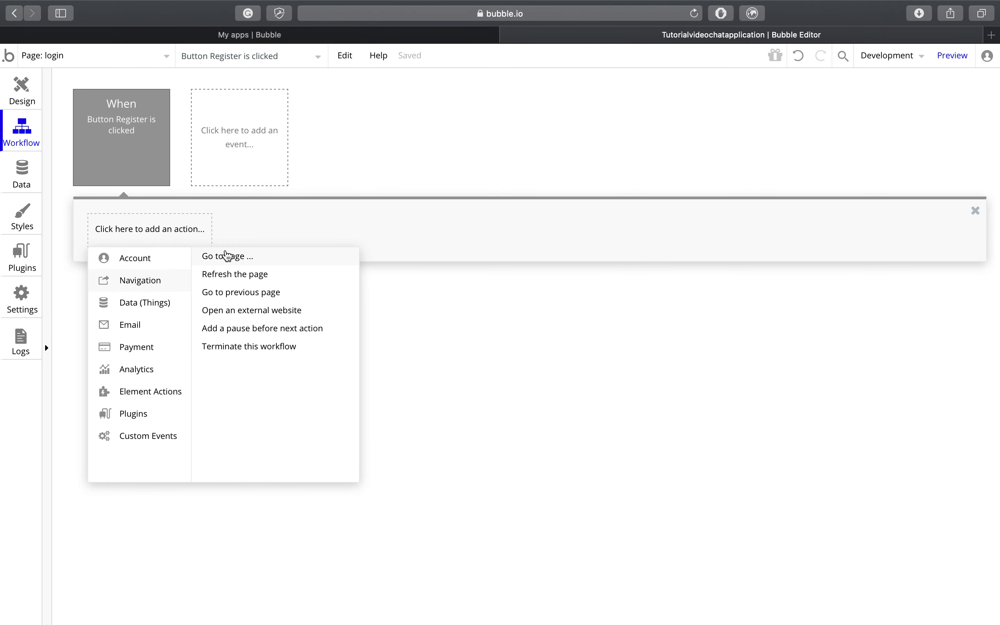
pyautogui.click(226, 256)
pyautogui.click(791, 187)
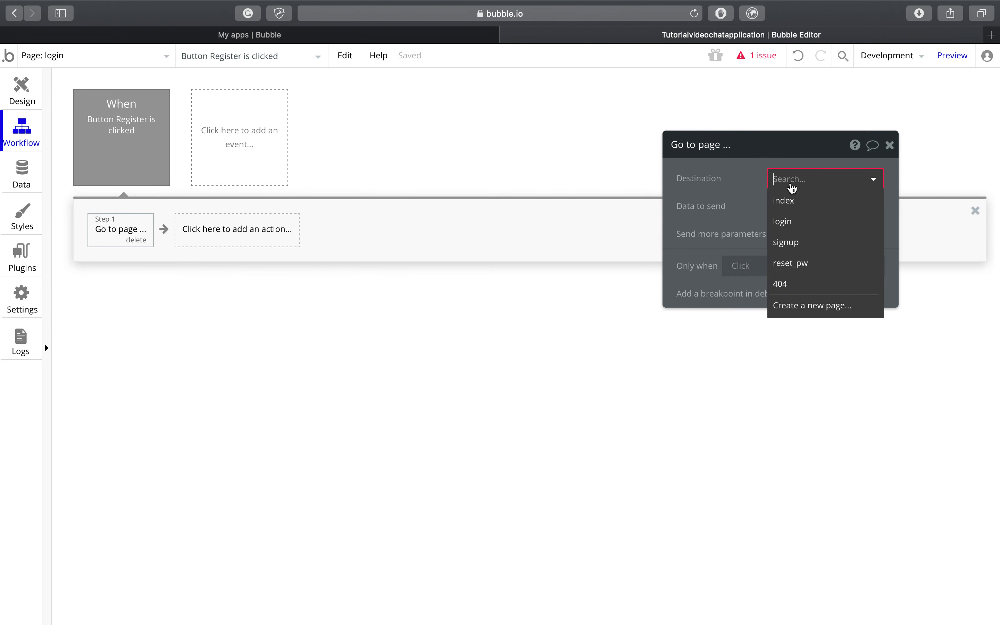
pyautogui.click(798, 243)
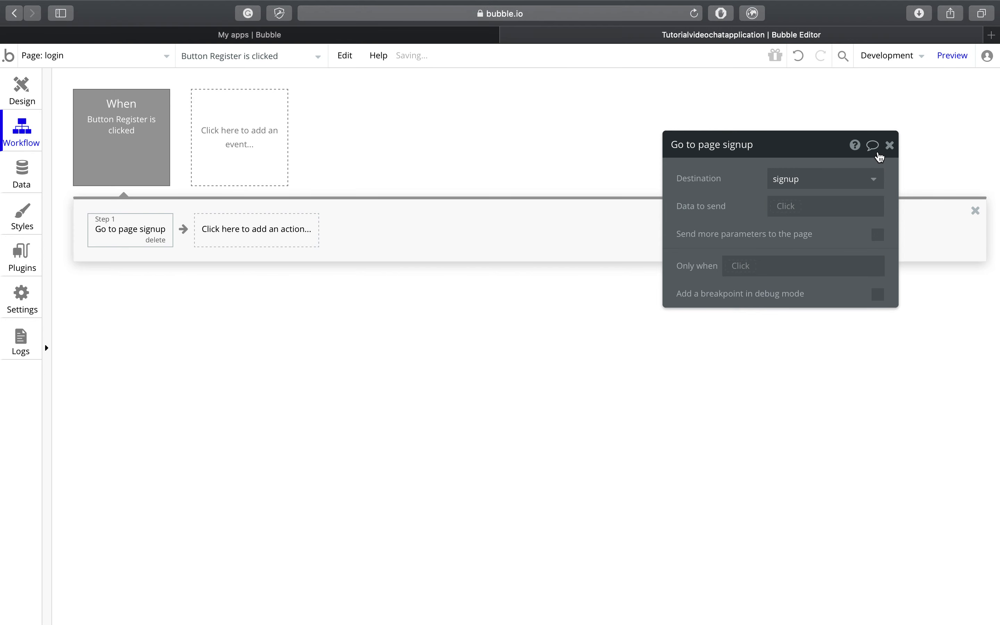
pyautogui.click(890, 146)
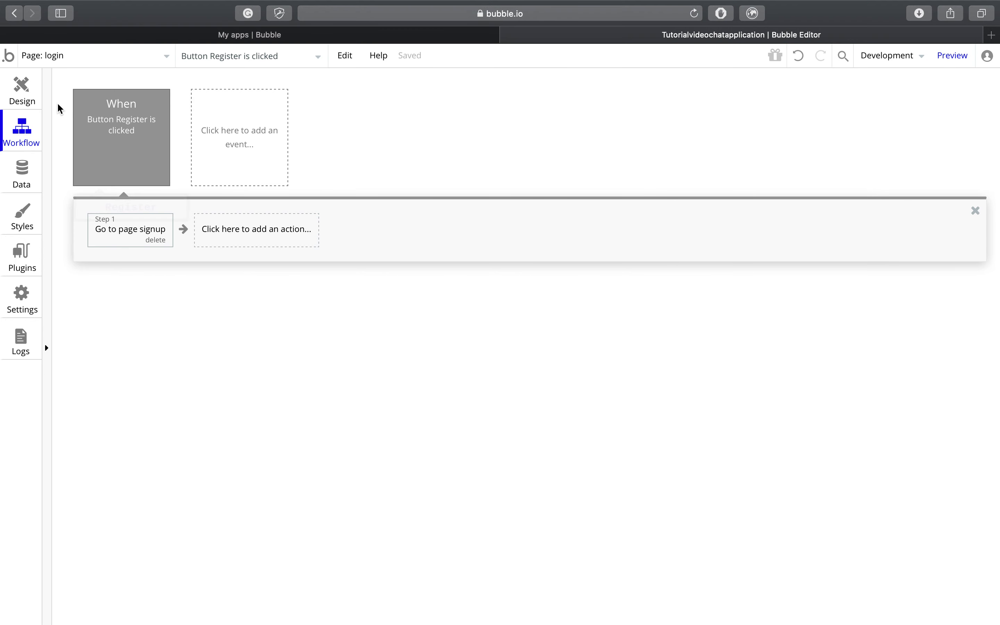
# Step: Start a new workflow for when the Login button is clicked
pyautogui.click(35, 98)
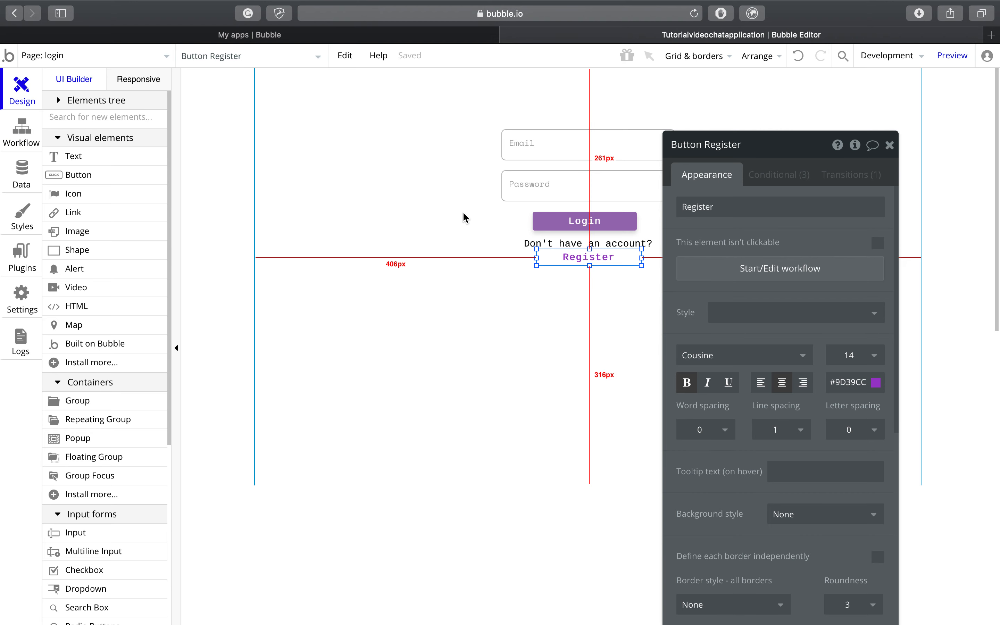
pyautogui.rightClick(603, 220)
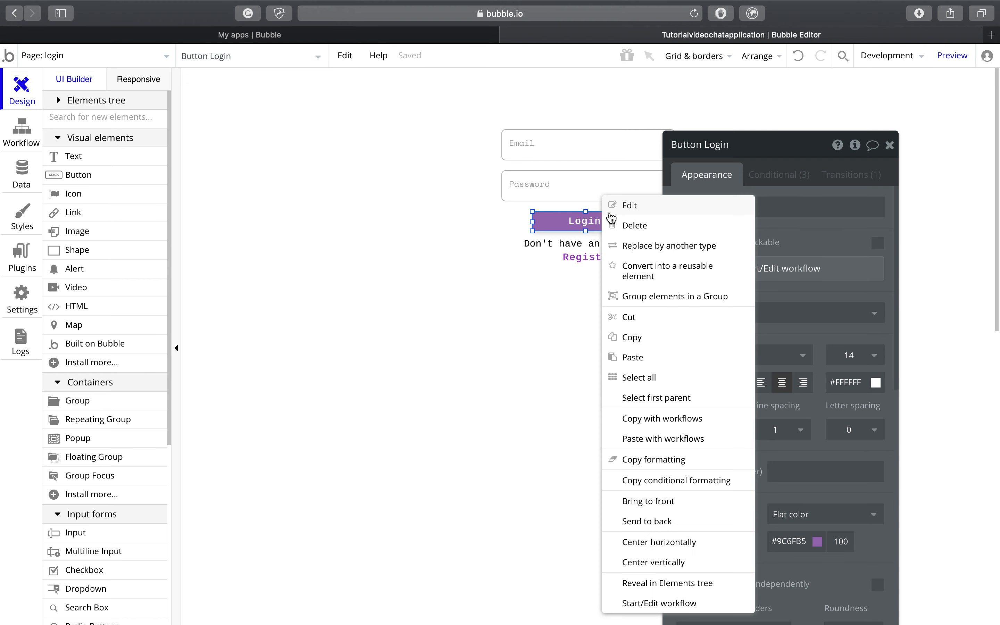
pyautogui.click(684, 205)
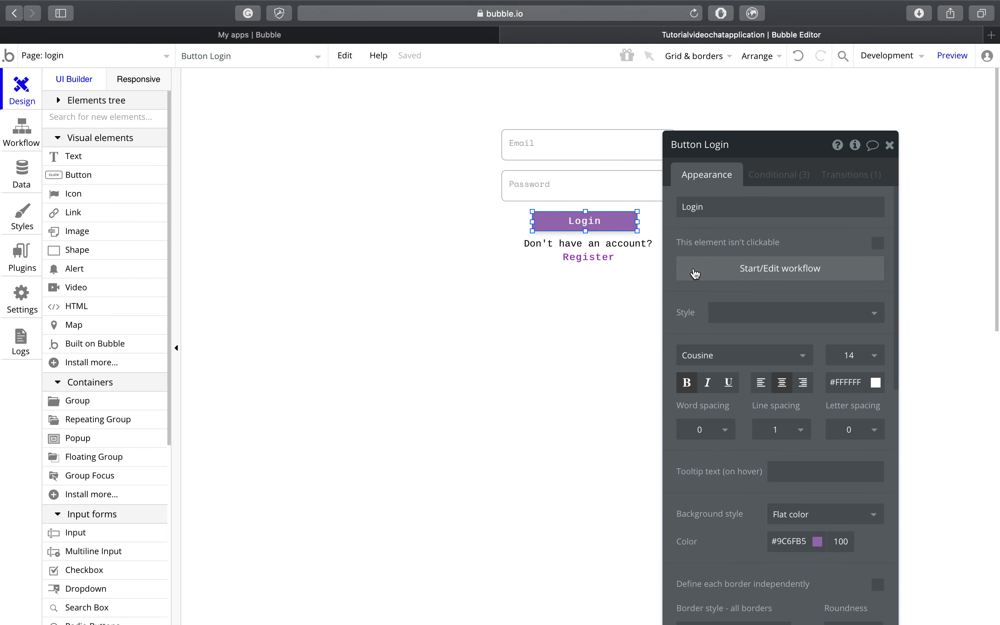
pyautogui.click(691, 271)
# Step: Add a 'Log the user in' action using Input Email's value and Input Password's value
pyautogui.click(200, 245)
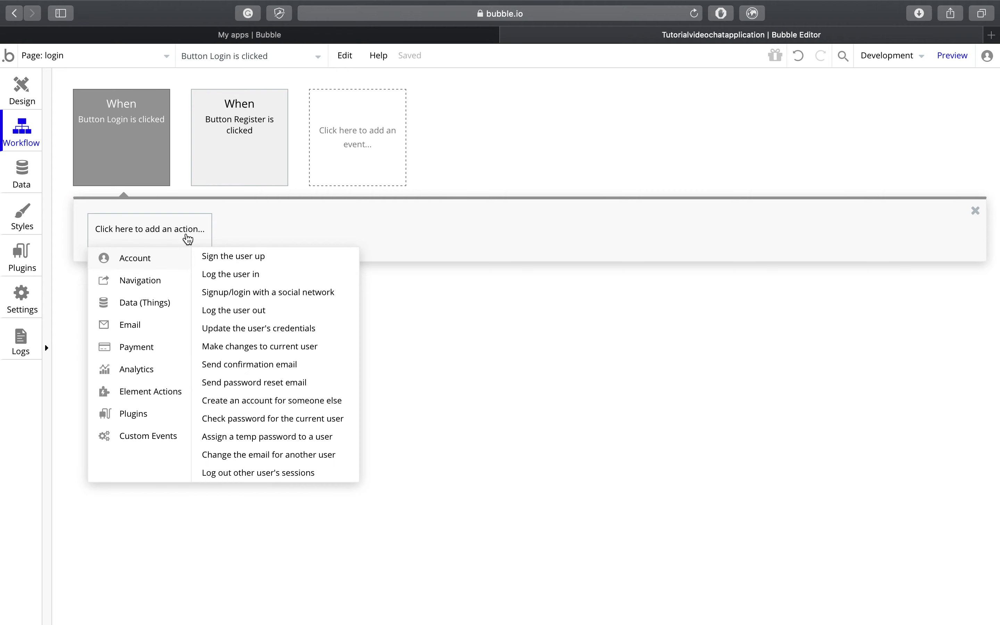
pyautogui.moveTo(184, 286)
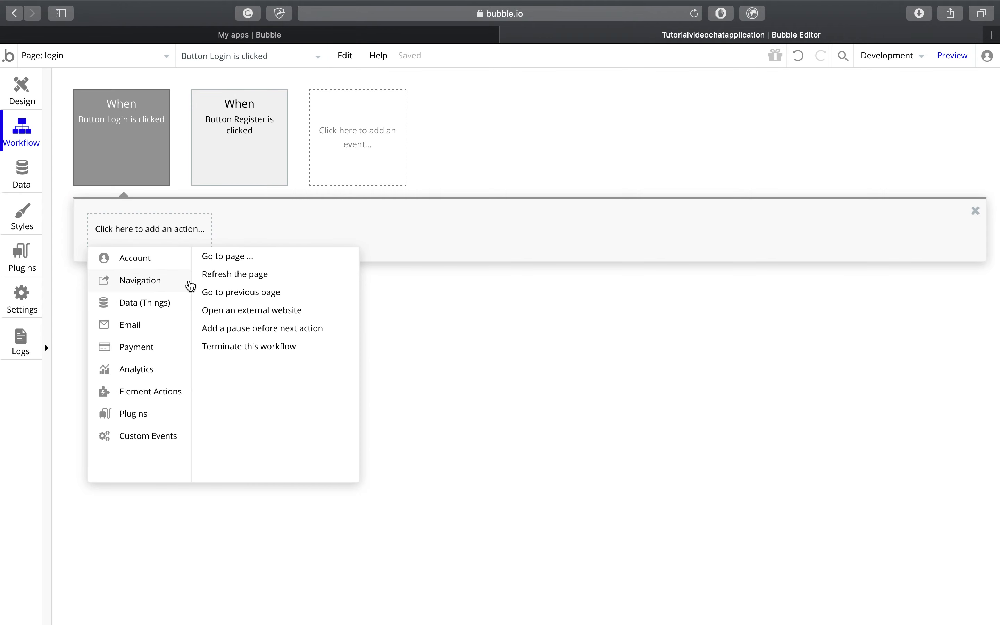
pyautogui.moveTo(180, 258)
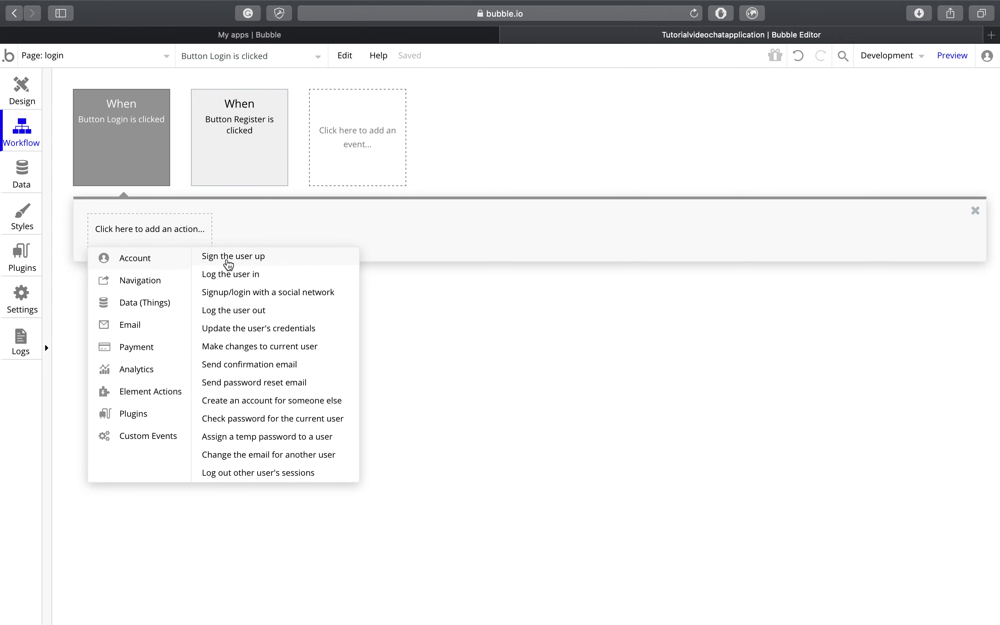
pyautogui.click(228, 276)
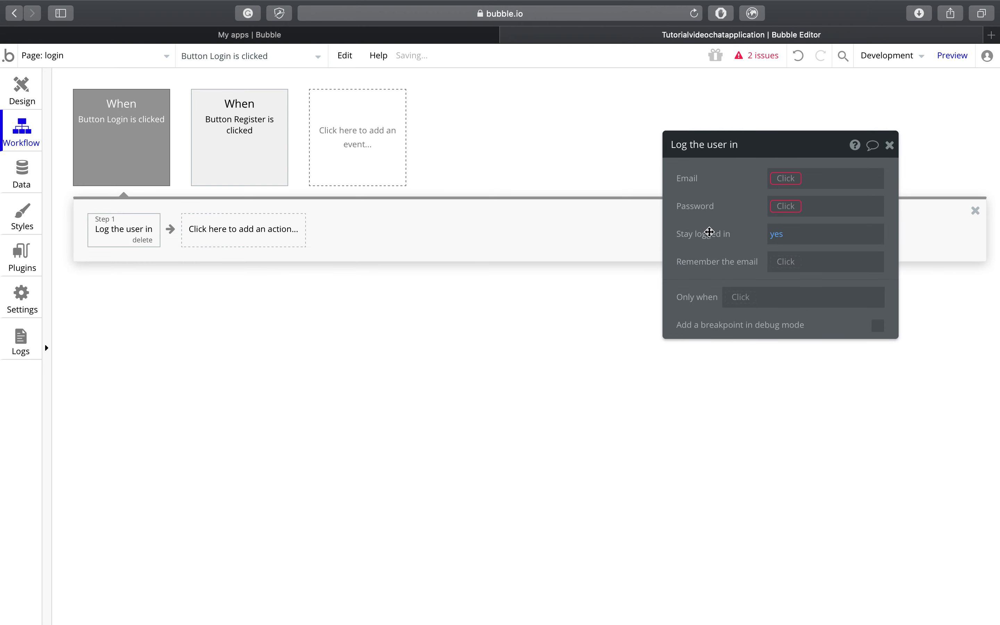
pyautogui.click(783, 186)
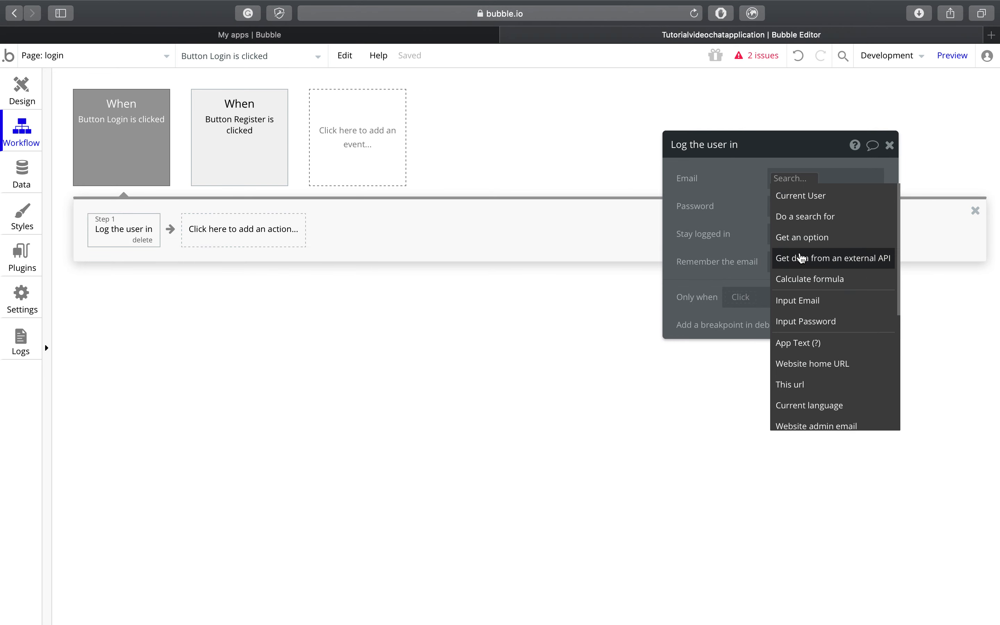
pyautogui.click(800, 300)
pyautogui.click(840, 200)
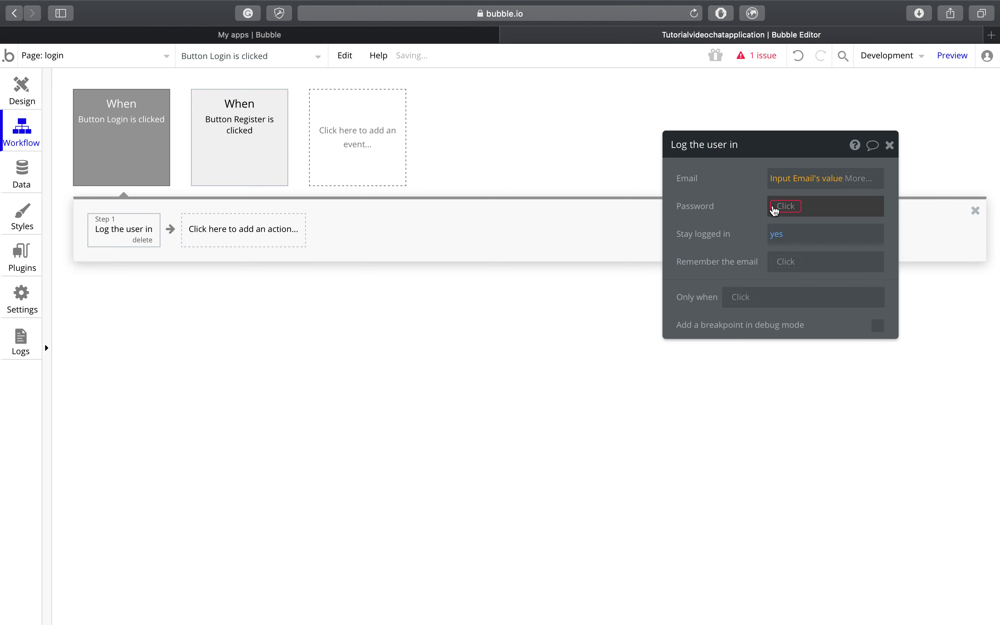
pyautogui.click(779, 206)
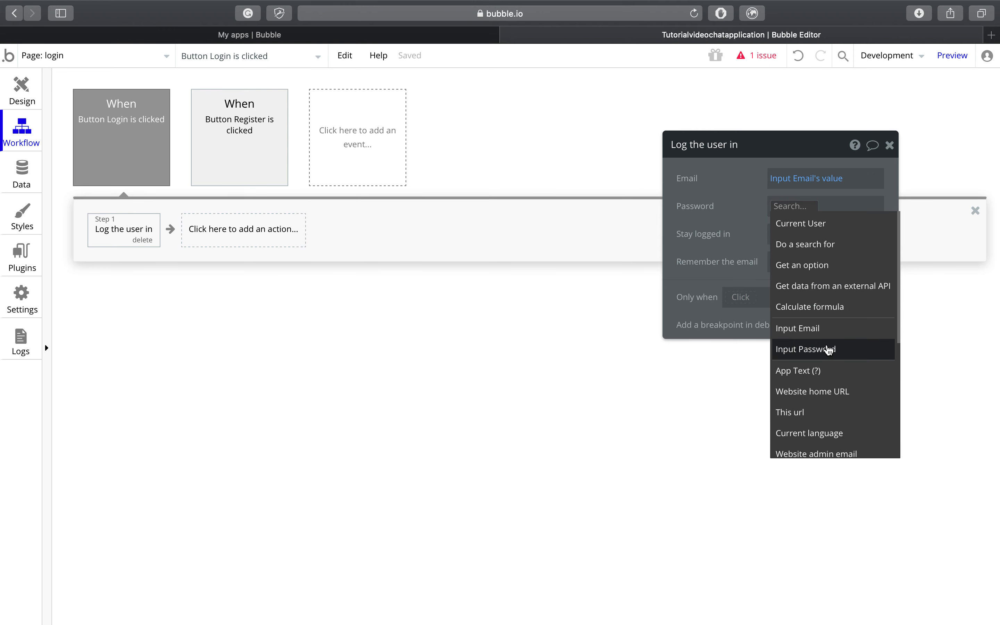
pyautogui.click(828, 349)
pyautogui.click(888, 230)
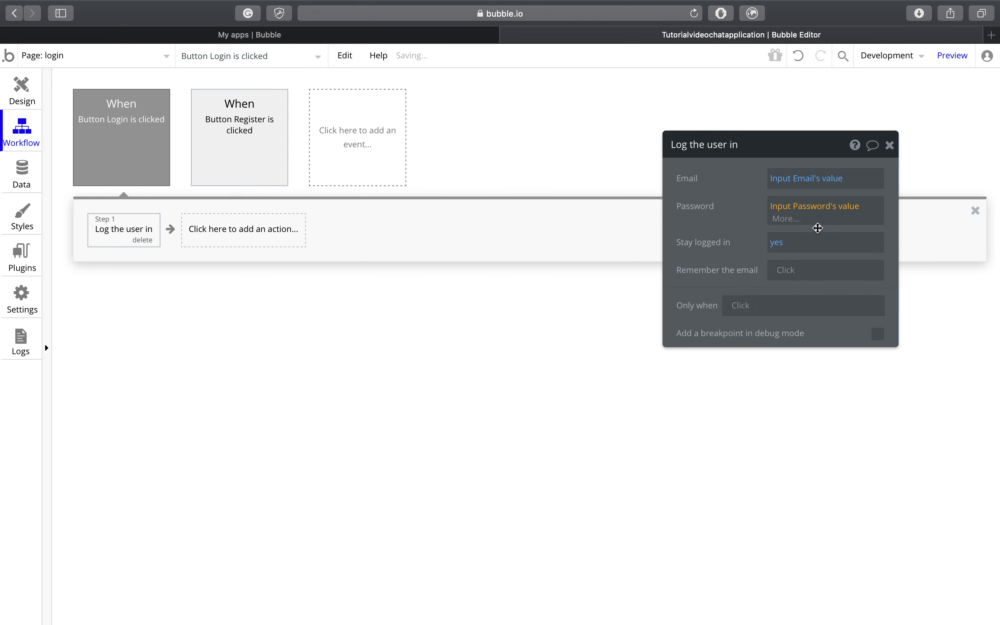
pyautogui.click(752, 236)
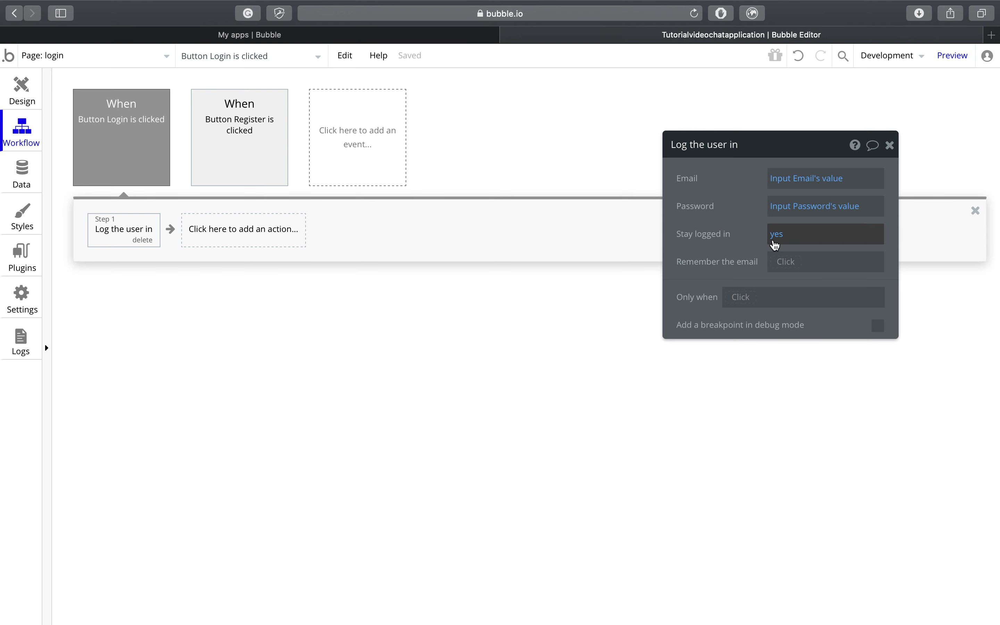
# Step: Set Stay logged in to no and Remember the email to yes
pyautogui.click(777, 243)
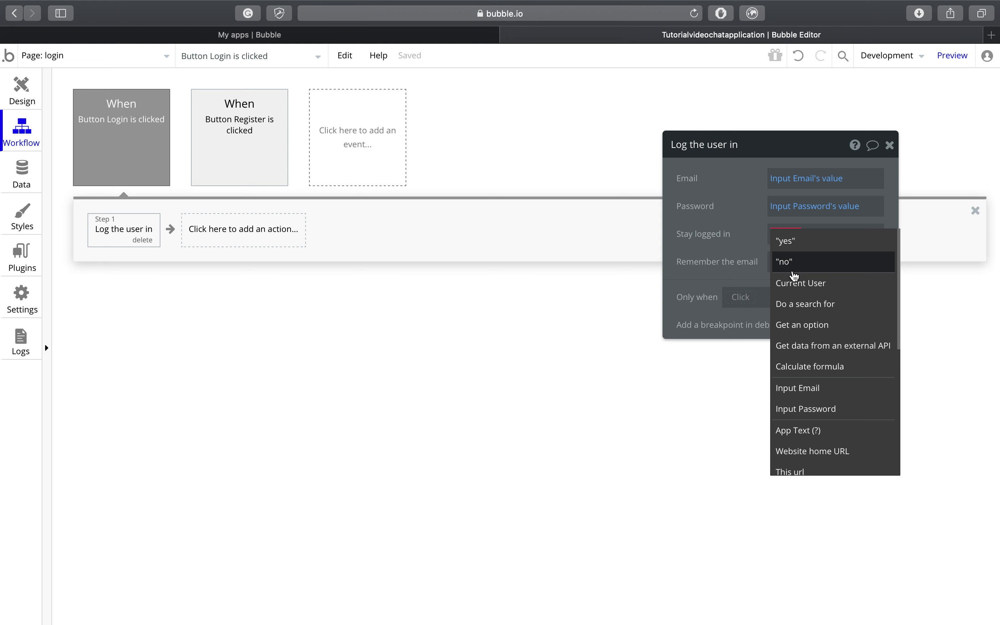
pyautogui.click(794, 270)
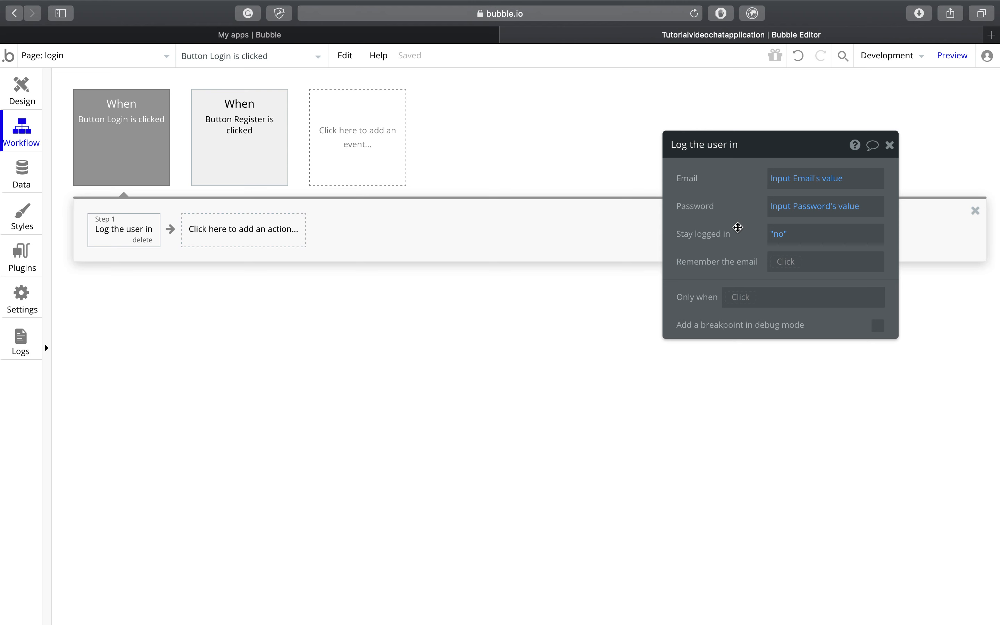
pyautogui.click(786, 265)
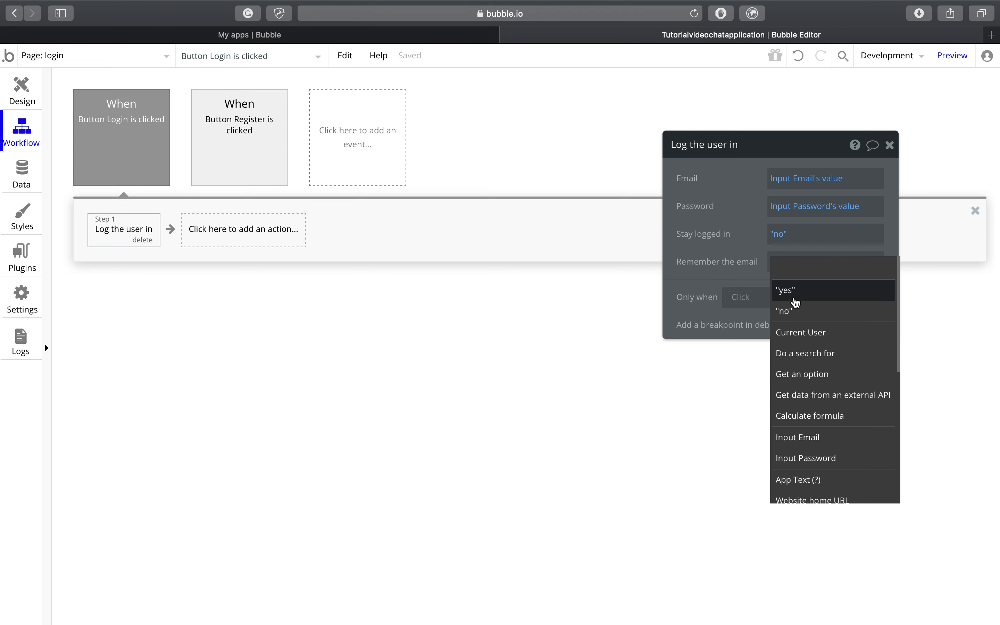
pyautogui.click(794, 300)
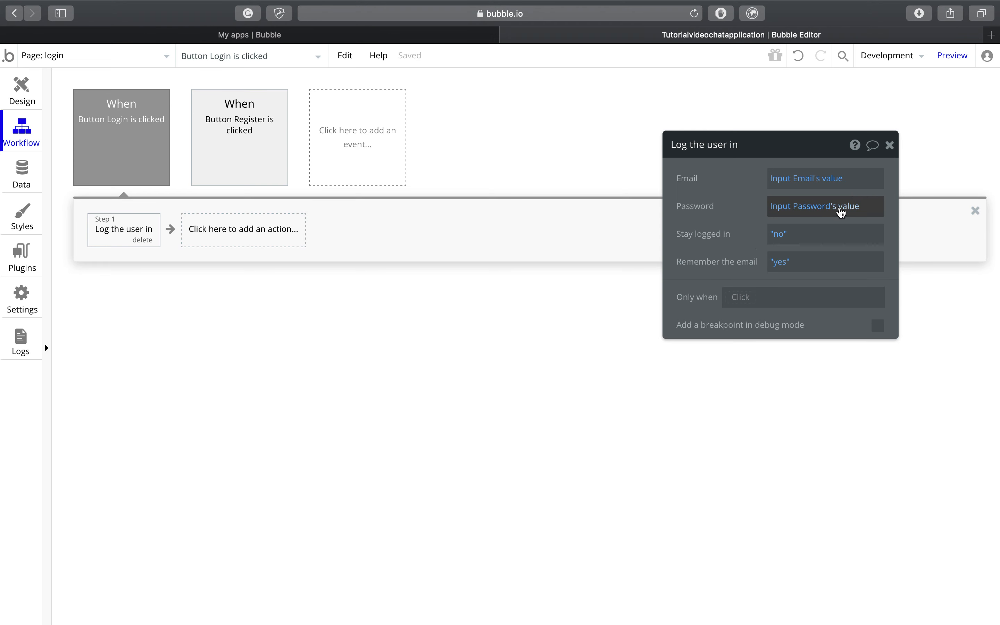
pyautogui.click(890, 146)
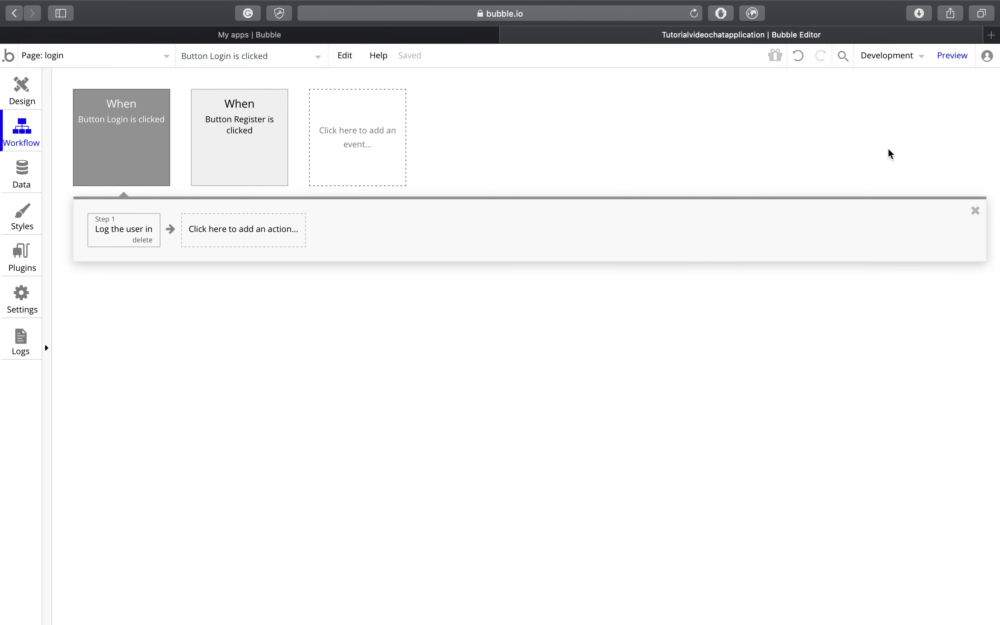
# Step: Add a second Go to page step sending the user to the index page
pyautogui.click(242, 239)
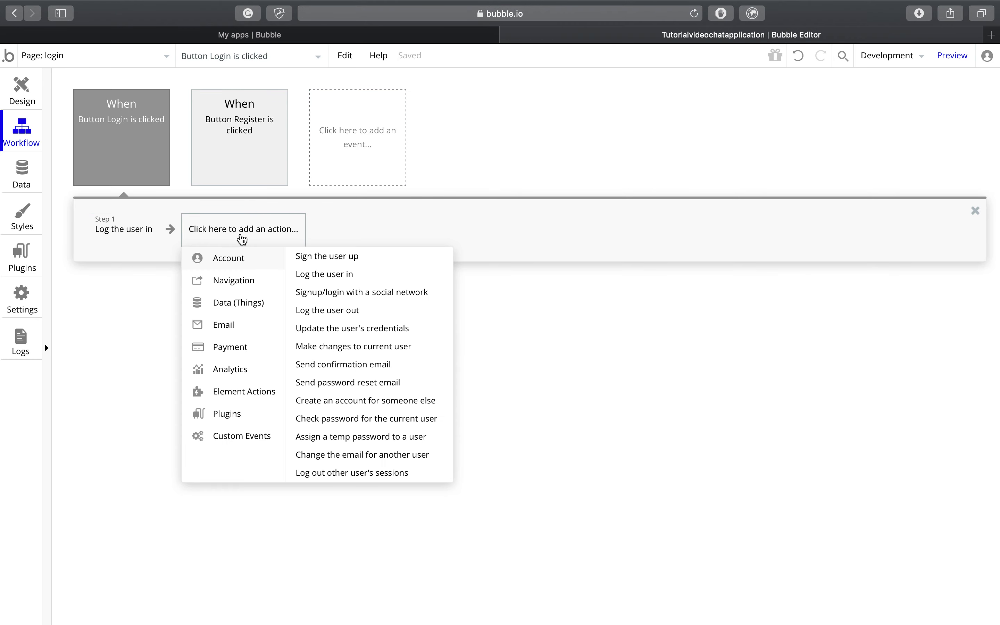
pyautogui.moveTo(246, 286)
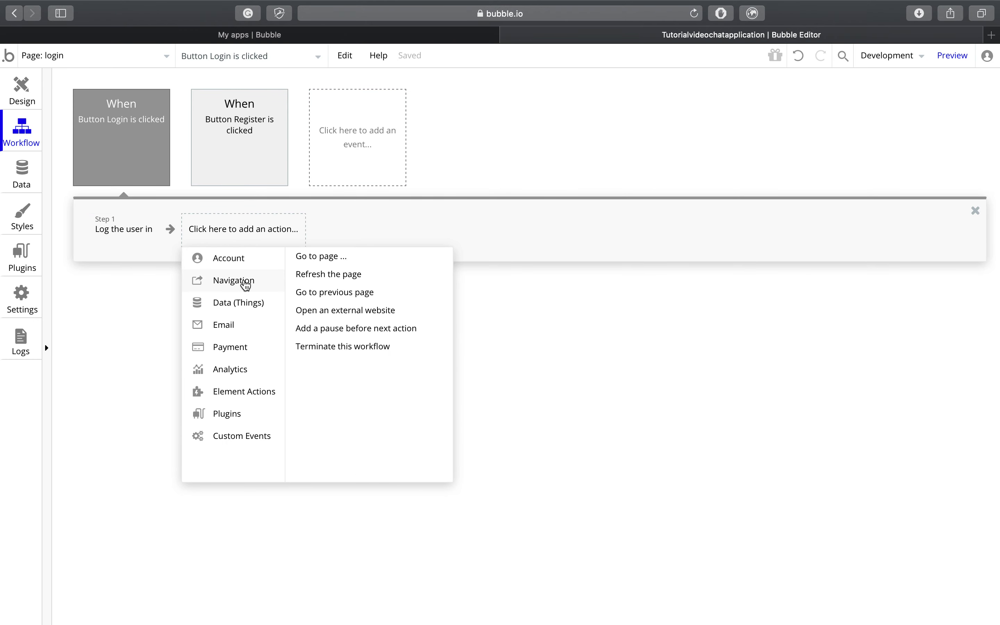
pyautogui.click(322, 257)
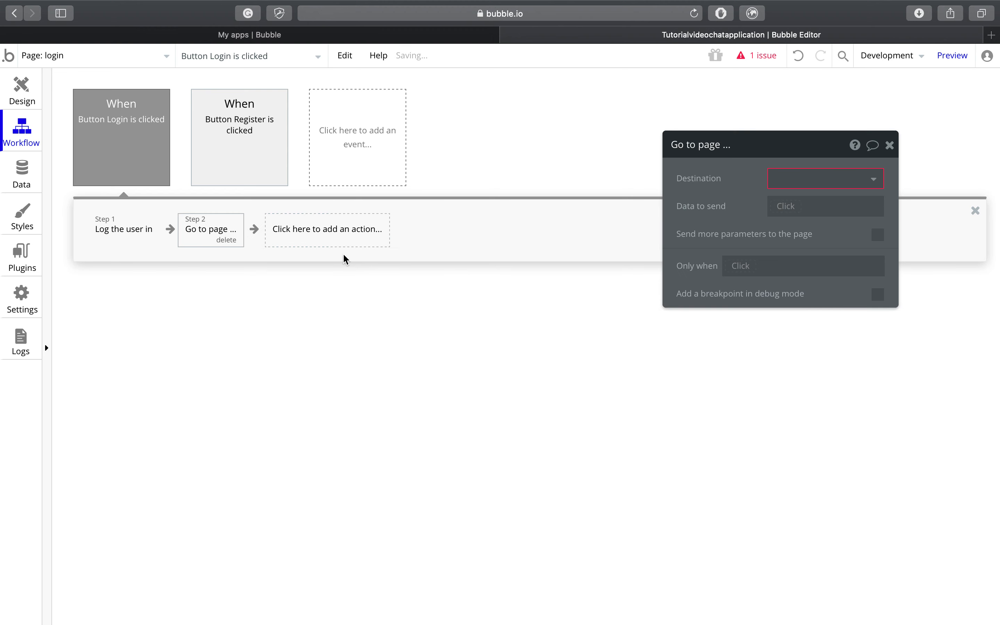
pyautogui.click(769, 180)
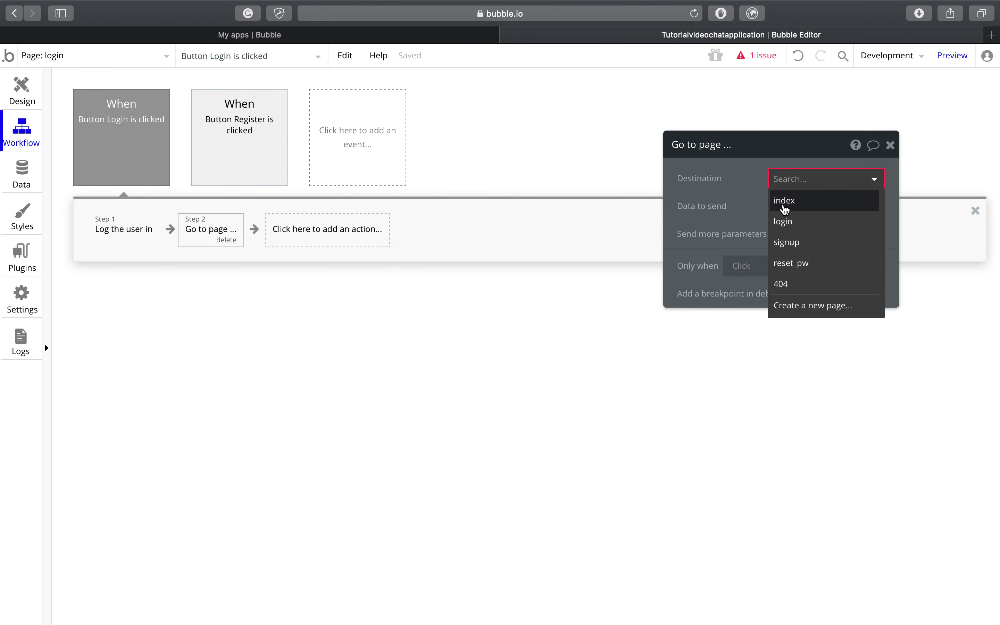
pyautogui.click(785, 209)
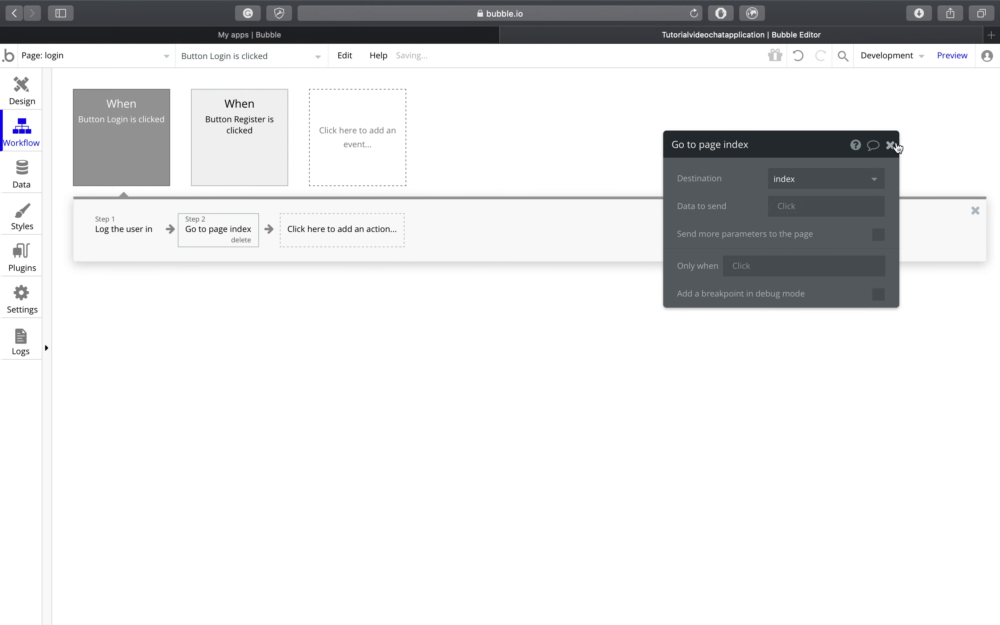
pyautogui.click(891, 145)
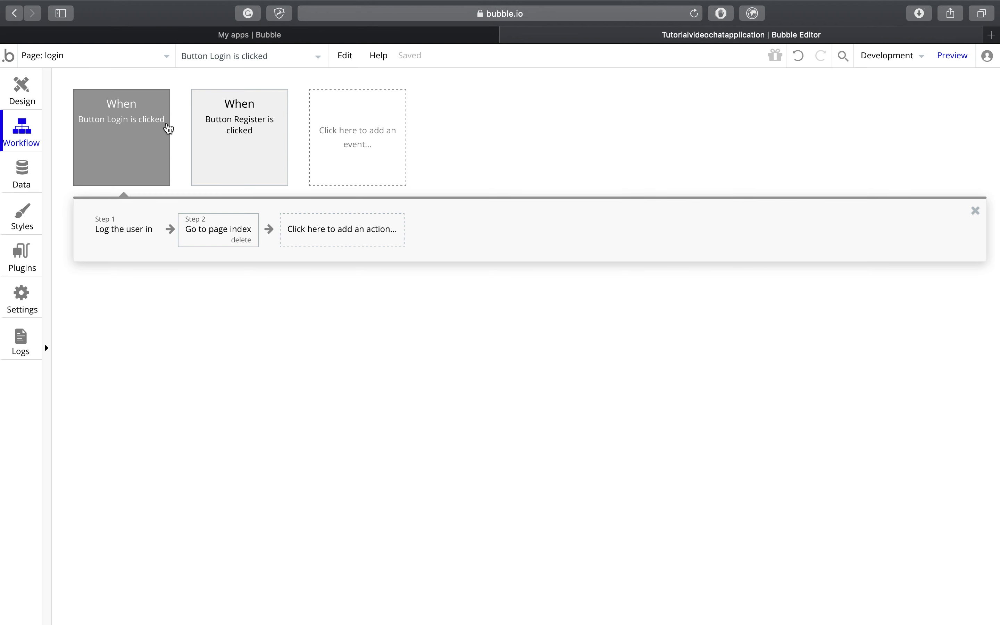
pyautogui.click(59, 58)
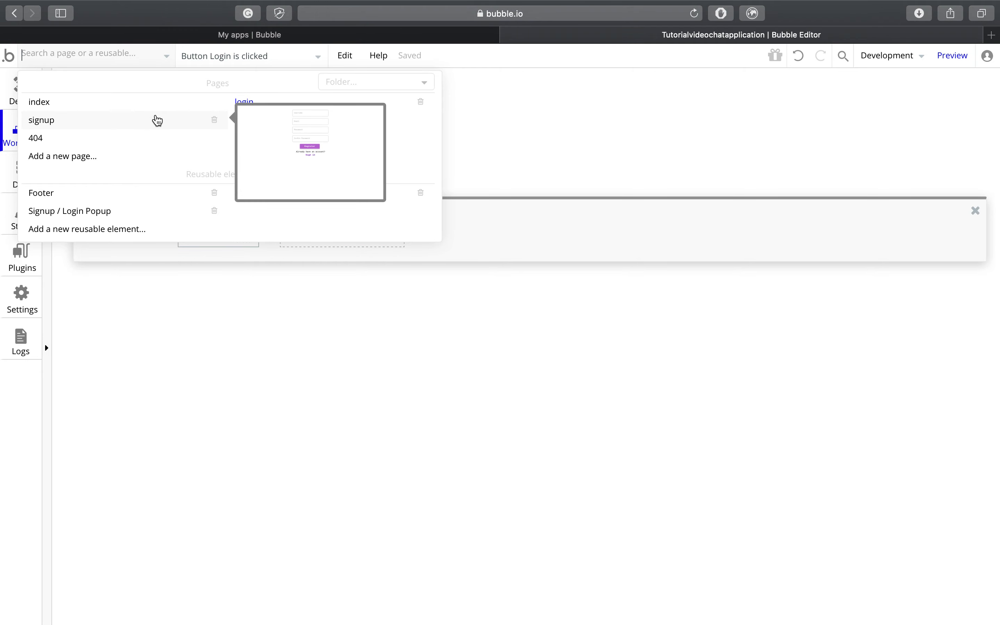
# Step: Switch to the signup page and start a workflow for clicking the Sign in button
pyautogui.click(157, 120)
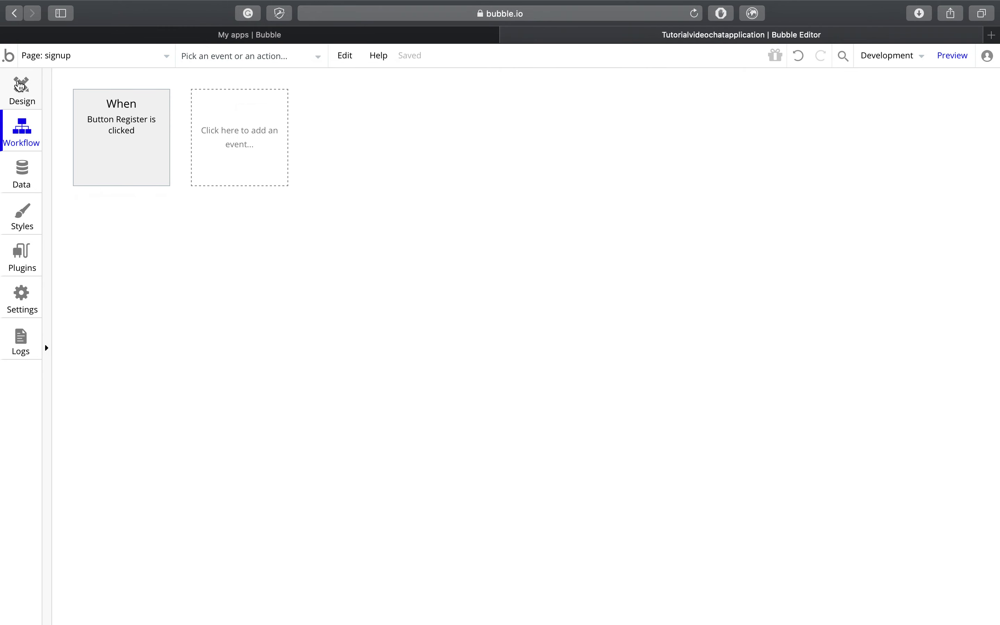
pyautogui.click(23, 88)
pyautogui.rightClick(609, 307)
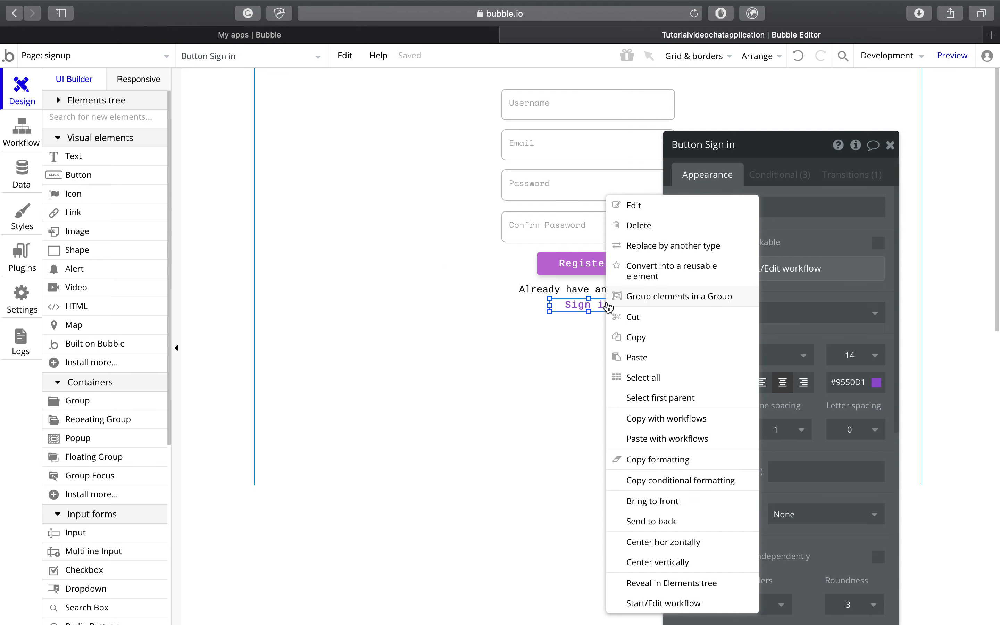
pyautogui.click(638, 204)
pyautogui.click(740, 273)
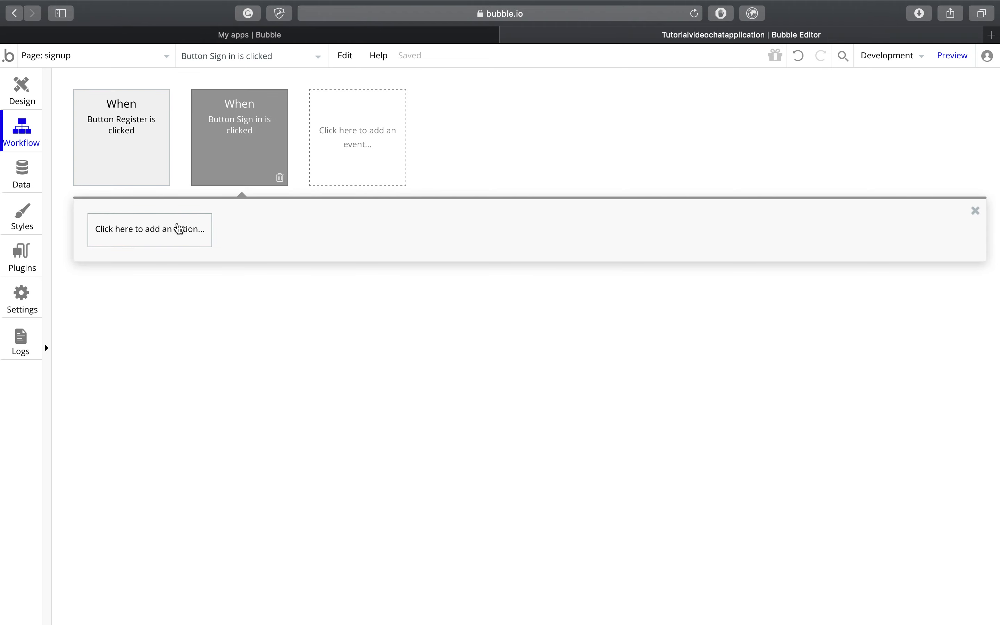
# Step: Add a Go to page action with destination login as step 1 of the Sign in workflow
pyautogui.click(178, 230)
pyautogui.moveTo(171, 283)
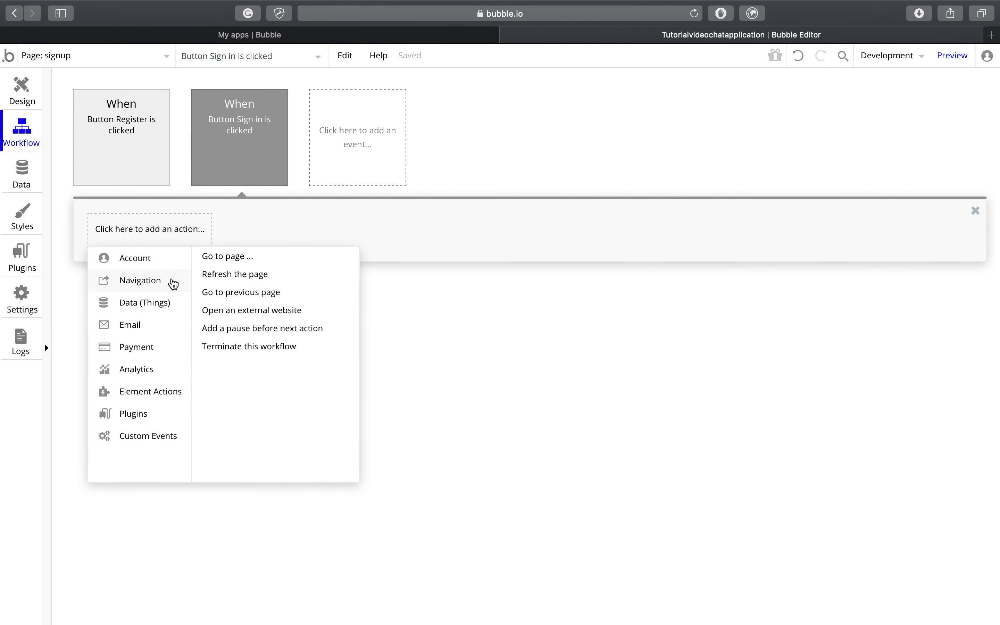
pyautogui.click(222, 262)
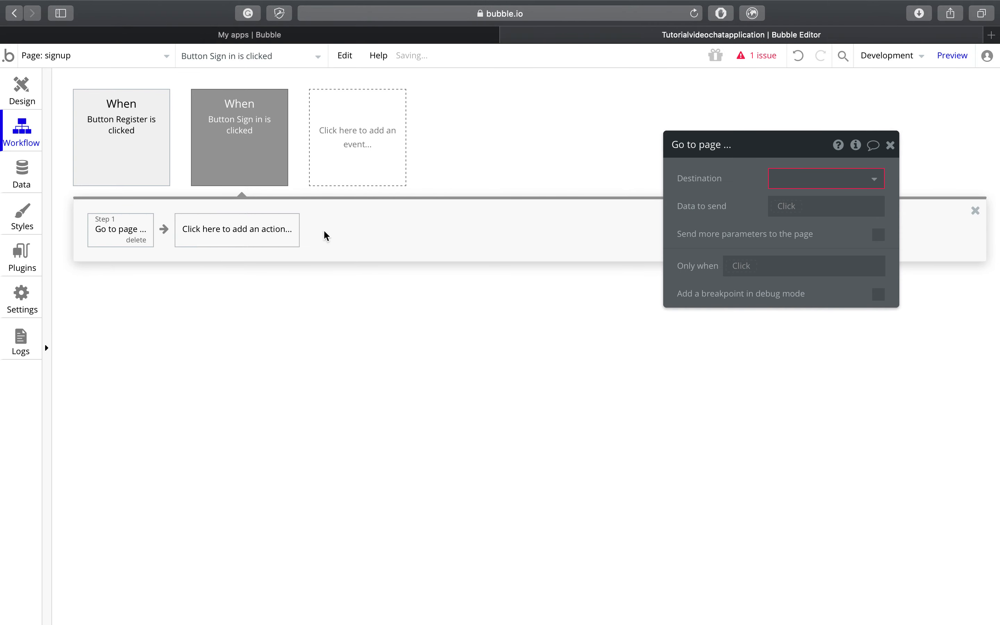
pyautogui.click(772, 178)
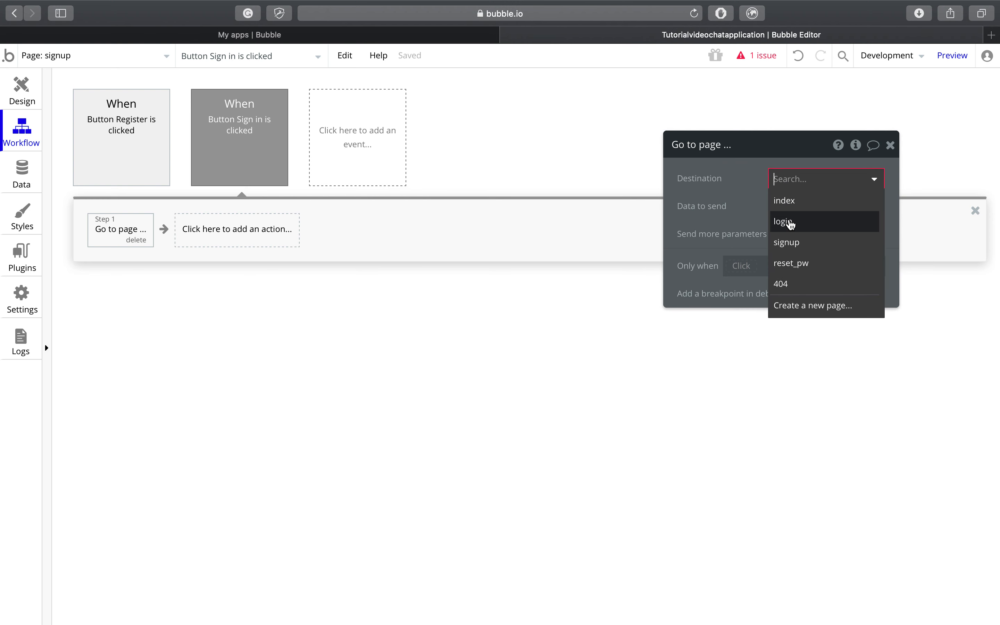
pyautogui.click(788, 223)
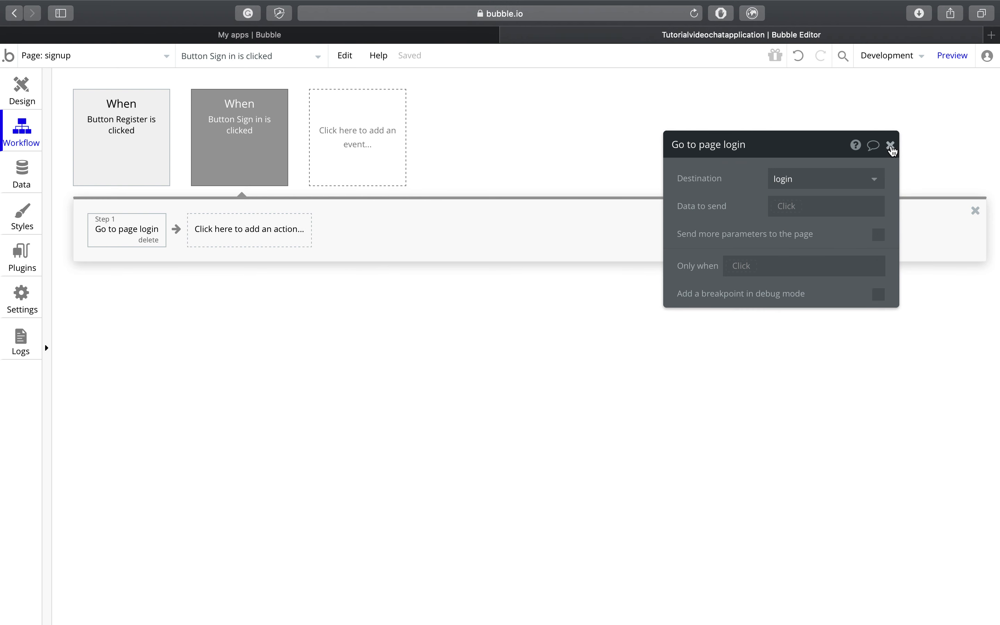
pyautogui.click(891, 145)
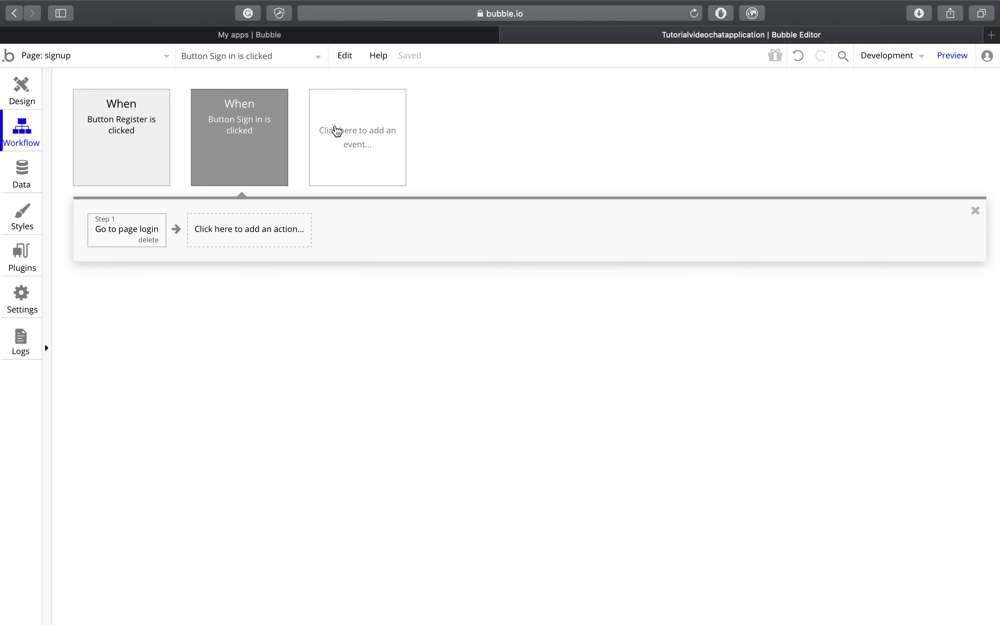
# Step: Add a 'User is logged in' event whose Go to page action sends users to index
pyautogui.click(363, 143)
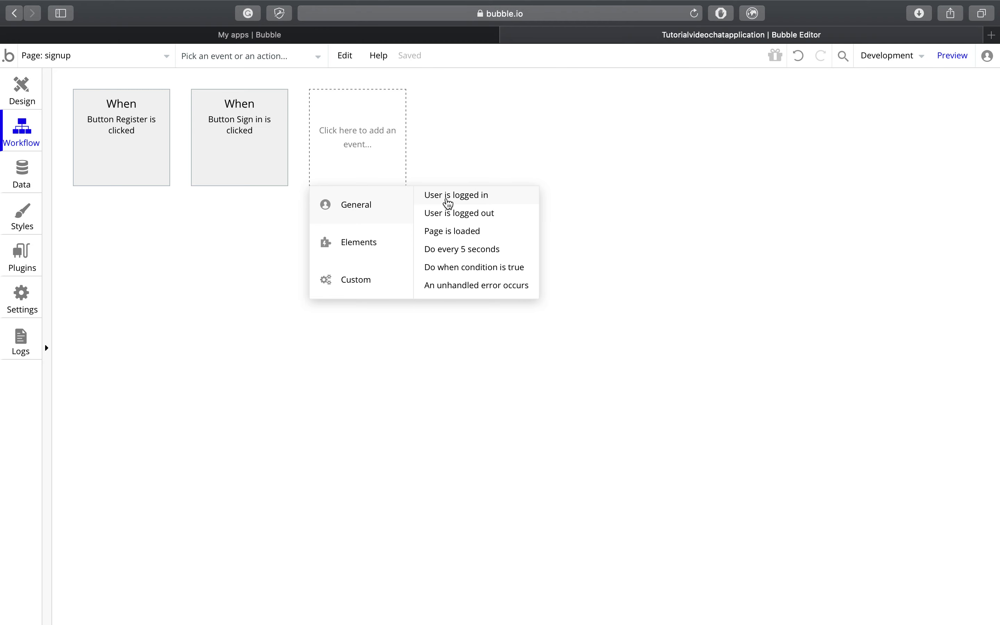
pyautogui.click(450, 201)
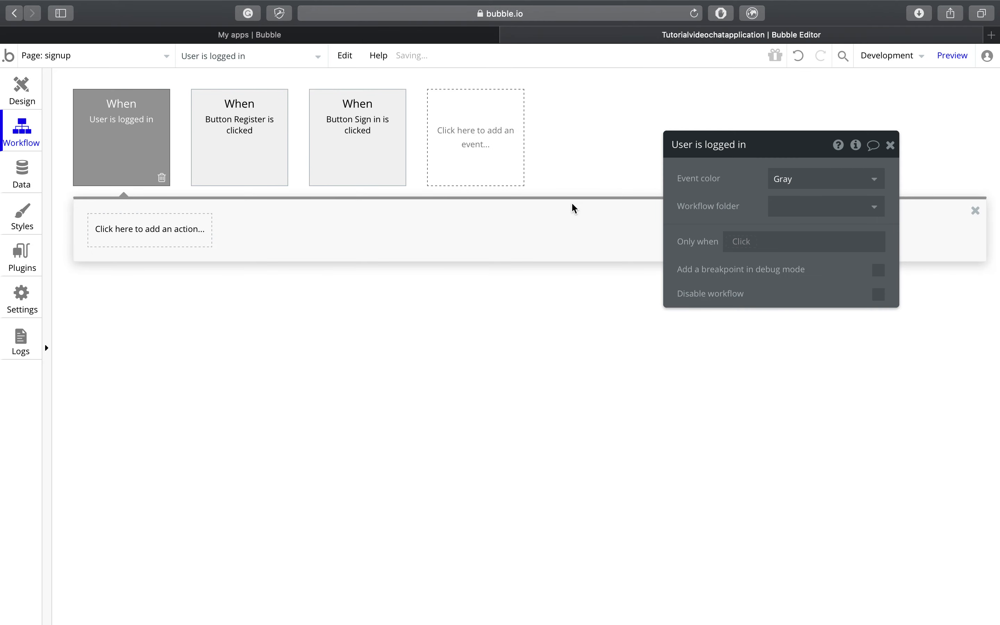
pyautogui.click(188, 235)
pyautogui.moveTo(173, 280)
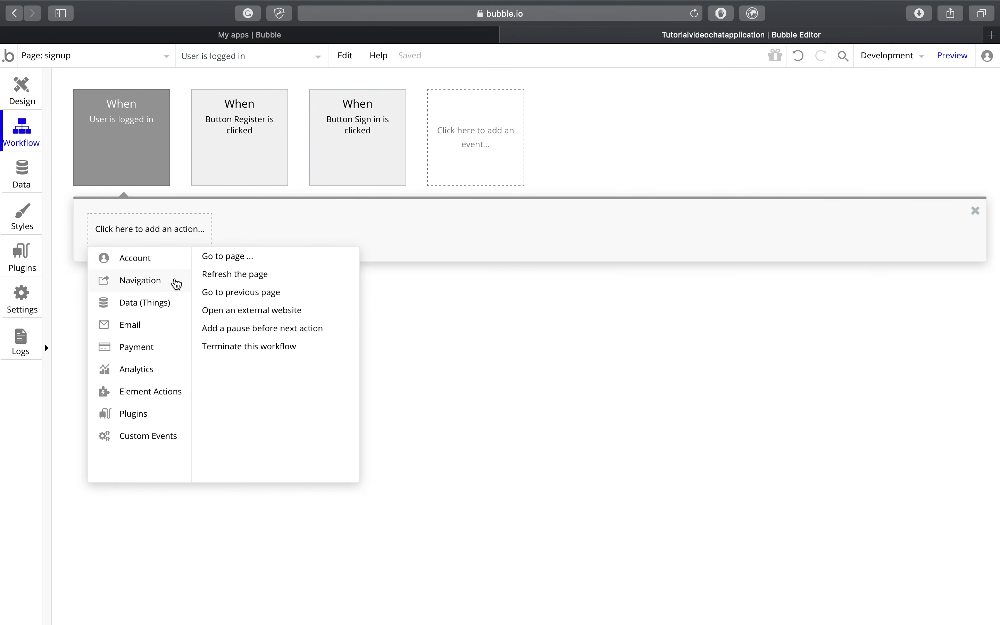
pyautogui.click(234, 257)
pyautogui.click(804, 179)
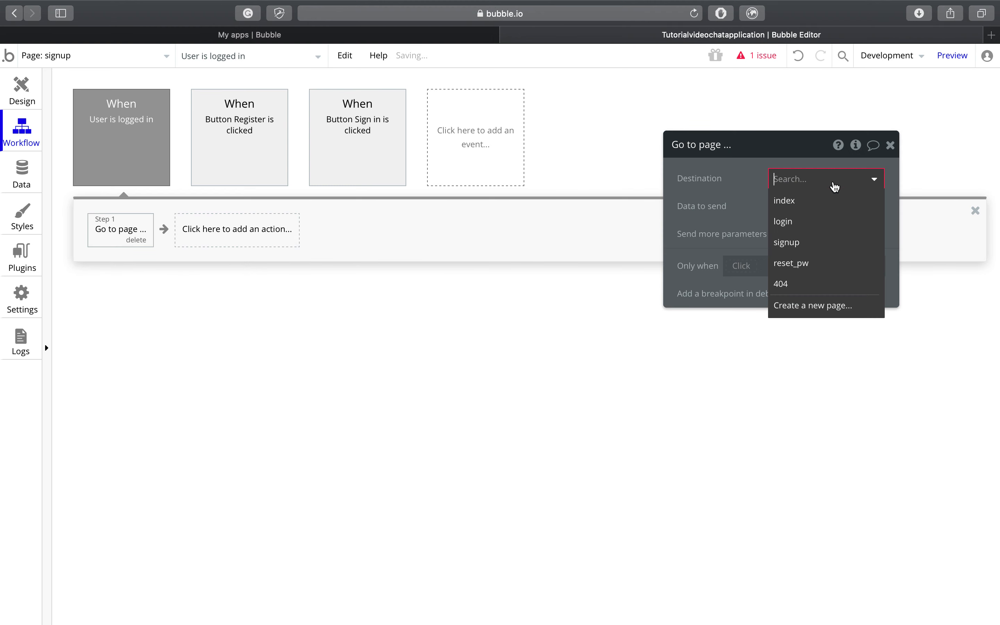
pyautogui.click(806, 203)
pyautogui.click(895, 149)
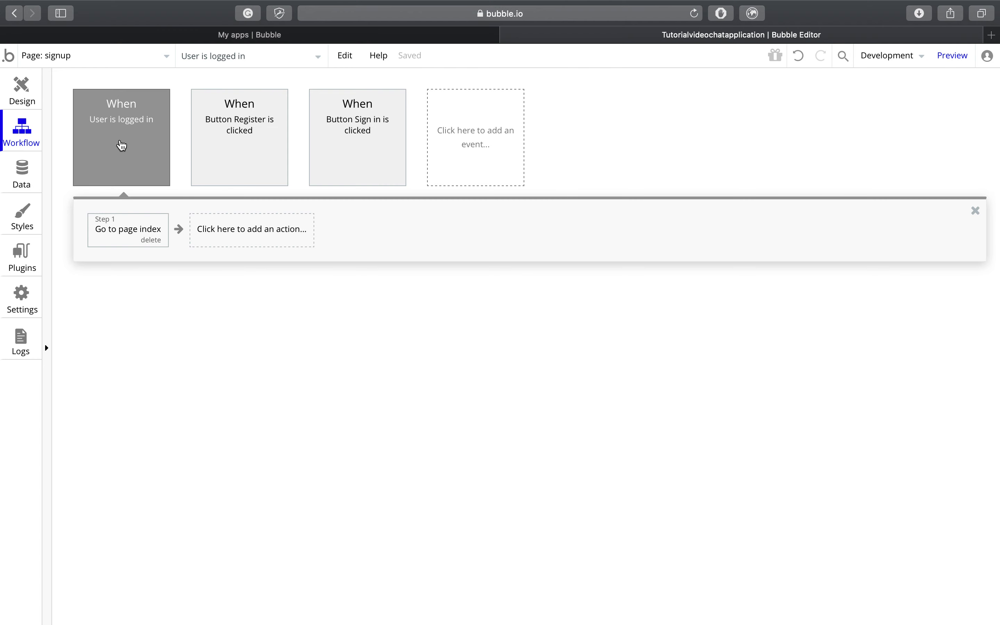
# Step: Copy the signup page's 'User is logged in' workflow and paste it into the login page's workflows
pyautogui.rightClick(136, 160)
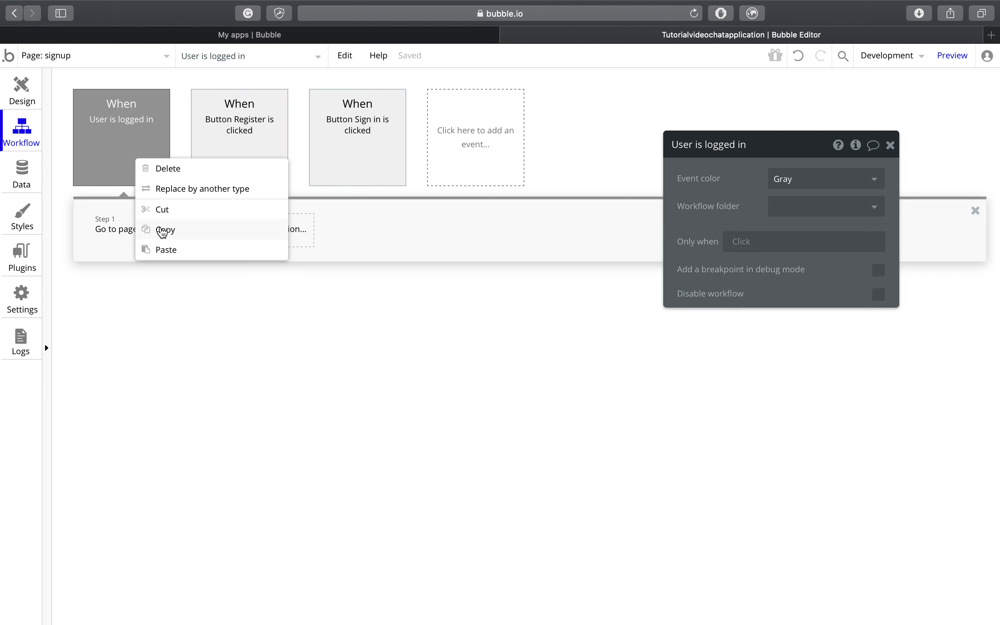
pyautogui.click(163, 231)
pyautogui.click(141, 66)
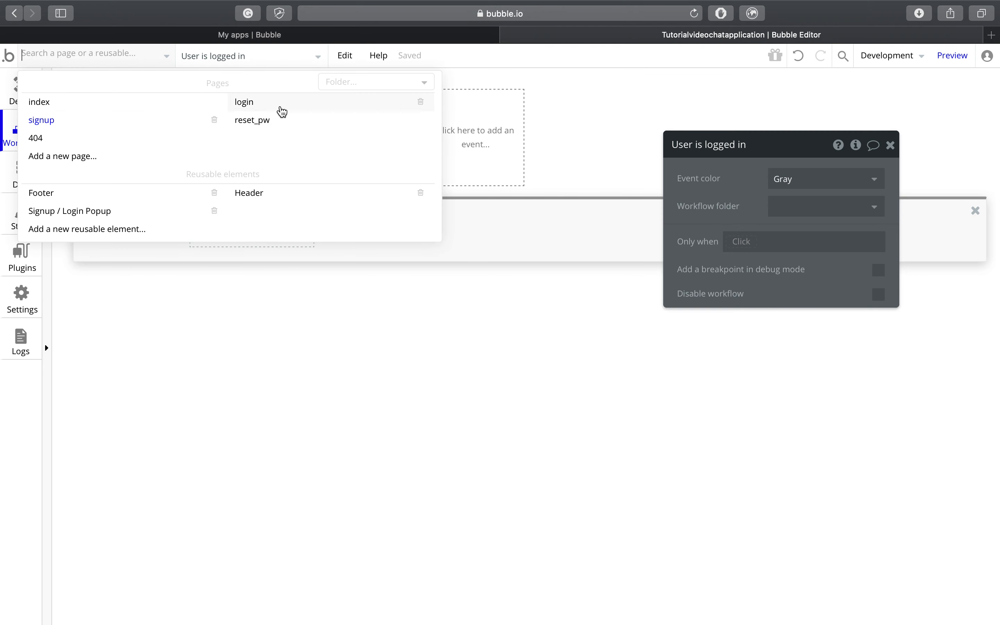
pyautogui.click(281, 108)
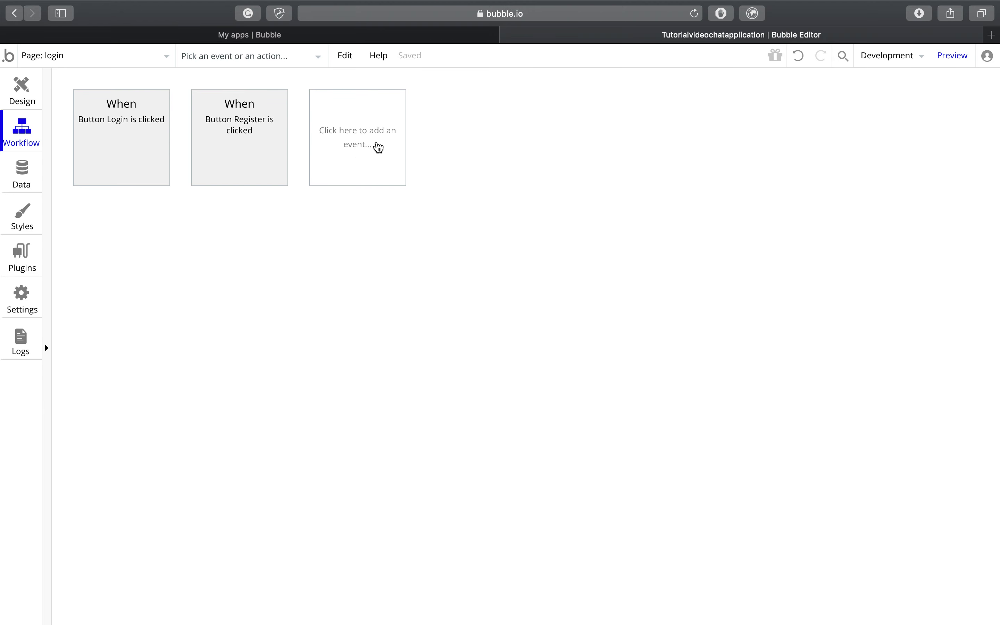
pyautogui.rightClick(379, 148)
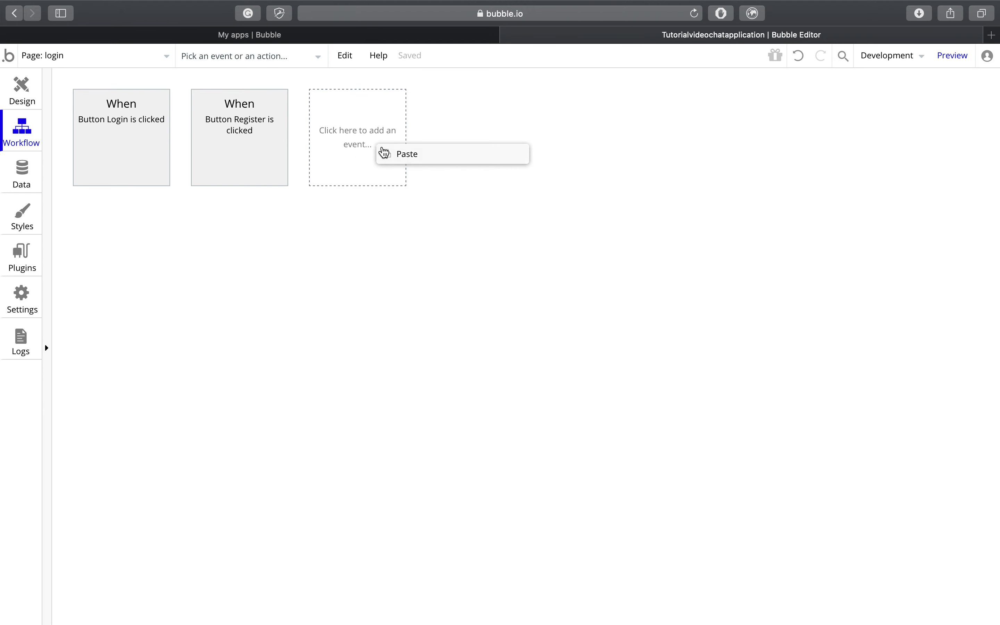
pyautogui.click(404, 156)
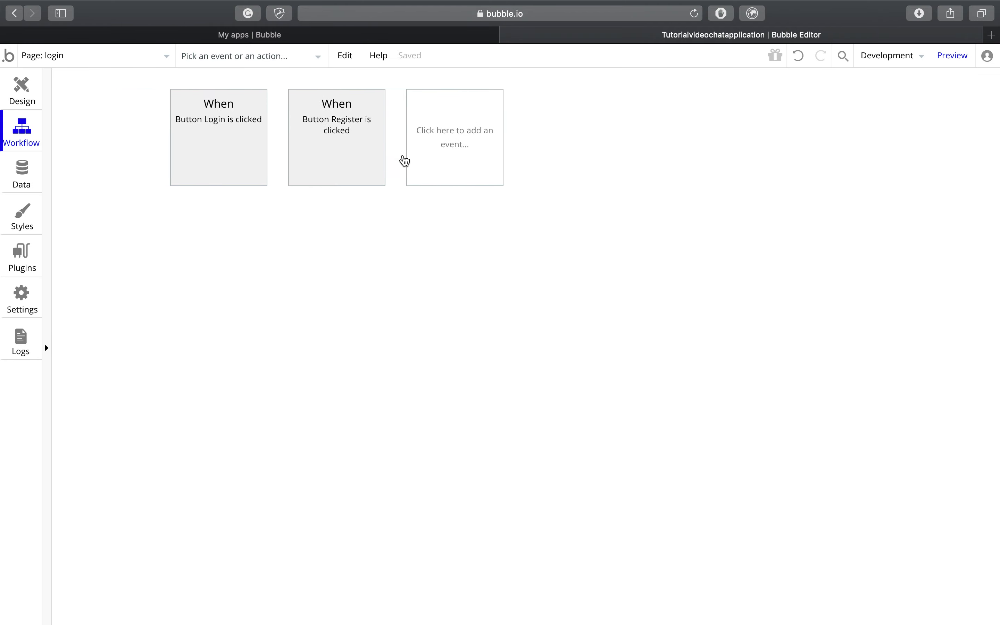
pyautogui.moveTo(224, 148)
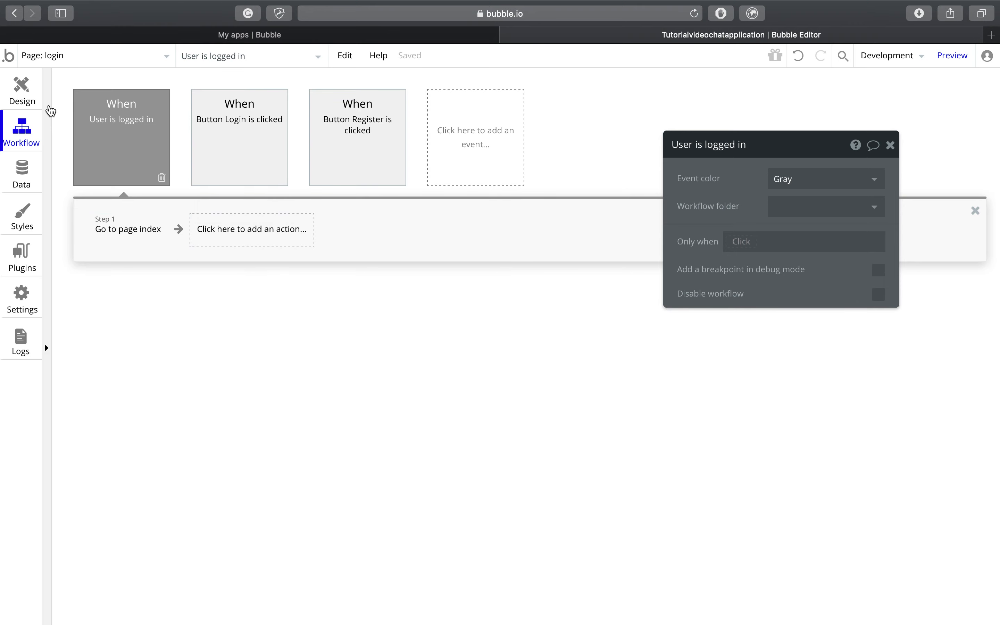
# Step: Preview the app from the login page, check the chat index page loads, and close the preview
pyautogui.click(30, 93)
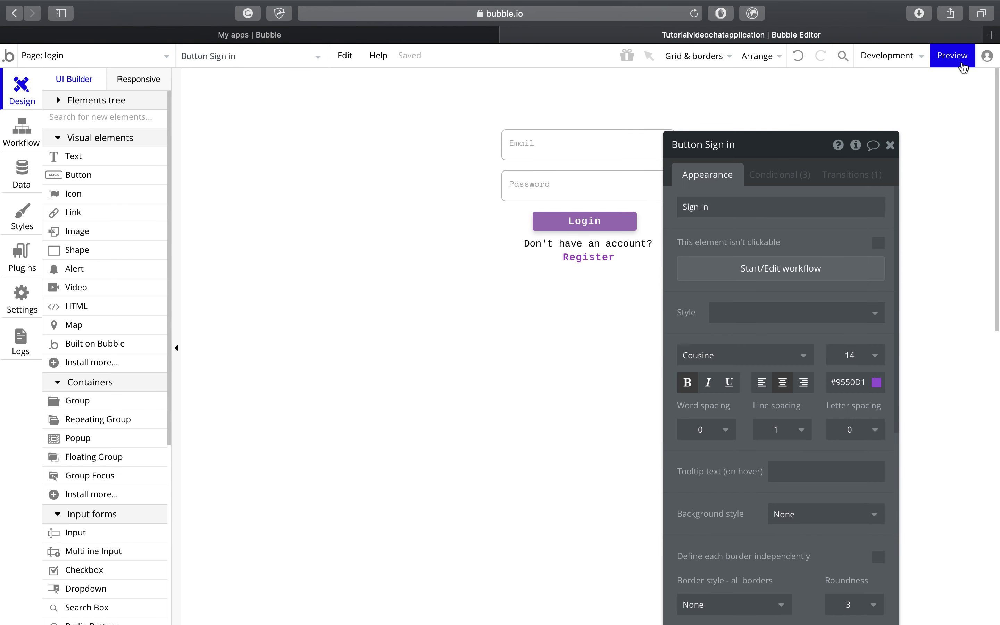
pyautogui.click(964, 64)
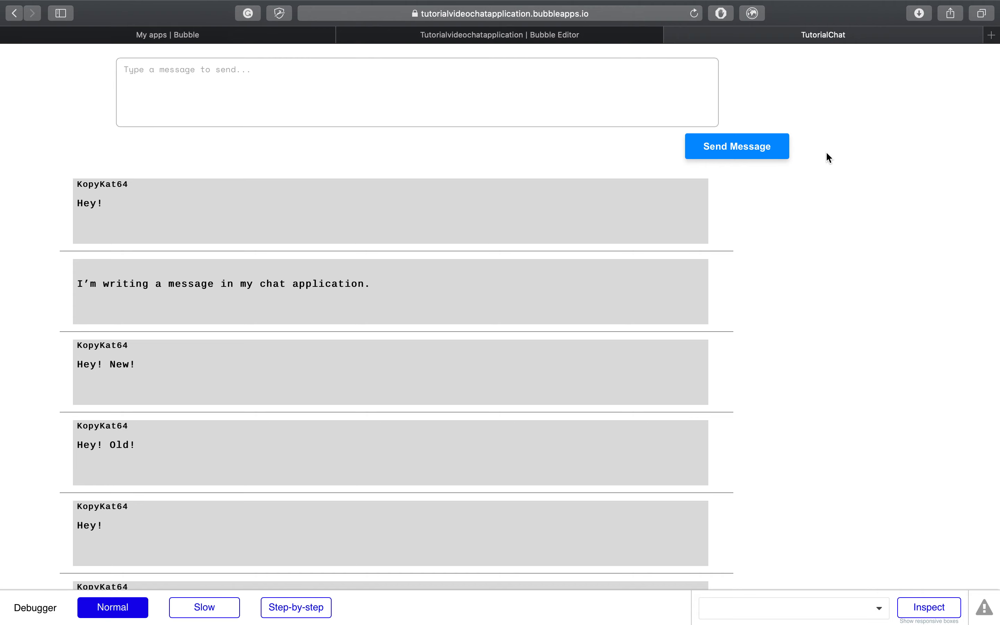
pyautogui.click(635, 15)
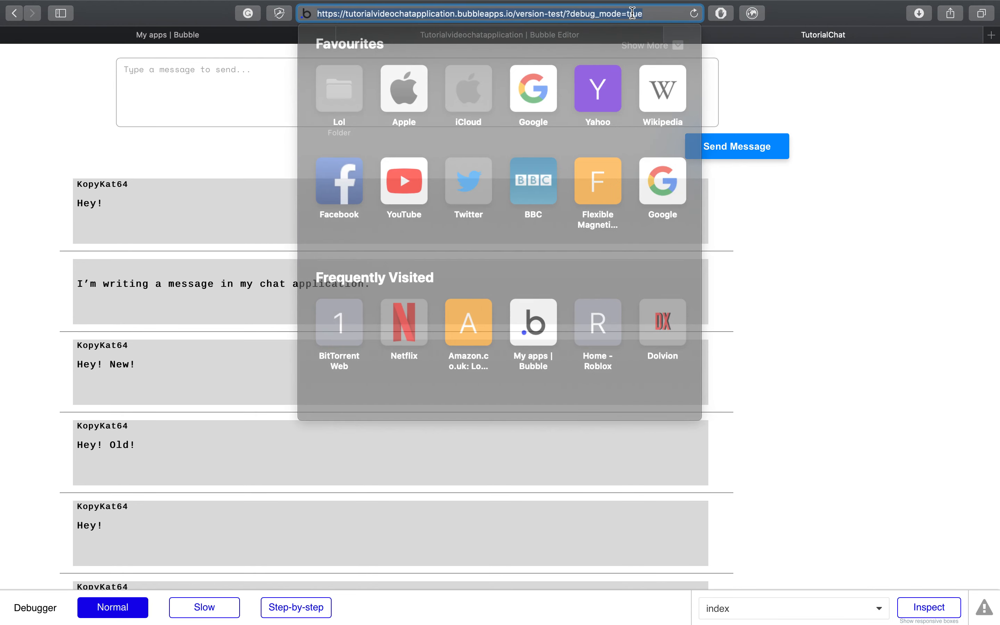
pyautogui.click(779, 86)
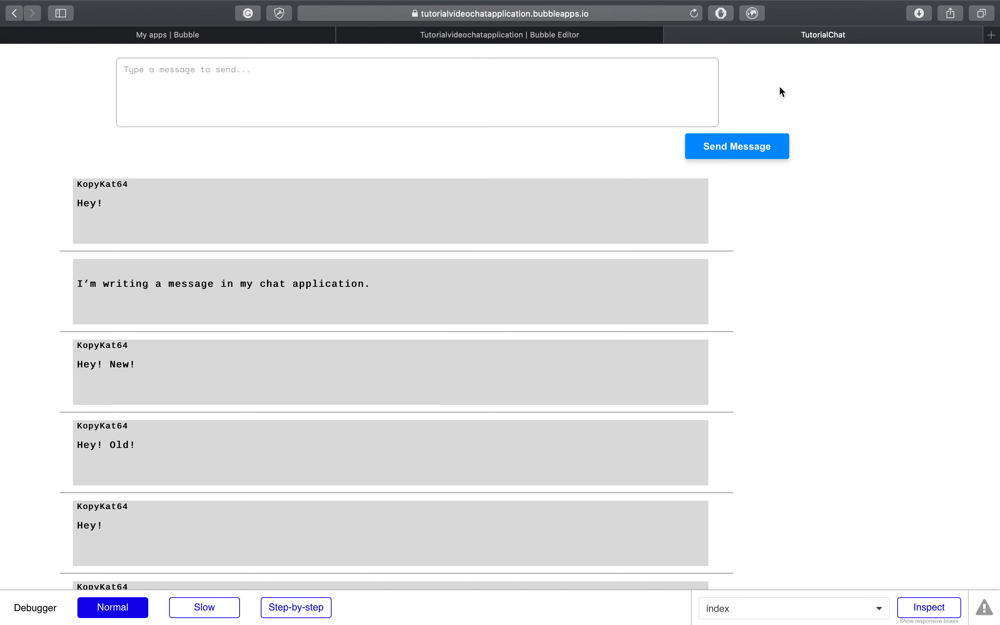
pyautogui.click(673, 35)
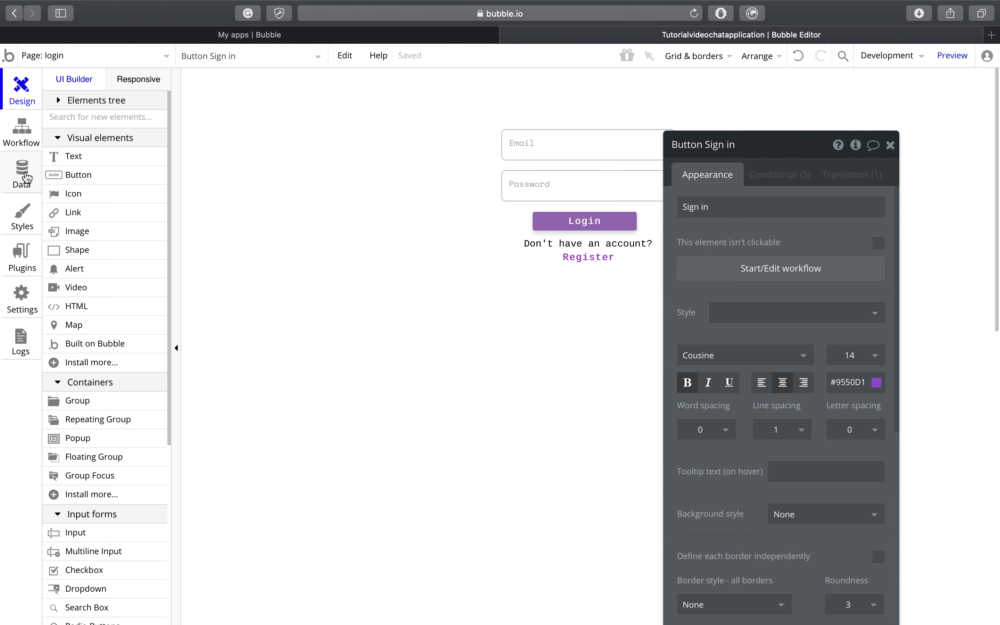
# Step: Select and delete all 7 entries in App data's All Messages, then view All Servers
pyautogui.click(29, 174)
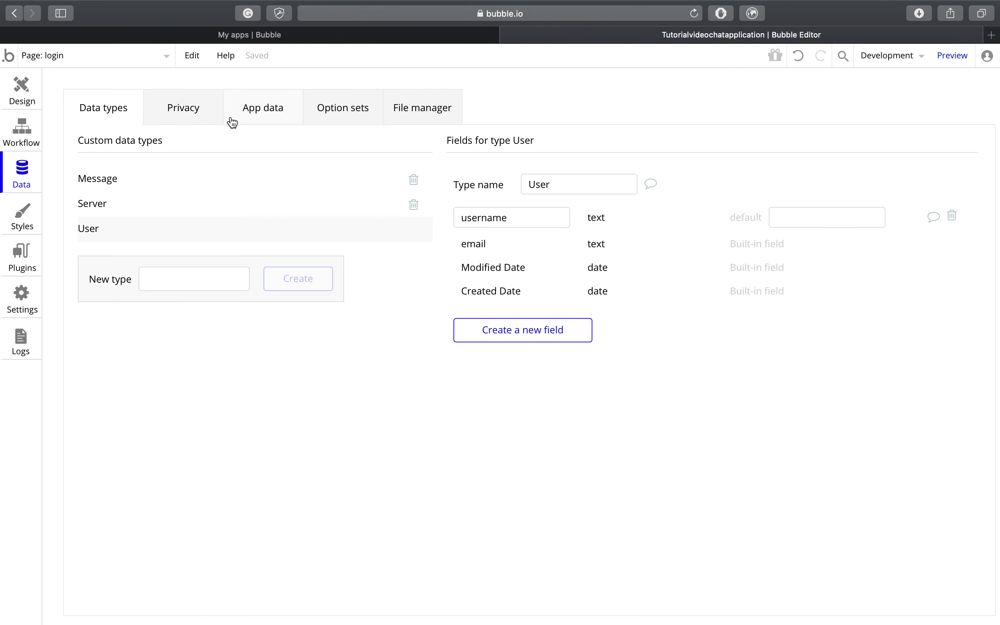
pyautogui.click(256, 115)
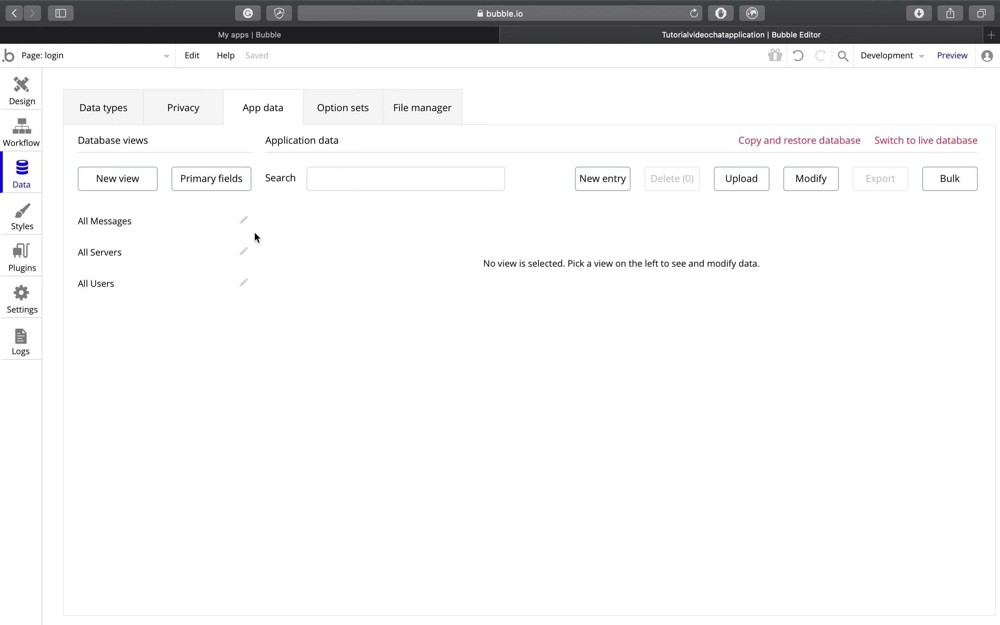
pyautogui.click(204, 227)
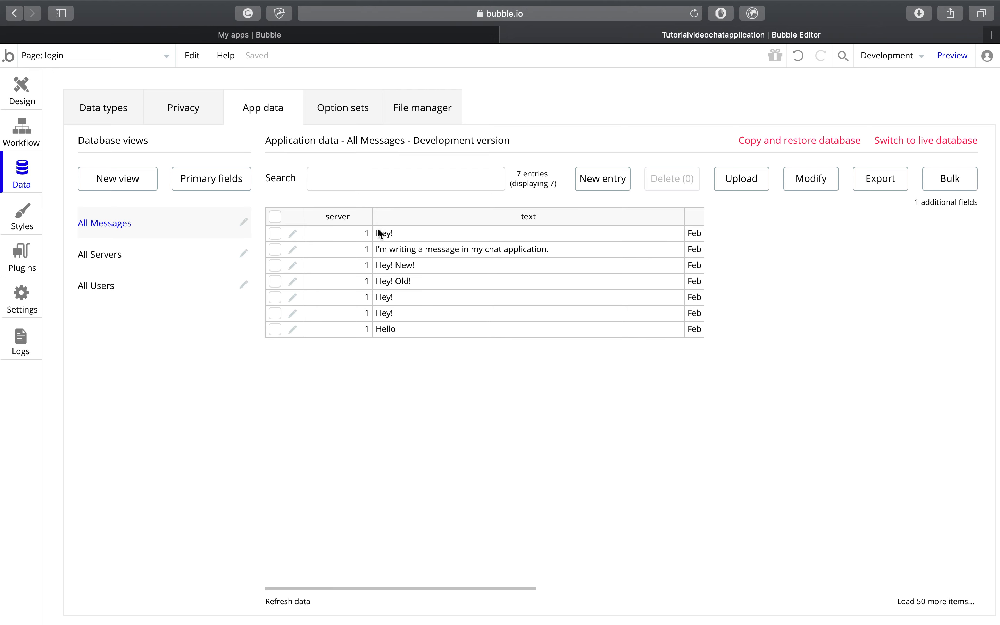
pyautogui.click(276, 234)
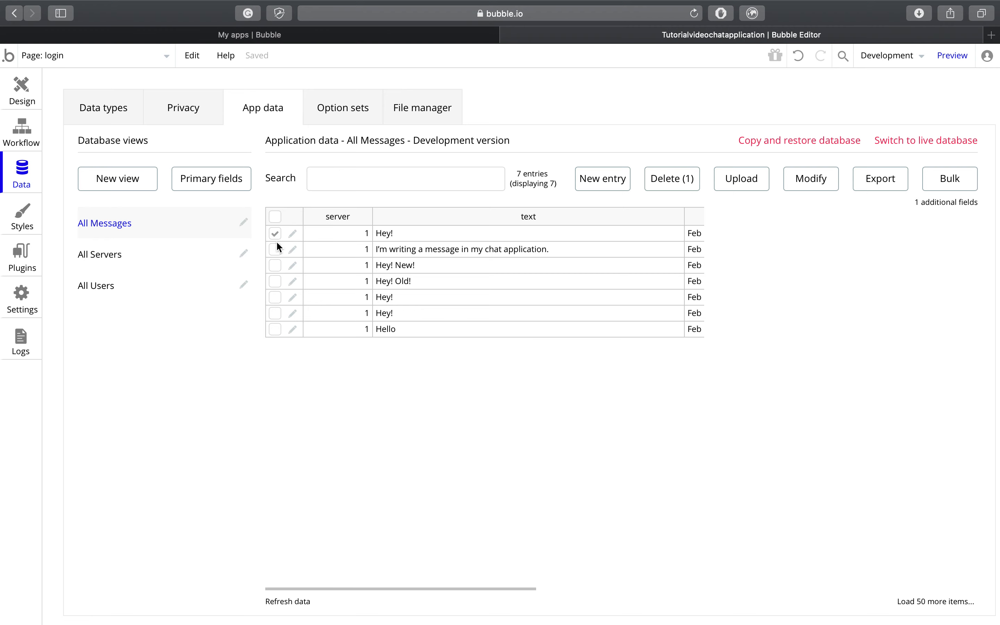
pyautogui.click(276, 218)
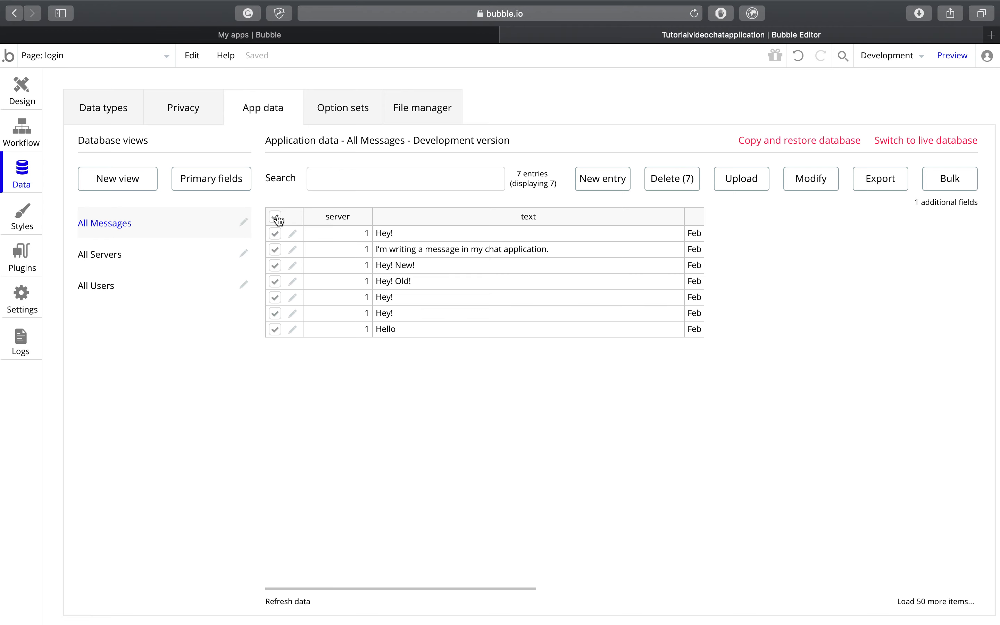
pyautogui.click(655, 193)
pyautogui.click(511, 209)
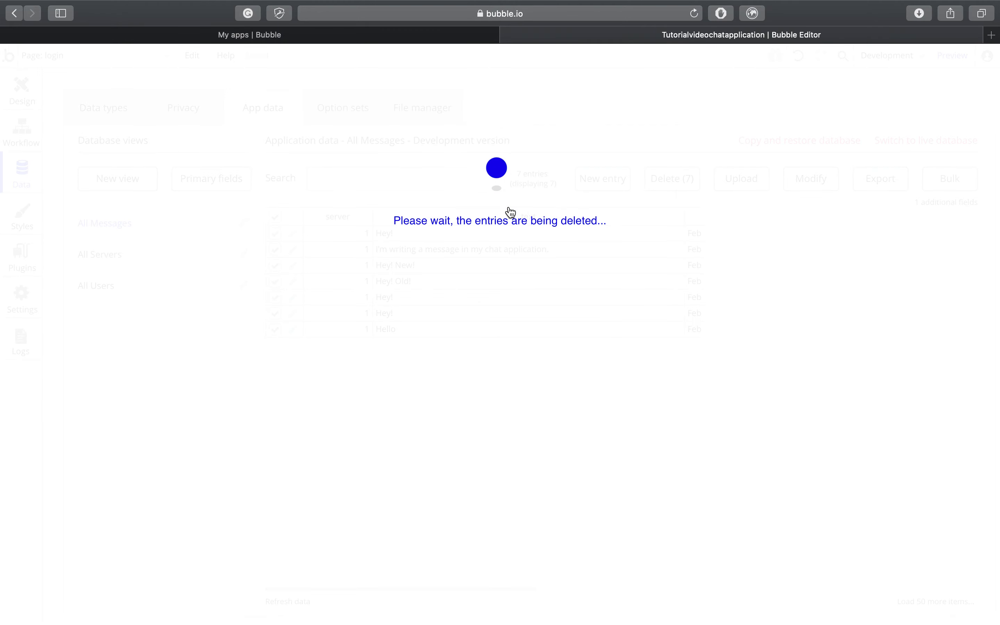
pyautogui.click(494, 219)
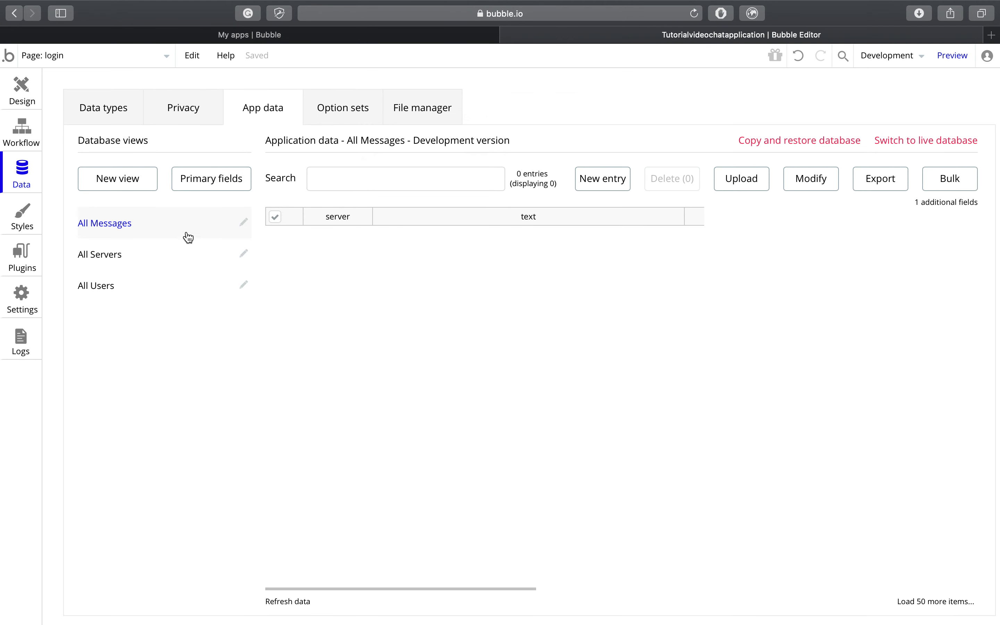
pyautogui.click(161, 255)
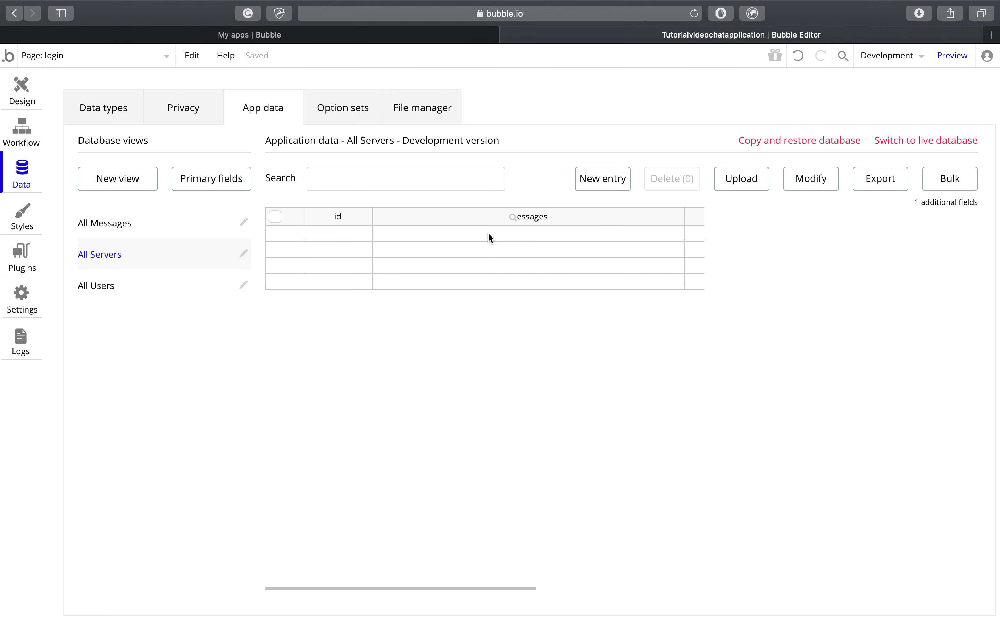
# Step: Delete the single entry under All Users and go back to the Design tab
pyautogui.click(167, 289)
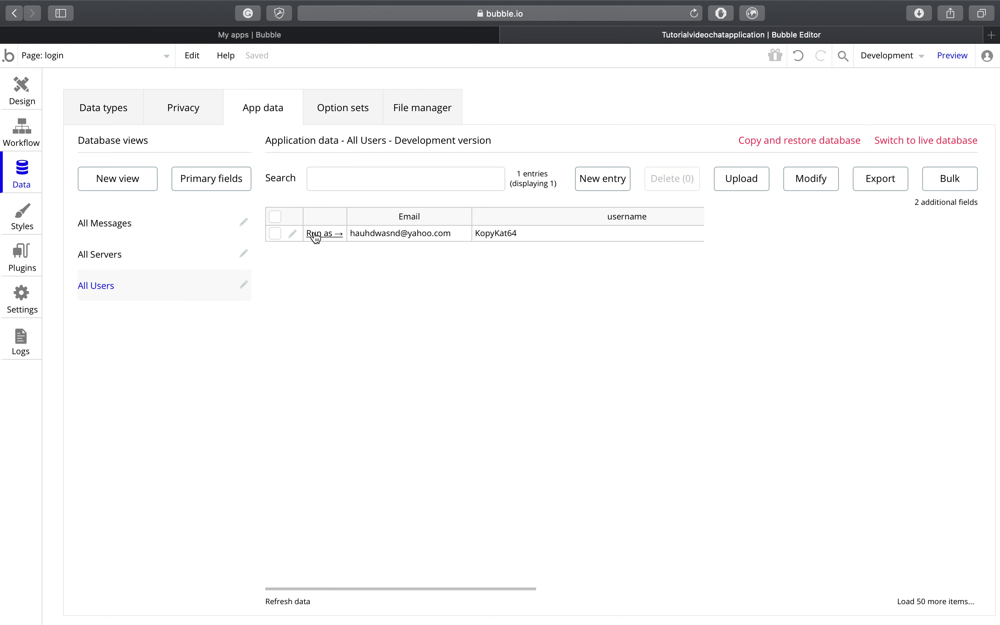
pyautogui.click(275, 234)
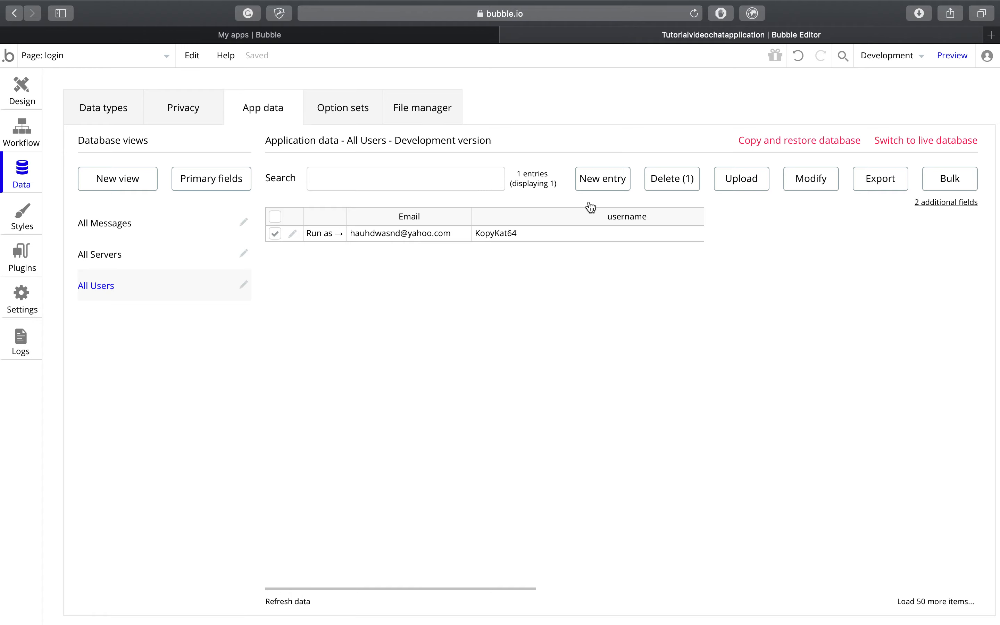
pyautogui.click(655, 189)
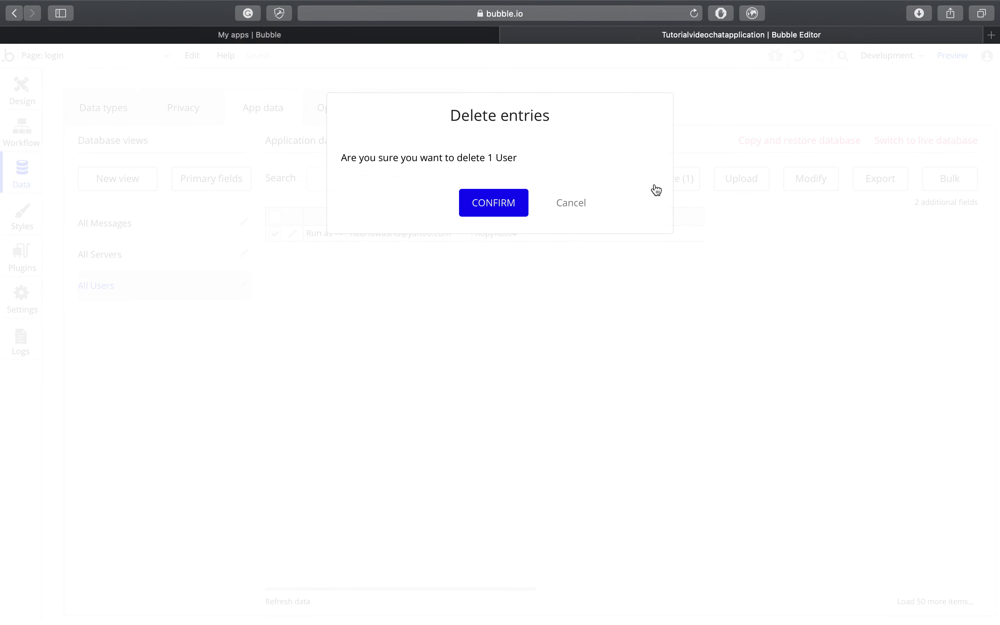
pyautogui.click(507, 208)
pyautogui.click(509, 219)
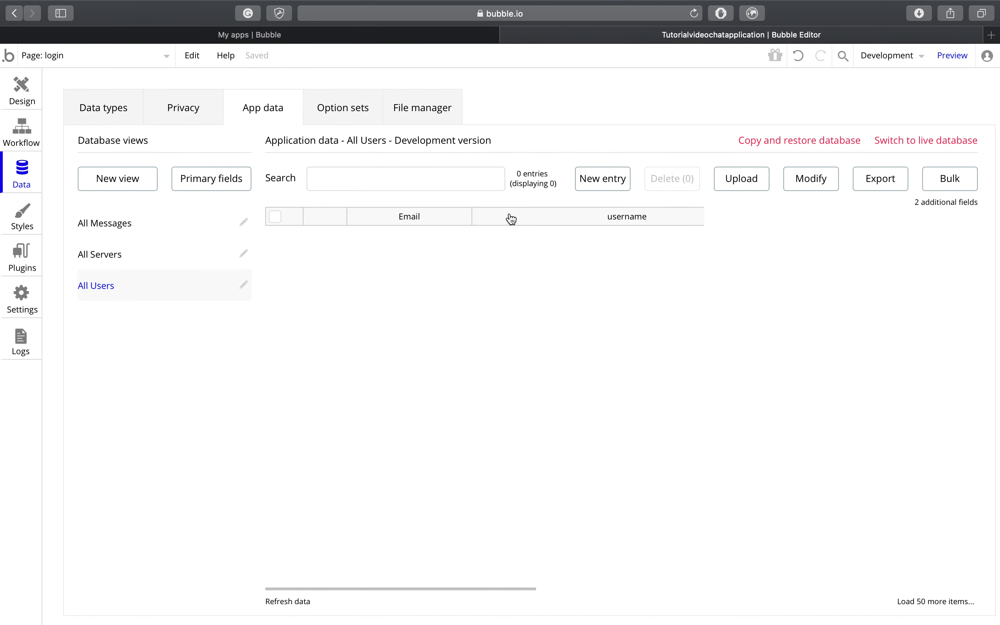
pyautogui.click(22, 93)
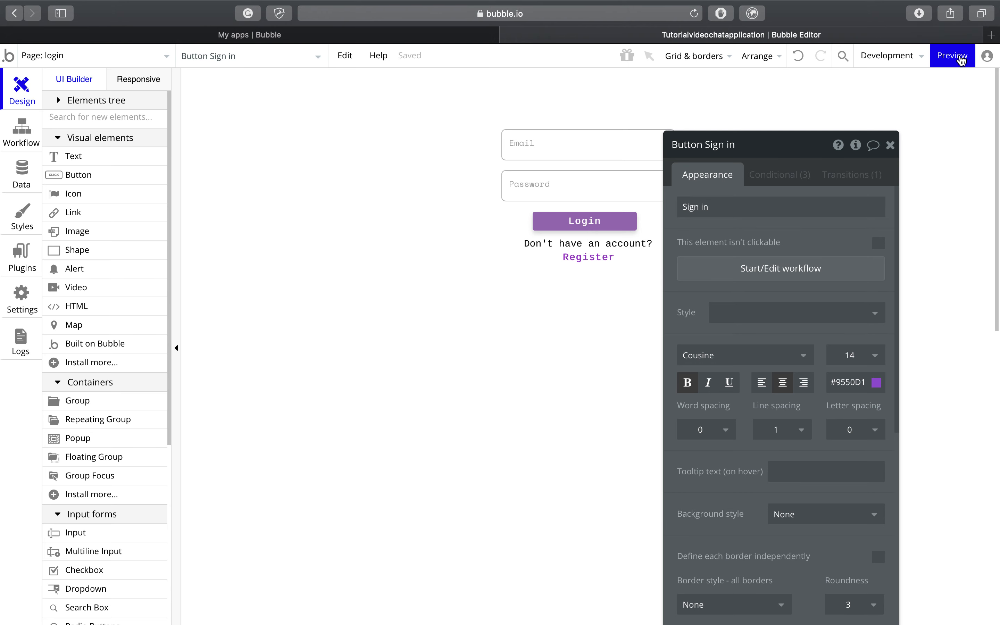
# Step: Launch the app preview, dismiss the password autofill, and go to the signup page
pyautogui.click(953, 55)
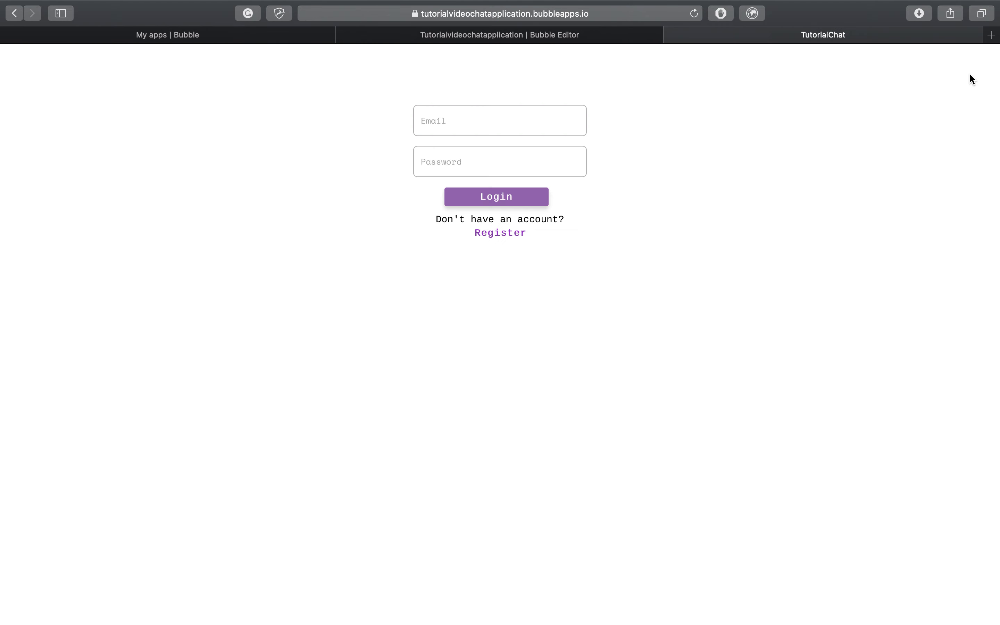
pyautogui.press('Tab')
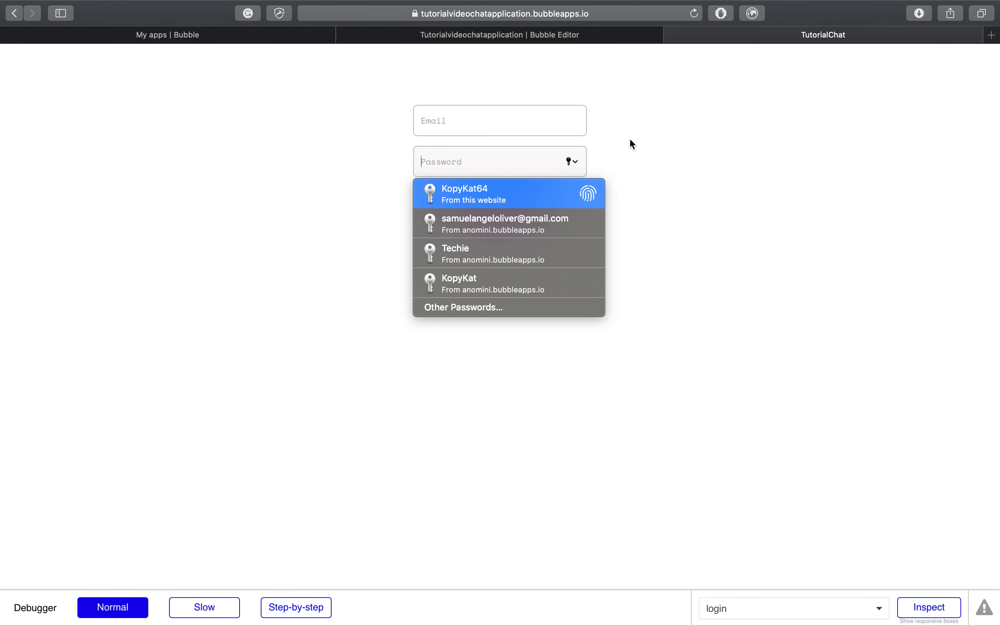
pyautogui.click(682, 219)
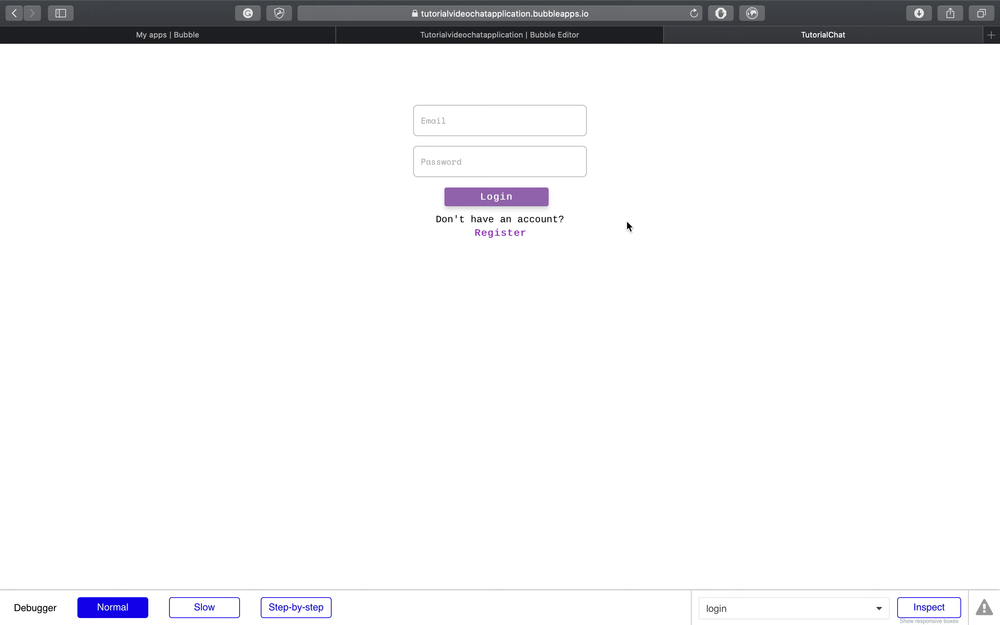
pyautogui.click(510, 235)
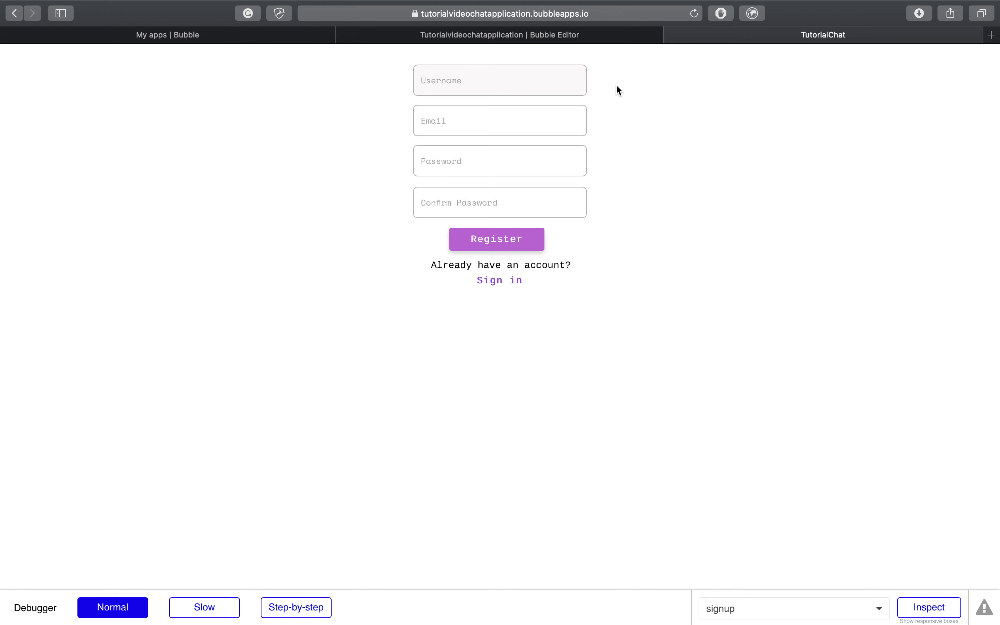
# Step: Fill in a username, e-mail address, and the account password twice, then submit the registration
pyautogui.write('KopyKat64')
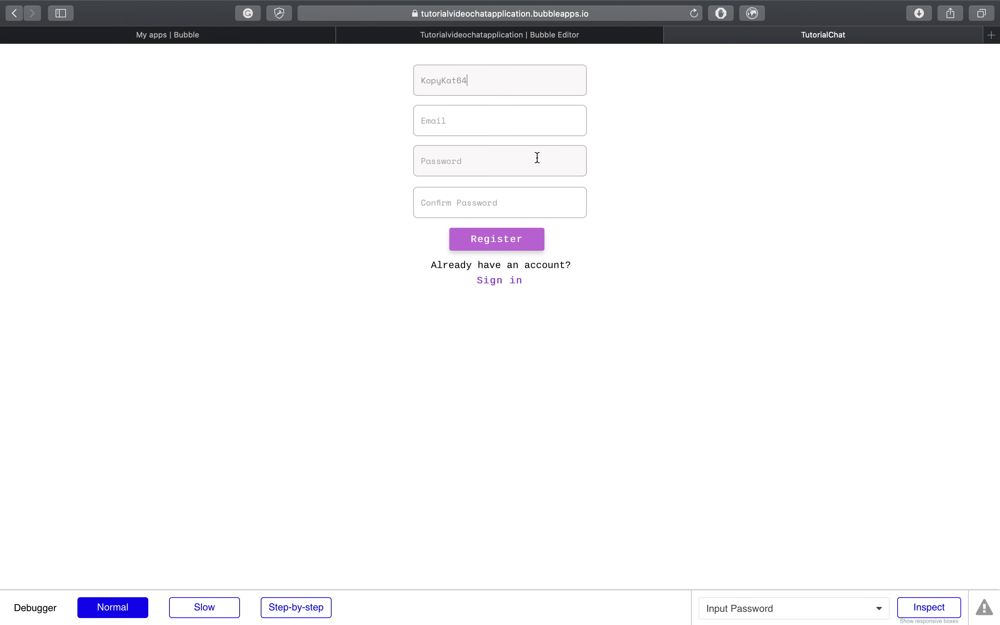
pyautogui.click(536, 115)
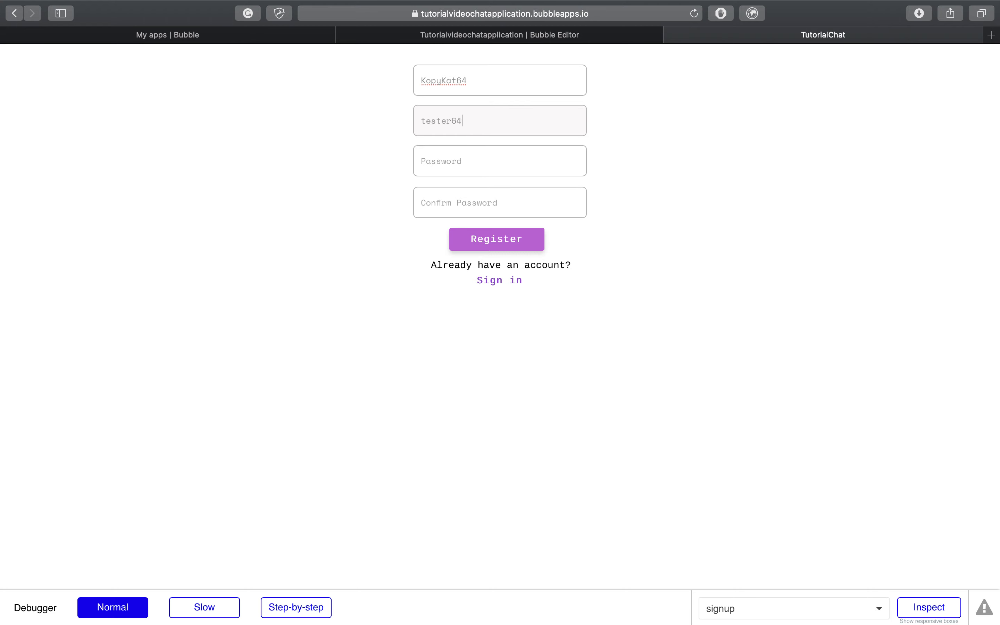
pyautogui.click(500, 157)
pyautogui.write('test')
pyautogui.click(500, 201)
pyautogui.write('test')
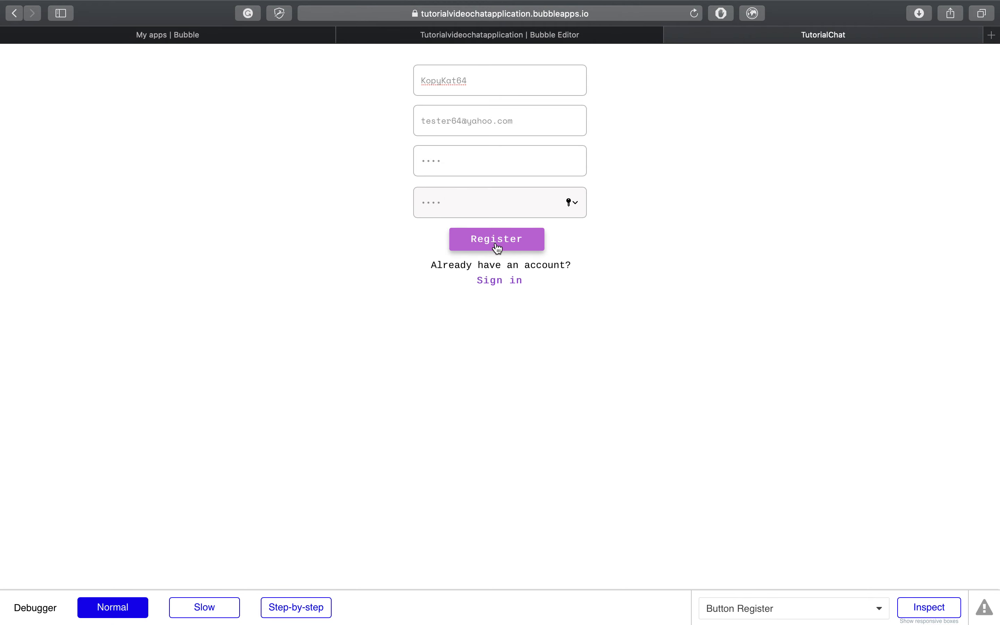
pyautogui.click(498, 247)
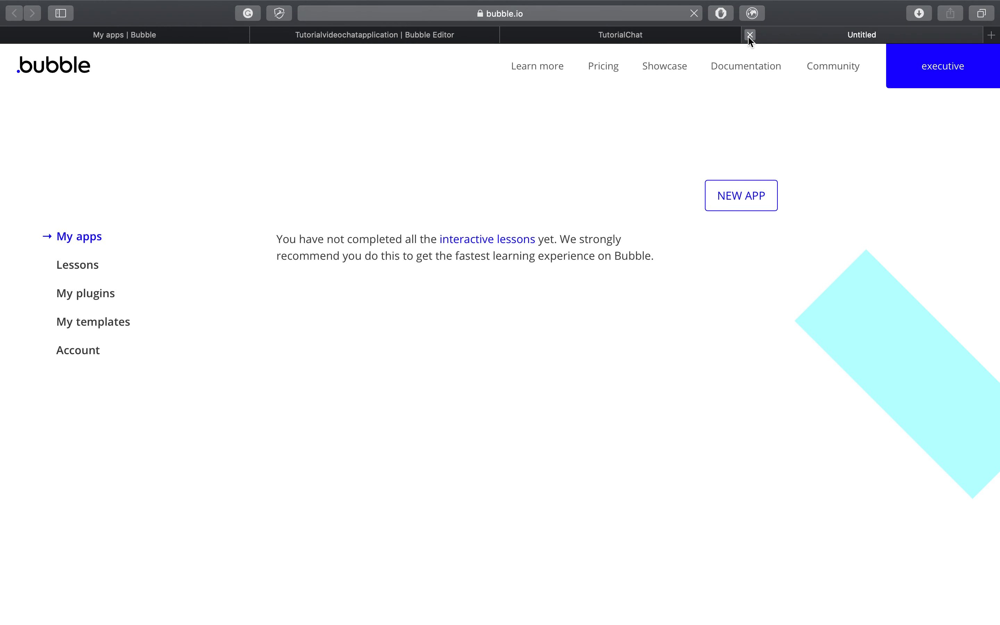
# Step: Send the chat message 'Hey!' and check it appears with the sender's username
pyautogui.click(750, 36)
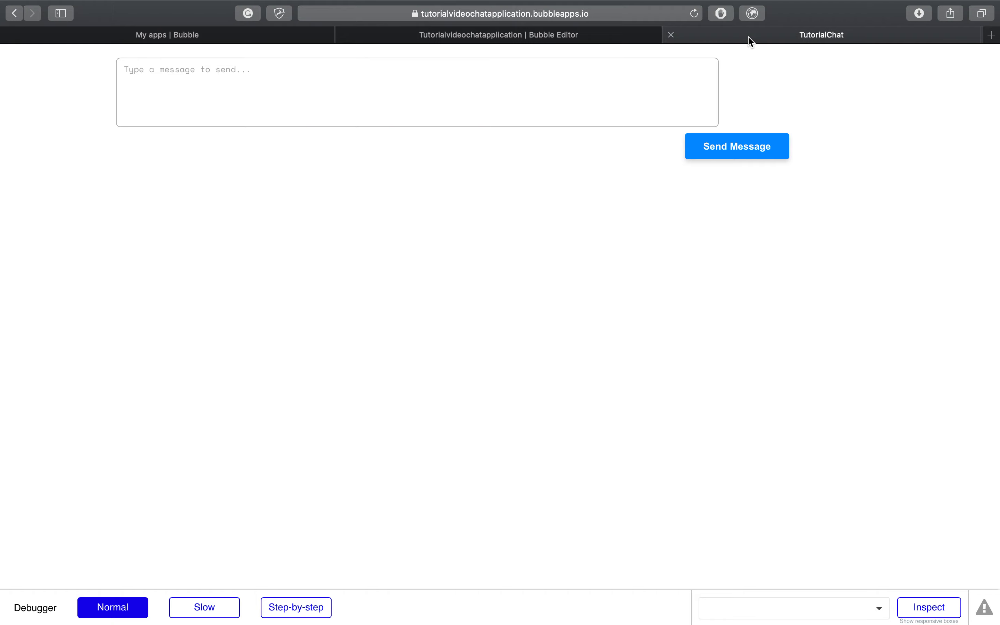
pyautogui.click(684, 78)
pyautogui.write('Hey!')
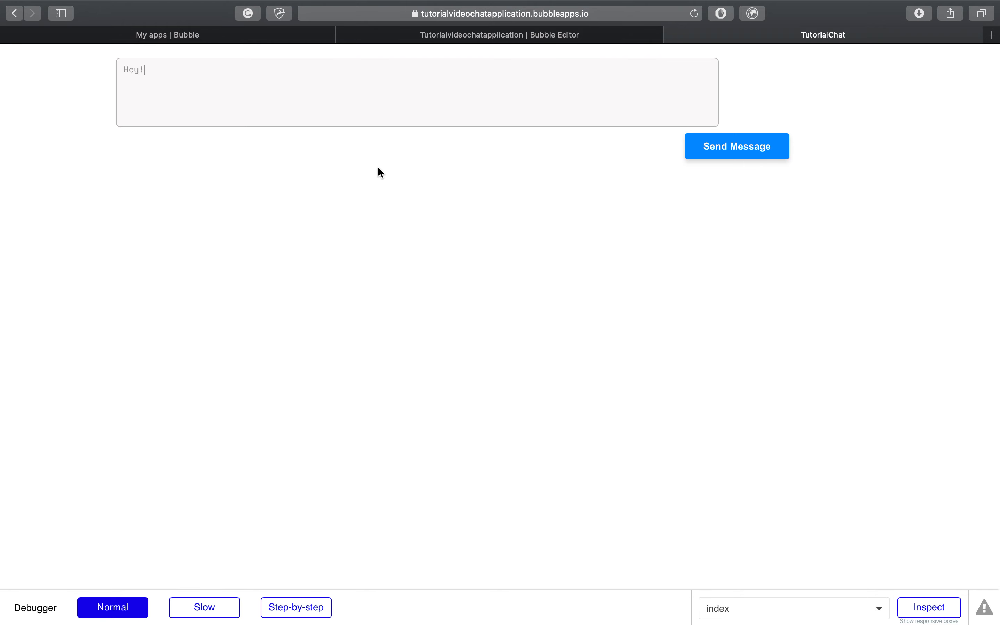
pyautogui.click(739, 153)
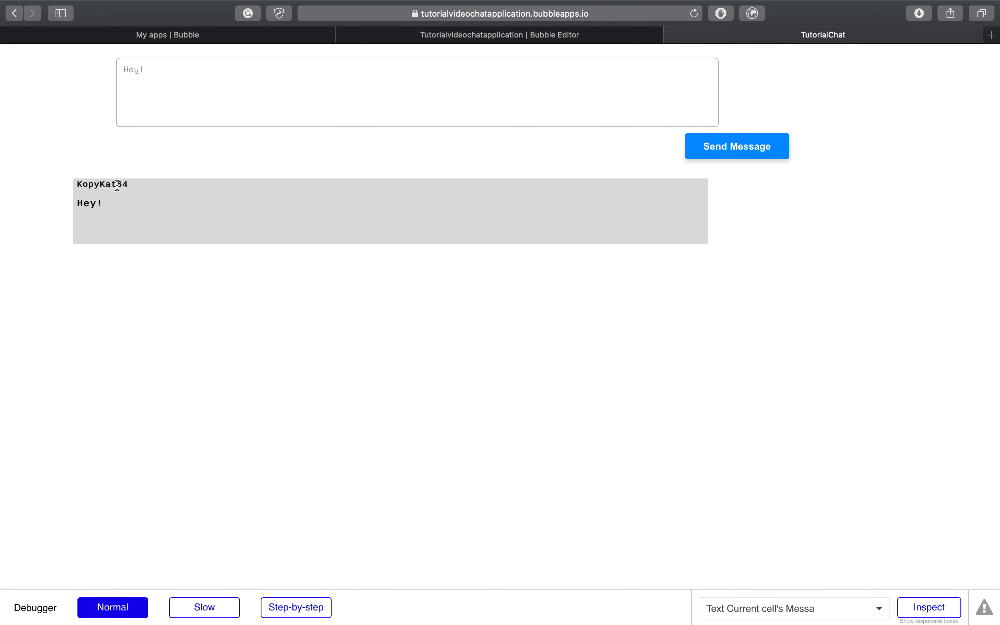
pyautogui.moveTo(133, 186); pyautogui.dragTo(73, 181)
pyautogui.click(99, 211)
# Step: Close the preview, check All Users lists the new account, and return to the login page design
pyautogui.click(673, 35)
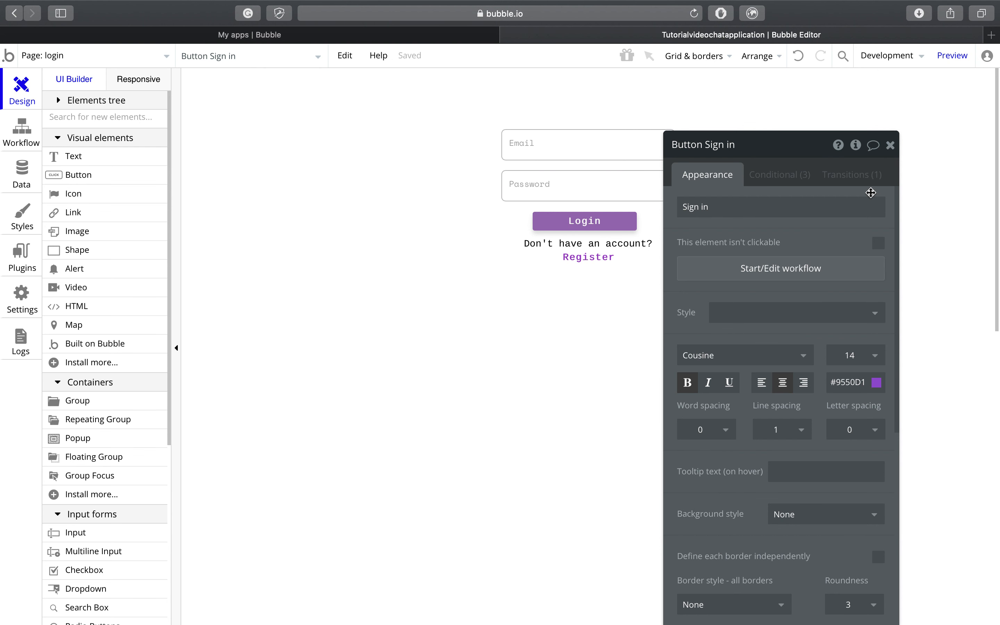
pyautogui.click(890, 145)
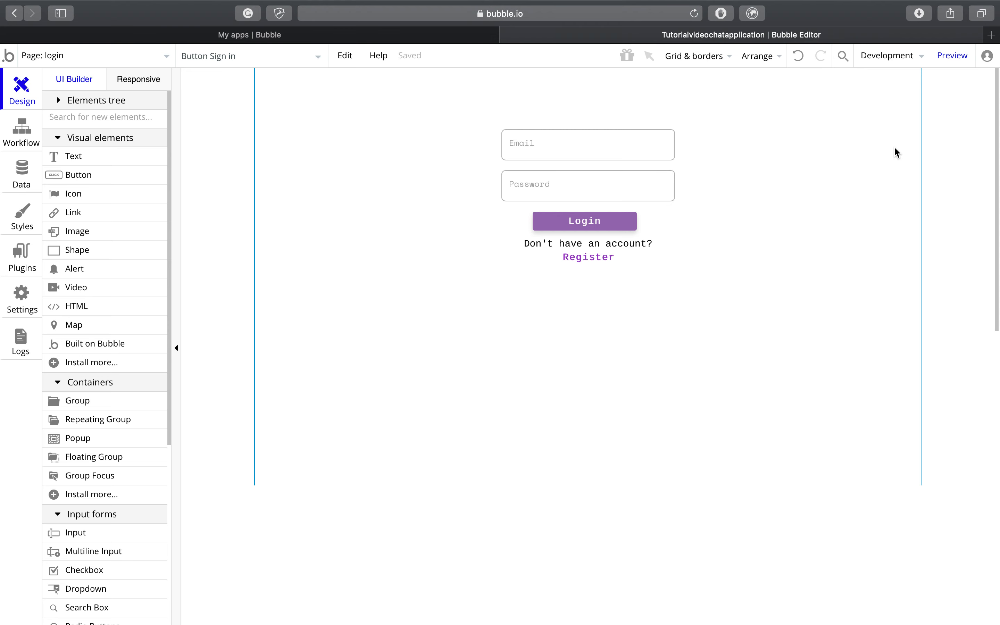
pyautogui.click(23, 178)
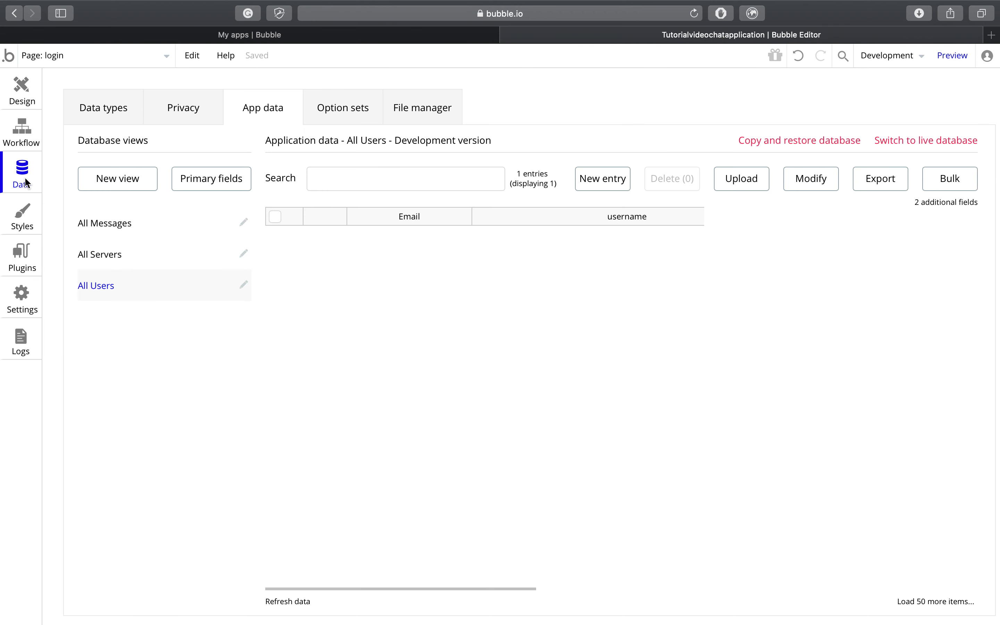
pyautogui.click(114, 108)
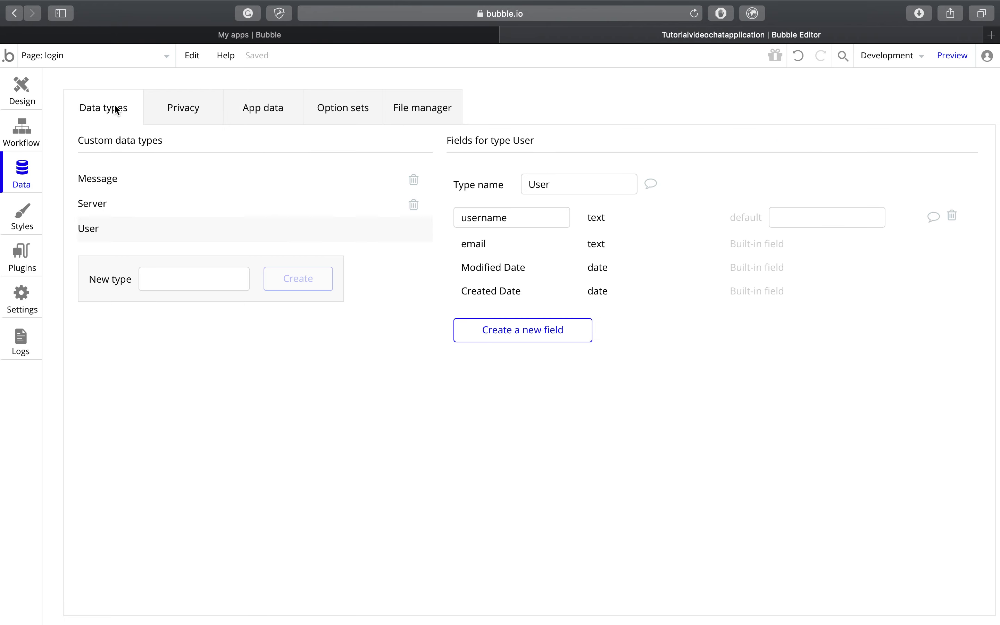
pyautogui.click(253, 108)
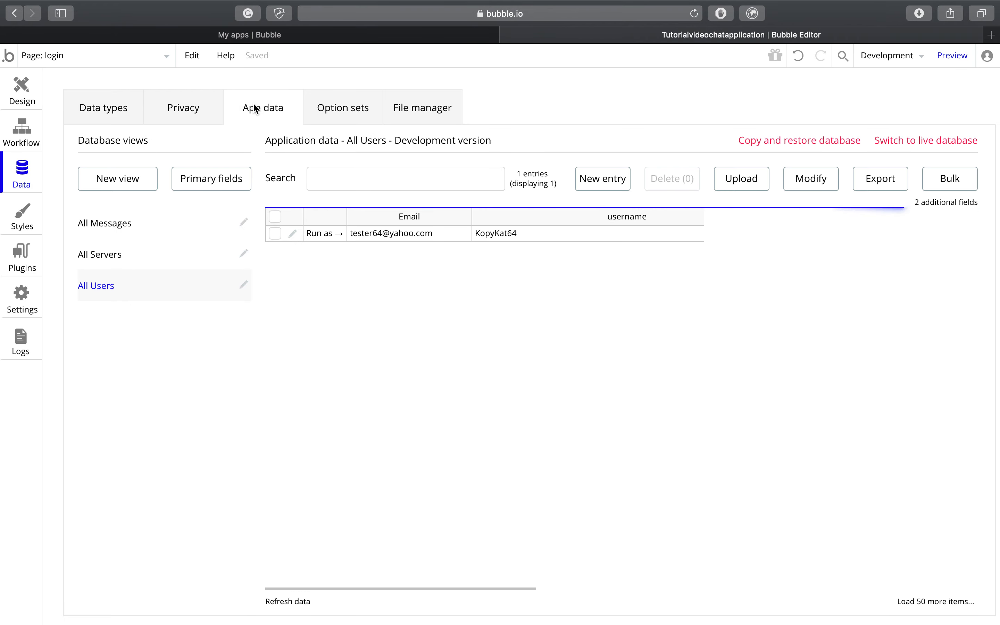
pyautogui.click(35, 212)
pyautogui.click(21, 91)
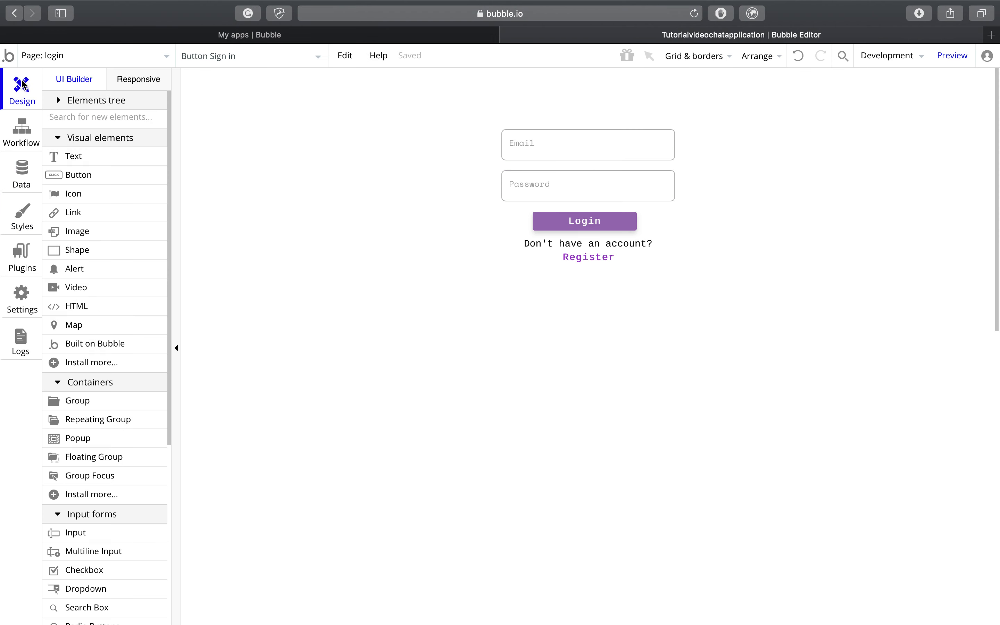